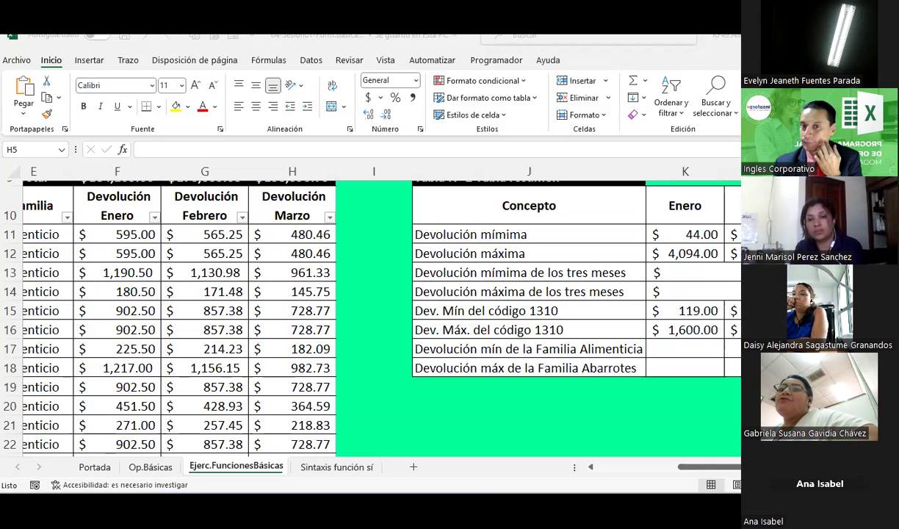
- Filter the Familia column to show only Alimenticio rows, leaving 195 of 300 records
left_click(723, 470)
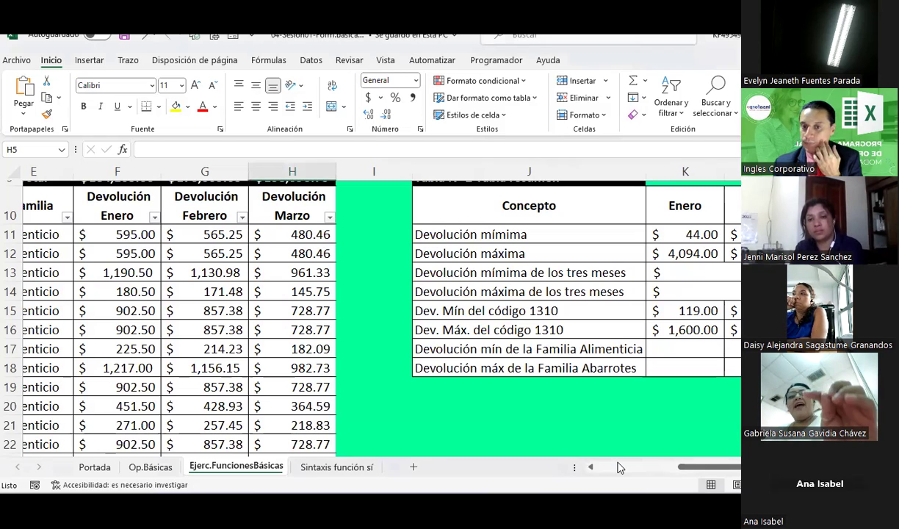
left_click(619, 467)
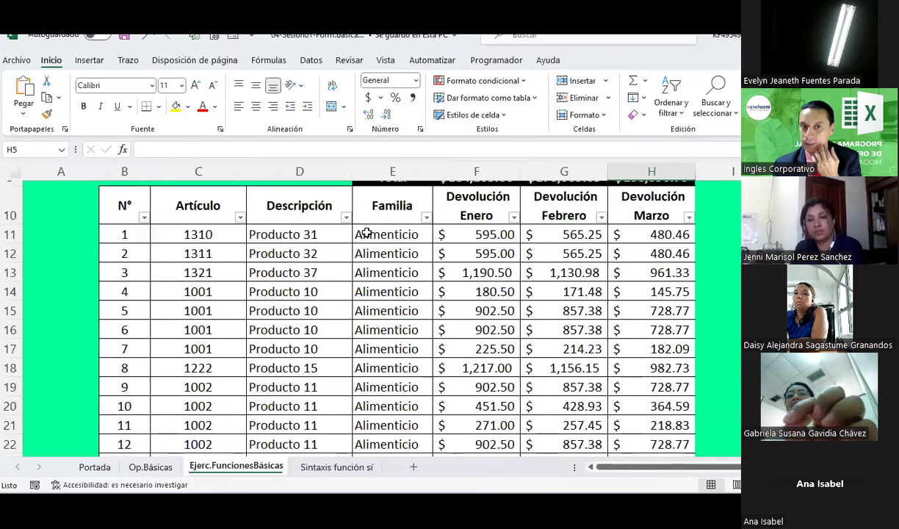
left_click(364, 233)
left_click(426, 216)
left_click(301, 356)
left_click(303, 379)
left_click(346, 474)
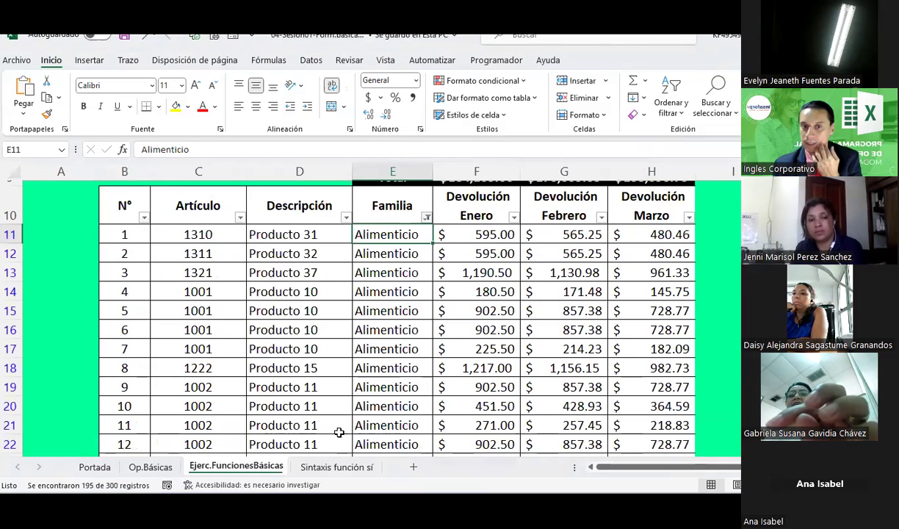
scroll(451, 316, "down", 4)
scroll(452, 318, "down", 7)
scroll(452, 318, "down", 3)
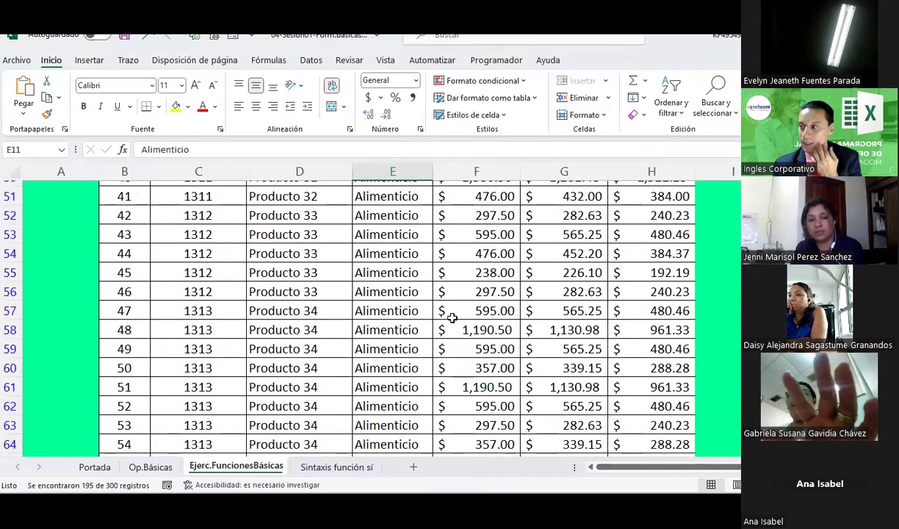
scroll(451, 318, "down", 2)
scroll(452, 318, "up", 3)
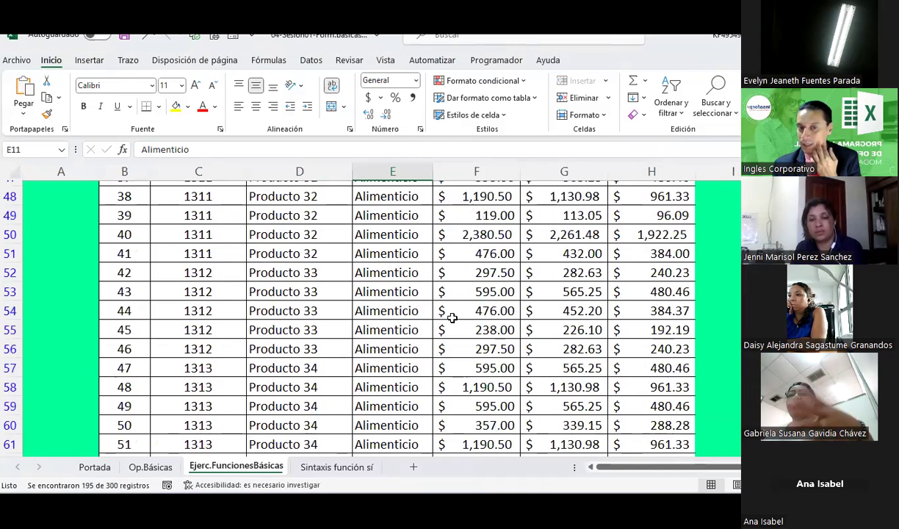
scroll(452, 318, "up", 11)
scroll(452, 318, "up", 2)
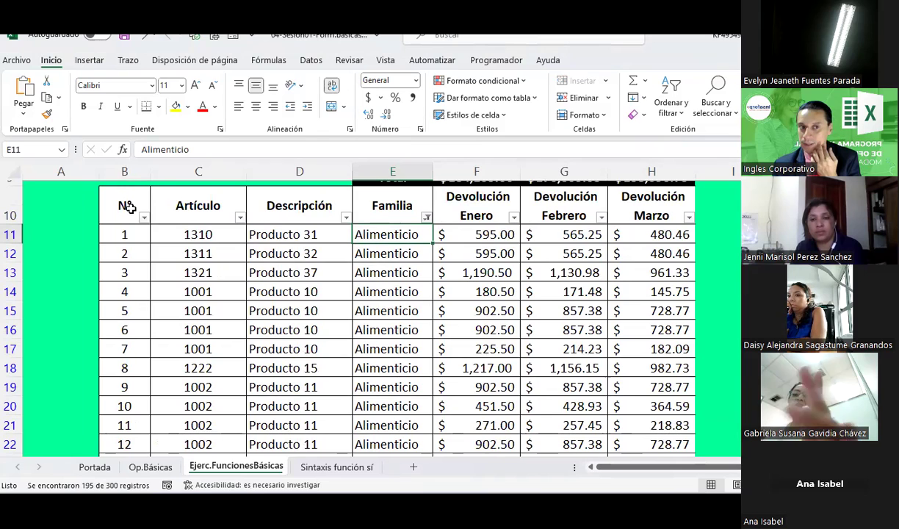
- Insert a blank Hoja1 worksheet, then select the returns table B10:H310 on Ejerc.FuncionesBásicas
right_click(230, 477)
left_click(264, 325)
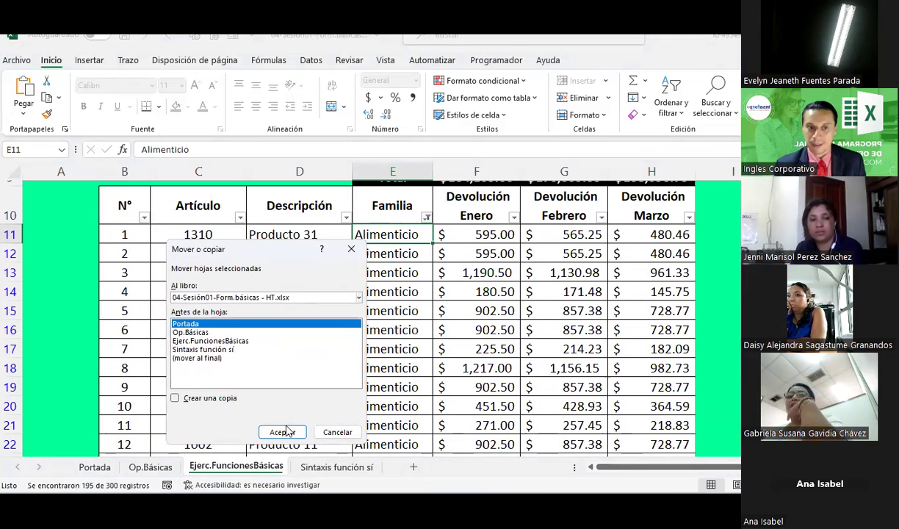
key("Escape")
right_click(272, 467)
left_click(312, 277)
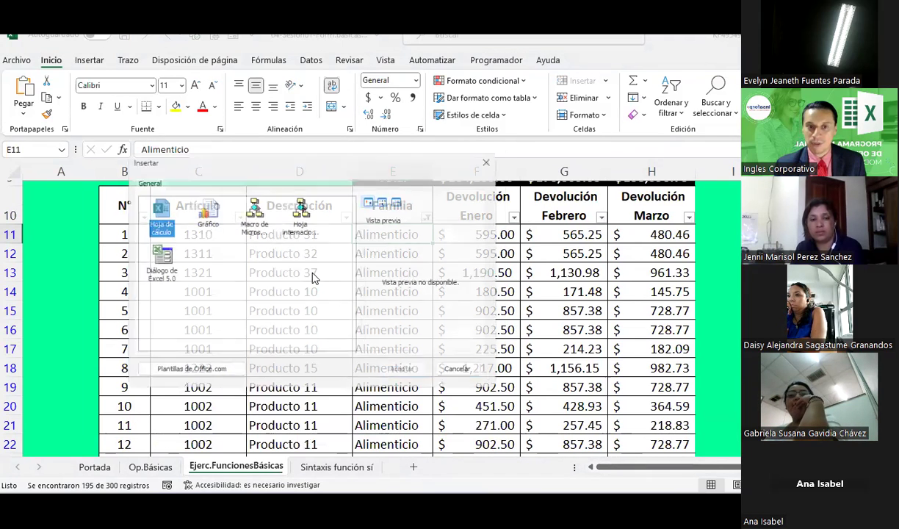
double_click(155, 209)
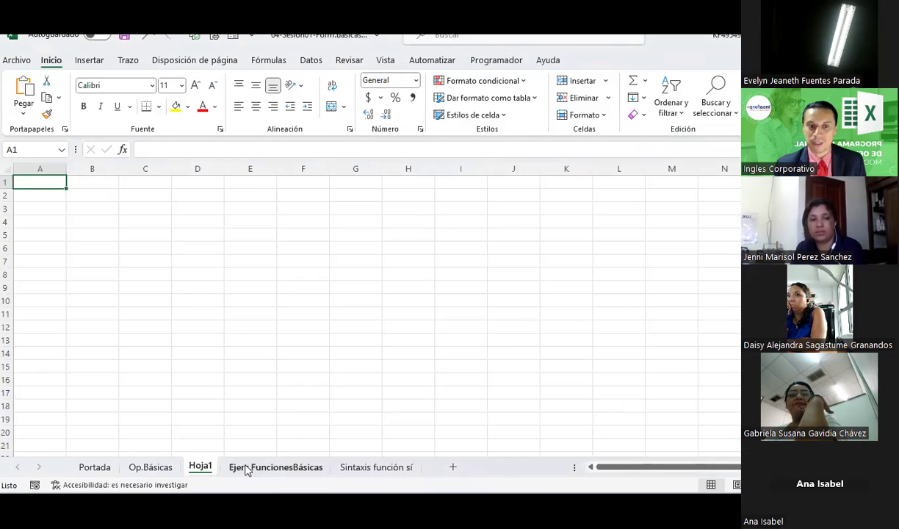
left_click(276, 468)
mouse_move(122, 204)
left_mouse_down()
mouse_move(702, 430)
mouse_move(642, 454)
mouse_move(642, 425)
left_mouse_up()
- Copy the returns table and paste it into Hoja1 at cell C3
key("ctrl+c")
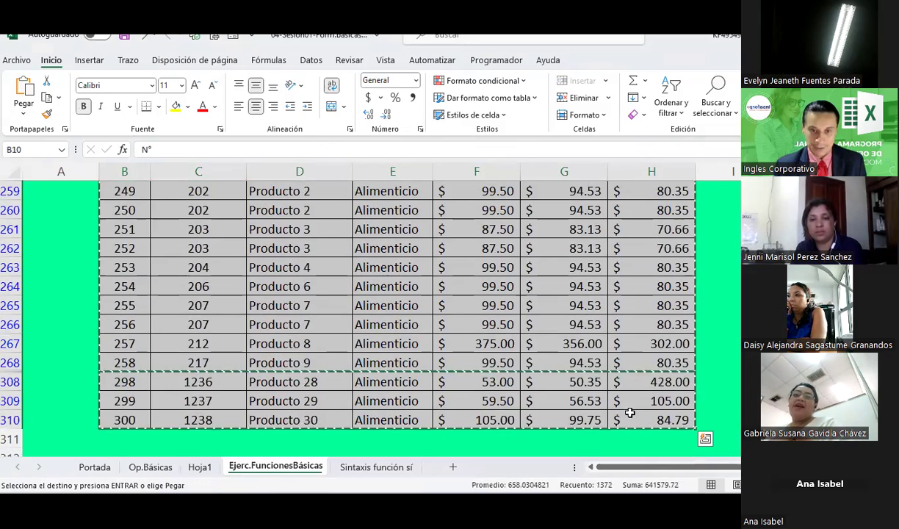
left_click(199, 467)
left_click(136, 206)
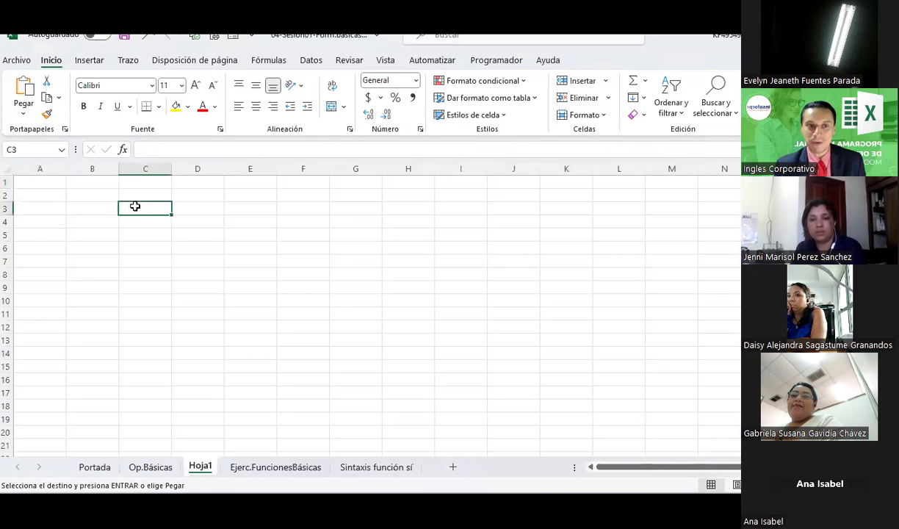
key("ctrl+v")
- On Ejerc.FuncionesBásicas, reselect all families in the Familia filter to show every record
left_click(280, 466)
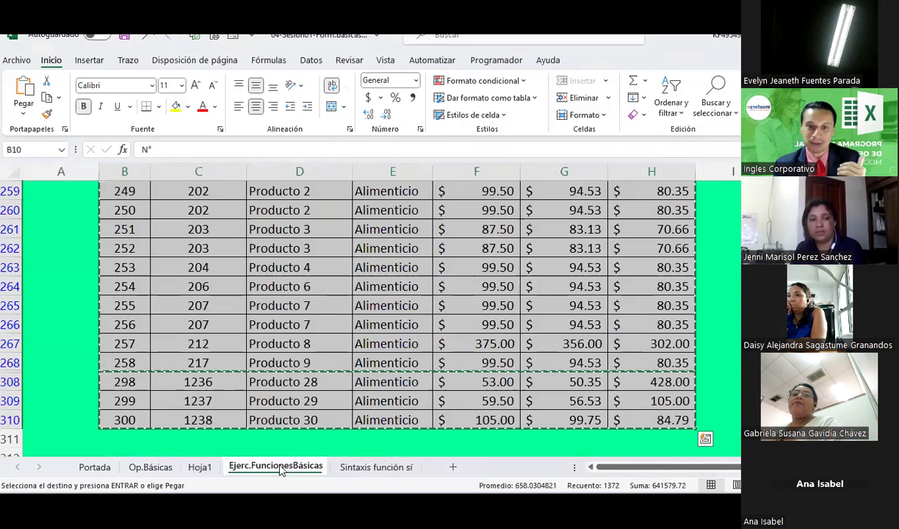
scroll(221, 422, "up", 10)
scroll(249, 404, "up", 17)
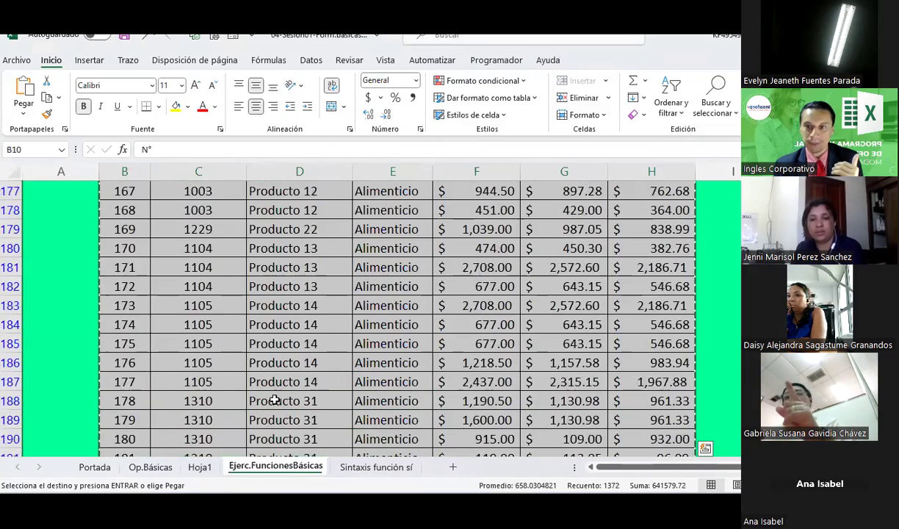
scroll(268, 392, "up", 20)
scroll(266, 387, "up", 11)
scroll(263, 383, "up", 13)
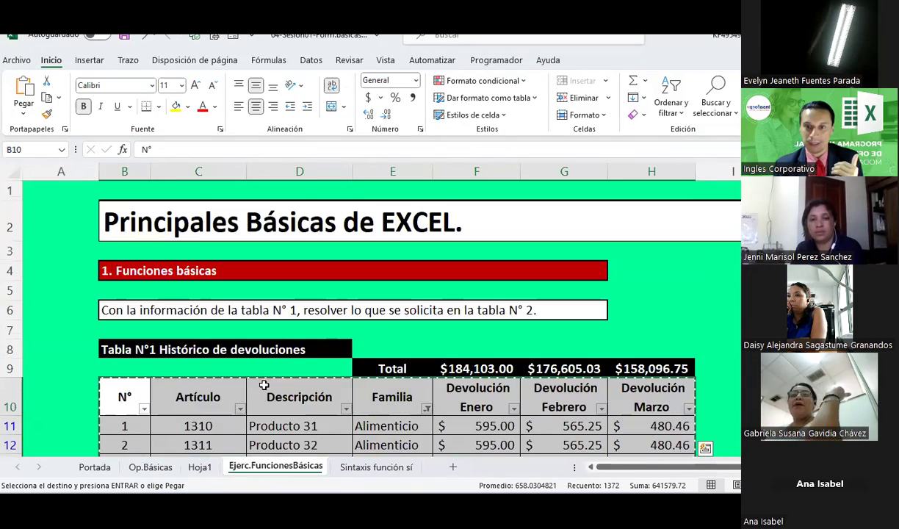
left_click(408, 397)
left_click(426, 408)
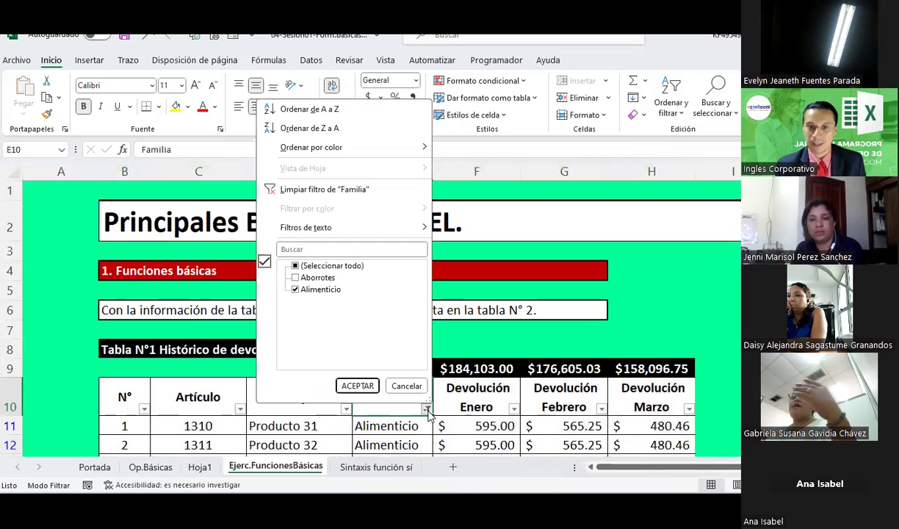
left_click(319, 266)
left_click(357, 386)
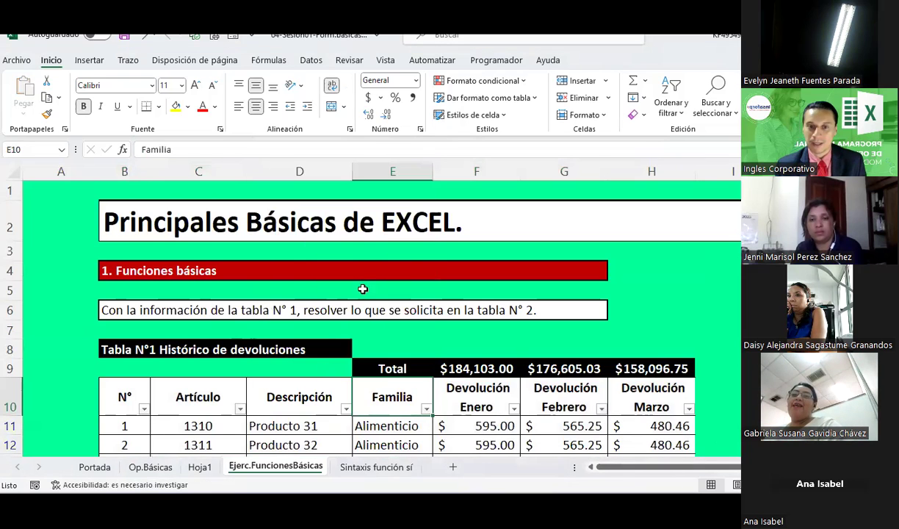
scroll(364, 287, "down", 3)
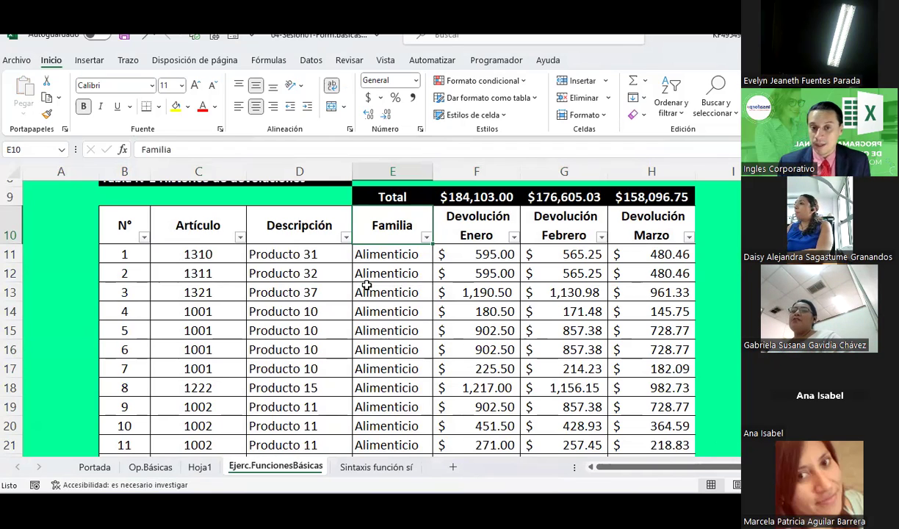
- Filter the Familia column back to Alimenticio only
left_click(427, 236)
left_click(309, 354)
left_click(307, 378)
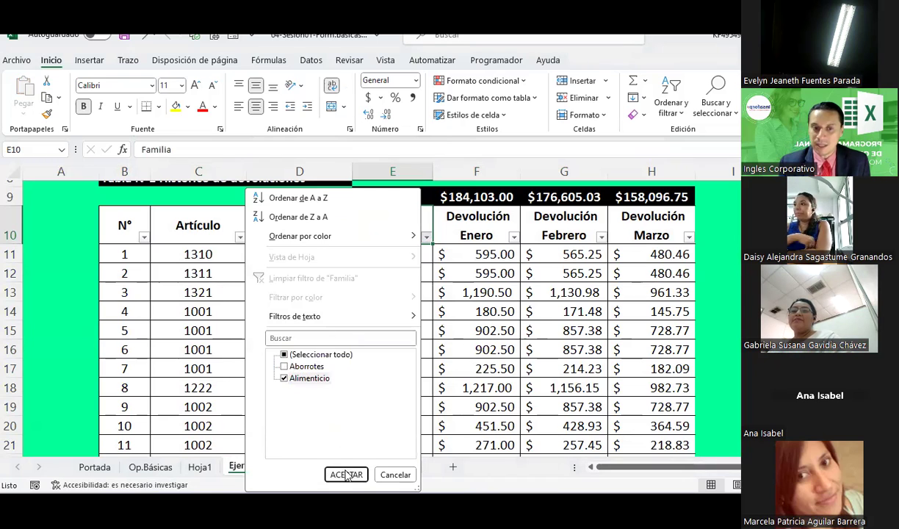
left_click(346, 475)
left_click_drag(610, 471, 674, 469)
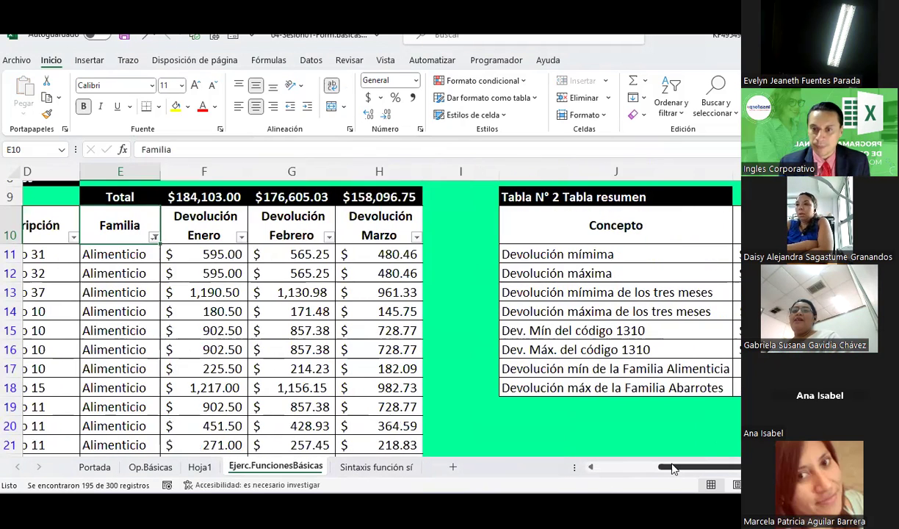
- Enter =MIN(F11:F310) in K17 for the minimum Alimenticio January return
left_click(211, 254)
left_click(736, 369)
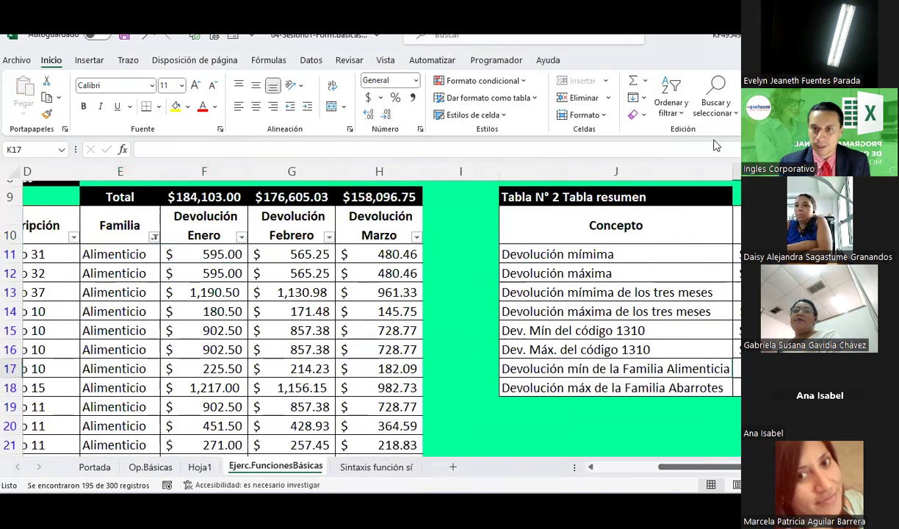
left_click(643, 86)
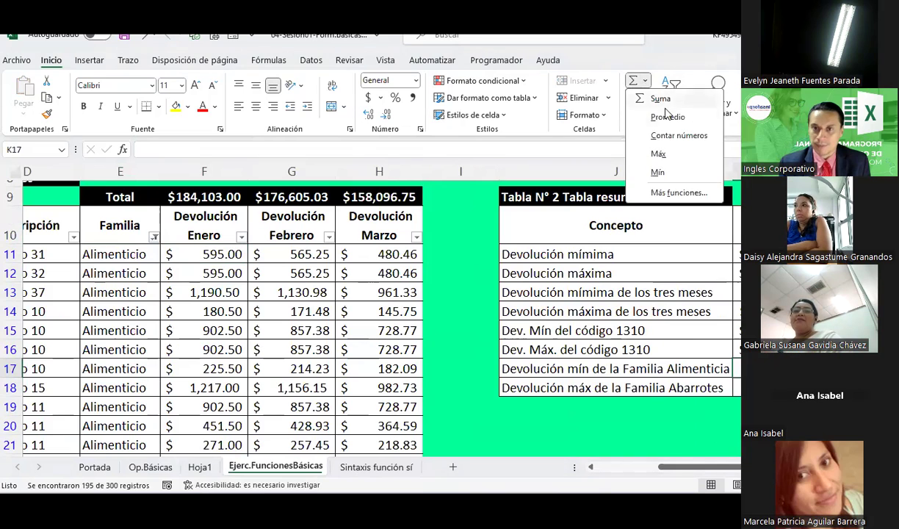
left_click(661, 173)
left_click(212, 254)
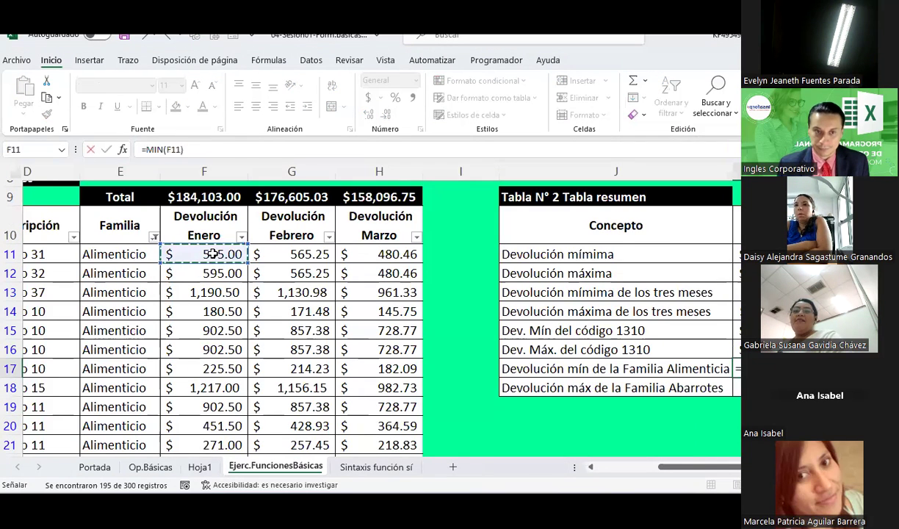
key("ctrl+shift+Down")
key("Return")
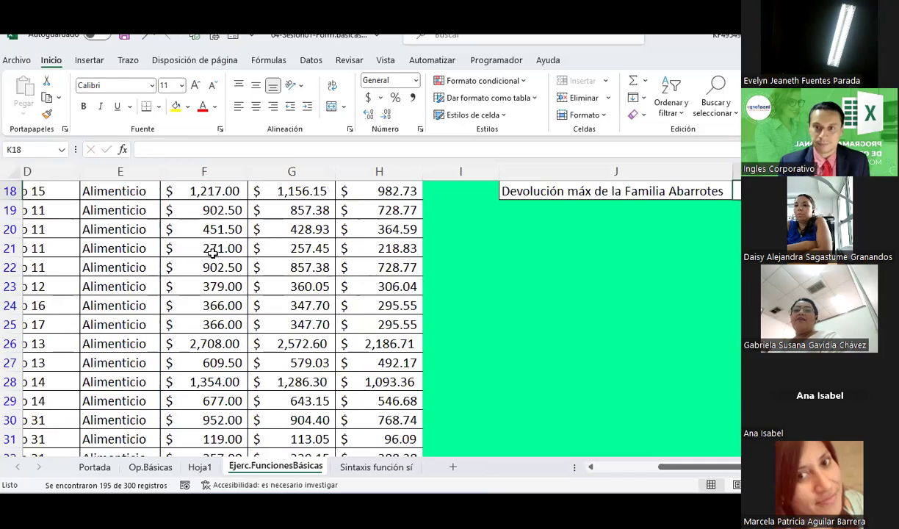
scroll(557, 299, "up", 2)
key("Up")
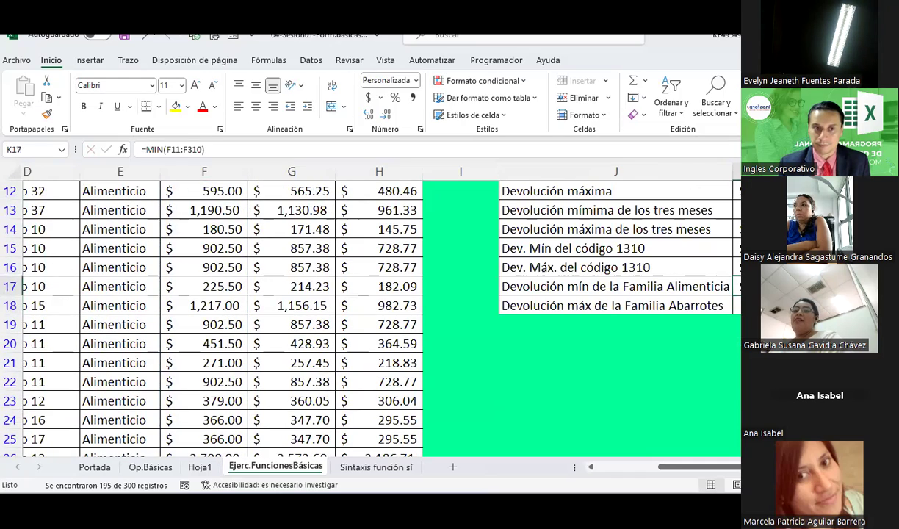
scroll(604, 324, "up", 2)
scroll(604, 324, "down", 1)
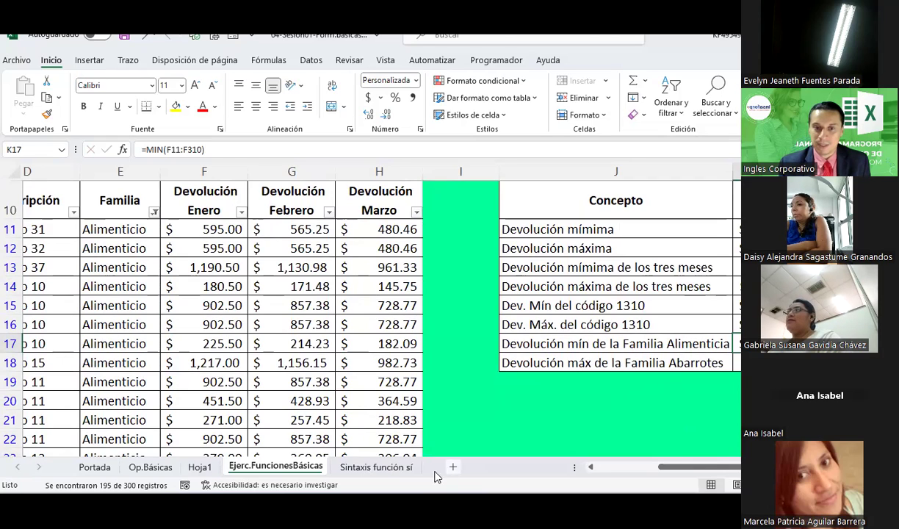
key("Down")
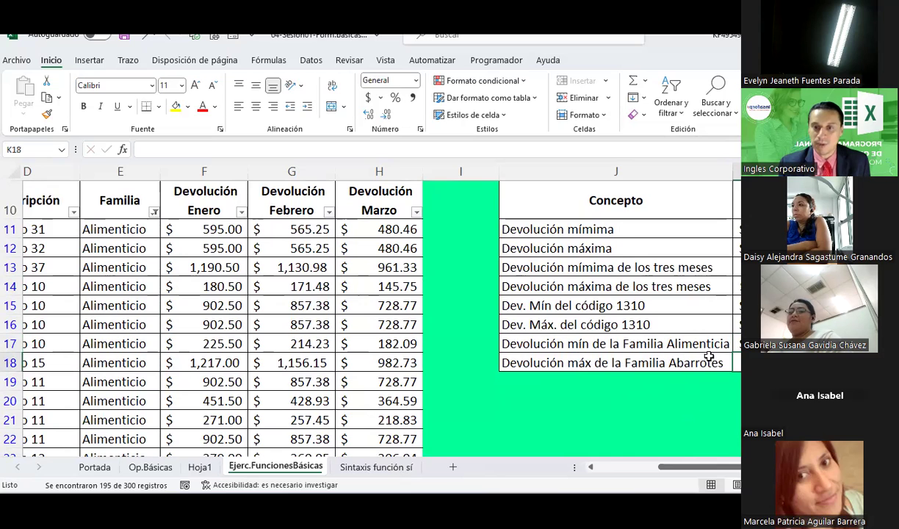
- Enter =MIN(Hoja1!G4:G198) in K18, drawing on the table copied to Hoja1
left_click(396, 470)
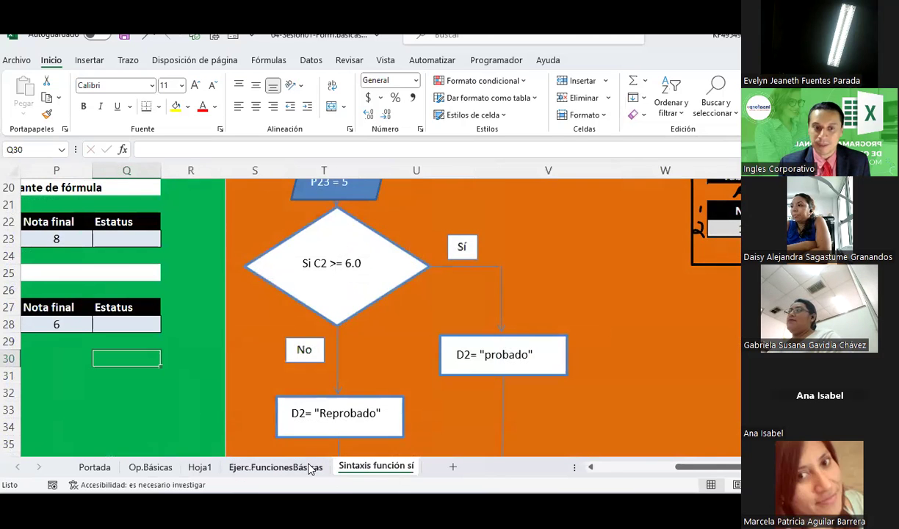
left_click(310, 468)
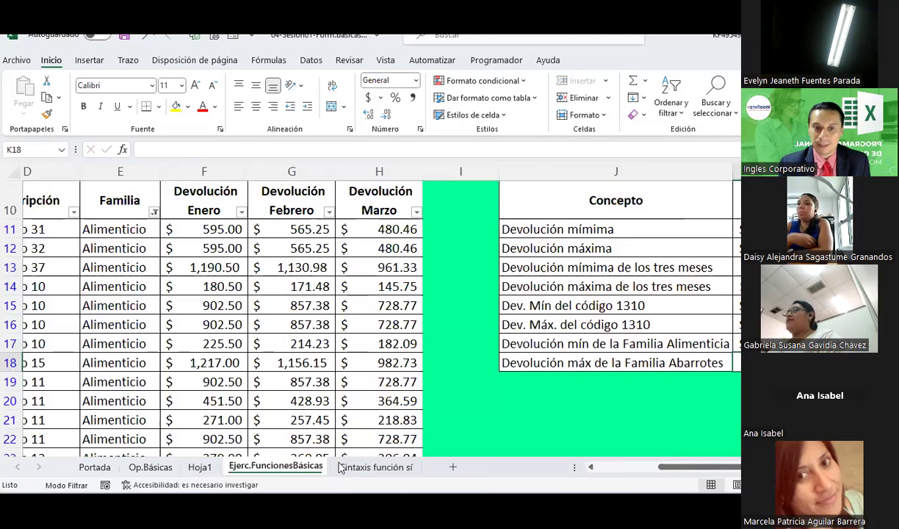
left_click(645, 81)
left_click(659, 172)
left_click(369, 468)
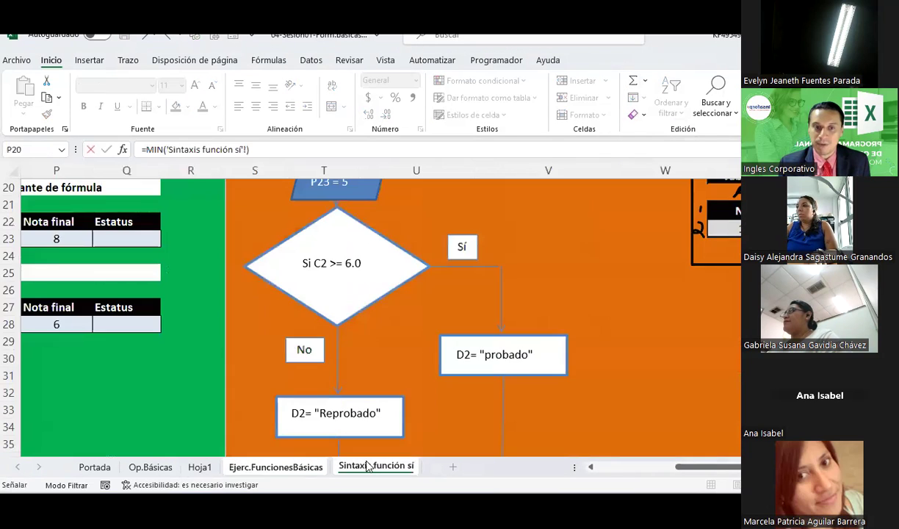
scroll(239, 321, "up", 4)
left_click(197, 468)
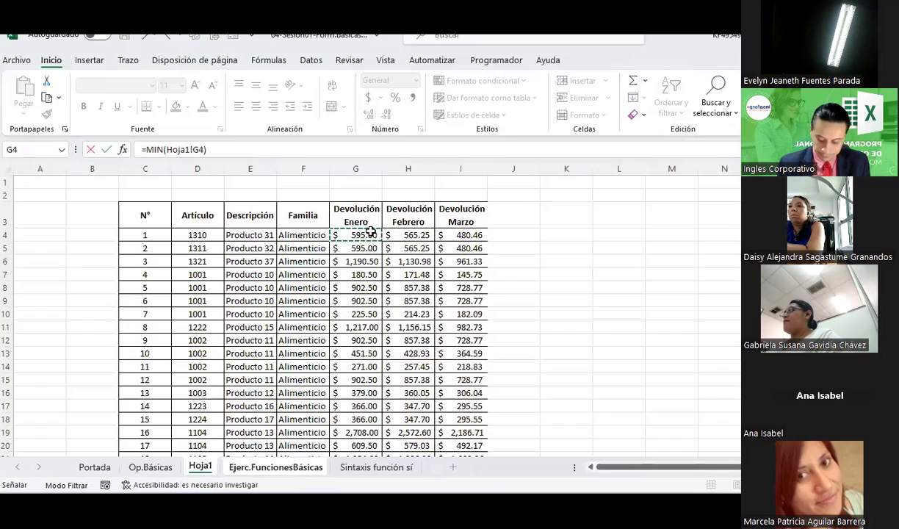
key("ctrl+shift+Down")
scroll(371, 232, "up", 5)
scroll(371, 232, "up", 15)
scroll(371, 232, "up", 1)
key("Return")
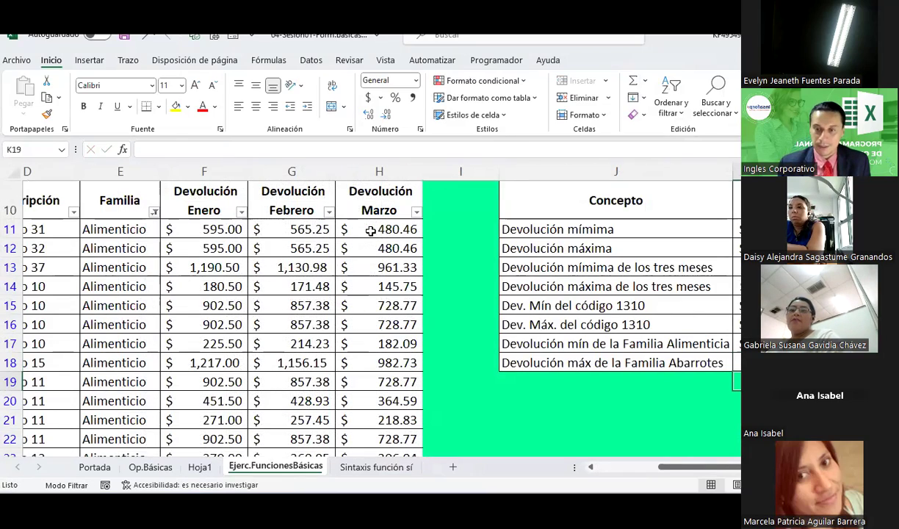
key("Up")
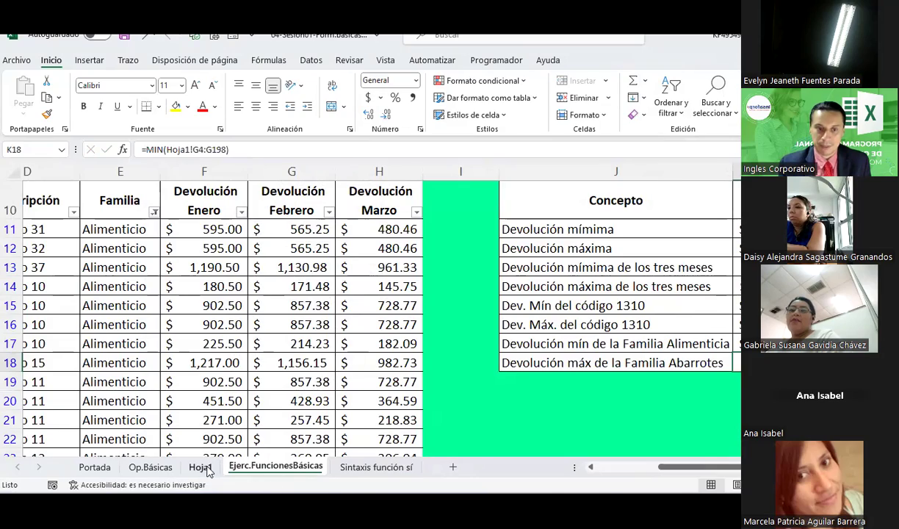
- Review Hoja1's contents, then return to the Ejerc.FuncionesBásicas sheet
left_click(200, 468)
scroll(218, 304, "up", 20)
scroll(217, 304, "up", 8)
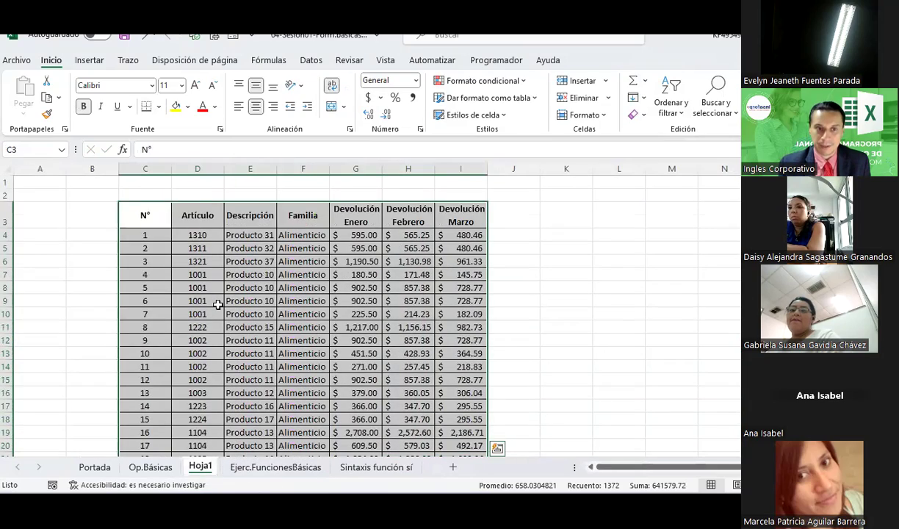
scroll(218, 305, "down", 17)
scroll(218, 304, "down", 9)
scroll(217, 304, "down", 15)
scroll(217, 304, "down", 8)
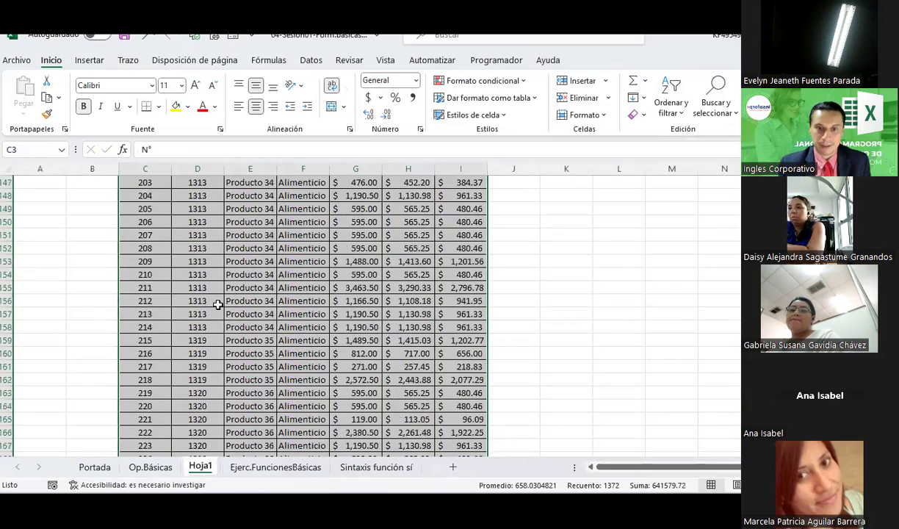
scroll(217, 304, "down", 20)
scroll(198, 345, "down", 20)
left_click(150, 467)
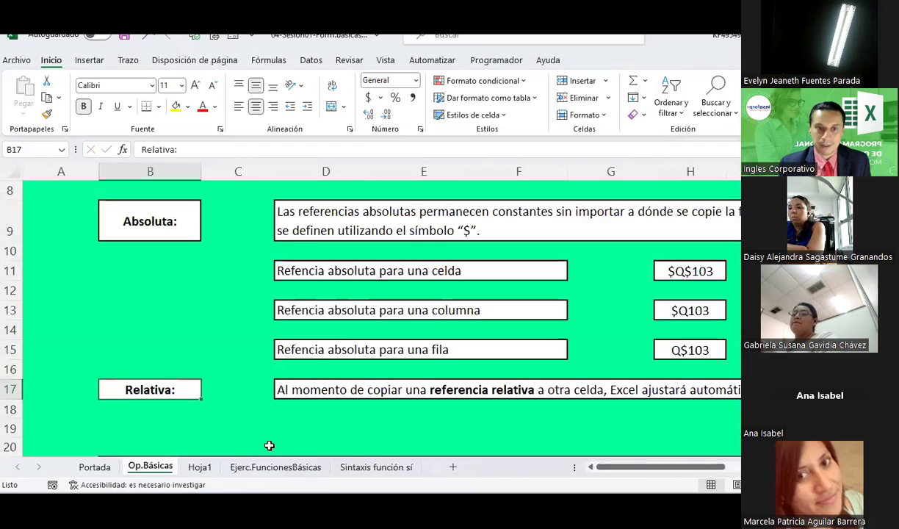
left_click(276, 468)
left_click(714, 409)
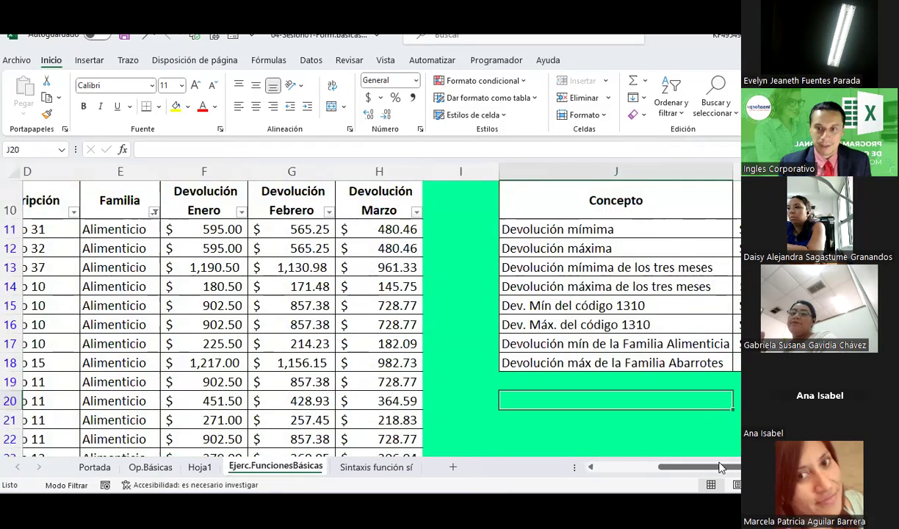
left_click(642, 468)
- Select the filtered returns table from its header row to the last row and copy it
left_click(415, 230)
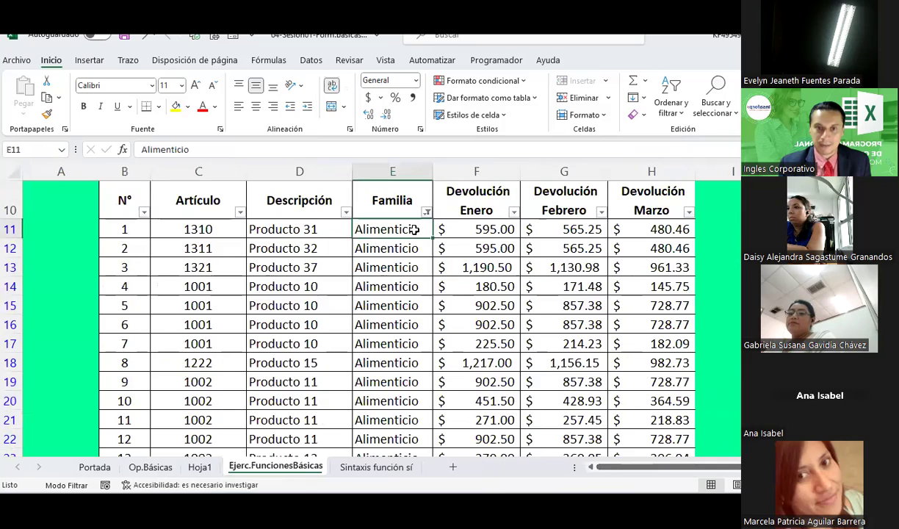
key("ctrl+shift+Down")
scroll(415, 230, "up", 10)
scroll(415, 230, "up", 15)
scroll(415, 230, "up", 20)
scroll(411, 230, "up", 15)
scroll(411, 230, "up", 5)
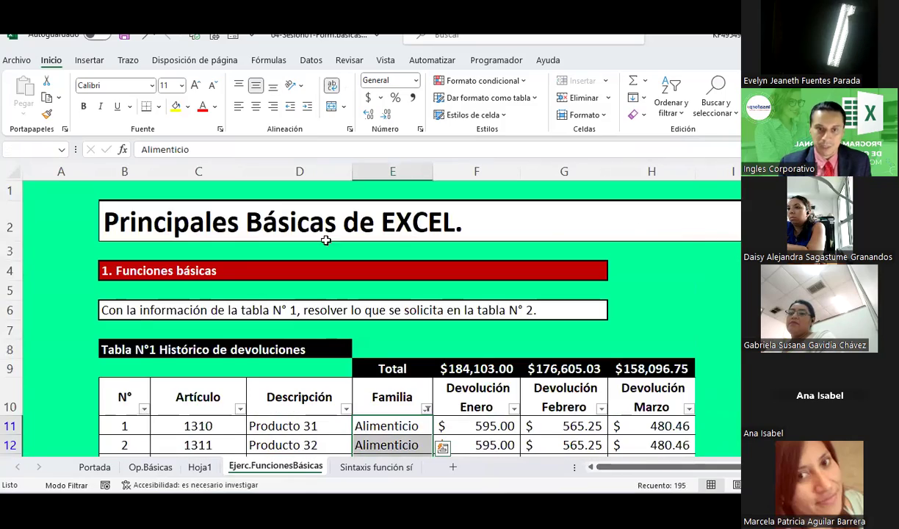
left_click_drag(124, 397, 655, 421)
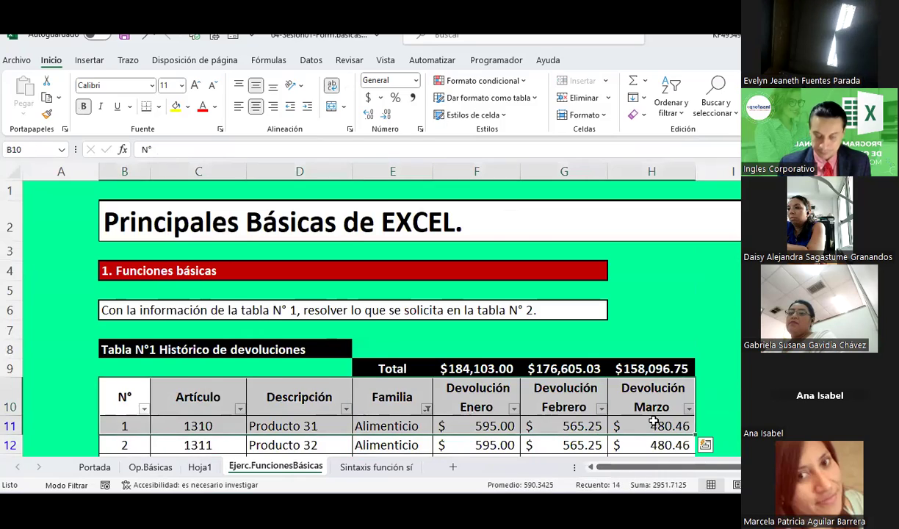
key("ctrl+shift+Down")
key("ctrl+c")
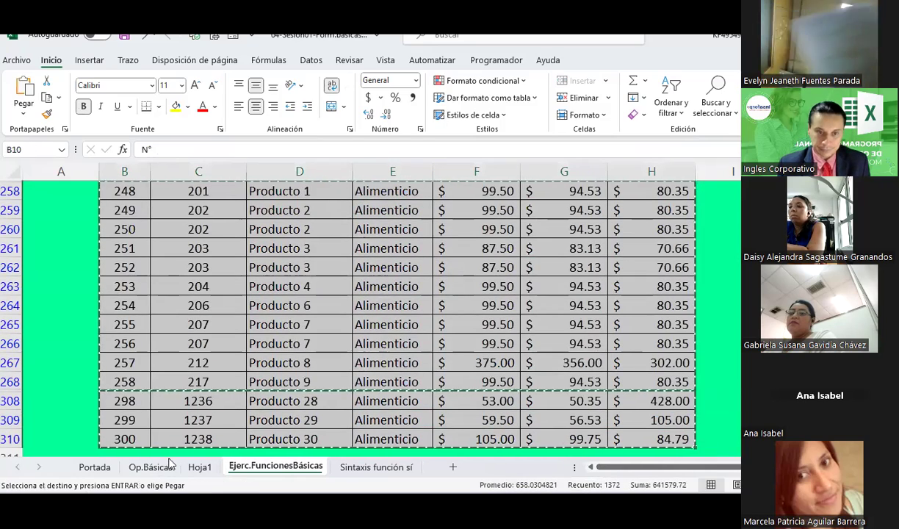
- Paste the copied Alimenticio rows into Hoja1 starting at C3
left_click(195, 468)
key("ctrl+v")
scroll(179, 321, "up", 20)
scroll(179, 321, "up", 20)
scroll(157, 322, "up", 20)
scroll(157, 321, "up", 5)
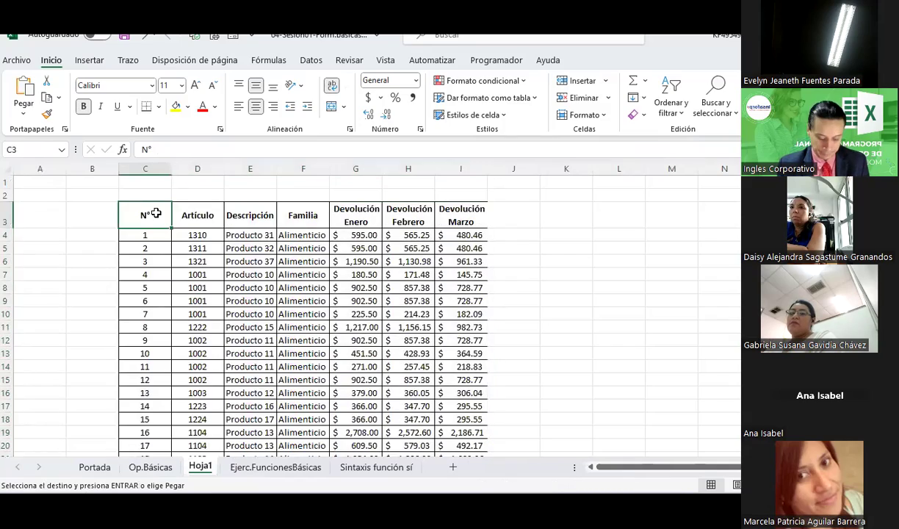
scroll(215, 311, "down", 10)
scroll(215, 311, "down", 9)
scroll(214, 311, "down", 16)
scroll(214, 311, "down", 11)
scroll(214, 311, "down", 15)
scroll(214, 310, "down", 1)
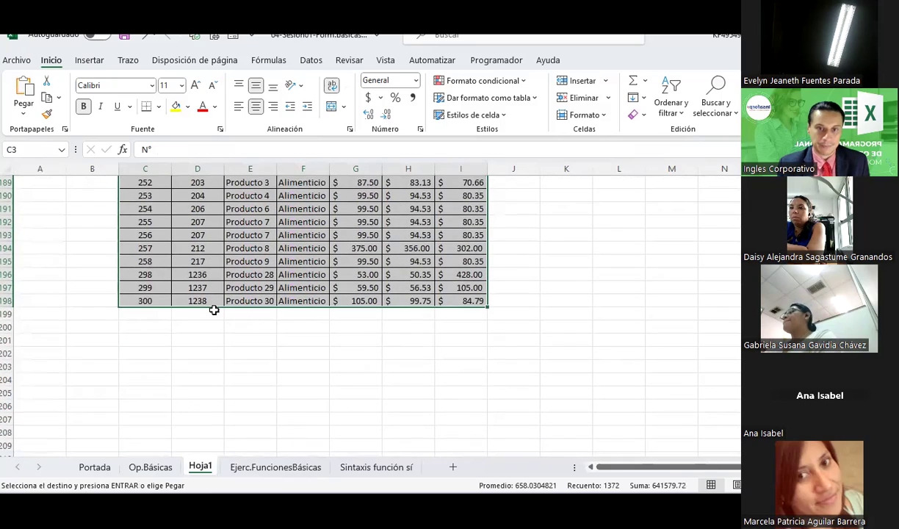
- Return to Ejerc.FuncionesBásicas and check the MIN formula in K17
left_click(257, 468)
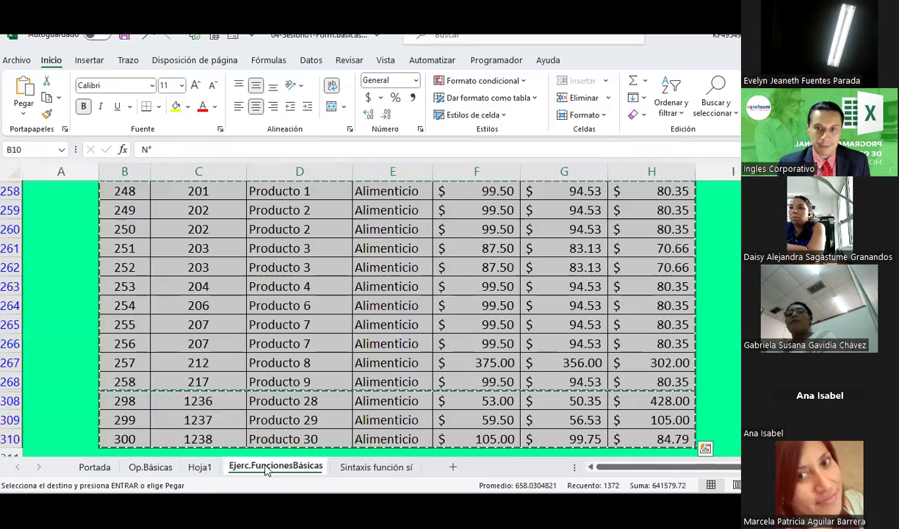
scroll(367, 316, "up", 3)
scroll(700, 338, "up", 19)
scroll(700, 337, "up", 20)
scroll(700, 337, "up", 14)
scroll(688, 325, "down", 1)
scroll(688, 326, "down", 1)
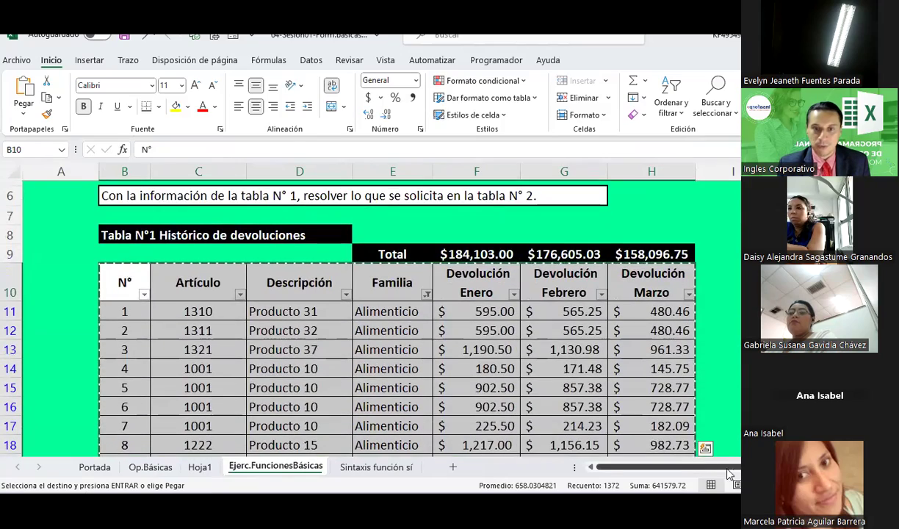
scroll(688, 326, "right", 4)
left_click(716, 426)
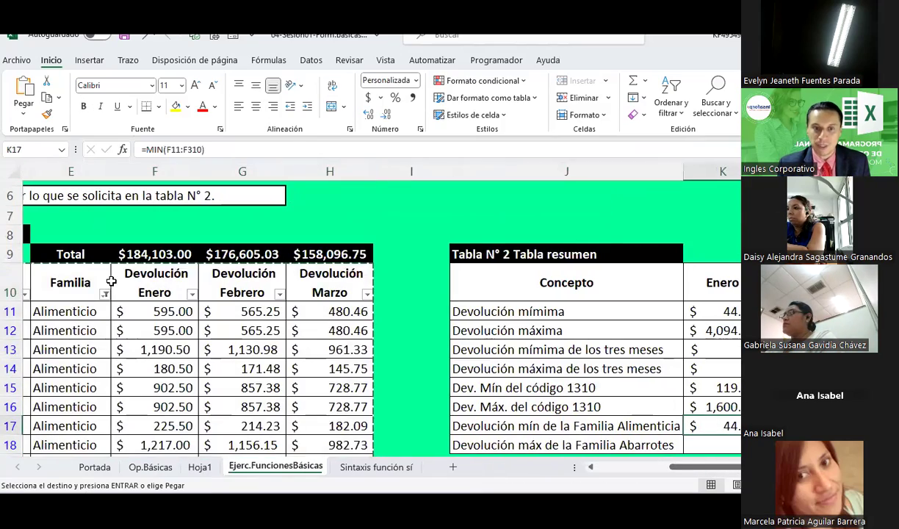
- Cancel the pending copy and reset the Familia filter to show all families
key("Escape")
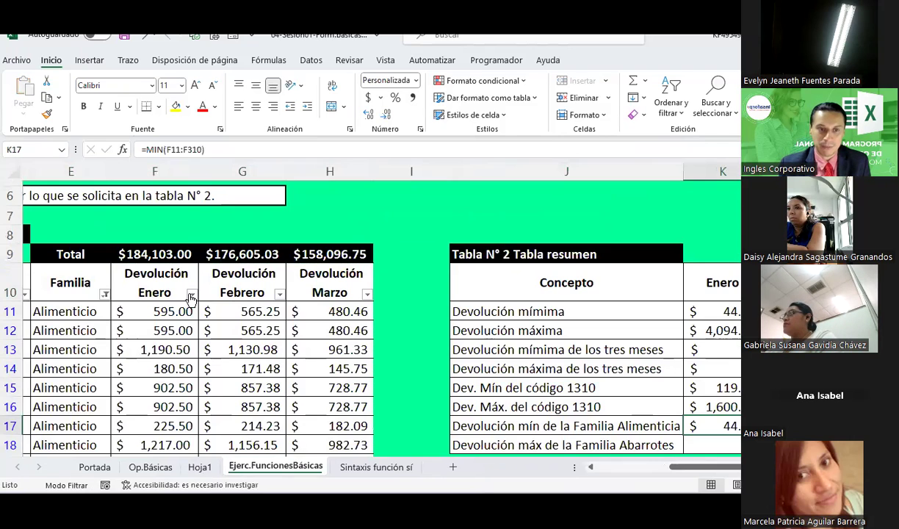
left_click(192, 295)
key("Escape")
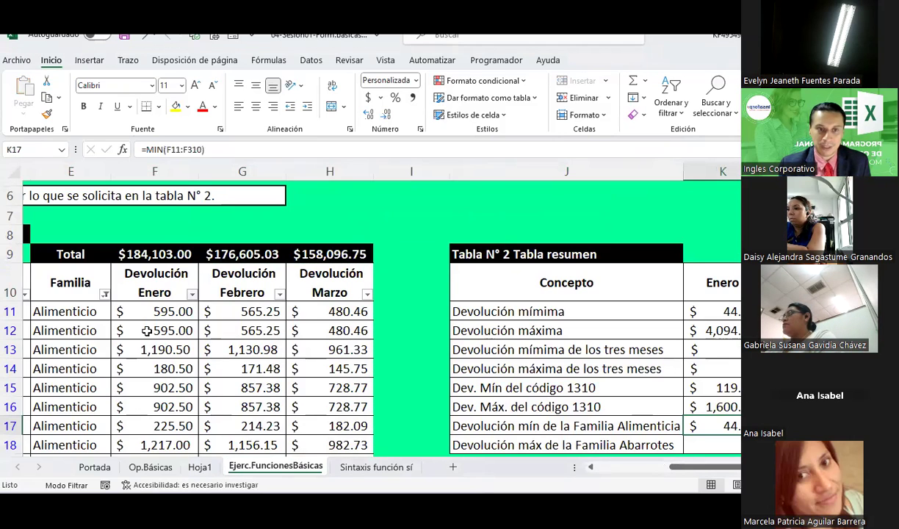
left_click(105, 294)
left_click(151, 366)
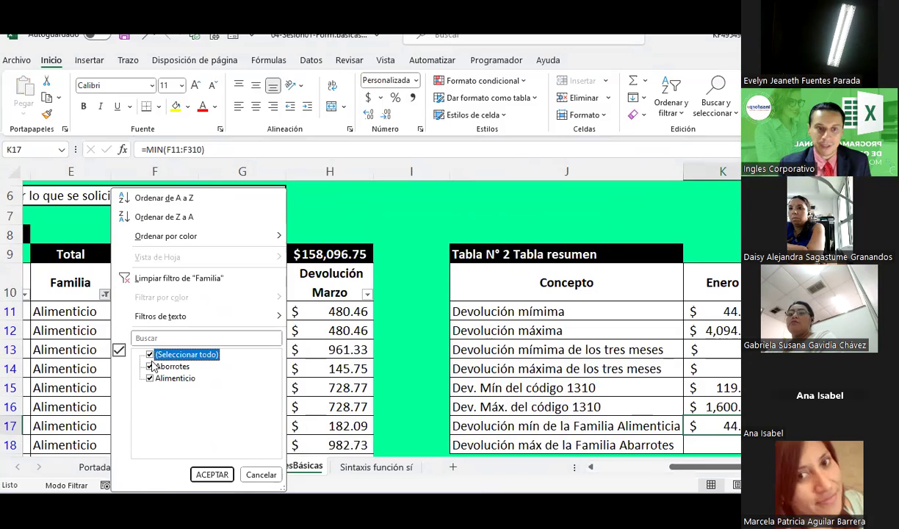
left_click(212, 475)
scroll(302, 360, "down", 3)
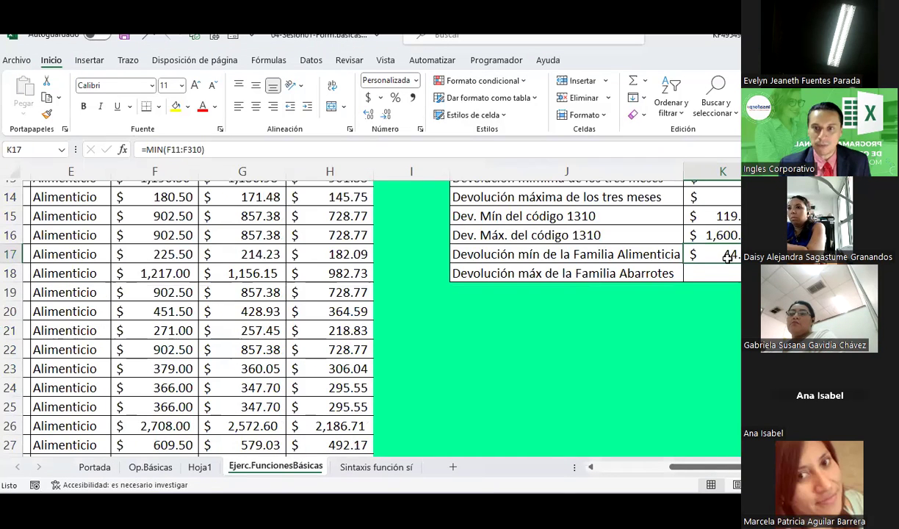
scroll(204, 308, "up", 4)
- Filter the Familia column to show only Alimenticio records
left_click(91, 380)
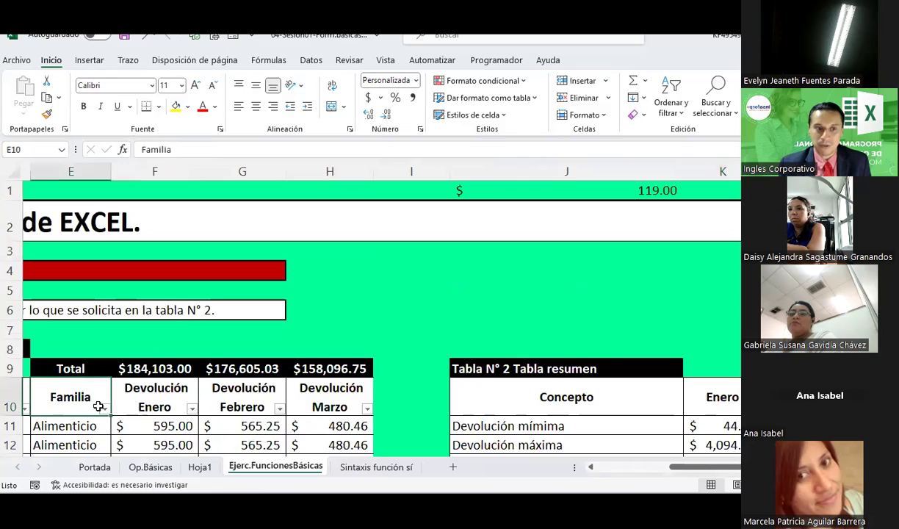
left_click(104, 408)
left_click(53, 267)
left_click(50, 289)
left_click(86, 387)
scroll(176, 384, "down", 2)
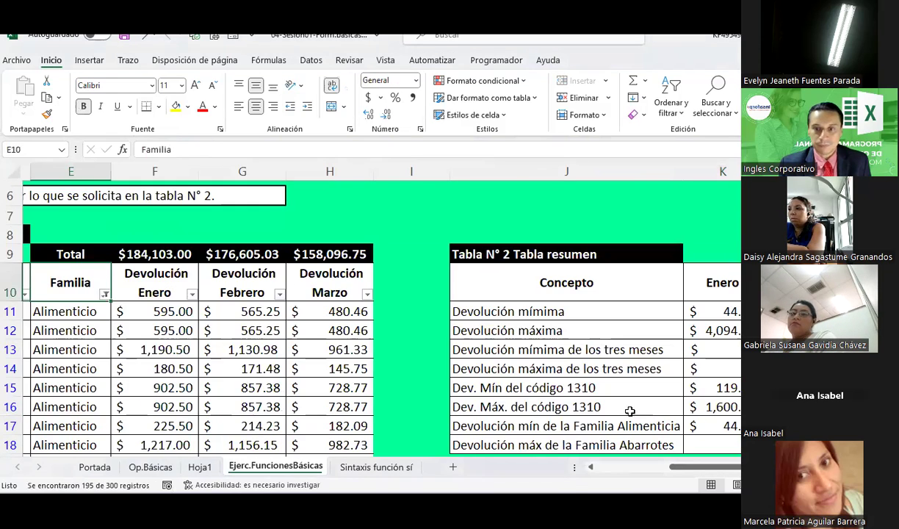
scroll(630, 411, "down", 1)
- Review the formula in cell K17 and scroll through the filtered Alimenticio records
left_click(716, 369)
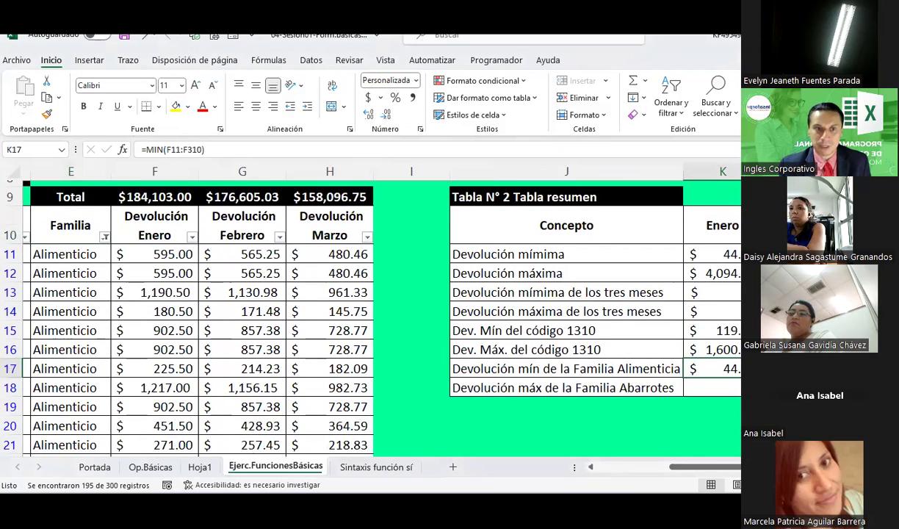
scroll(313, 387, "down", 6)
scroll(271, 387, "down", 5)
scroll(279, 387, "down", 9)
scroll(275, 387, "down", 15)
scroll(262, 390, "down", 10)
scroll(262, 390, "down", 10)
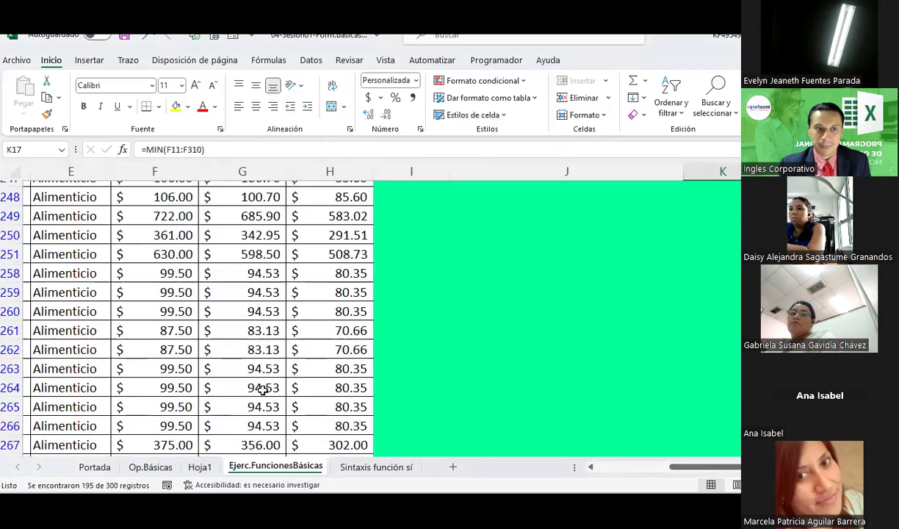
scroll(263, 391, "down", 8)
scroll(262, 390, "up", 6)
scroll(262, 390, "up", 5)
scroll(263, 390, "up", 12)
scroll(262, 390, "up", 20)
scroll(261, 388, "up", 15)
scroll(261, 388, "up", 3)
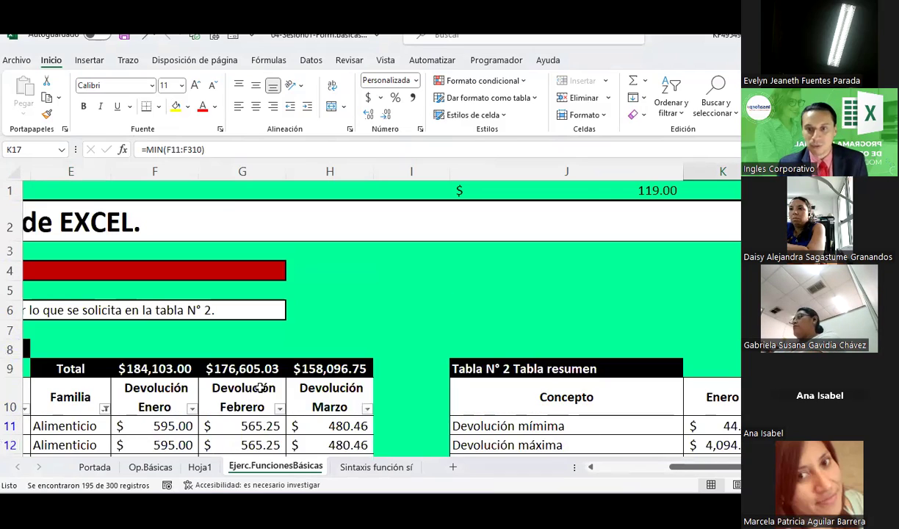
scroll(261, 388, "down", 4)
scroll(261, 388, "up", 3)
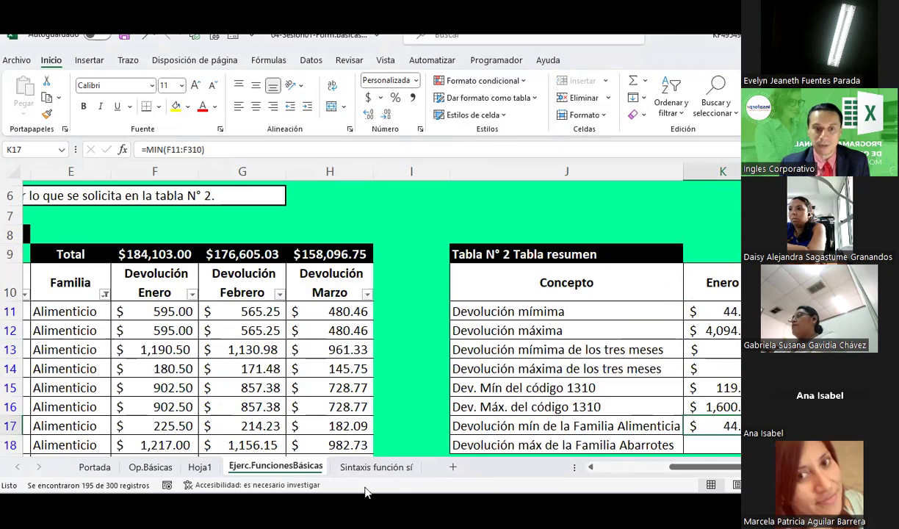
- Look over Hoja1, then return to the Ejerc.FuncionesBásicas sheet
left_click(202, 468)
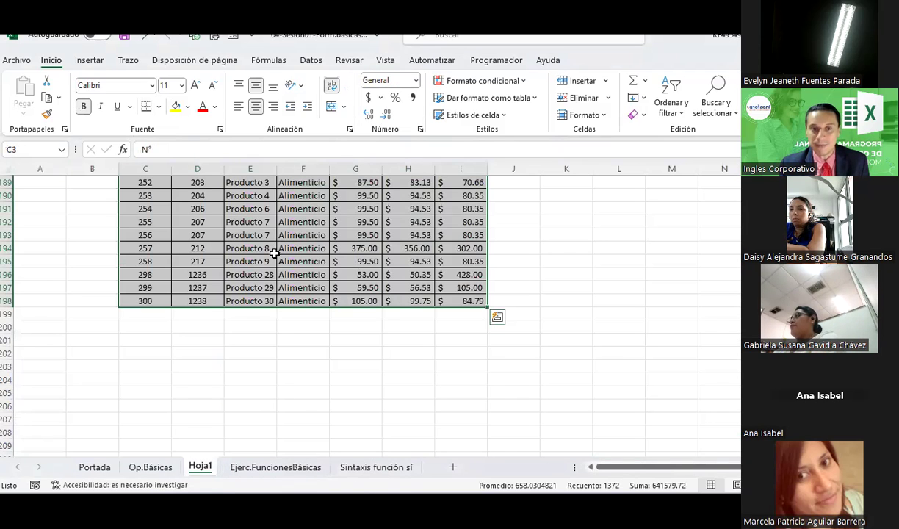
scroll(297, 285, "up", 13)
scroll(297, 285, "up", 12)
scroll(297, 285, "up", 5)
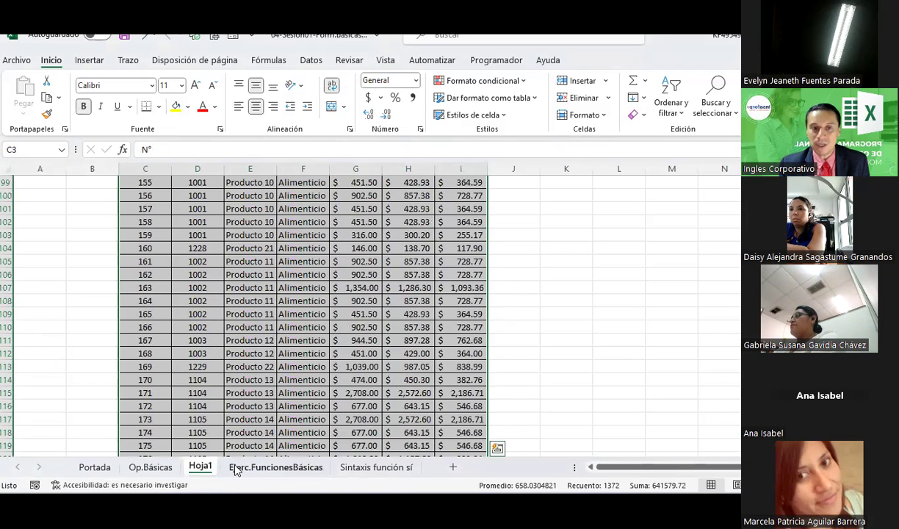
left_click(235, 468)
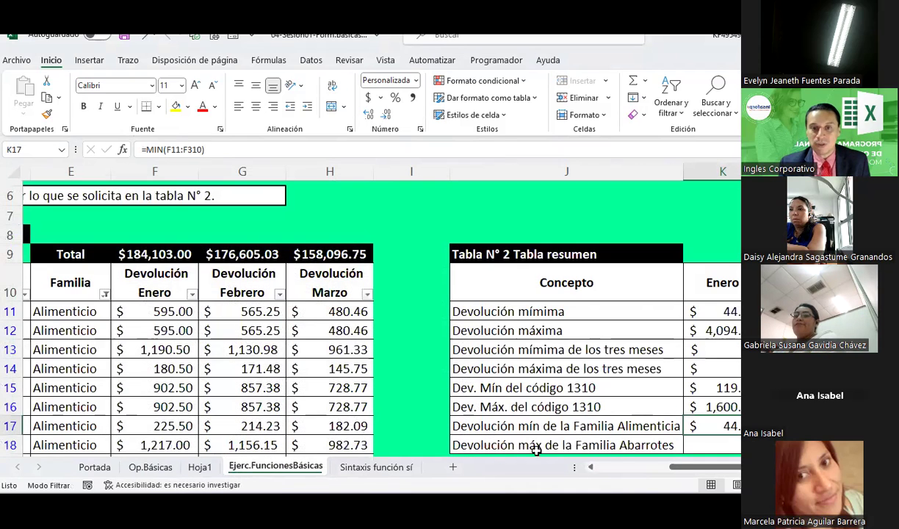
left_click_drag(696, 470, 651, 470)
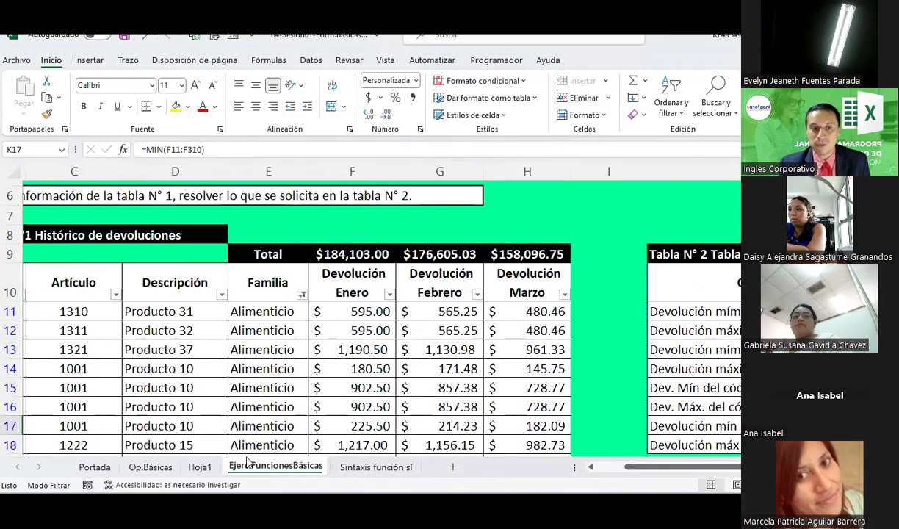
- Clear the Familia filter so every family shows again
left_click(302, 295)
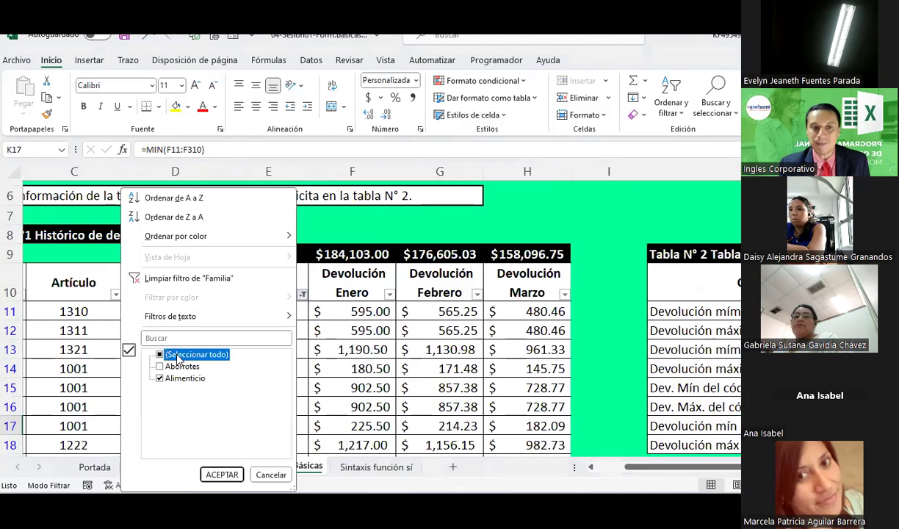
left_click(228, 478)
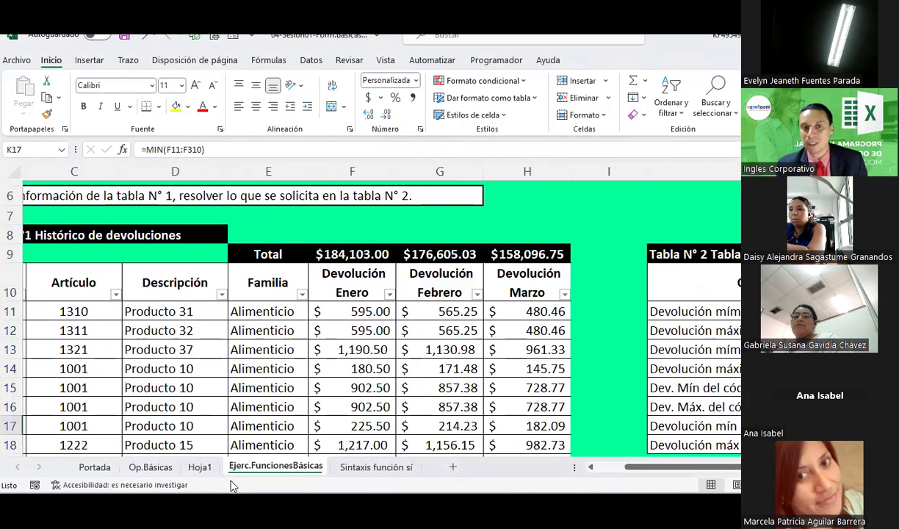
left_click(263, 313)
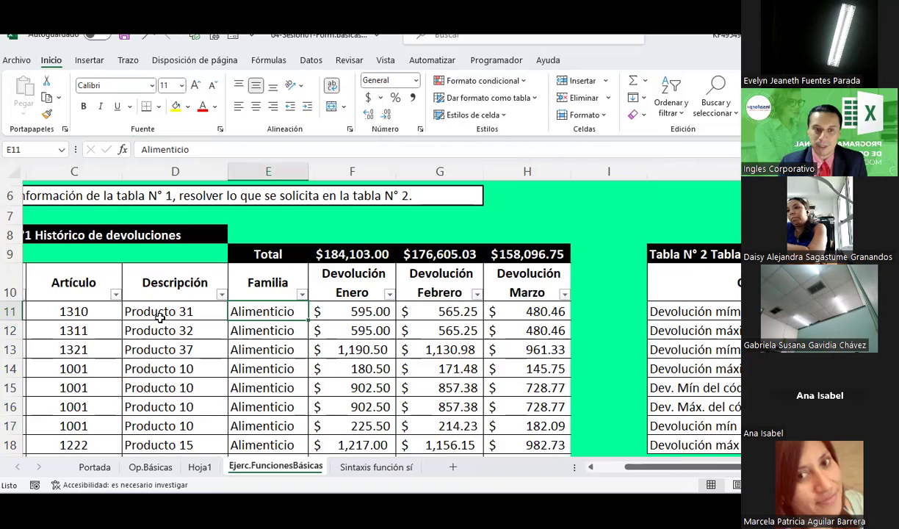
- Copy the whole returns table from the N° header down, then go to Hoja1
left_click_drag(682, 465, 535, 473)
left_click(115, 294)
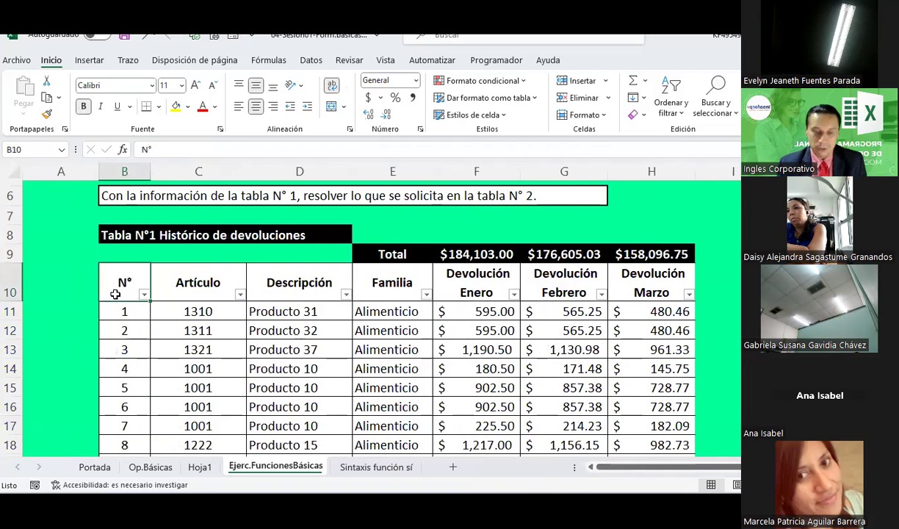
key("shift+Right")
key("shift+Right")
key("shift+Right")
key("shift+Right")
key("shift+Right")
key("shift+Right")
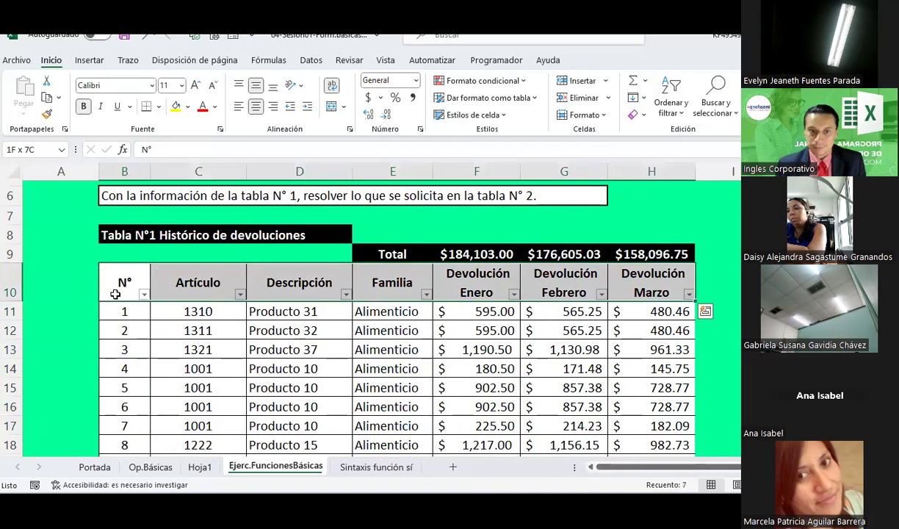
key("ctrl+shift+Down")
key("ctrl+c")
left_click(200, 468)
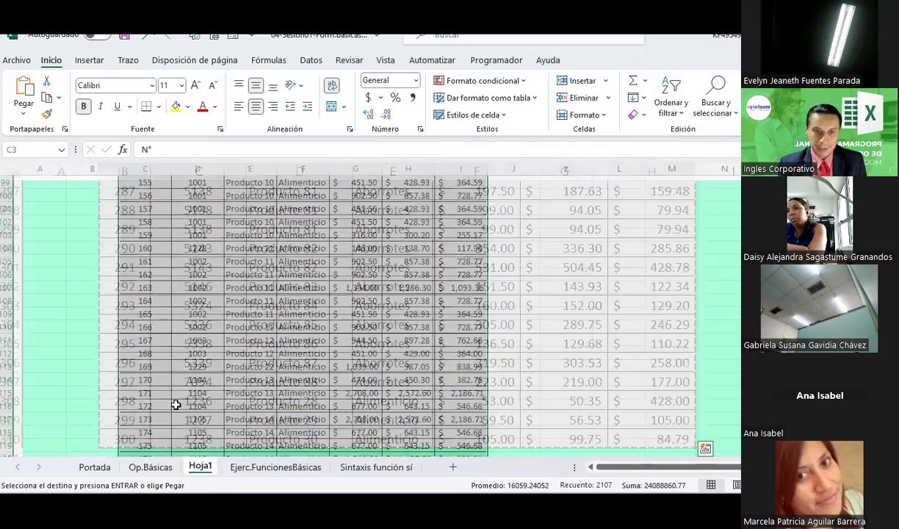
scroll(176, 405, "up", 20)
scroll(135, 345, "up", 15)
- Paste the returns table into Hoja1 and custom-sort it by Familia
key("ctrl+v")
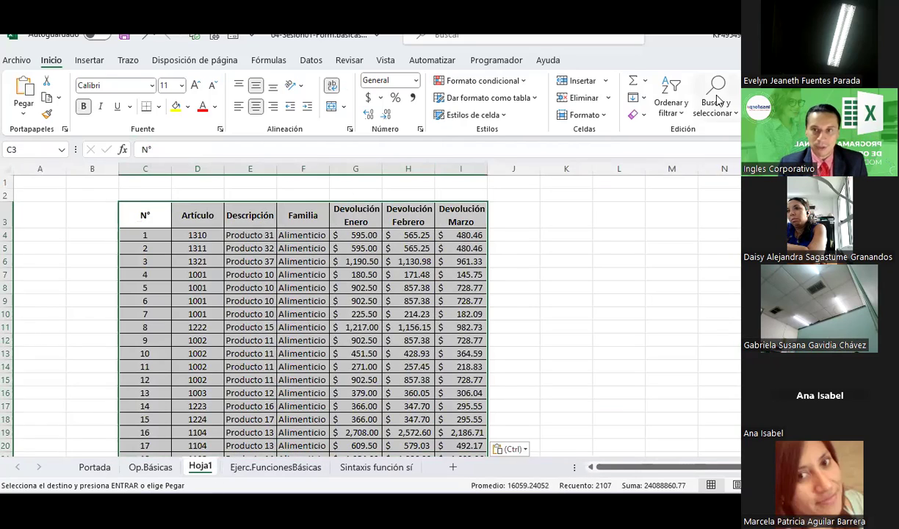
left_click(676, 107)
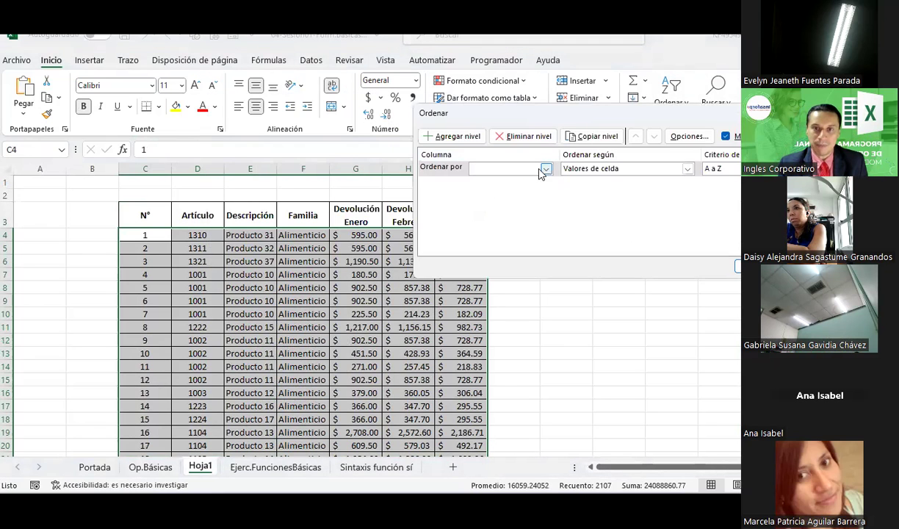
left_click(545, 169)
left_click(488, 211)
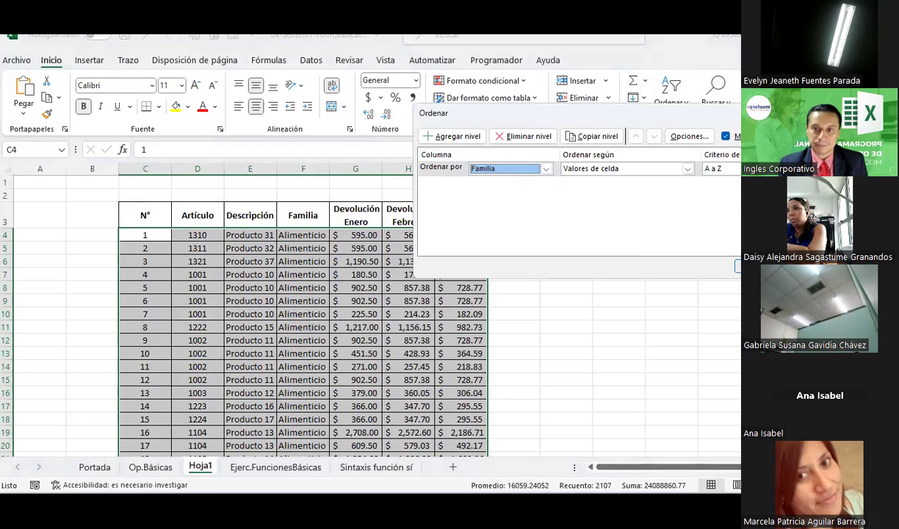
left_click(738, 266)
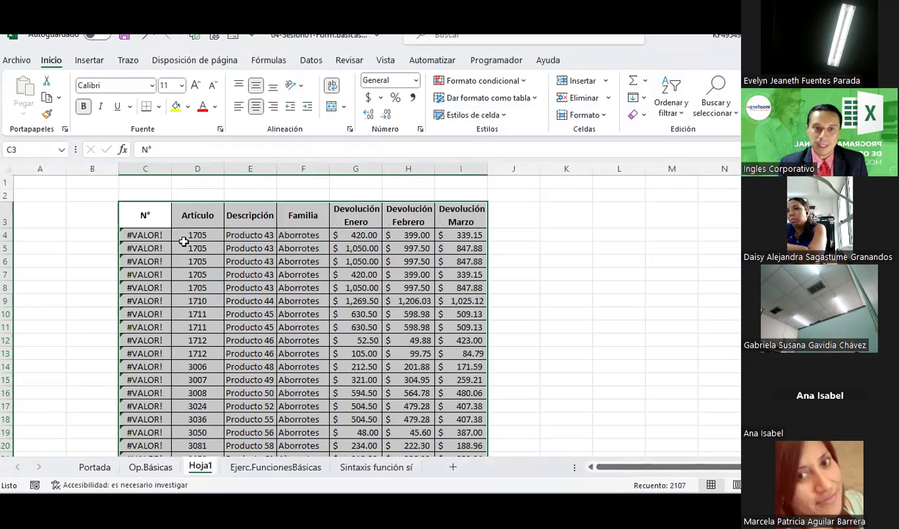
- Restart the N° numbering by entering 1 in cell C4
left_click(145, 235)
type("1")
left_click(165, 274)
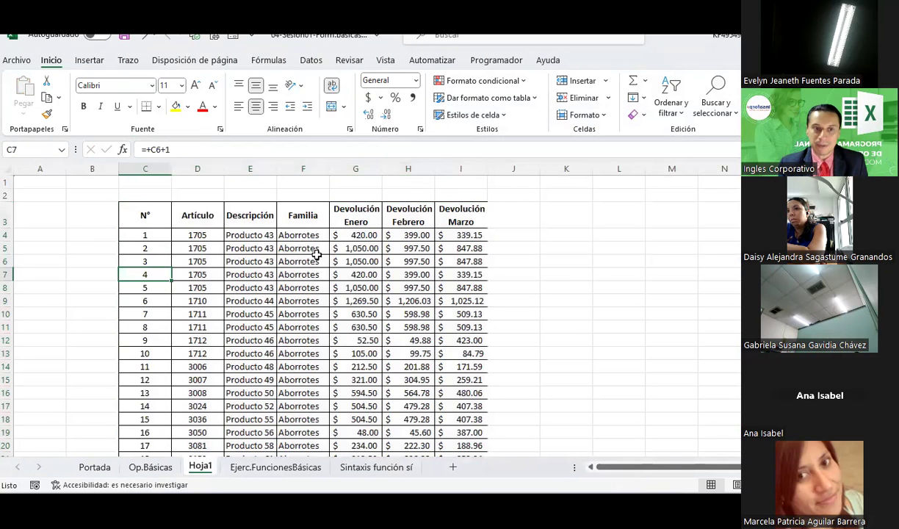
left_click(291, 235)
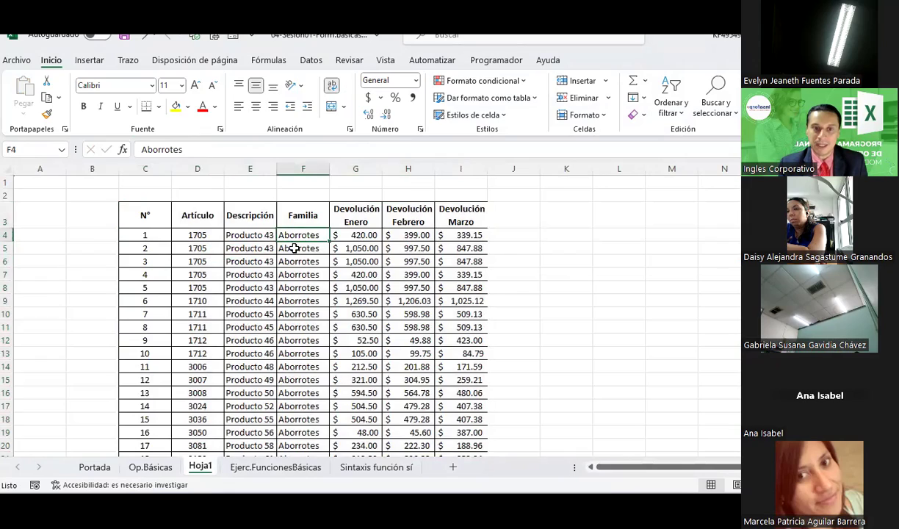
- Check F108, the last Abarrotes row, then return to Ejerc.FuncionesBásicas
scroll(294, 249, "down", 9)
scroll(294, 249, "down", 5)
scroll(294, 248, "down", 6)
scroll(294, 249, "down", 11)
scroll(294, 248, "down", 11)
scroll(298, 254, "up", 5)
scroll(302, 265, "up", 4)
left_click(307, 277)
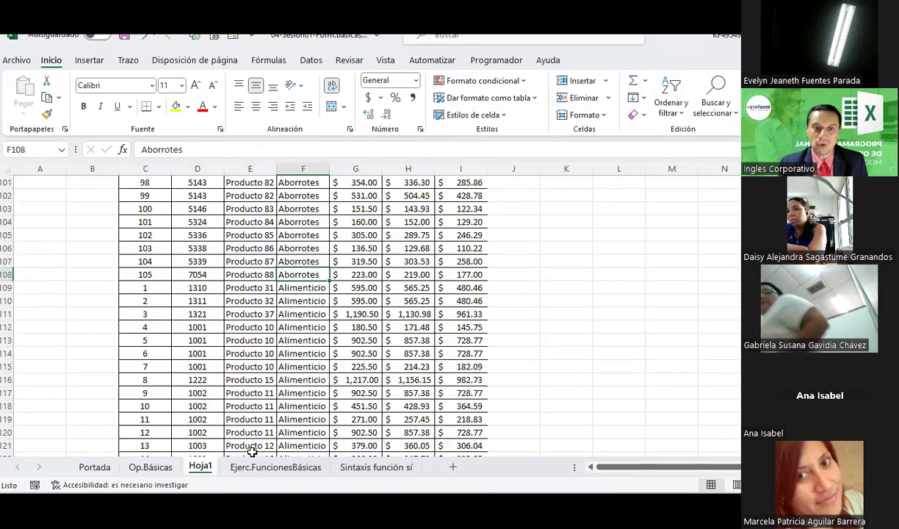
left_click(276, 467)
- Review the =MIN(F11:F310) formula in cell K17
scroll(644, 322, "up", 7)
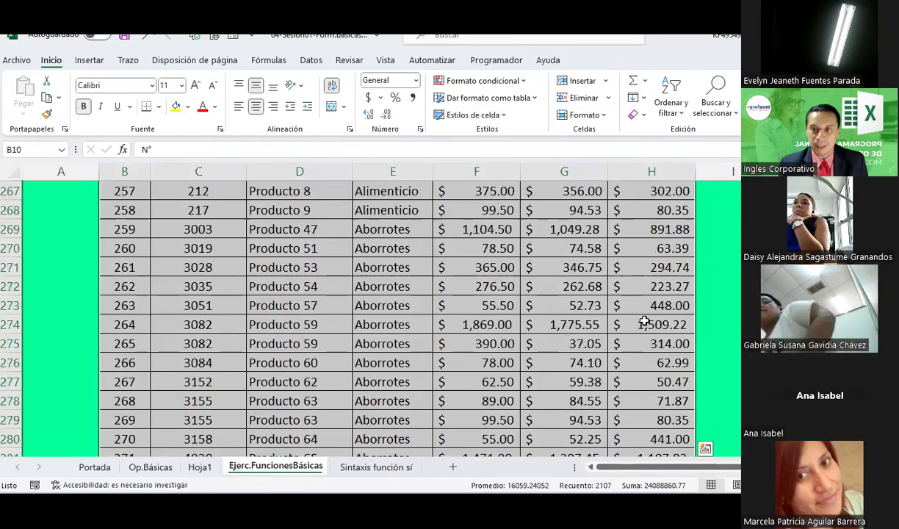
scroll(643, 322, "up", 20)
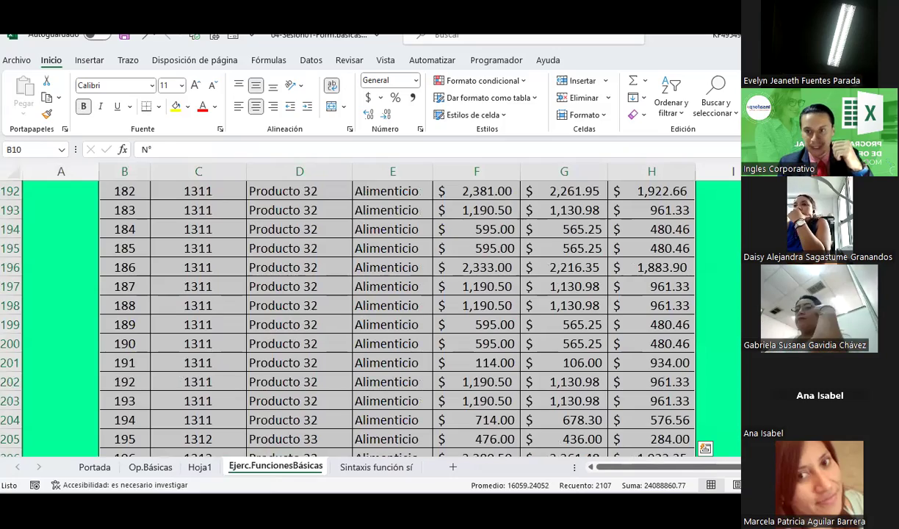
scroll(643, 321, "up", 20)
scroll(643, 321, "up", 11)
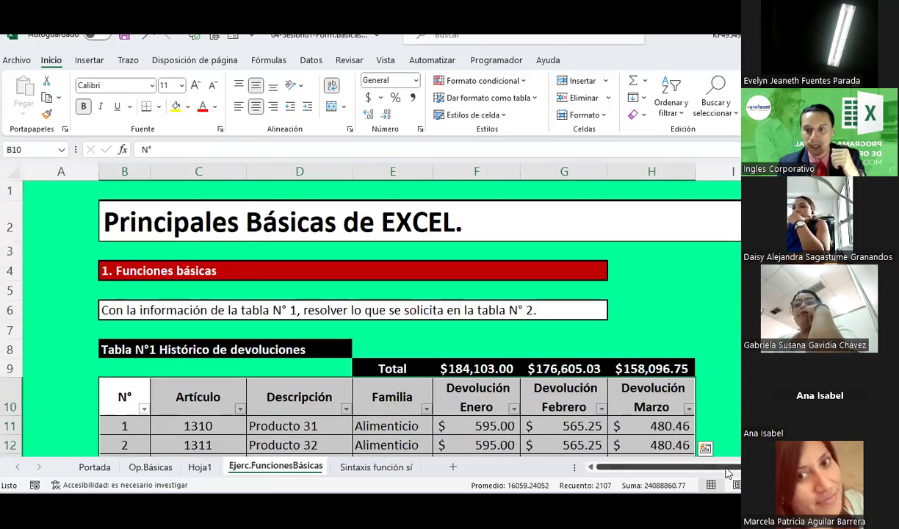
scroll(727, 473, "right", 3)
scroll(367, 316, "down", 5)
scroll(367, 316, "up", 2)
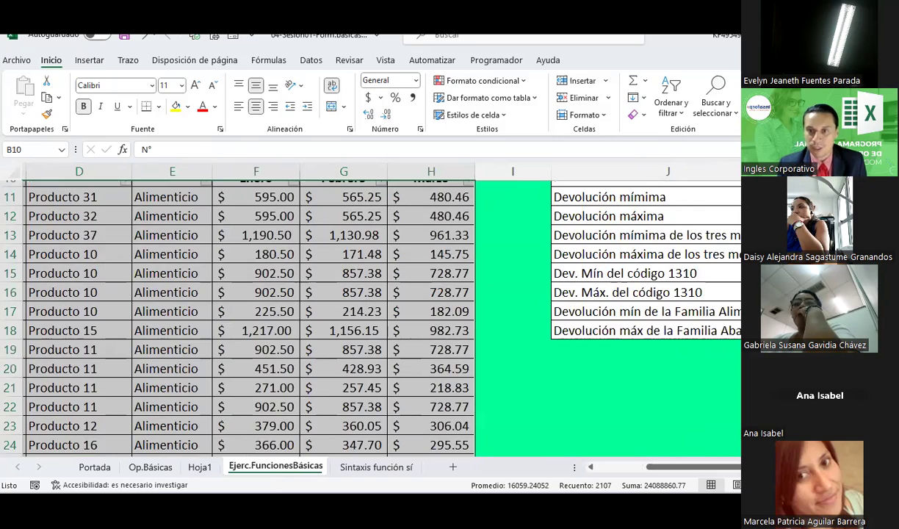
left_click(779, 312)
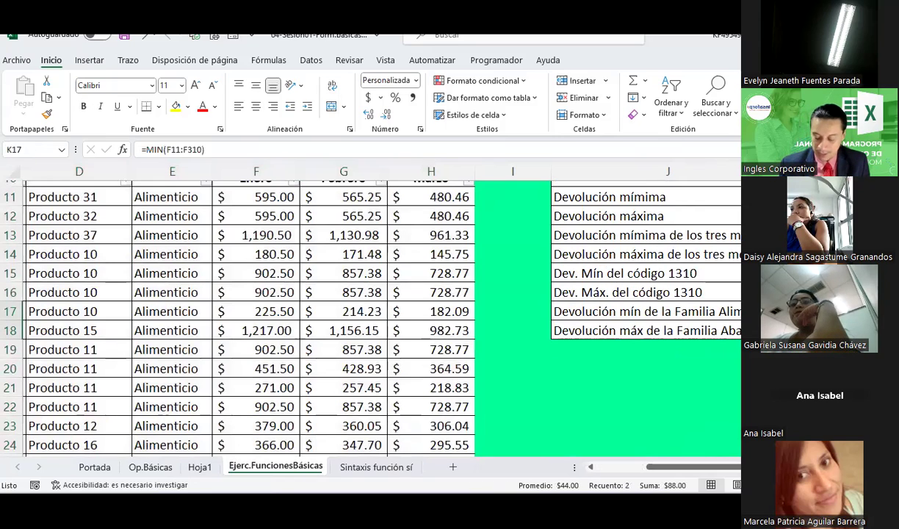
key("Right")
key("Right")
key("Left")
key("Left")
key("Left")
- Check the other row-17 results, then close the workbook and answer the save prompt
key("Left")
key("Left")
key("Left")
key("Right")
key("Right")
key("Right")
key("Right")
key("Right")
key("Right")
key("Left")
key("Left")
key("Left")
key("Left")
key("Left")
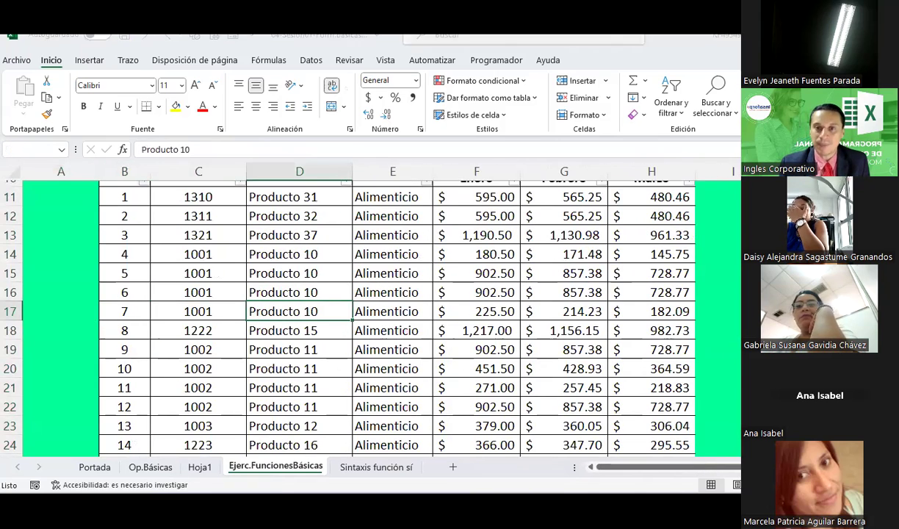
key("ctrl+w")
left_click(463, 278)
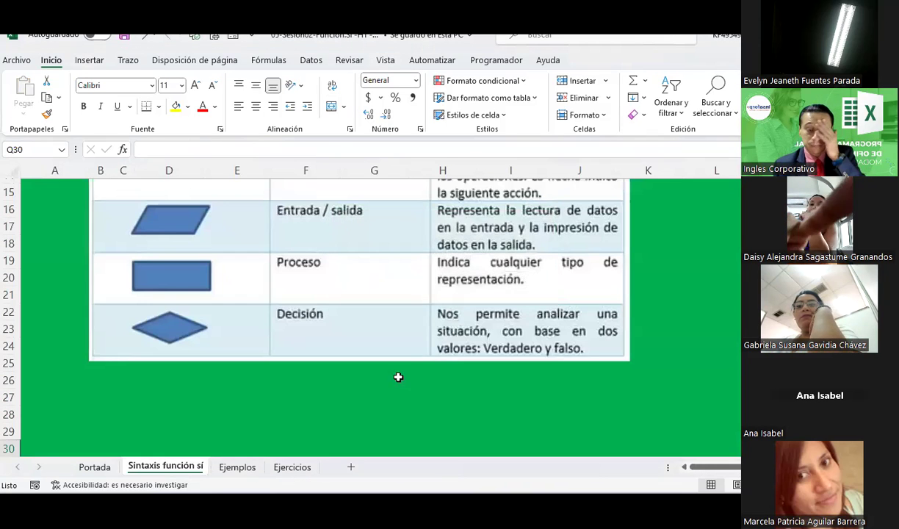
- Go to blank rows on the Sintaxis función sí sheet and select the black pen in Trazo
left_click(94, 467)
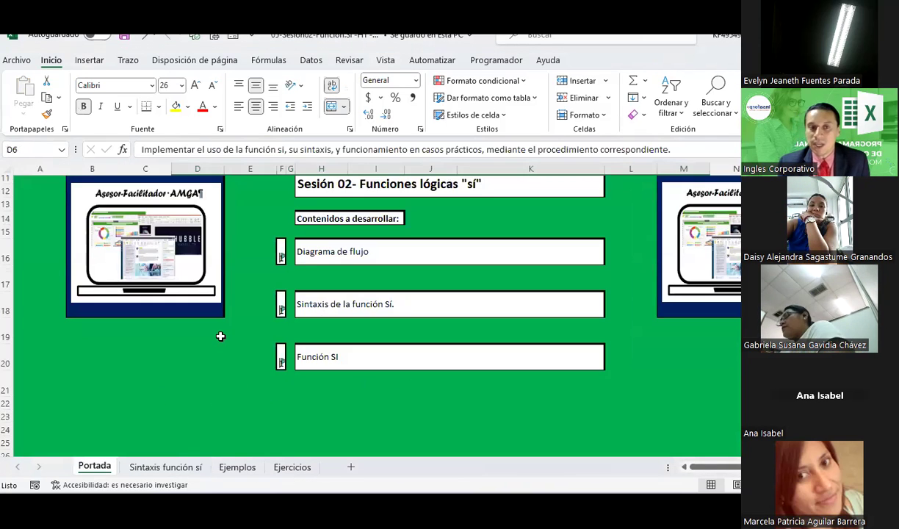
scroll(201, 371, "down", 2)
scroll(199, 373, "down", 1)
left_click(165, 467)
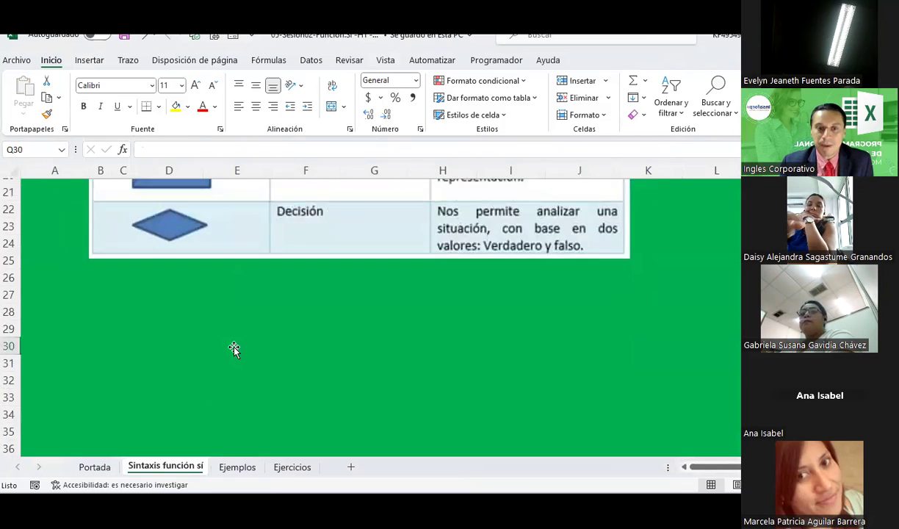
scroll(228, 341, "down", 2)
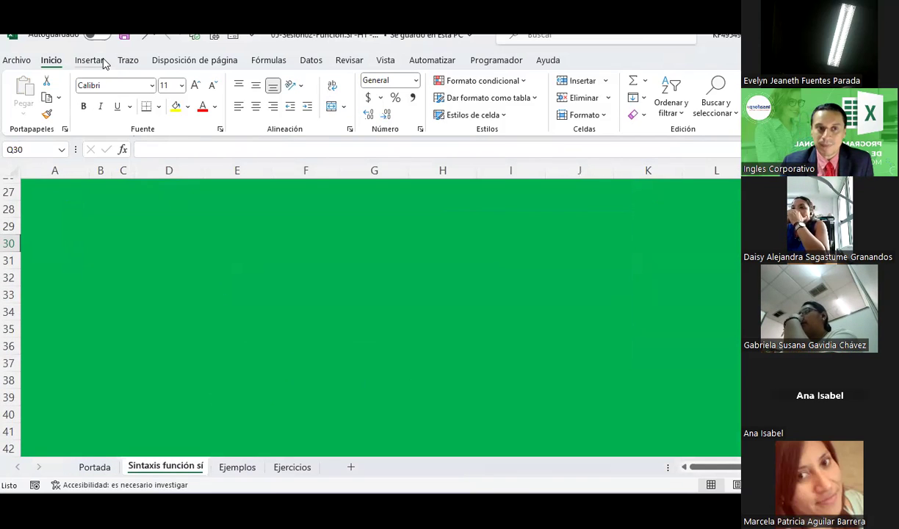
left_click(128, 61)
left_click(122, 102)
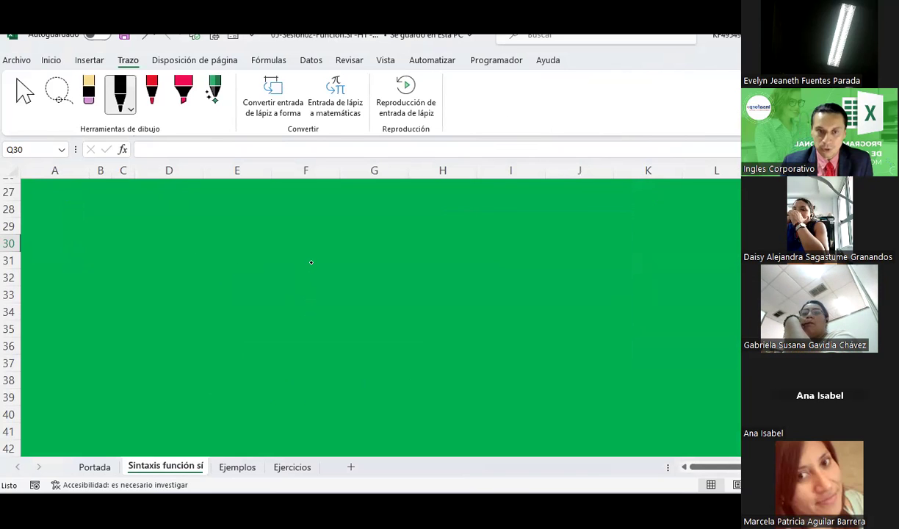
- Ink a decision diamond with its condition, a Sí branch arrow and a downward No arrow
mouse_move(311, 262)
left_mouse_down()
mouse_move(253, 305)
mouse_move(320, 350)
mouse_move(373, 311)
left_mouse_up()
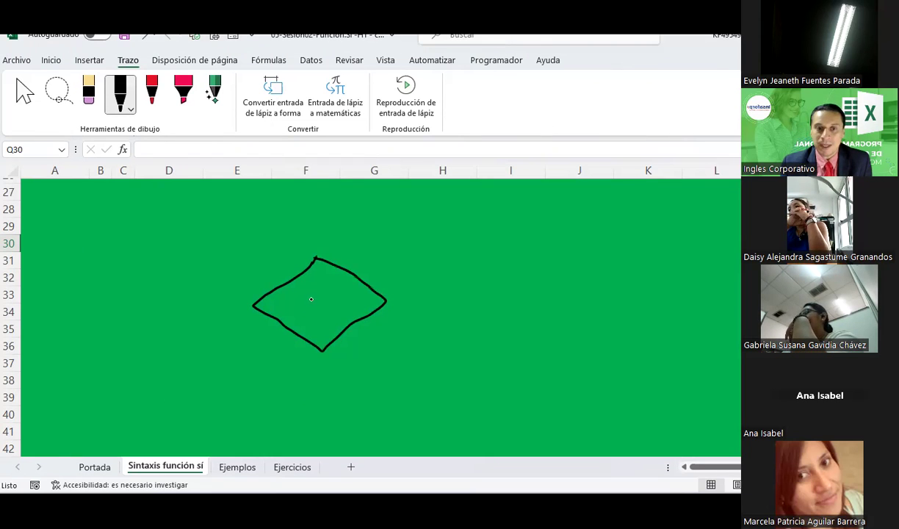
mouse_move(295, 291)
left_mouse_down()
mouse_move(296, 313)
mouse_move(333, 309)
mouse_move(338, 297)
left_mouse_up()
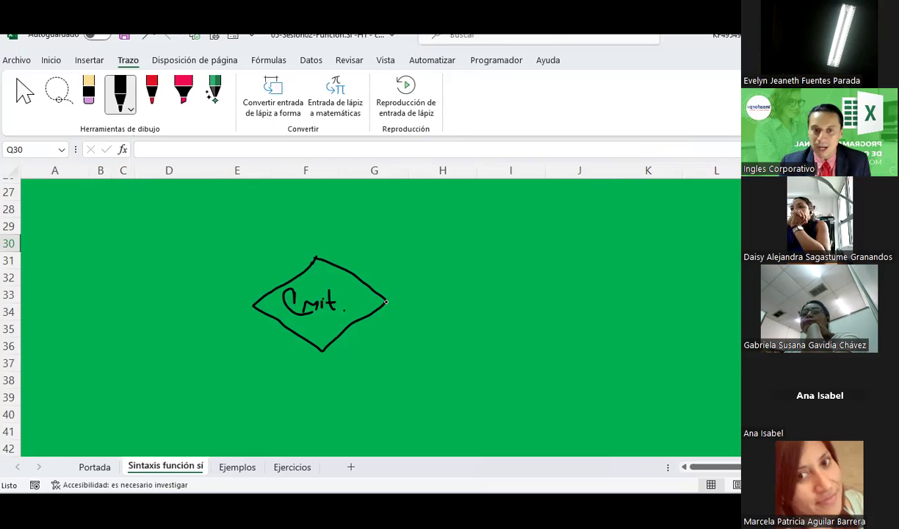
left_click_drag(389, 302, 453, 331)
mouse_move(405, 279)
left_mouse_down()
mouse_move(394, 284)
mouse_move(399, 293)
left_mouse_up()
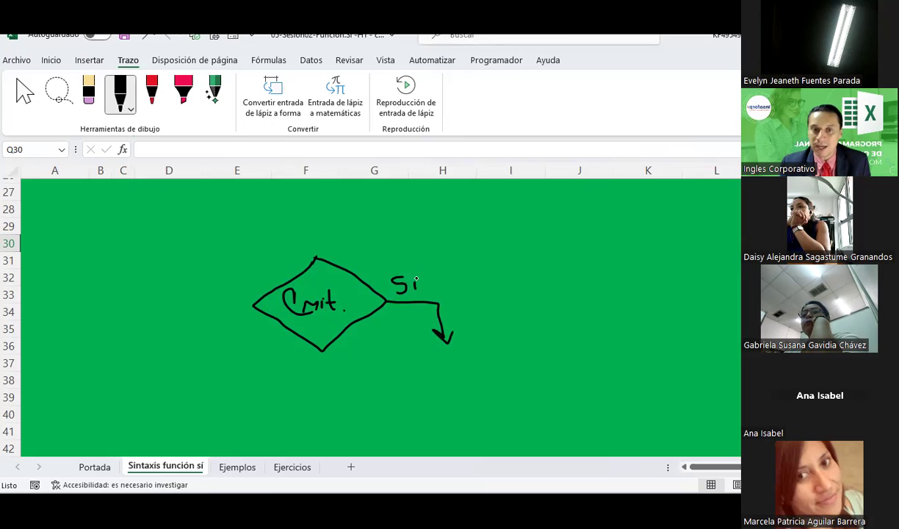
mouse_move(442, 267)
left_mouse_down()
mouse_move(432, 291)
mouse_move(454, 277)
mouse_move(463, 289)
left_mouse_up()
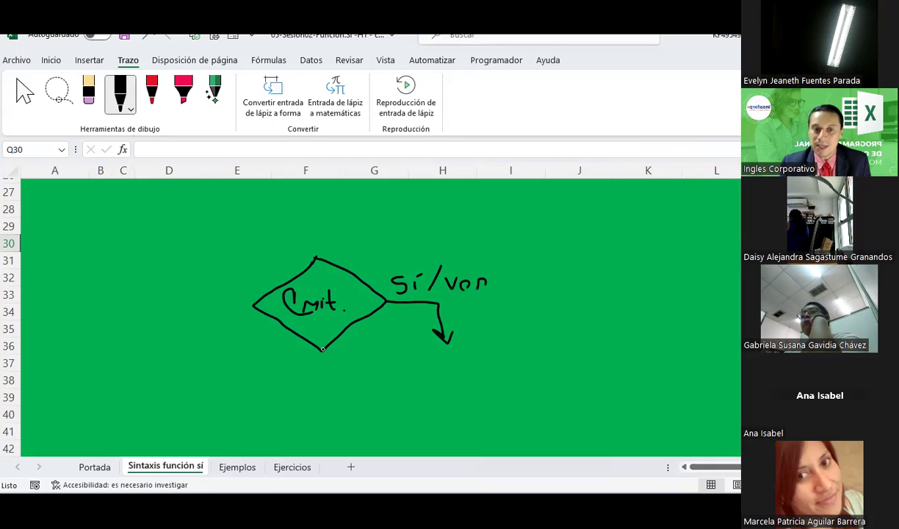
mouse_move(321, 351)
left_mouse_down()
mouse_move(320, 403)
mouse_move(348, 361)
mouse_move(367, 389)
mouse_move(375, 393)
mouse_move(382, 380)
left_mouse_up()
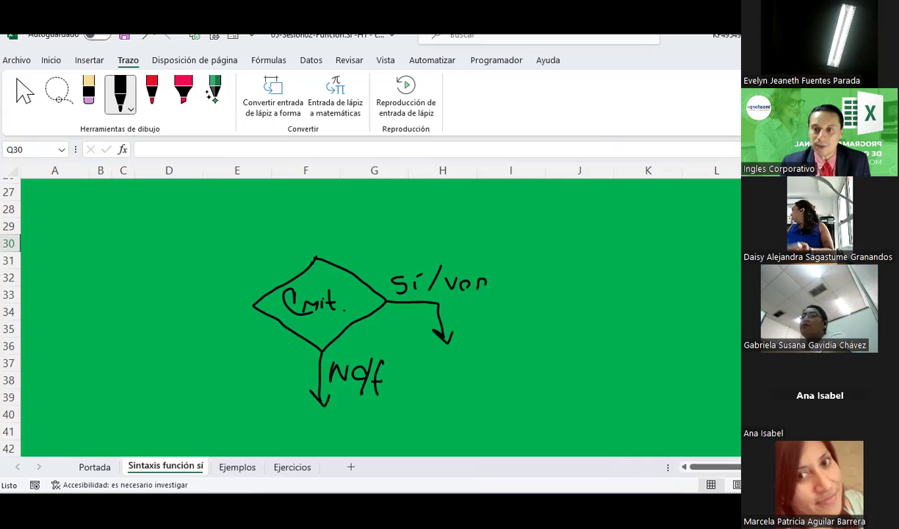
scroll(544, 314, "down", 2)
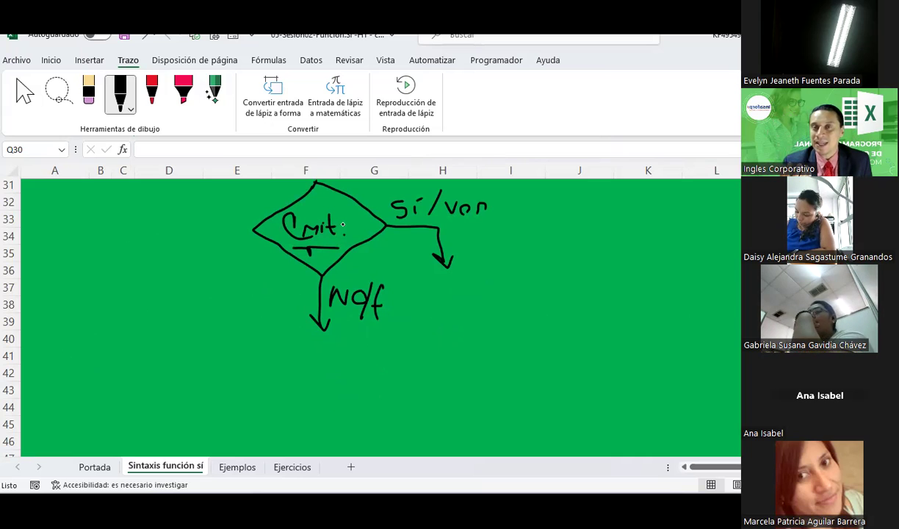
mouse_move(408, 283)
left_mouse_down()
mouse_move(408, 308)
mouse_move(511, 281)
mouse_move(512, 311)
mouse_move(405, 312)
mouse_move(430, 302)
mouse_move(422, 309)
mouse_move(499, 309)
left_mouse_up()
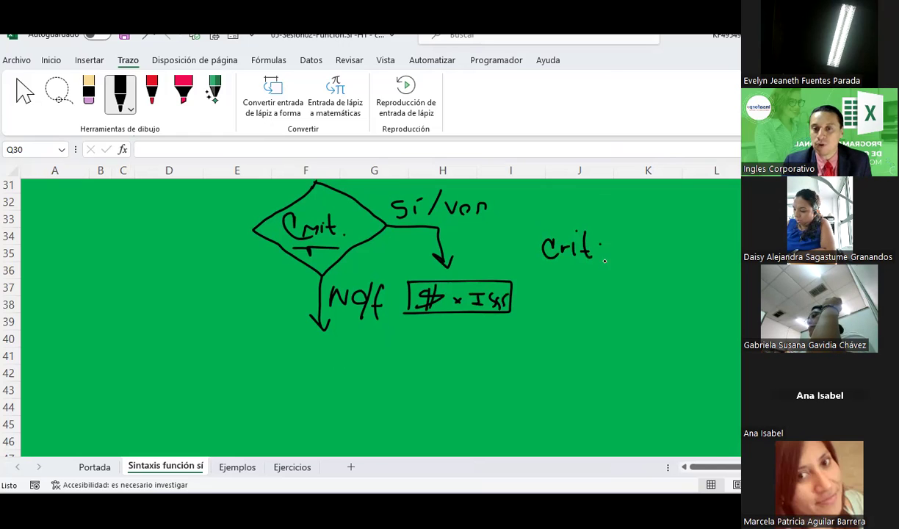
- Handwrite the criteria note and Emp./sls label, linking them to the note with curves
left_click_drag(613, 258, 635, 248)
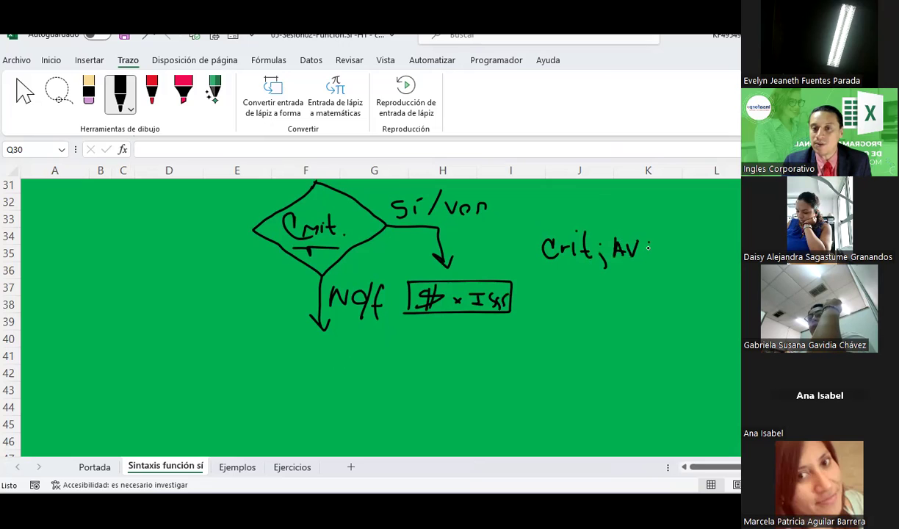
left_click_drag(661, 254, 682, 255)
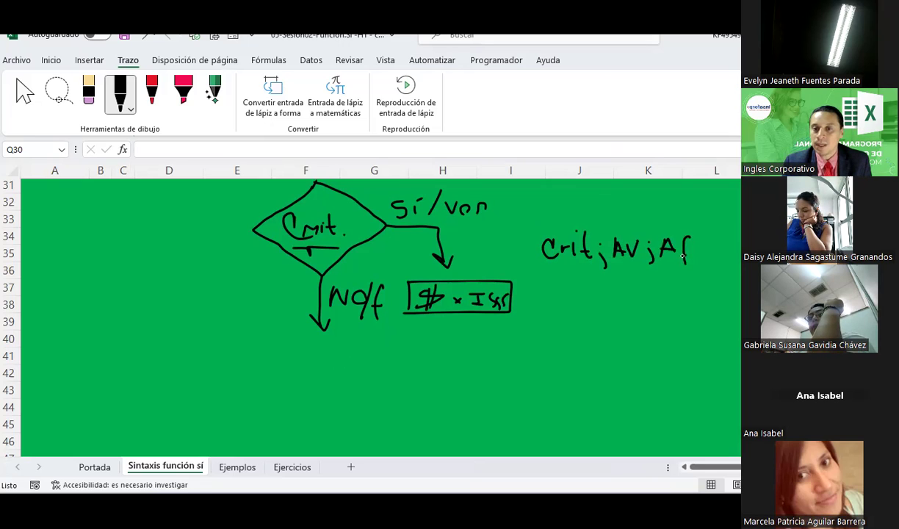
mouse_move(296, 352)
left_mouse_down()
mouse_move(292, 371)
mouse_move(302, 353)
mouse_move(307, 371)
mouse_move(364, 372)
left_mouse_up()
left_click(351, 362)
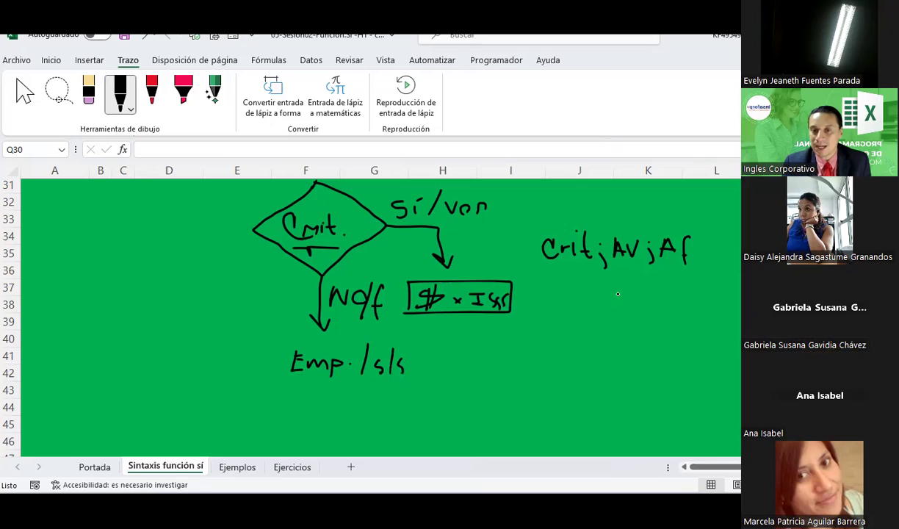
left_click_drag(507, 301, 590, 290)
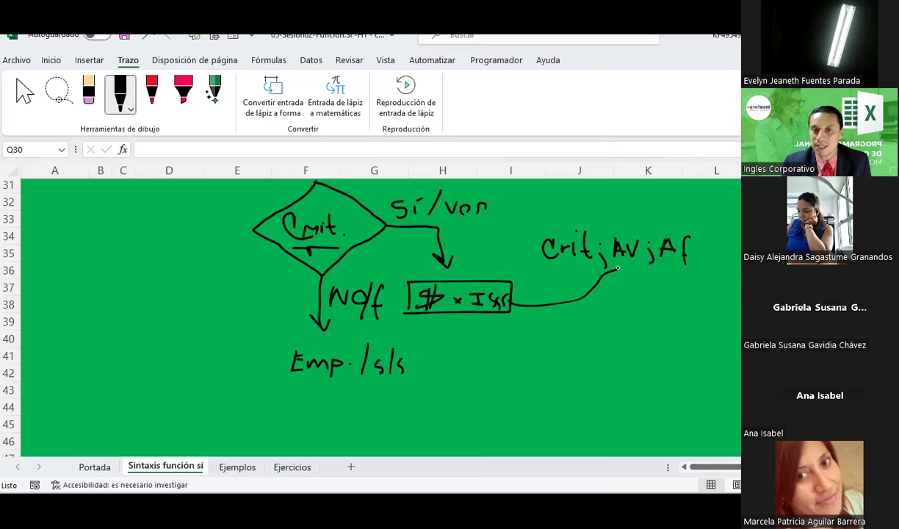
mouse_move(414, 362)
left_mouse_down()
mouse_move(463, 370)
mouse_move(664, 268)
left_mouse_up()
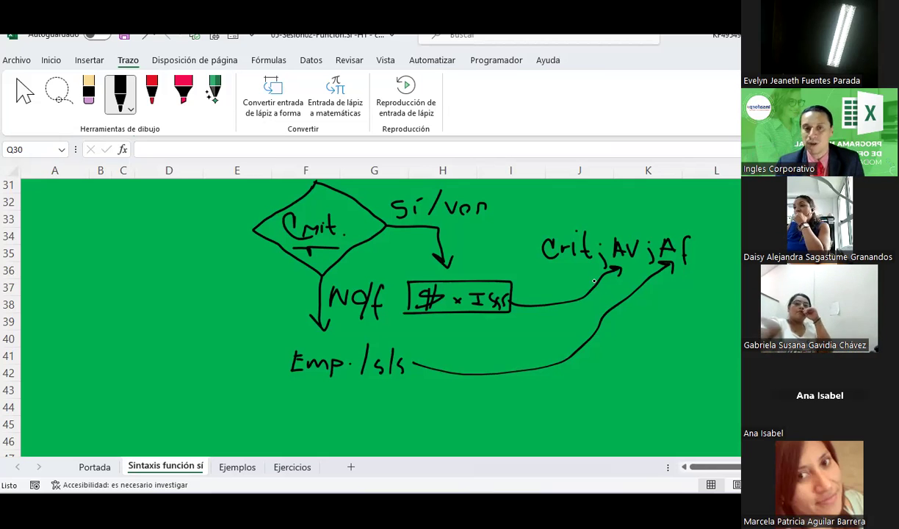
- Stop inking and scroll up to the symbols table, from Inicio / Final through Decisión
key("Escape")
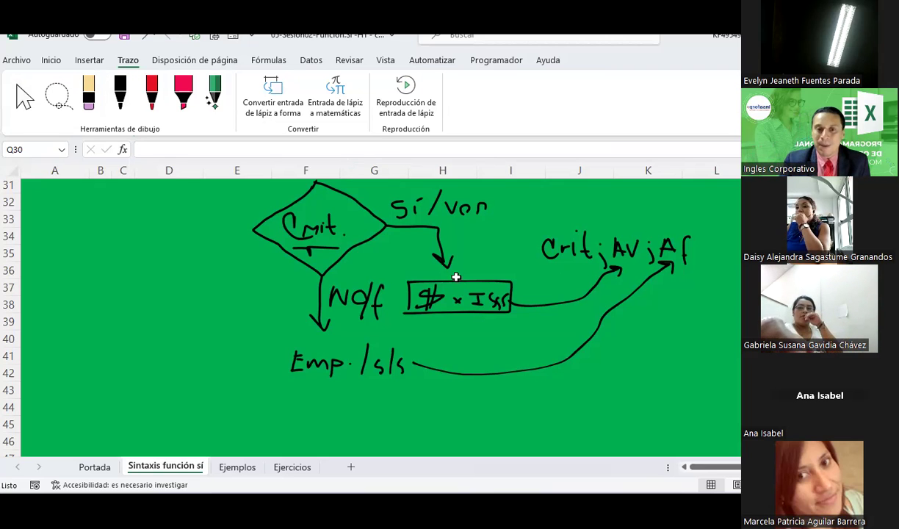
scroll(457, 276, "up", 1)
scroll(457, 276, "up", 3)
scroll(457, 276, "up", 2)
scroll(456, 276, "up", 1)
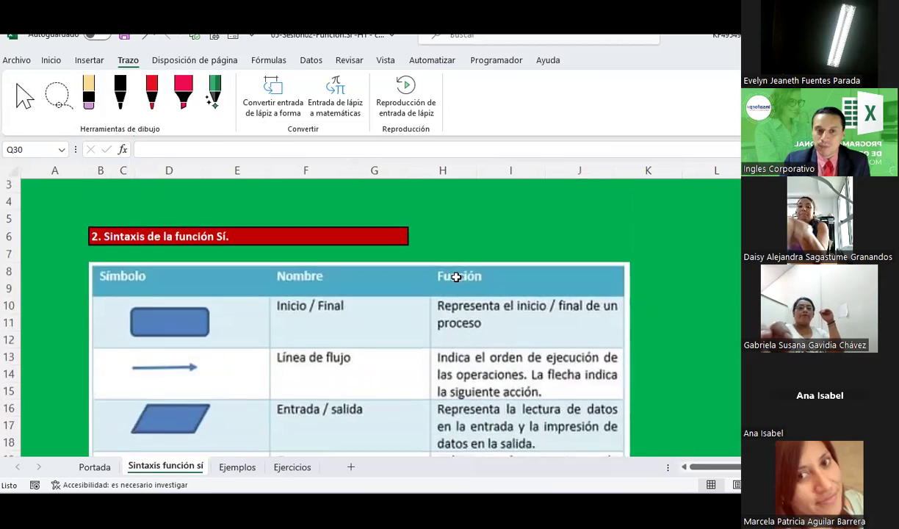
scroll(457, 277, "up", 2)
scroll(456, 277, "down", 2)
scroll(456, 277, "down", 2)
scroll(456, 277, "up", 1)
scroll(456, 277, "up", 1)
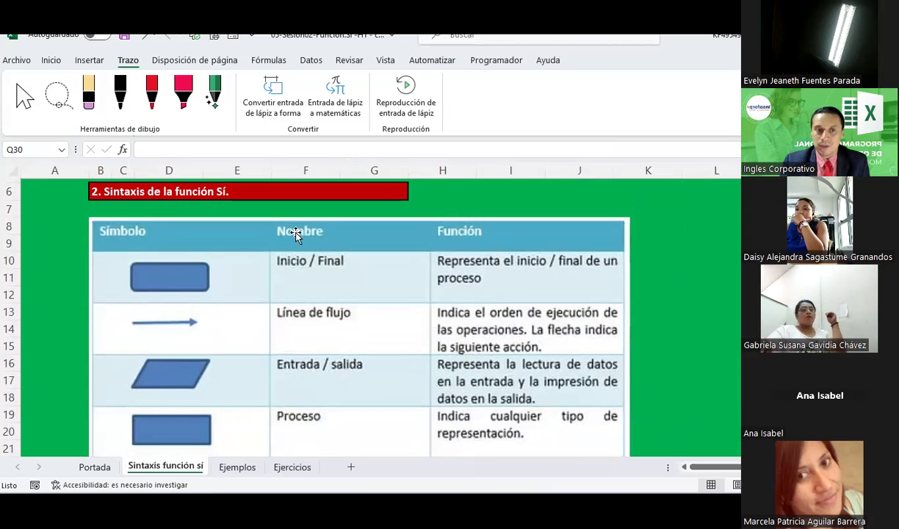
scroll(296, 234, "down", 1)
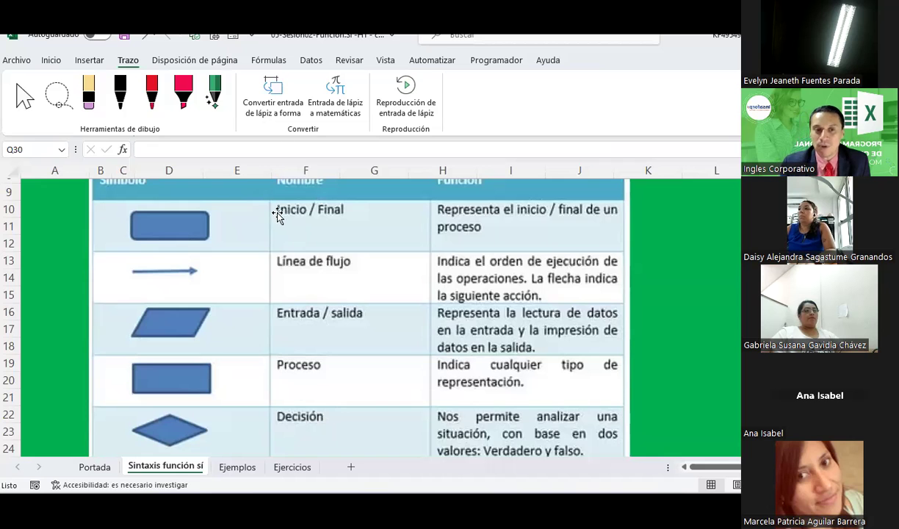
- Scroll below the Decisión row and across to column T to show the Si C2 >= 6.0 example
scroll(283, 280, "down", 1)
scroll(282, 280, "up", 1)
scroll(283, 280, "up", 1)
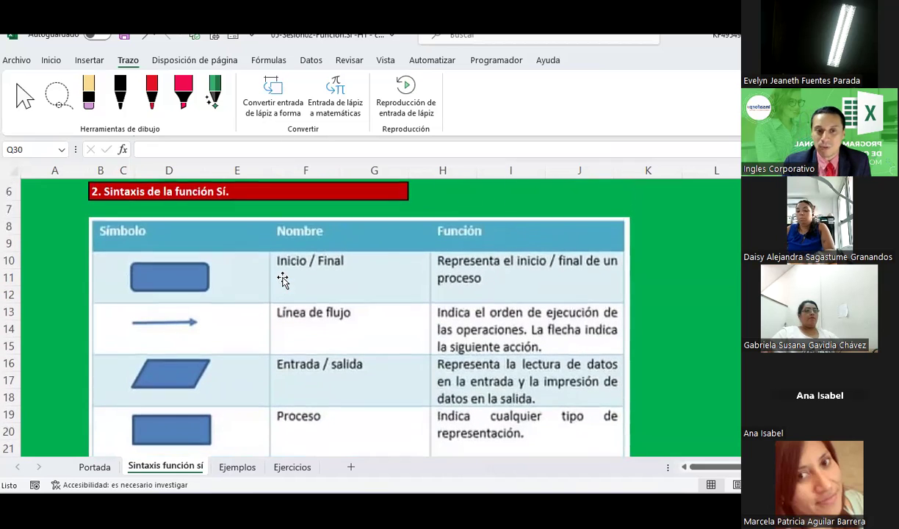
scroll(283, 280, "down", 1)
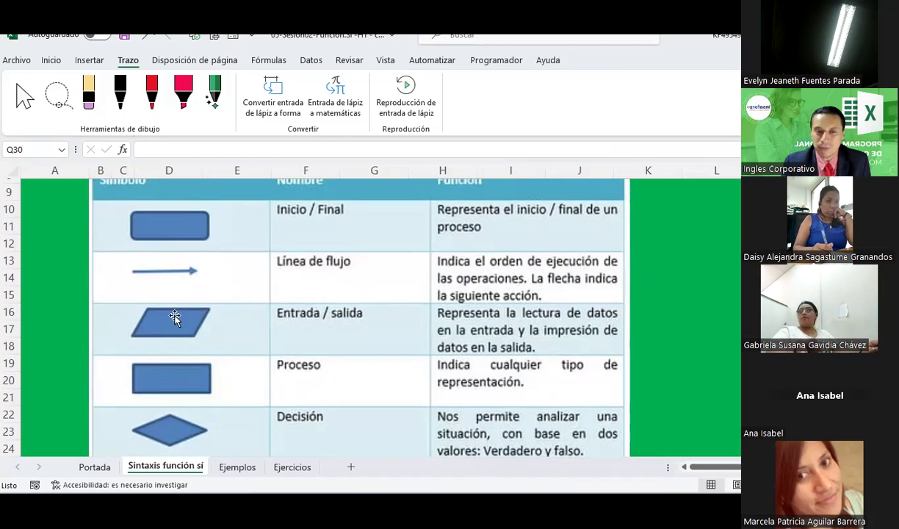
scroll(170, 326, "down", 1)
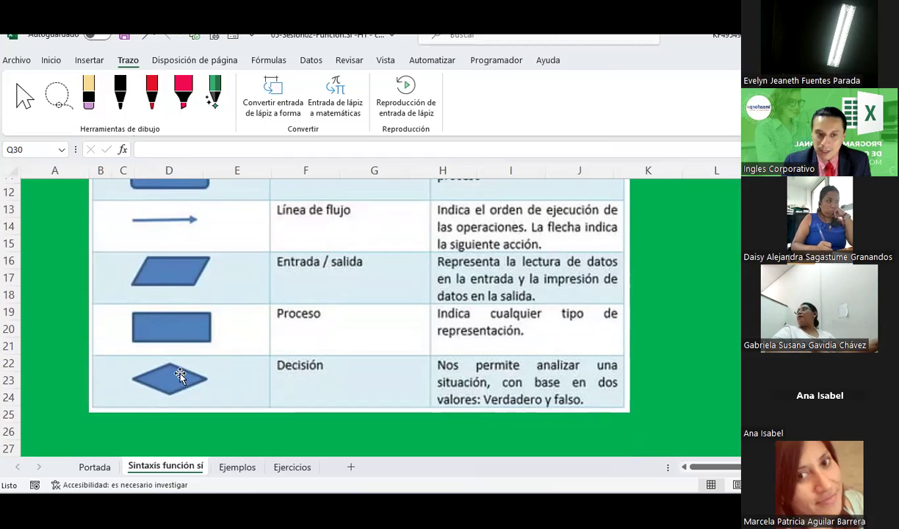
scroll(174, 378, "down", 1)
scroll(173, 372, "down", 2)
scroll(175, 356, "up", 2)
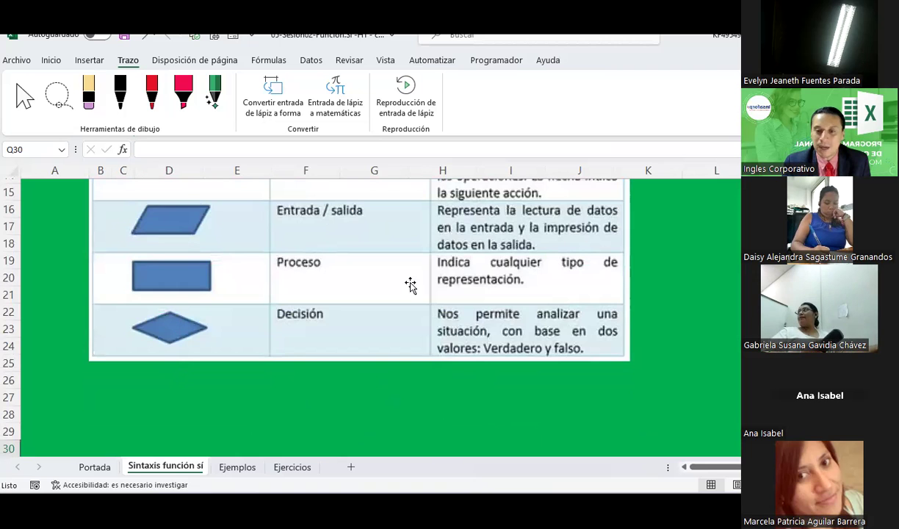
left_click_drag(713, 470, 727, 470)
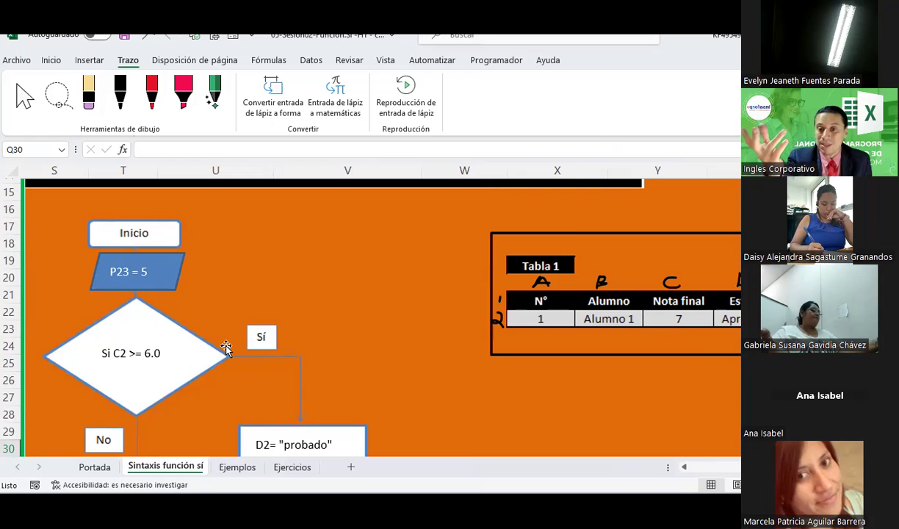
- With the black pen, tick the Inicio box of the orange flowchart
scroll(280, 308, "down", 1)
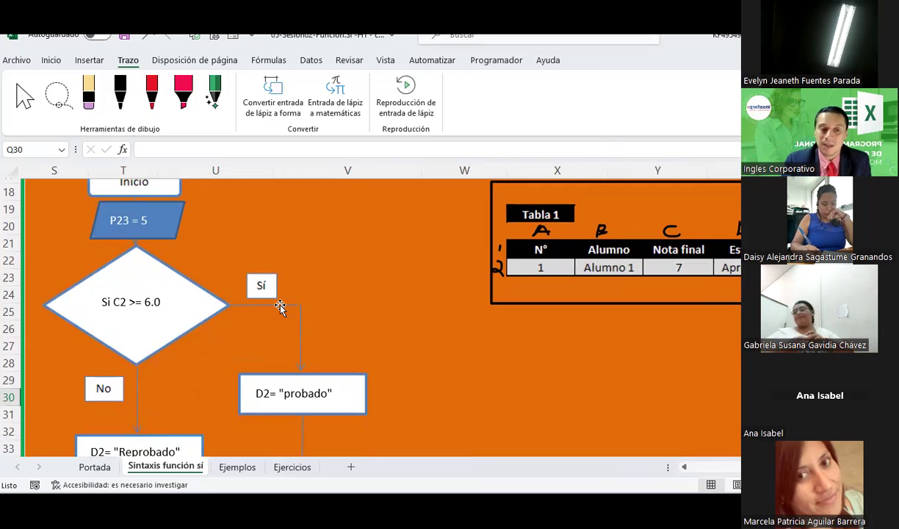
scroll(280, 308, "down", 2)
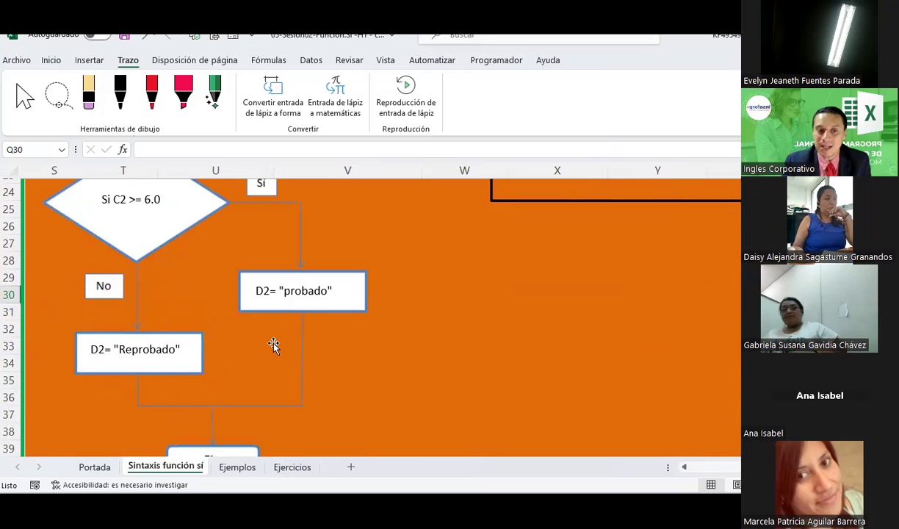
scroll(273, 344, "up", 3)
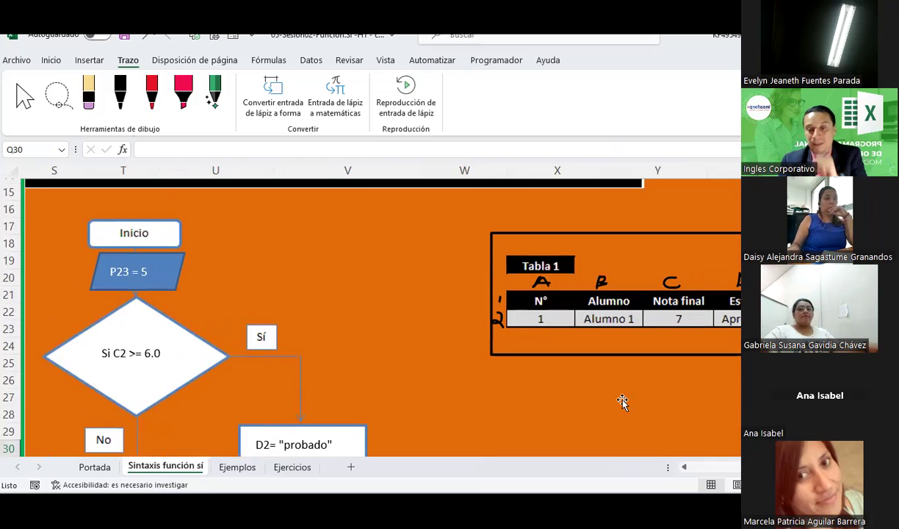
scroll(557, 300, "left", 1)
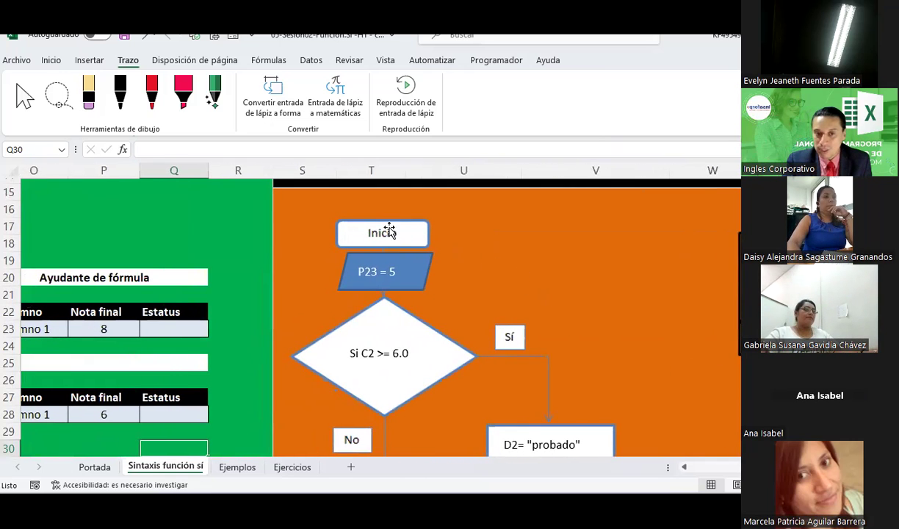
left_click(122, 103)
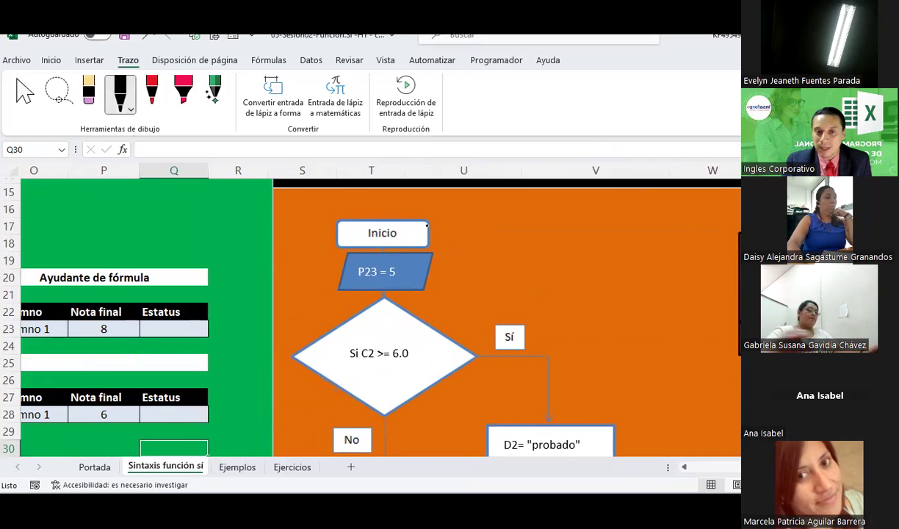
left_click_drag(437, 232, 465, 220)
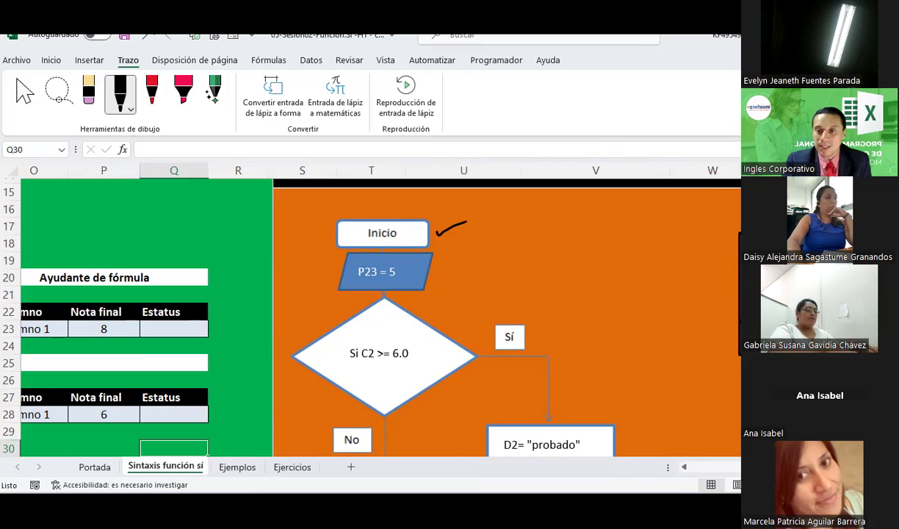
- Underline and overwrite P23 in the input shape so it reads C2 = 5
scroll(675, 250, "down", 1)
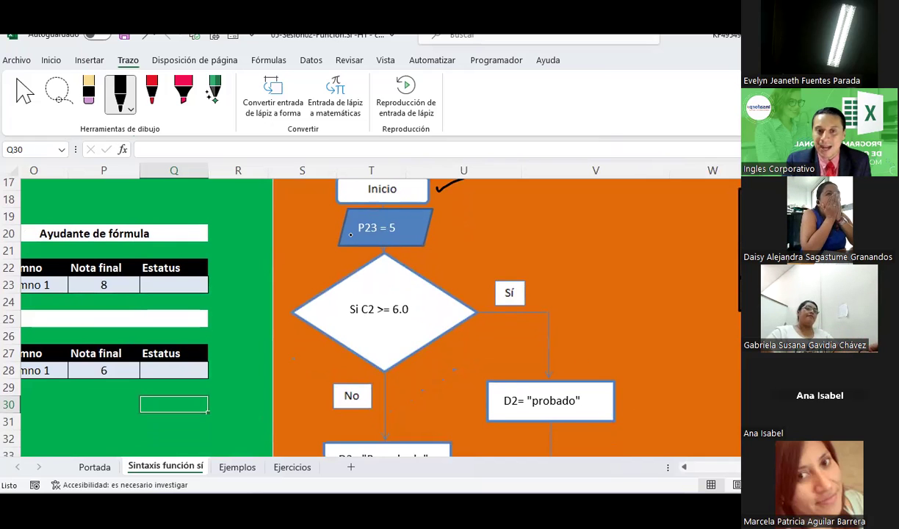
left_click_drag(355, 235, 379, 233)
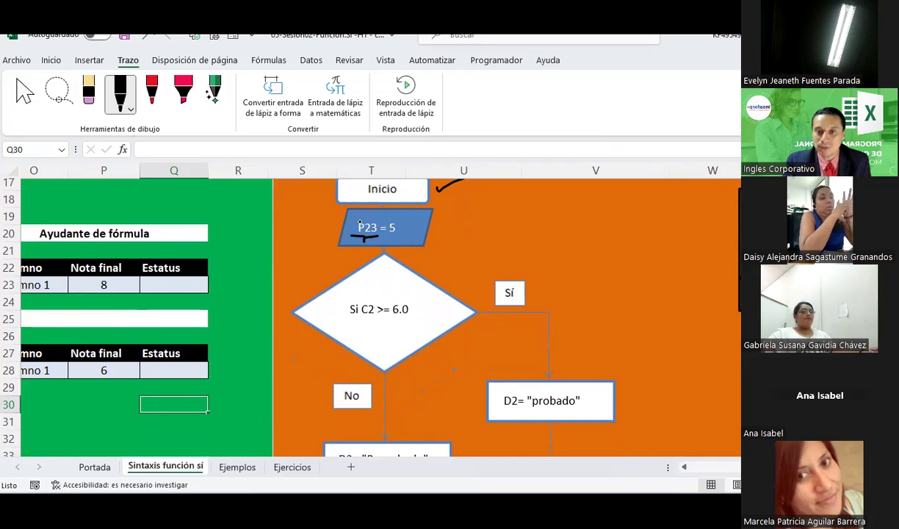
left_click_drag(350, 224, 376, 229)
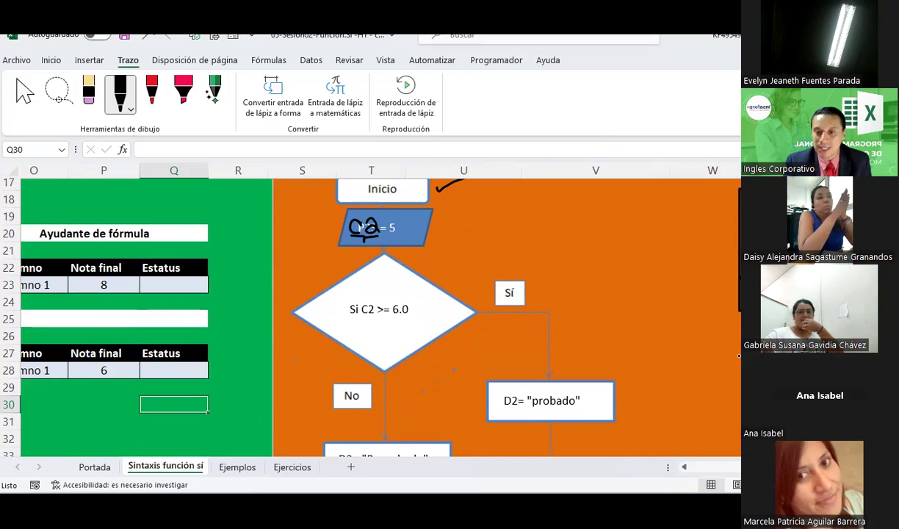
- Tick Tabla 1's row 2 label and underline the decision condition in ink
scroll(740, 356, "right", 3)
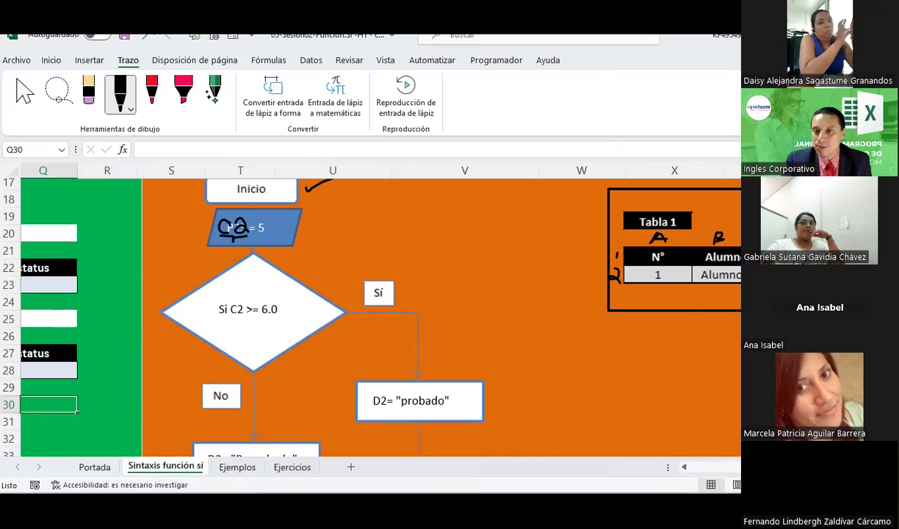
left_click_drag(601, 270, 604, 274)
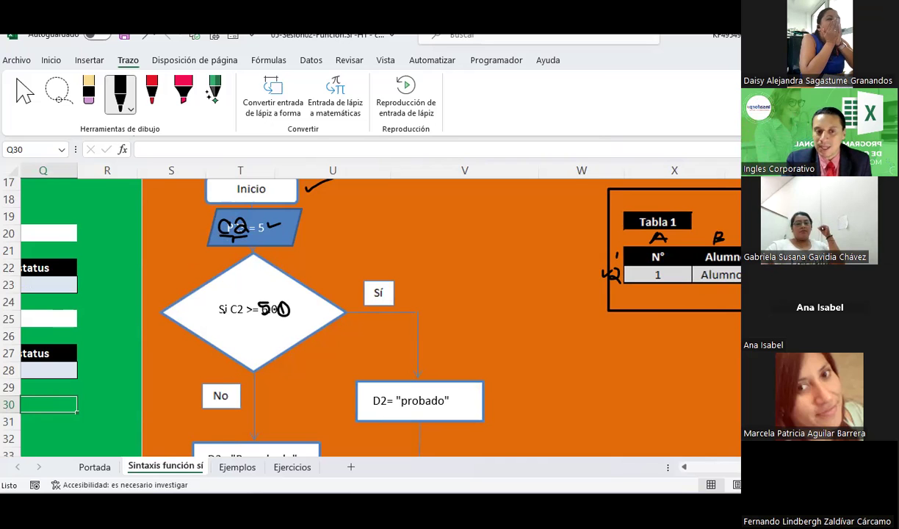
left_click_drag(219, 320, 265, 324)
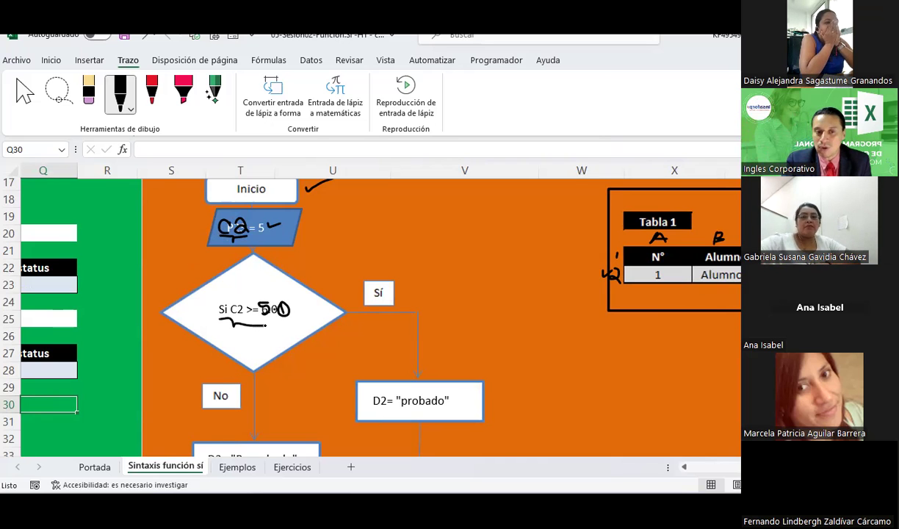
- Erase the 500 and the underline from the diamond so it reads Si C2 >= 6.0
left_click(89, 94)
left_click_drag(254, 305, 302, 316)
key("Escape")
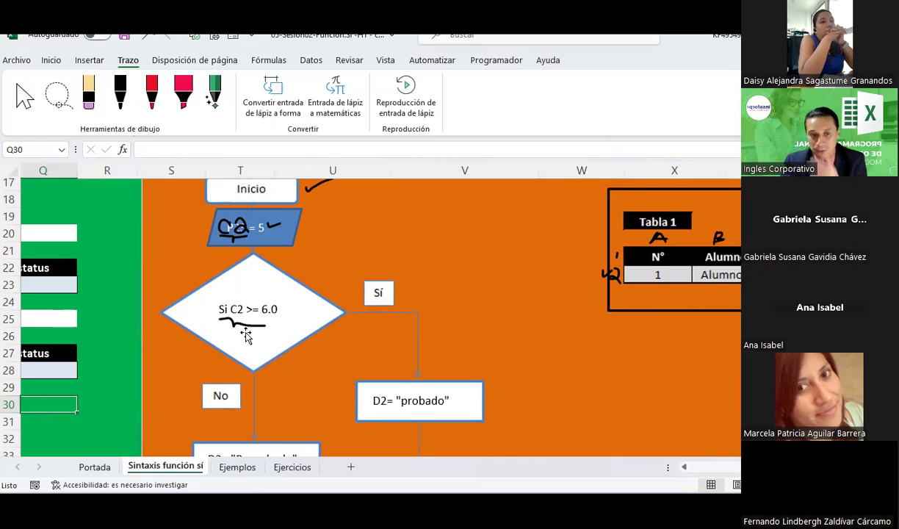
left_click(88, 94)
left_click_drag(221, 322, 233, 317)
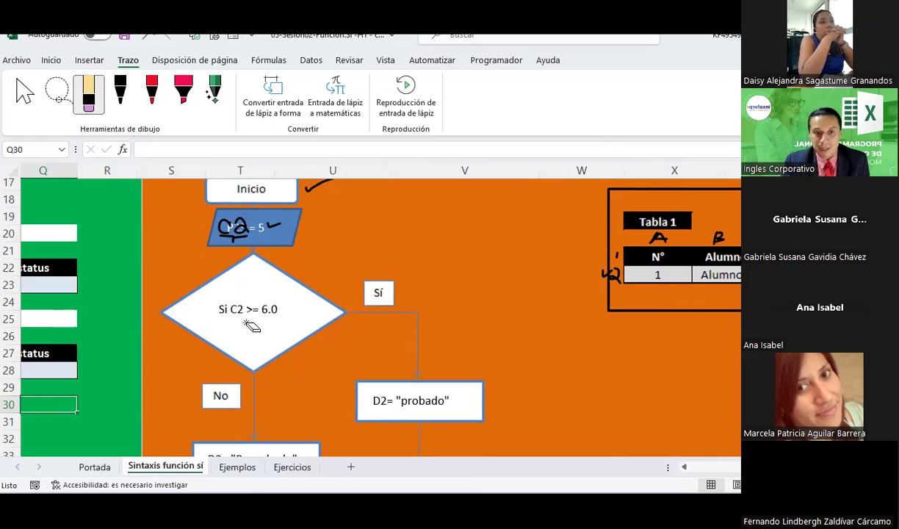
key("Escape")
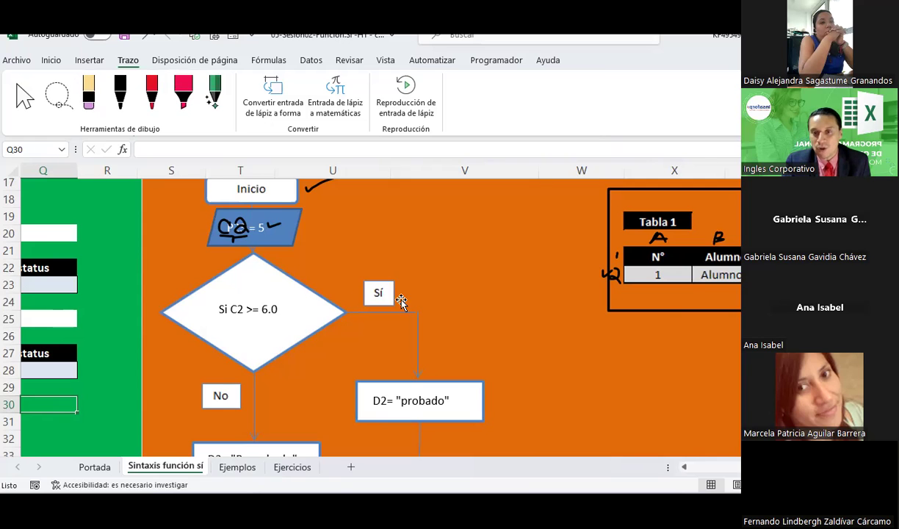
- With the black pen, tick the D label and link the probado box to Tabla 1's Estatus cell
scroll(368, 316, "right", 5)
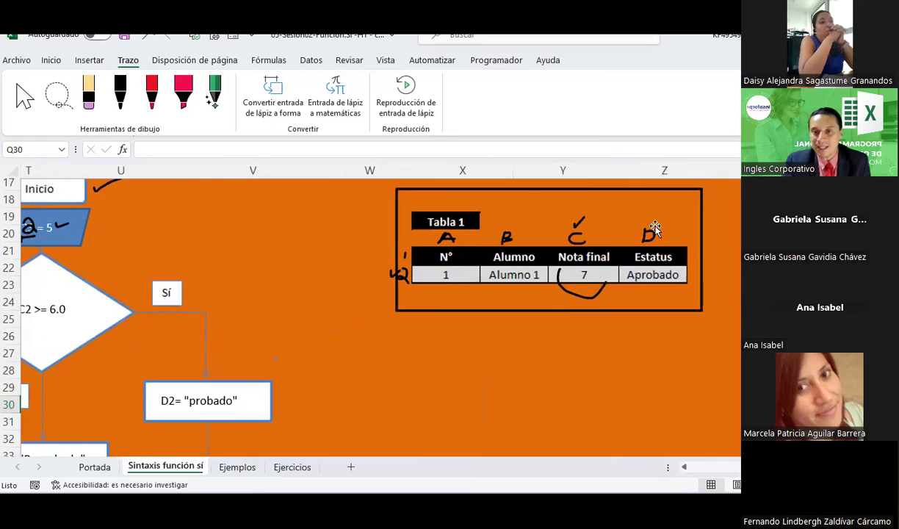
left_click(120, 94)
left_click_drag(661, 232, 674, 230)
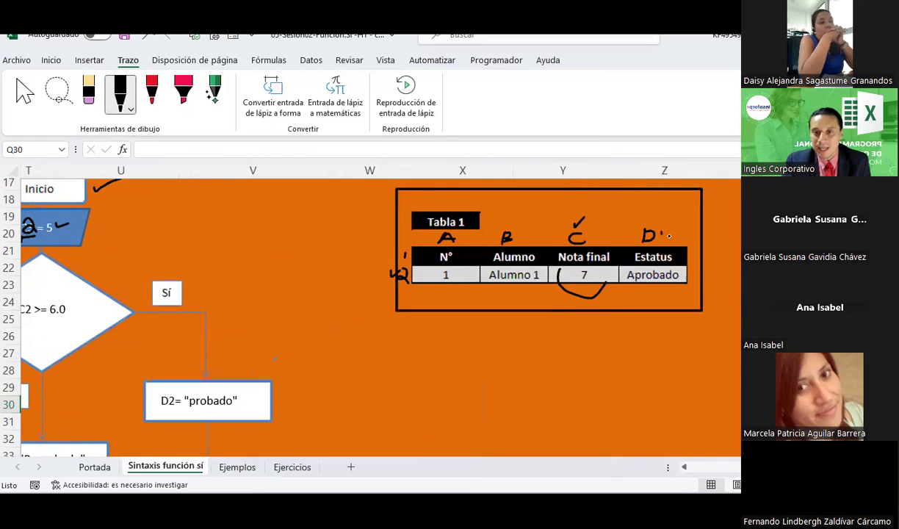
mouse_move(163, 391)
left_mouse_down()
mouse_move(636, 292)
mouse_move(629, 297)
left_mouse_up()
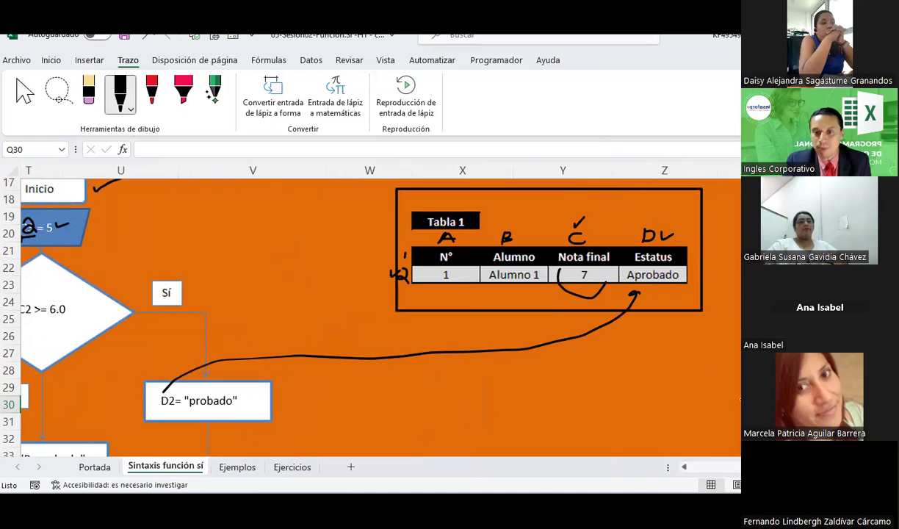
- Draw a second ink line from the Reprobado box to Tabla 1's Estatus cell
scroll(663, 263, "left", 5)
scroll(441, 309, "left", 3)
scroll(441, 308, "right", 4)
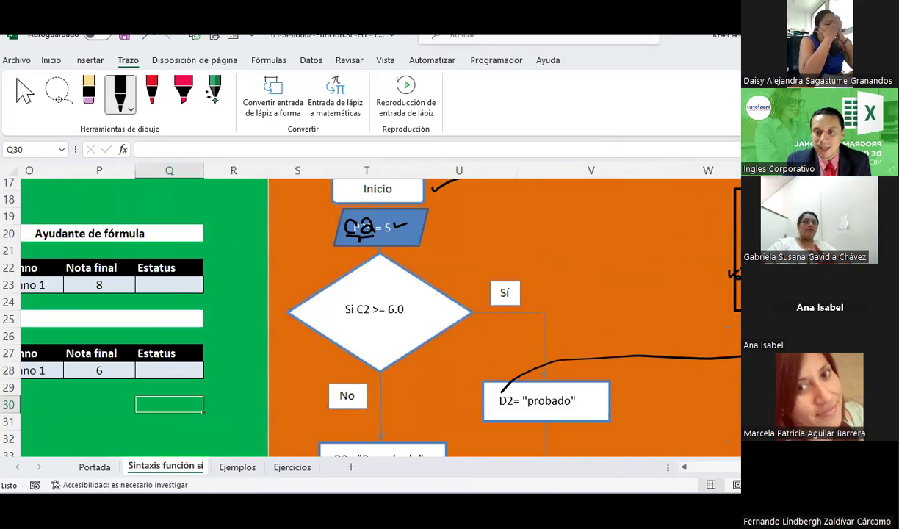
scroll(441, 316, "down", 2)
scroll(490, 258, "down", 1)
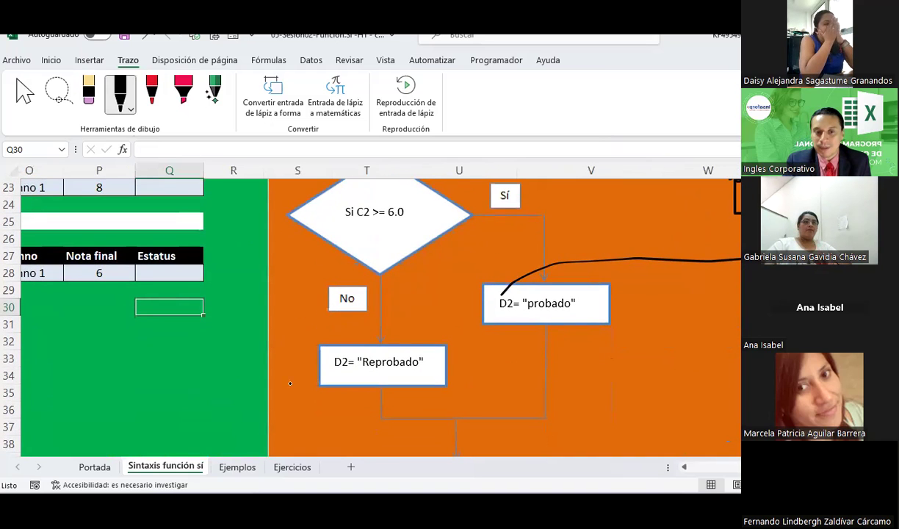
left_click_drag(342, 354, 740, 314)
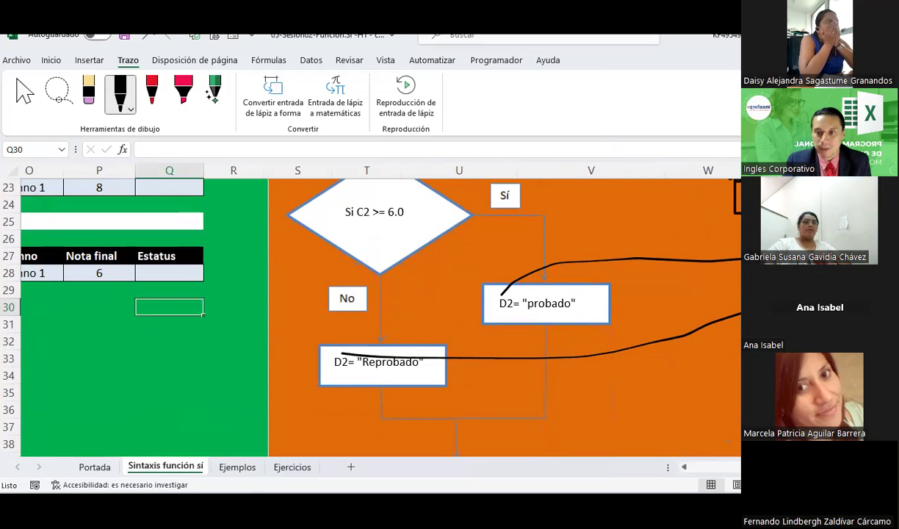
scroll(367, 316, "right", 3)
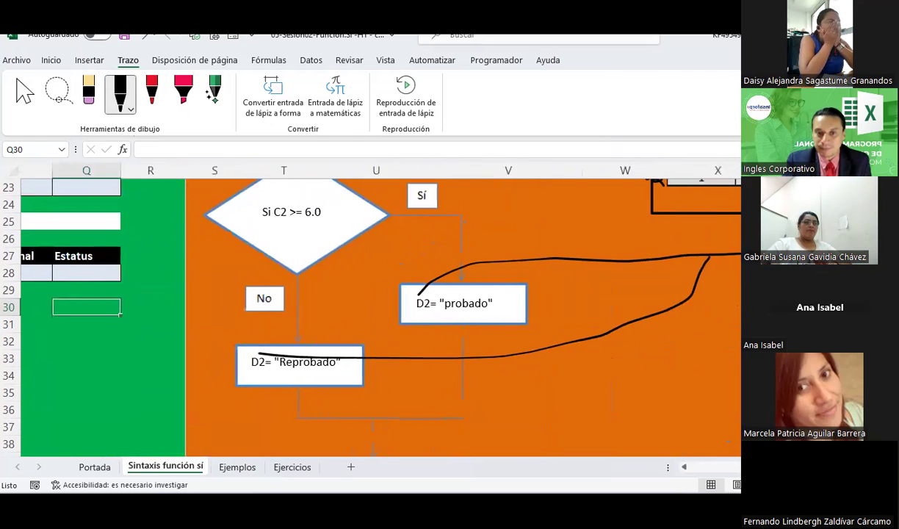
scroll(368, 315, "right", 1)
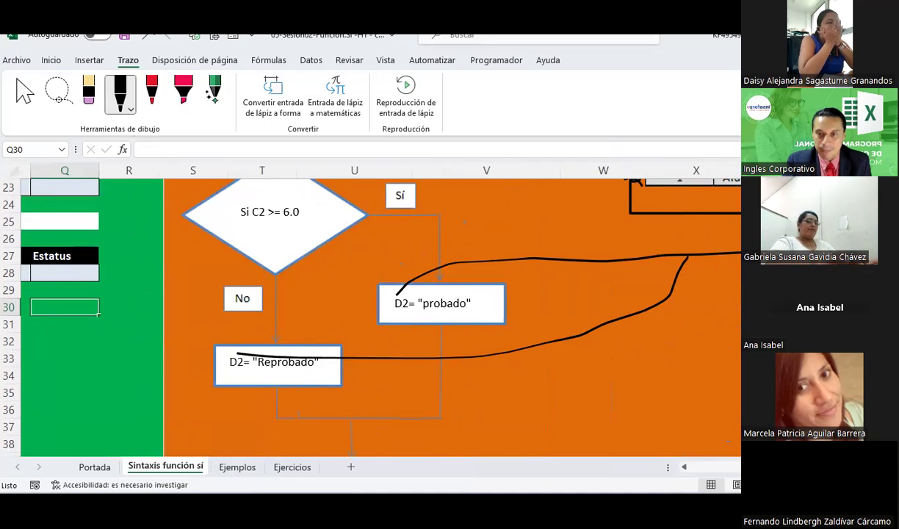
scroll(441, 316, "up", 2)
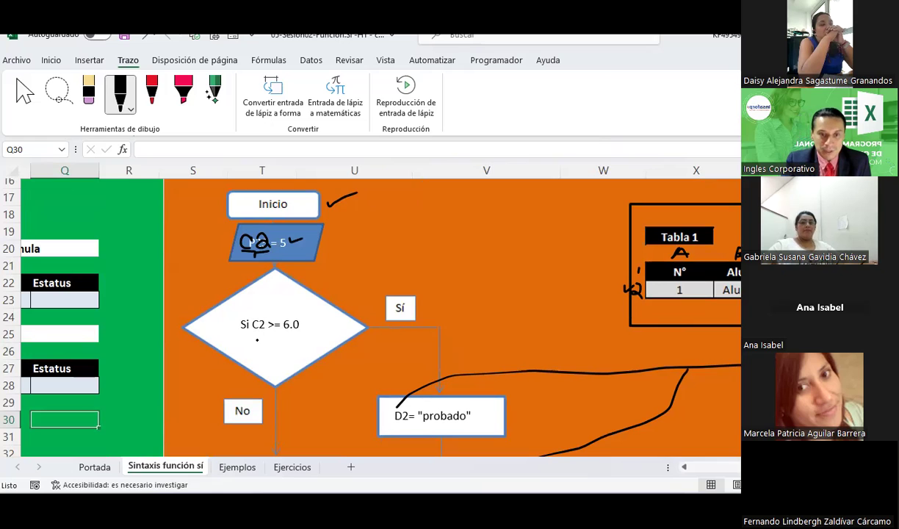
- Write C2 = 5 in black ink under Si C2 >= 6.0 inside the diamond
mouse_move(258, 341)
left_mouse_down()
mouse_move(260, 352)
mouse_move(288, 349)
left_mouse_up()
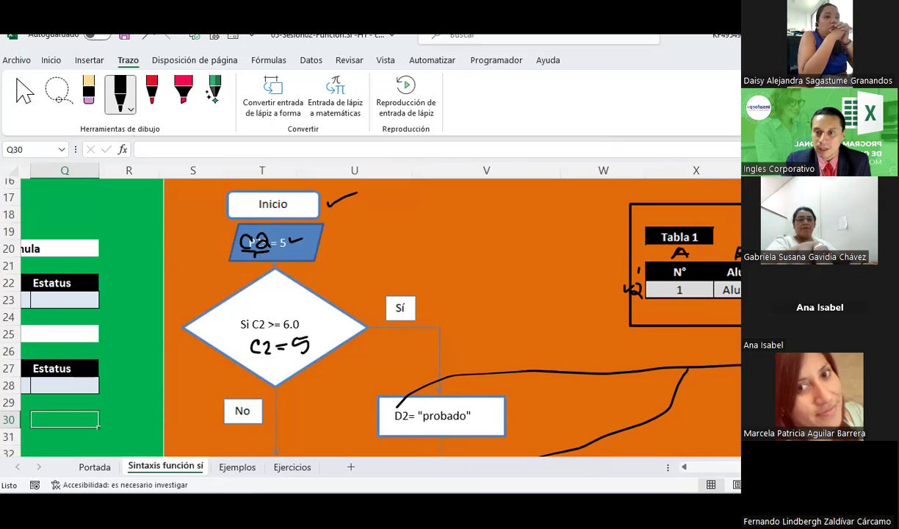
scroll(426, 329, "down", 2)
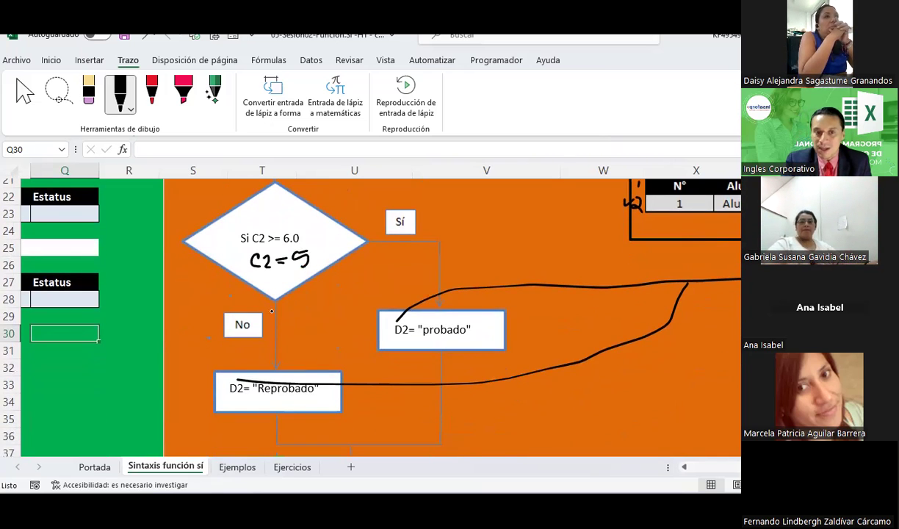
- Draw the No-branch arrow and underline Reprobado as the outcome for a grade of 5
left_click_drag(287, 338, 295, 350)
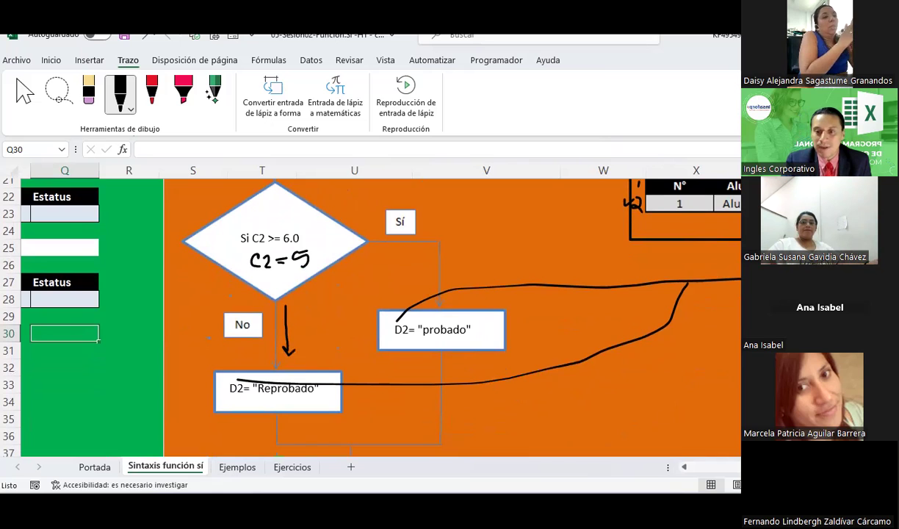
scroll(457, 356, "right", 2)
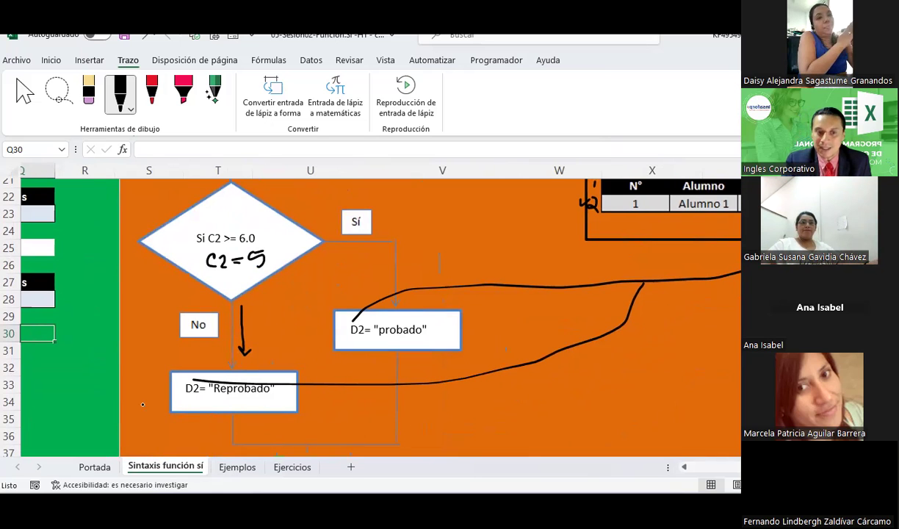
left_click_drag(207, 398, 279, 397)
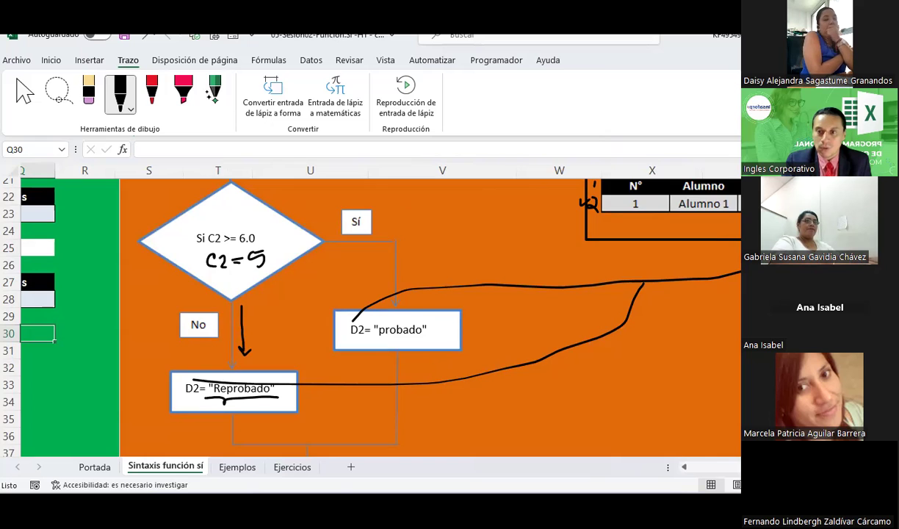
scroll(224, 323, "up", 2)
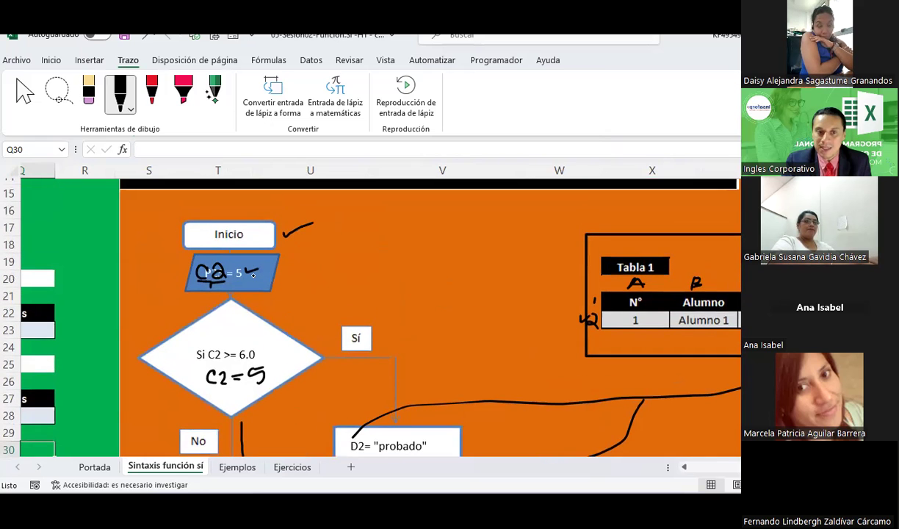
- Change the test value from 5 to 6, mark the >= comparison, and check the probado box
left_click_drag(257, 265, 250, 284)
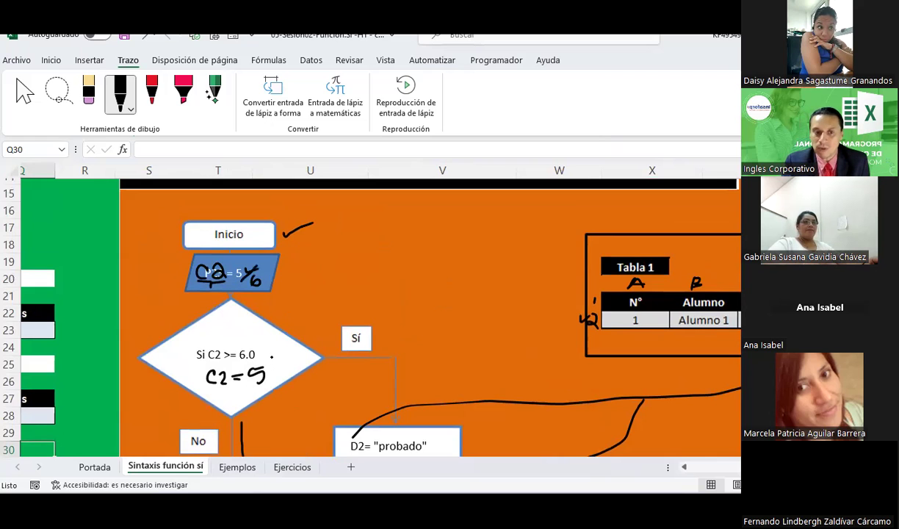
left_click_drag(271, 360, 277, 379)
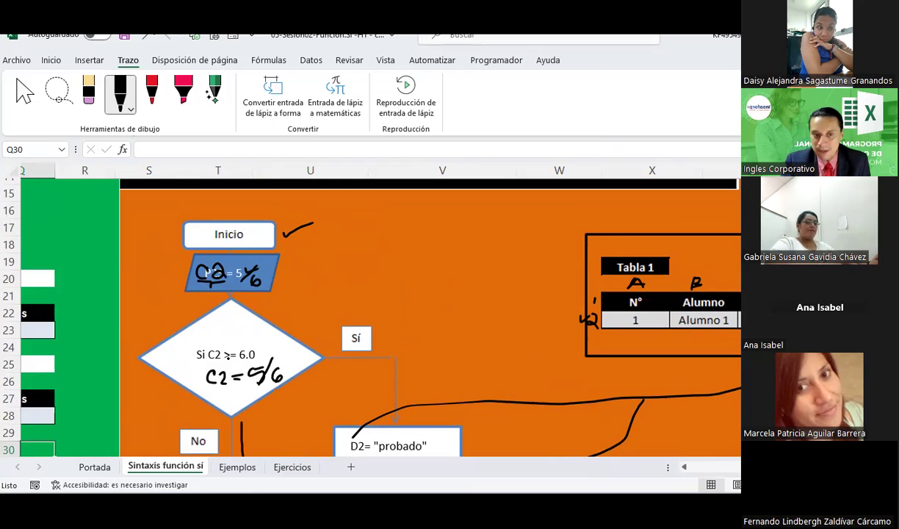
left_click_drag(221, 346, 239, 344)
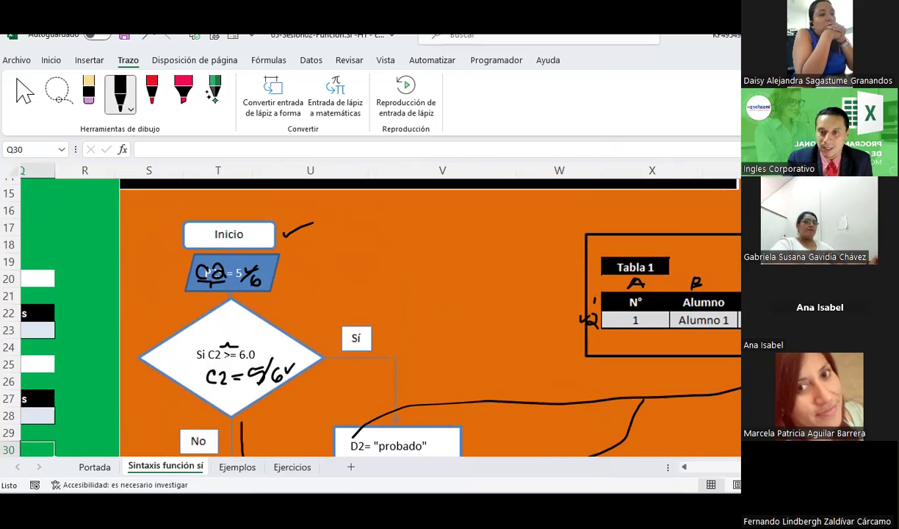
scroll(430, 316, "down", 2)
left_click(433, 349)
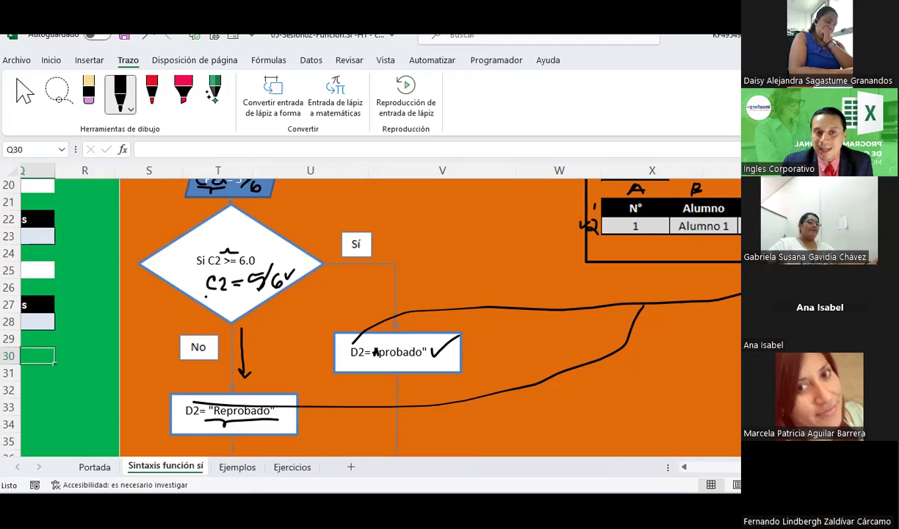
left_click_drag(204, 292, 260, 296)
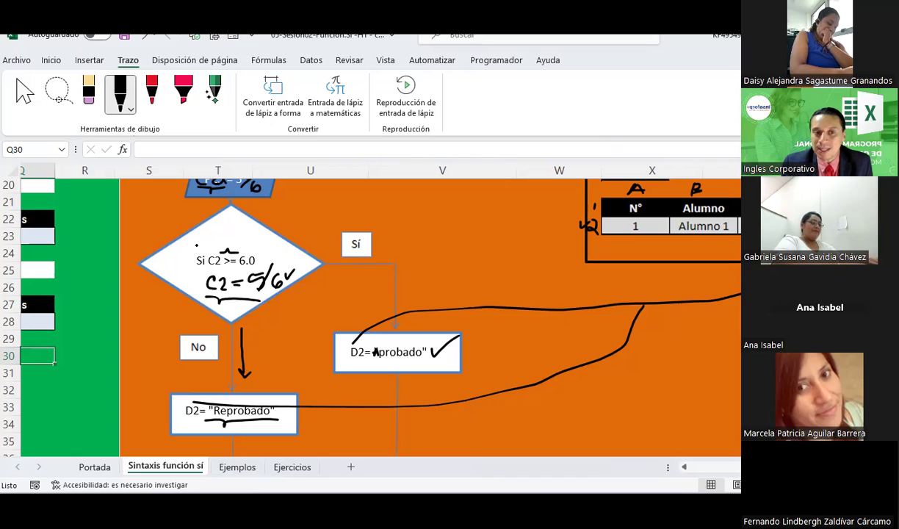
- Switch the pen to red ink and choose the rainbow colour
left_click(123, 97)
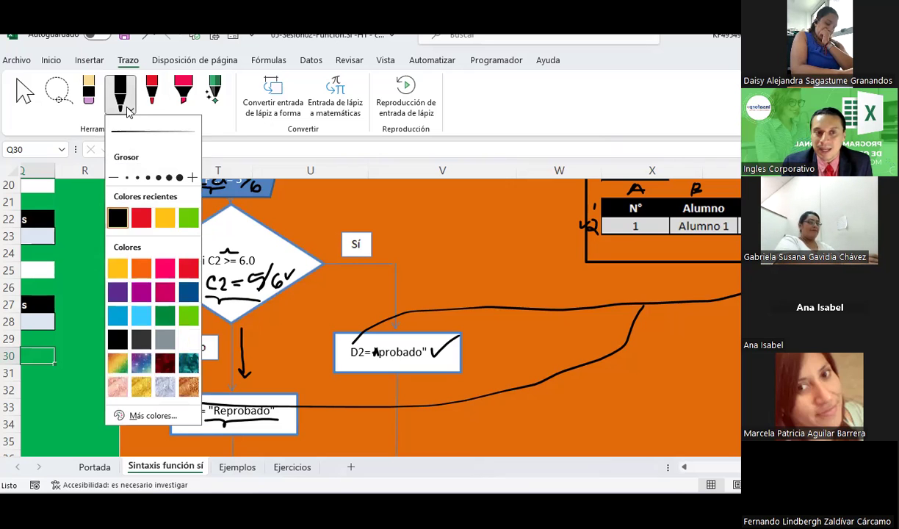
left_click(150, 87)
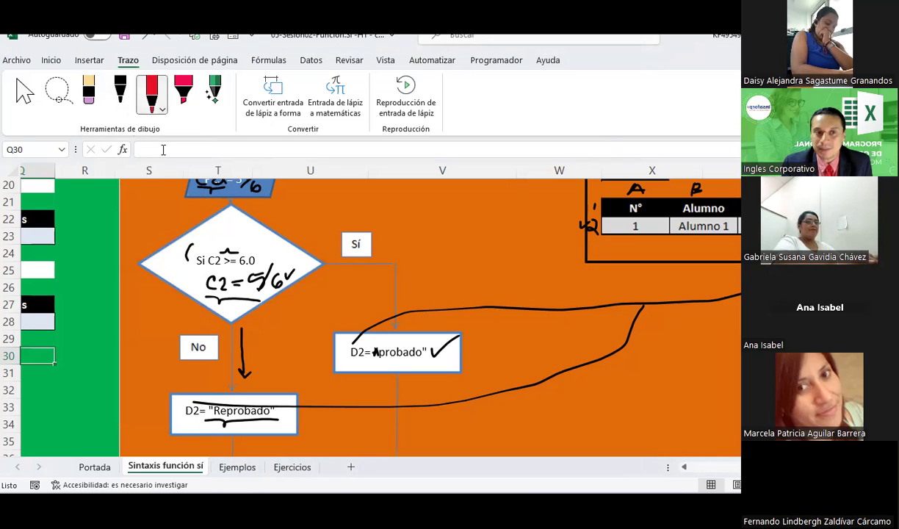
left_click(152, 109)
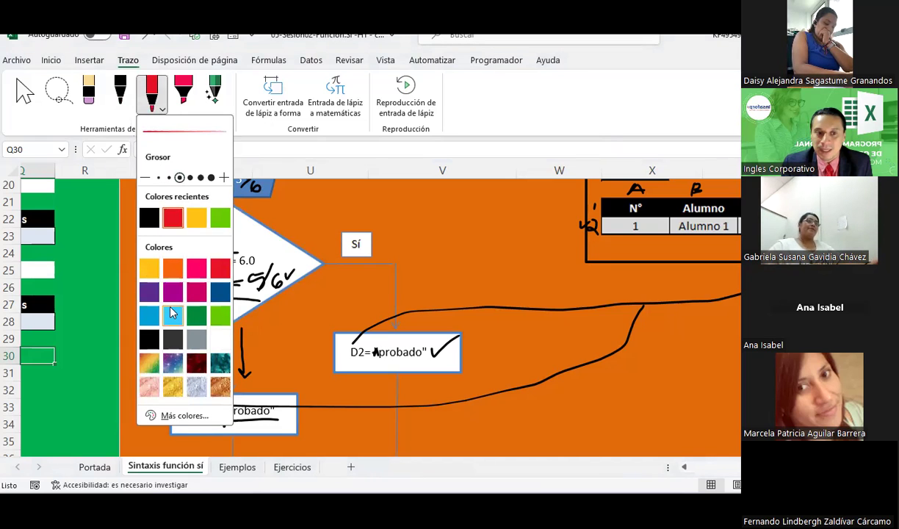
left_click(150, 363)
- Circle the Si C2 >= 6.0 condition in rainbow ink, then exit inking mode
left_click_drag(255, 262, 208, 261)
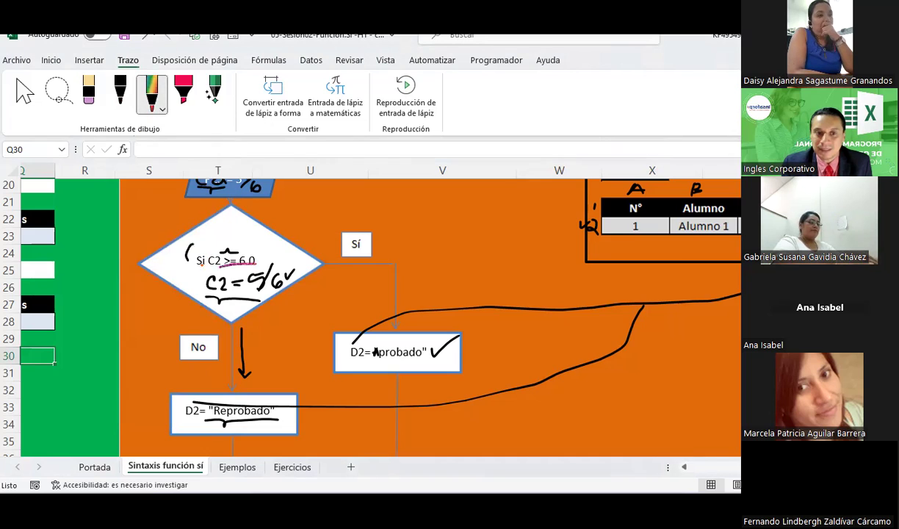
scroll(242, 276, "left", 1)
key("ctrl+z")
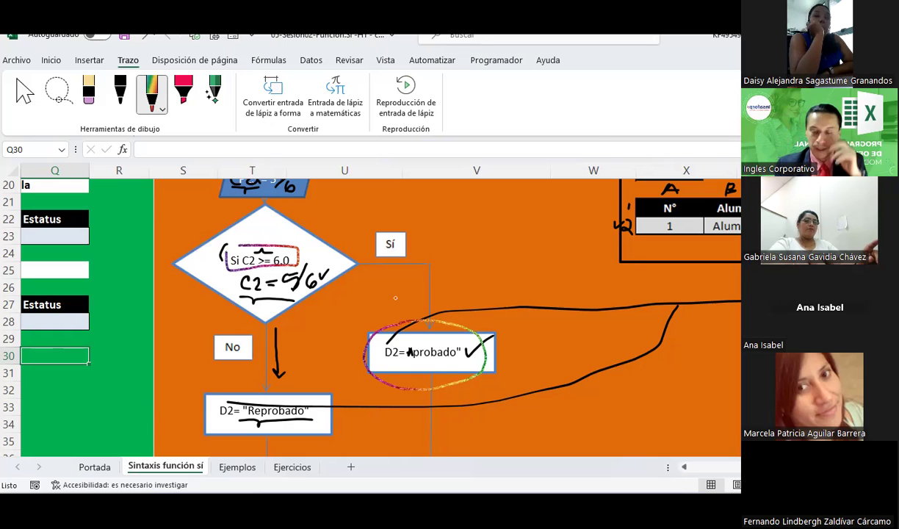
key("Escape")
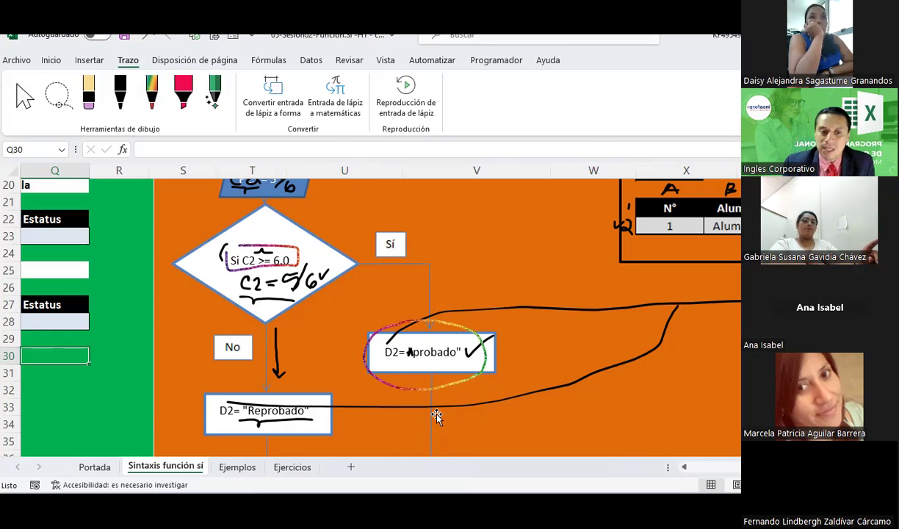
- Look over the Ayudante de fórmula table, selecting the Estatus cells Q23 and Q28
scroll(649, 439, "left", 5)
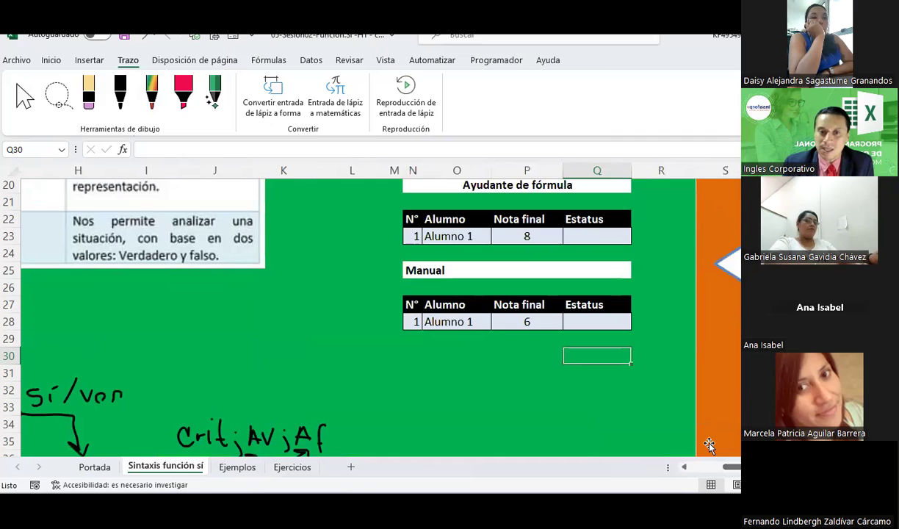
scroll(509, 364, "down", 2)
scroll(509, 363, "up", 3)
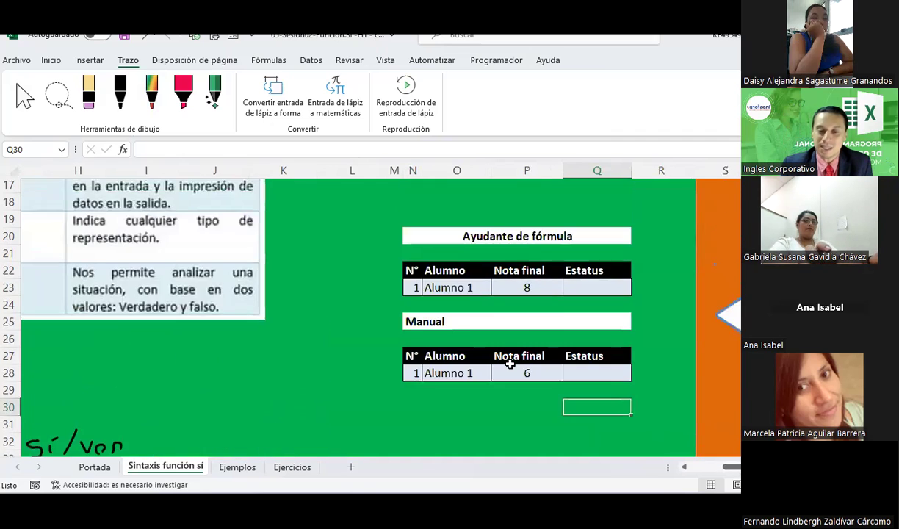
scroll(509, 364, "up", 1)
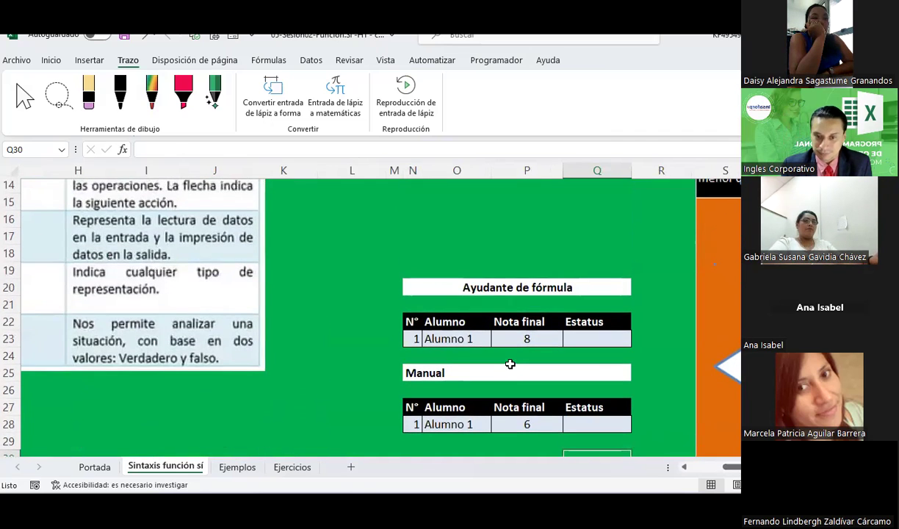
left_click(510, 291)
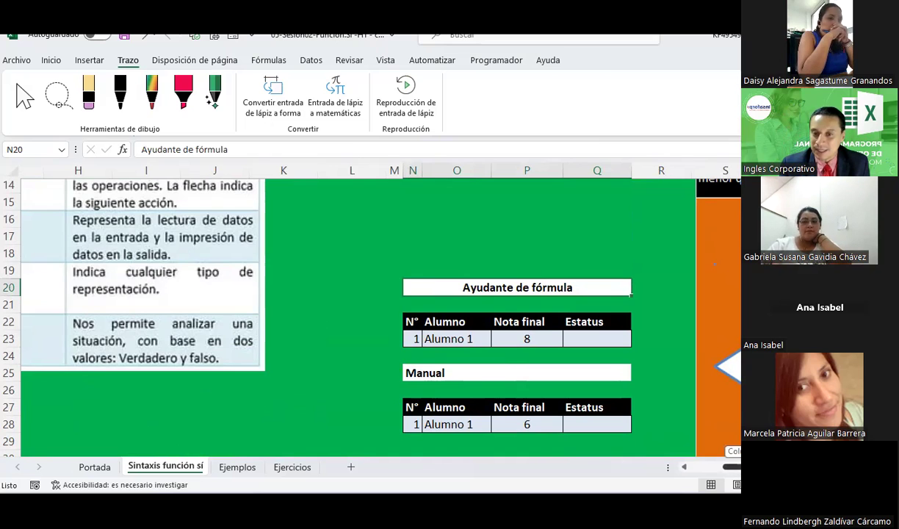
scroll(364, 308, "right", 3)
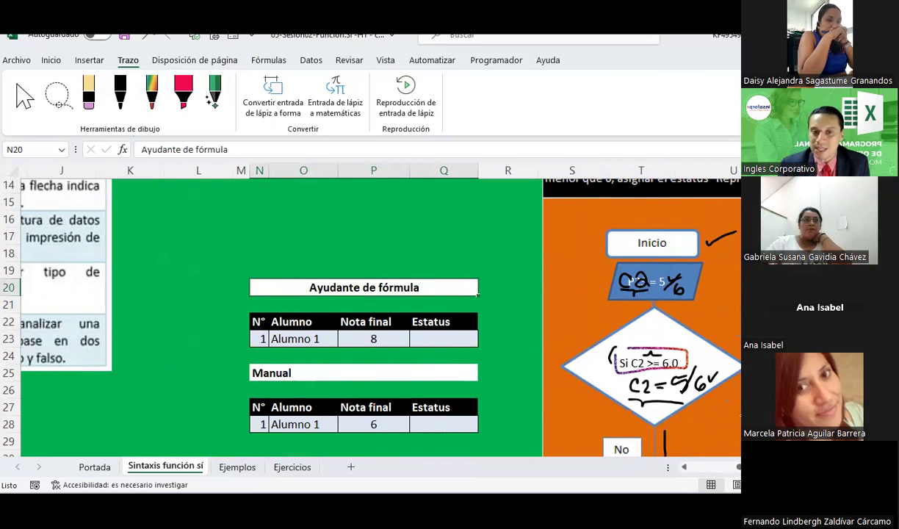
left_click(441, 339)
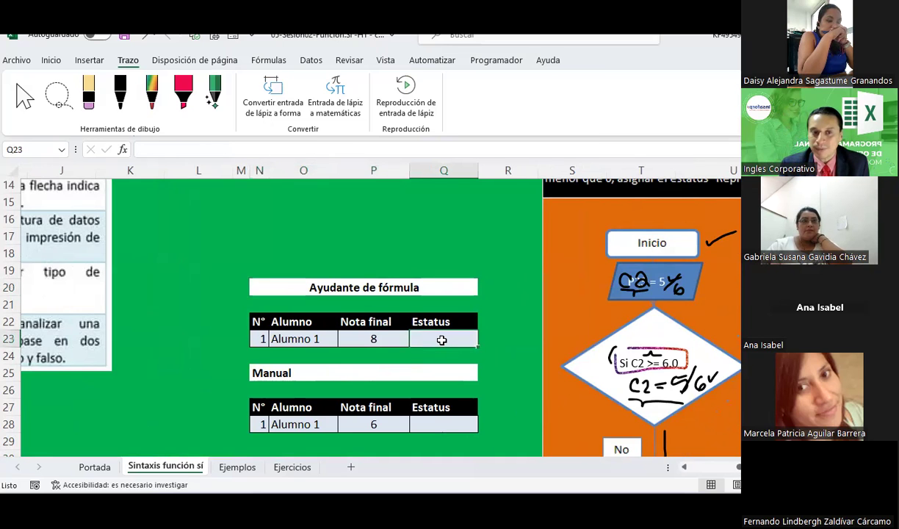
left_click(432, 425)
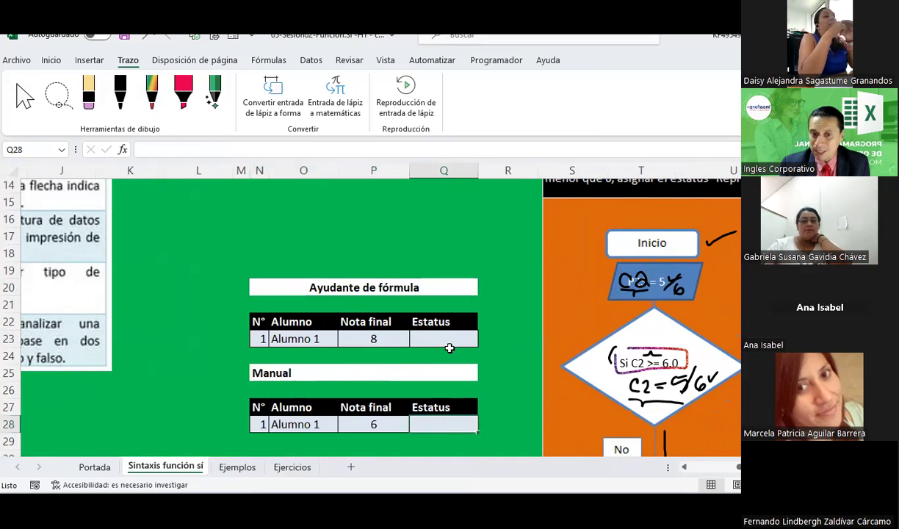
scroll(449, 347, "down", 2)
scroll(450, 347, "up", 1)
left_click(425, 287)
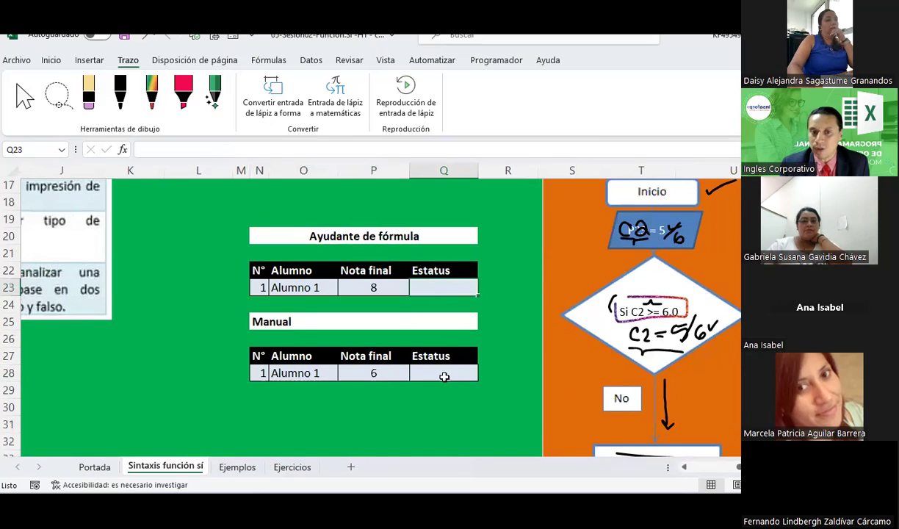
- Fill Alumno 1's Nota final cell P23, value 8, with yellow
left_click(376, 285)
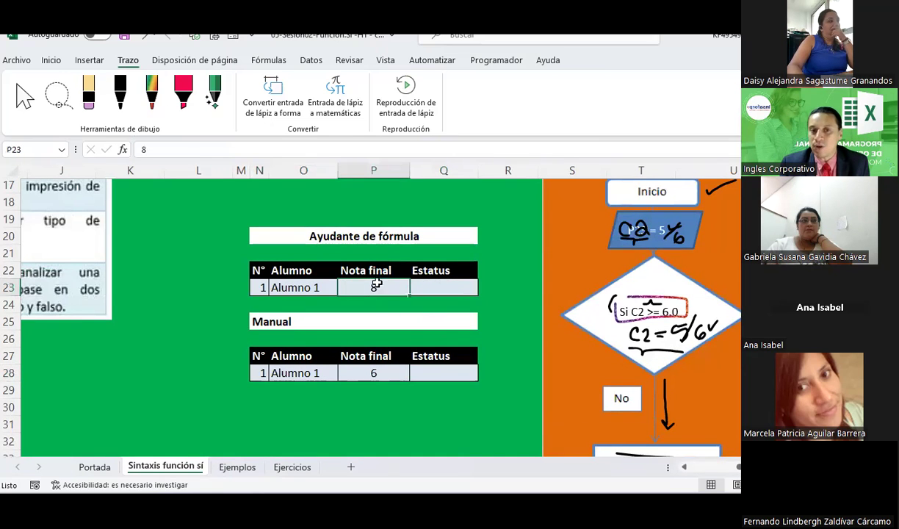
left_click(50, 58)
left_click(176, 107)
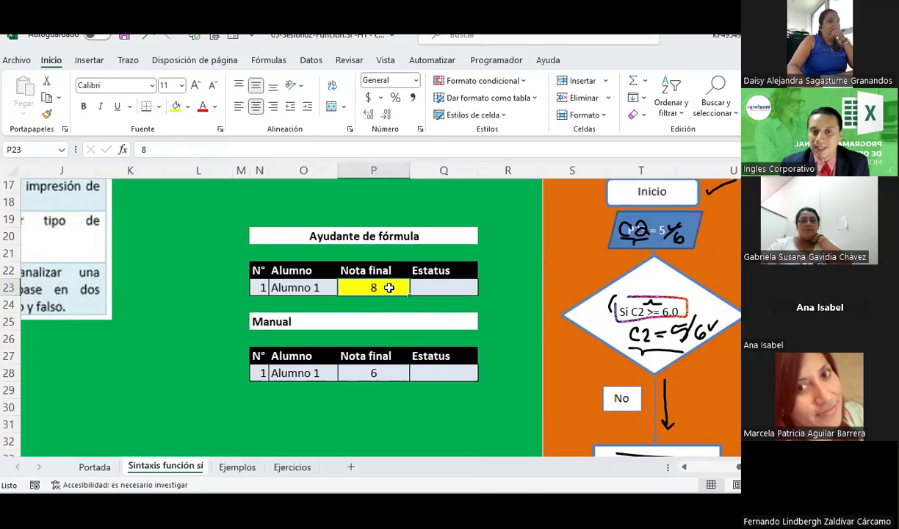
- Select Q23 and bring up Insertar función to start its formula
left_click(435, 292)
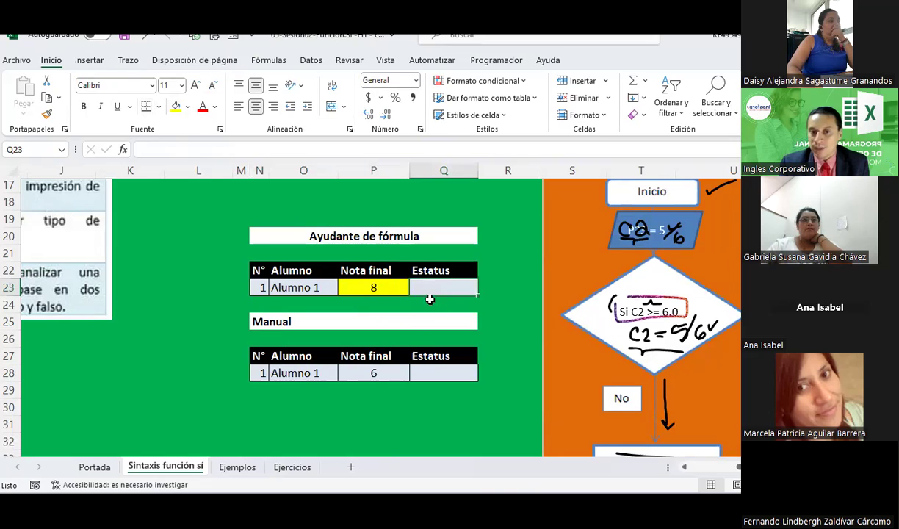
left_click(124, 153)
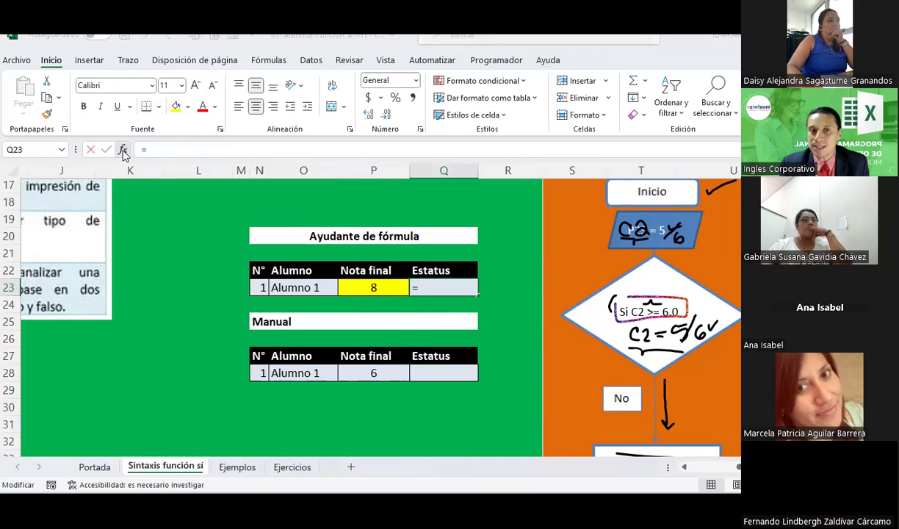
scroll(516, 210, "down", 1)
- Move the function picker off the flowchart and search the functions for 'si'
scroll(516, 210, "up", 1)
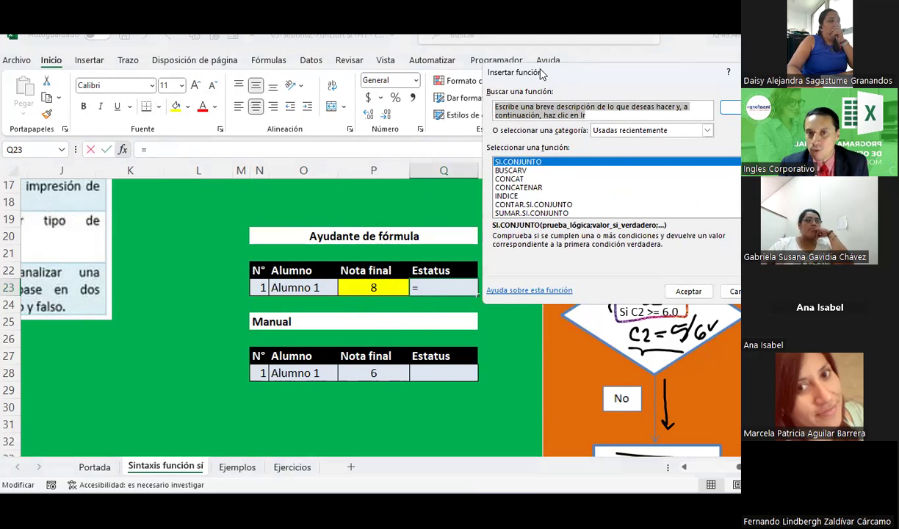
left_click_drag(503, 74, 266, 65)
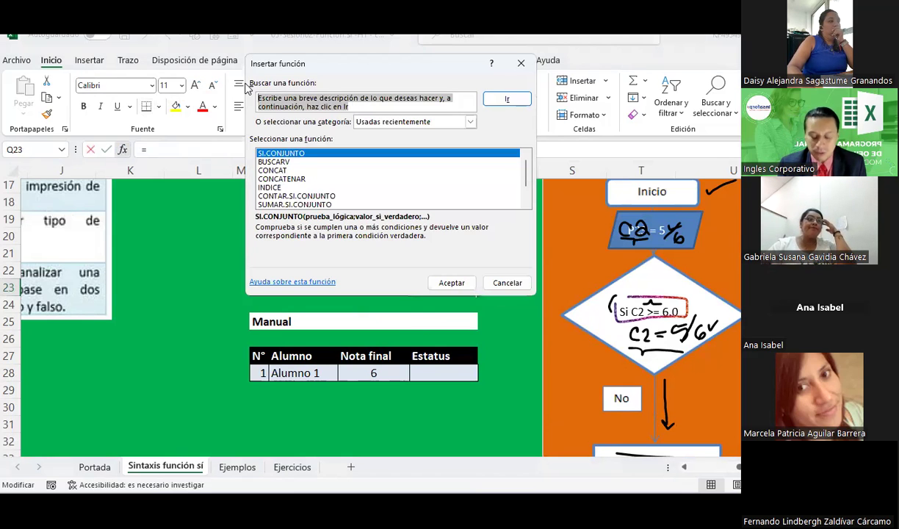
type("si")
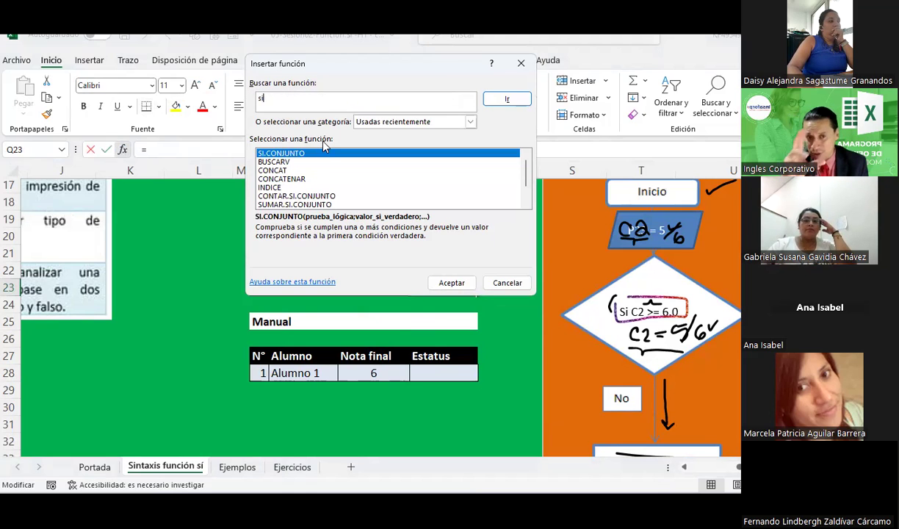
left_click(507, 98)
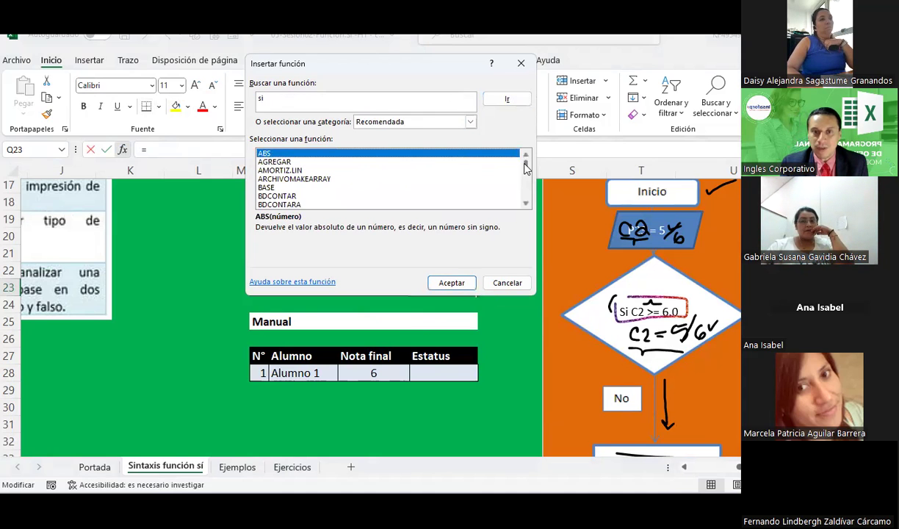
left_click_drag(526, 168, 523, 204)
left_click(321, 97)
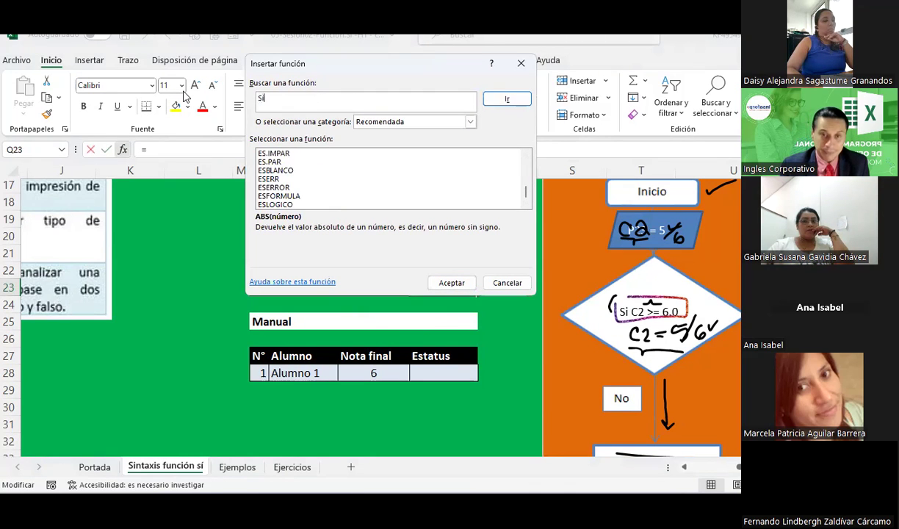
key("Return")
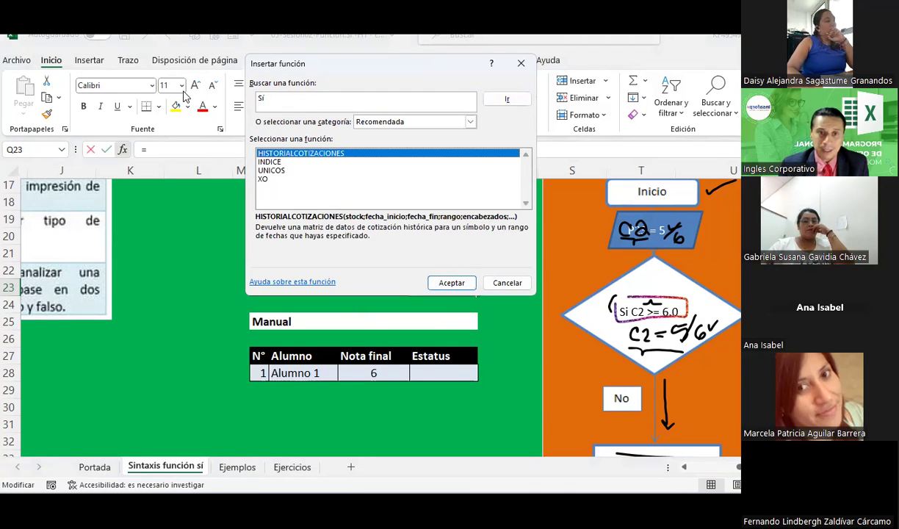
left_click(285, 98)
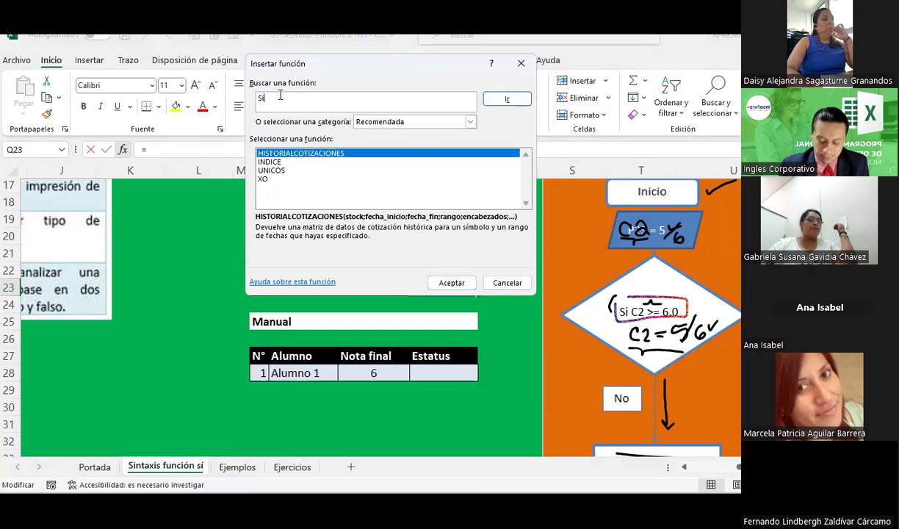
key("Return")
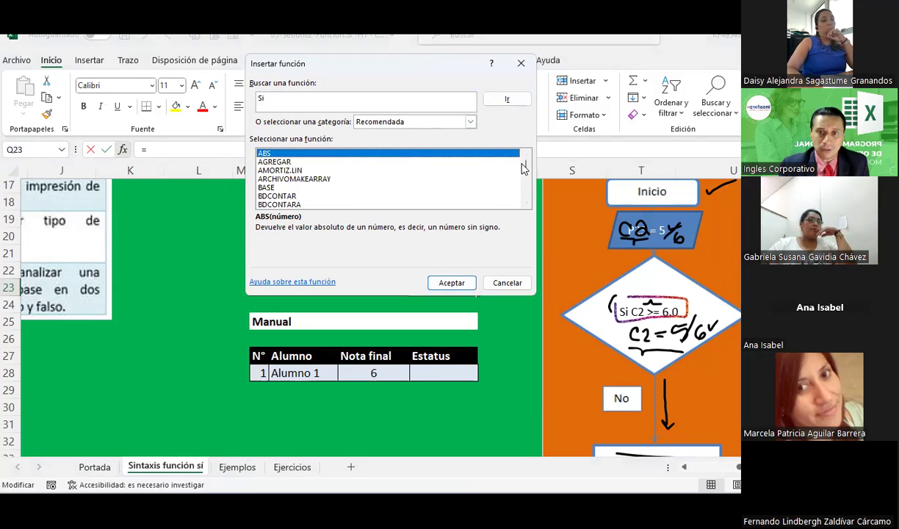
left_click_drag(526, 167, 526, 174)
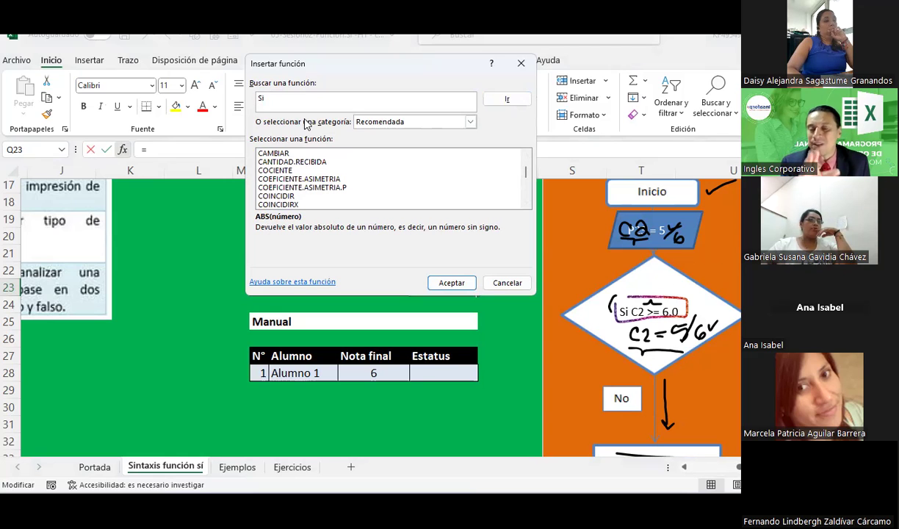
left_click(283, 99)
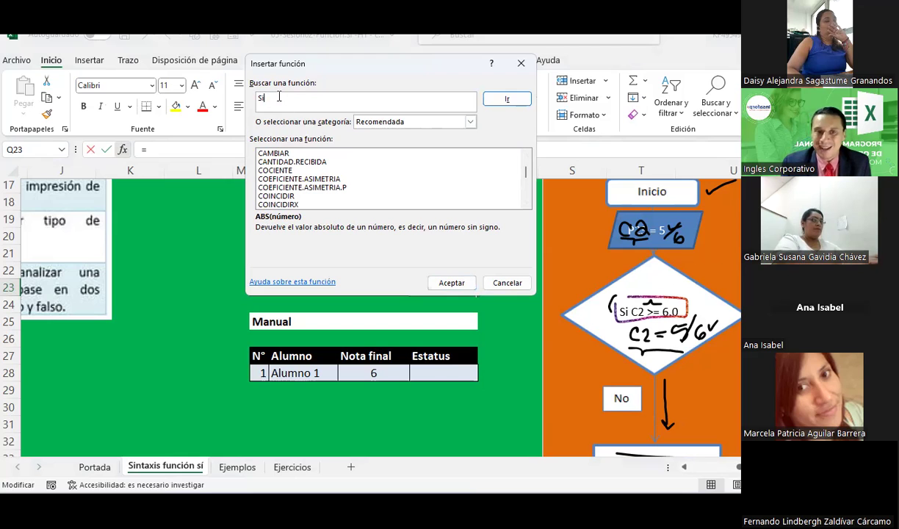
- Show functions from all categories and retry the 'si' search
left_click(460, 121)
left_click(389, 151)
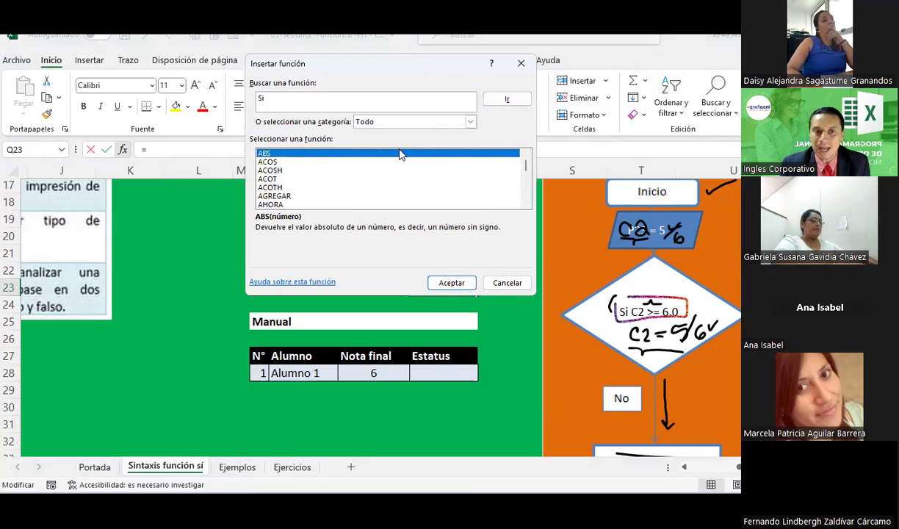
left_click(507, 99)
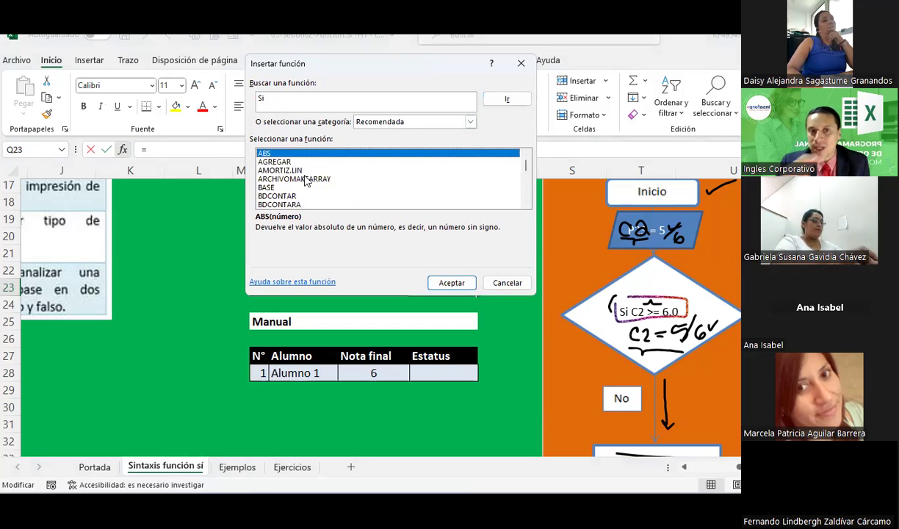
left_click(293, 100)
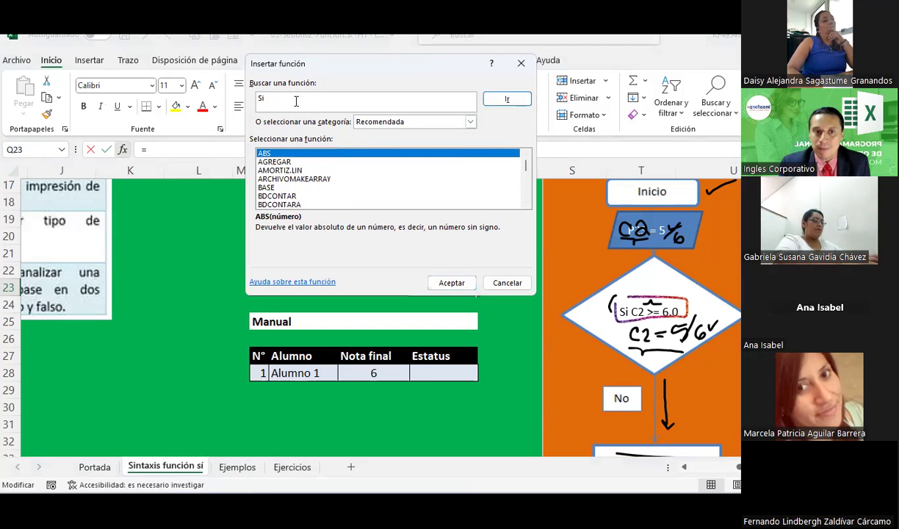
key("BackSpace")
key("BackSpace")
type("s")
key("Return")
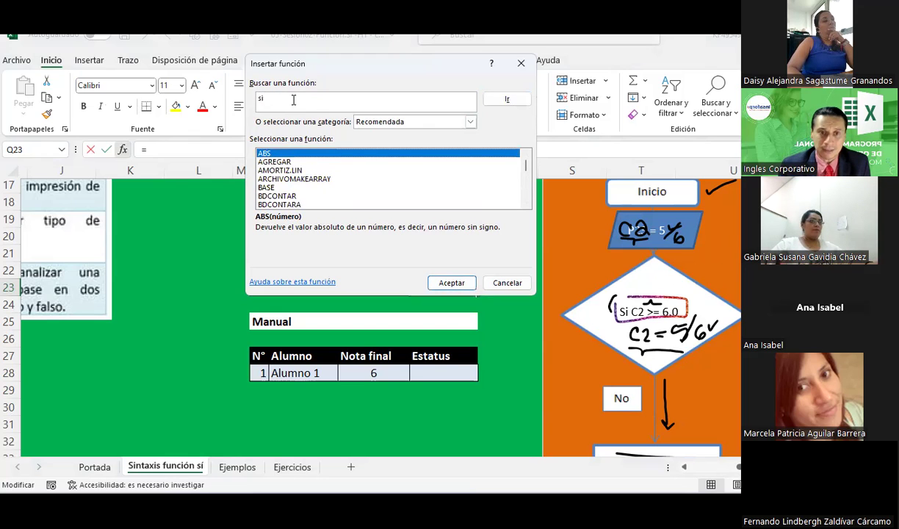
left_click(507, 98)
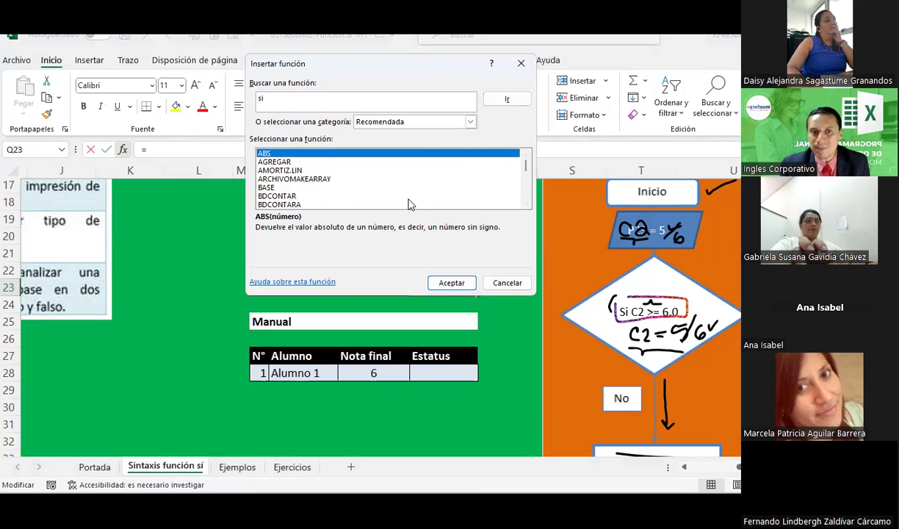
- Filter to the Lógica category and insert the SI function
left_click(470, 122)
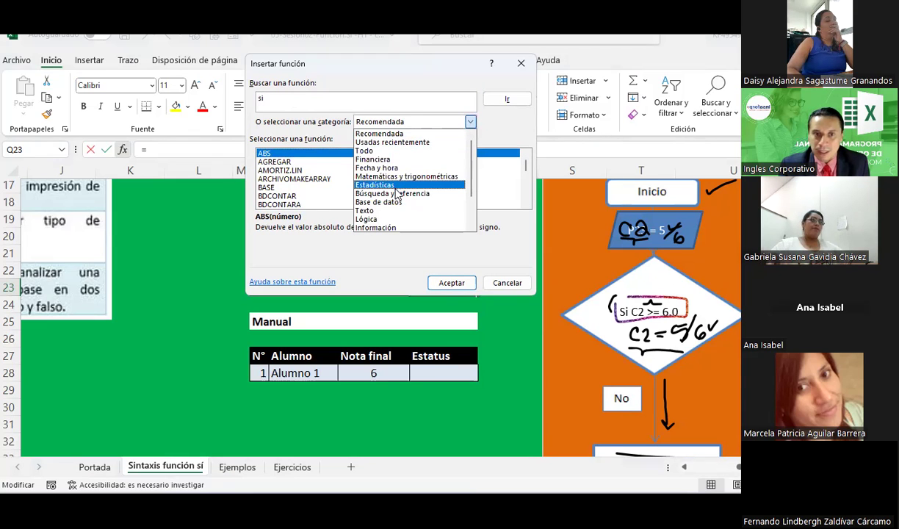
left_click(373, 219)
left_click_drag(527, 168, 526, 191)
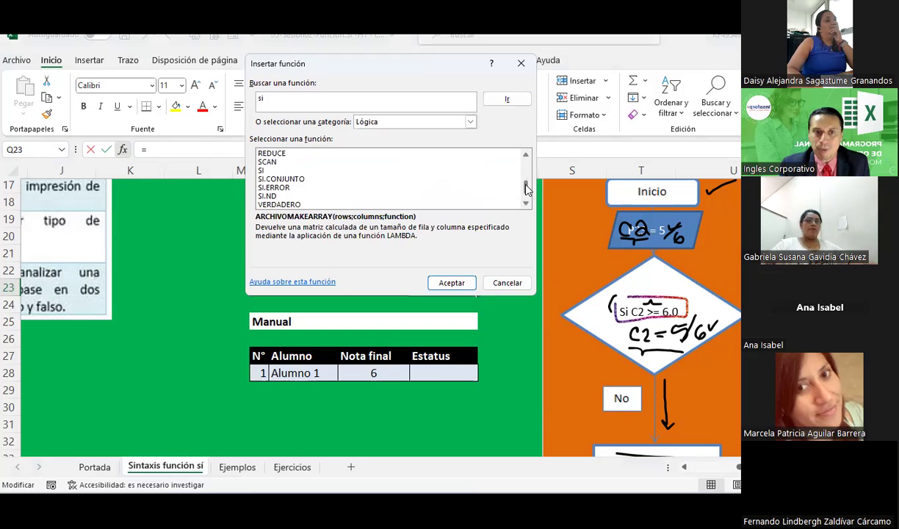
left_click(266, 172)
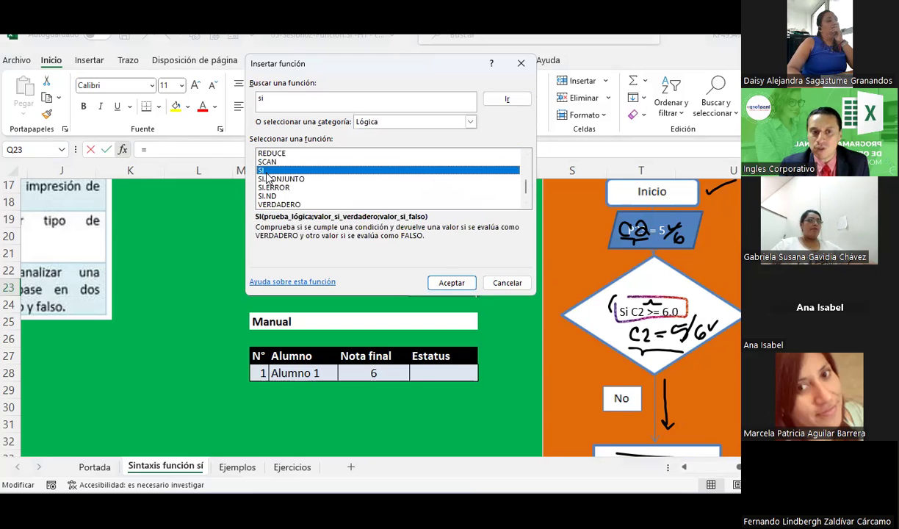
double_click(266, 169)
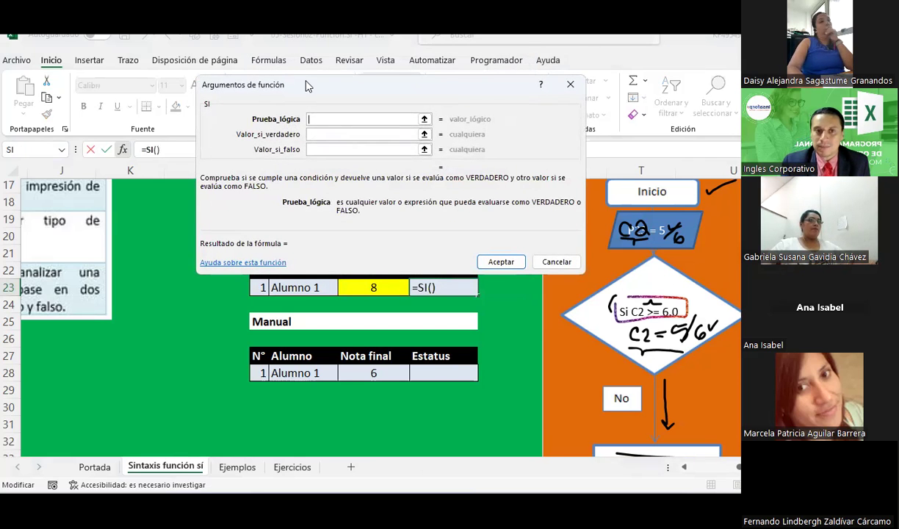
left_click_drag(306, 82, 299, 59)
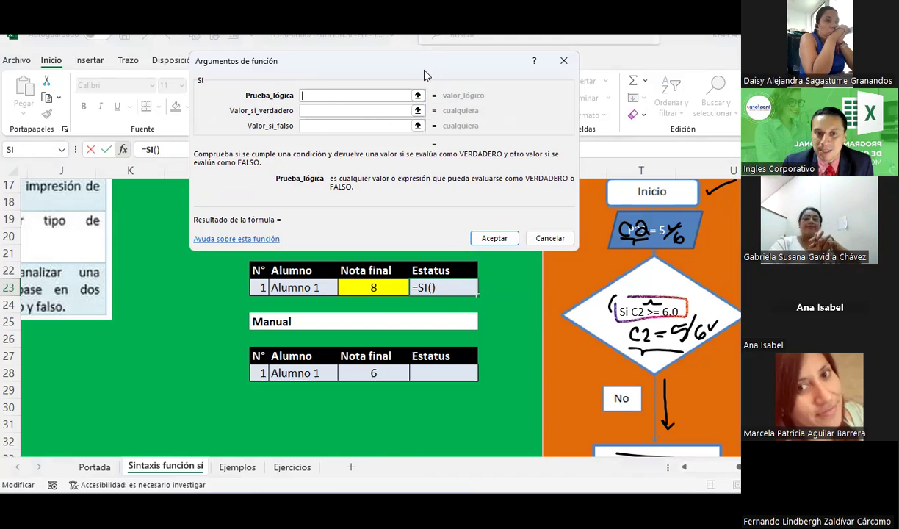
left_click_drag(424, 75, 431, 355)
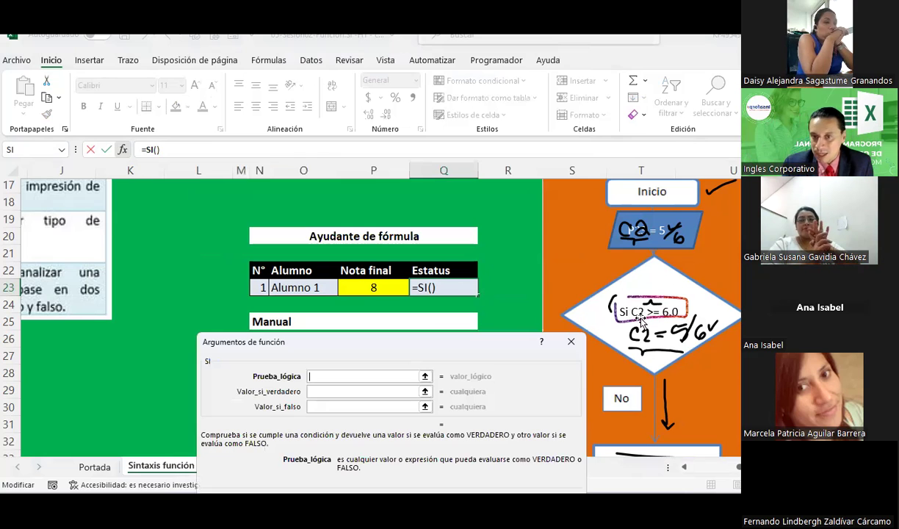
left_click(122, 60)
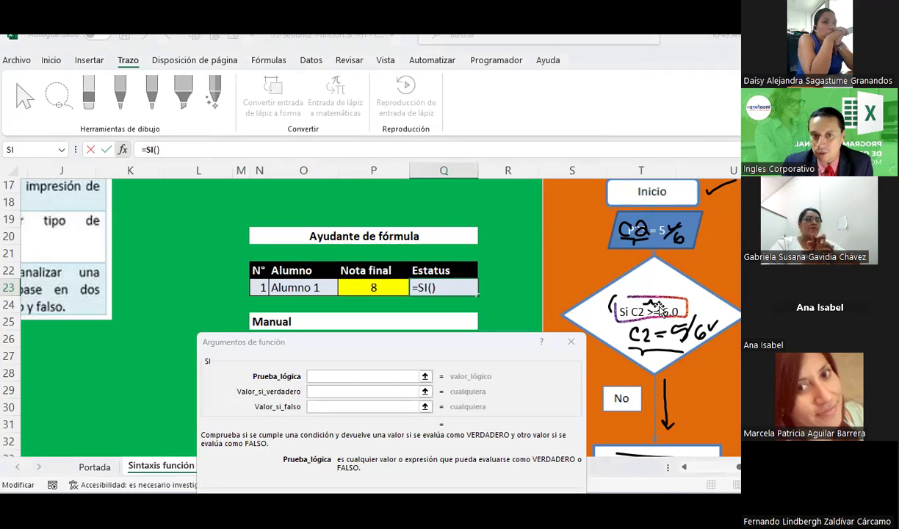
left_click(358, 338)
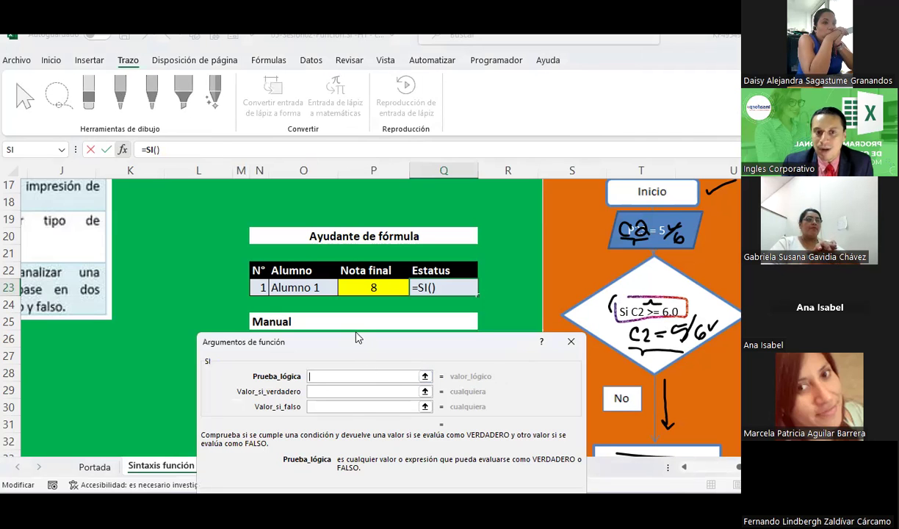
left_click_drag(358, 337, 372, 315)
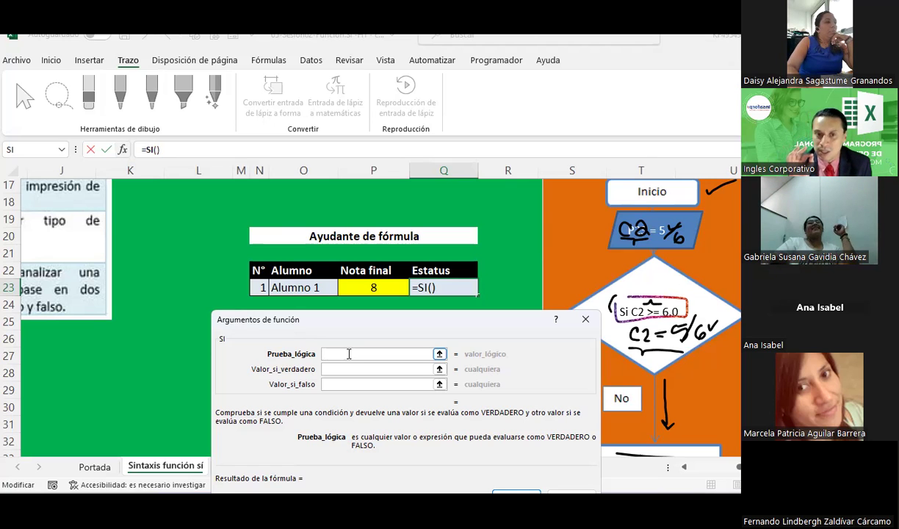
- Enter the logical test q23>=6.0, then go back and delete the wrong column letter
type("q")
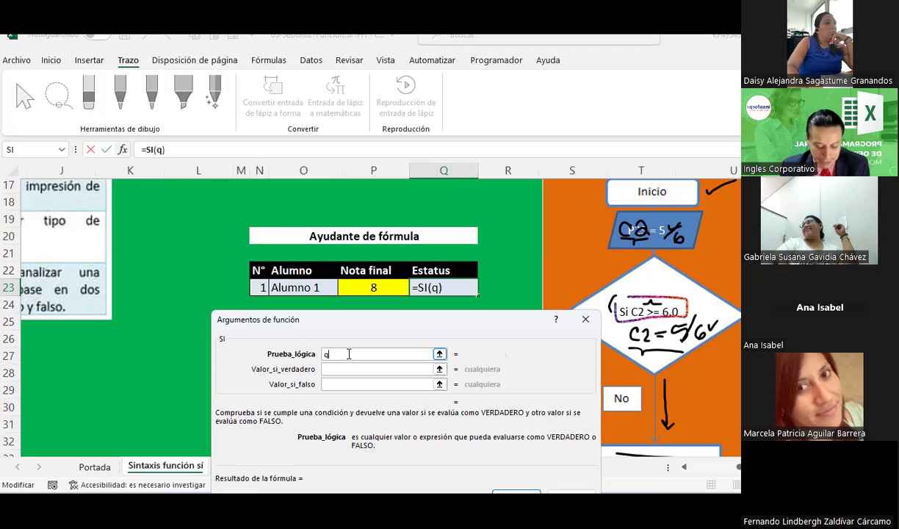
type("23")
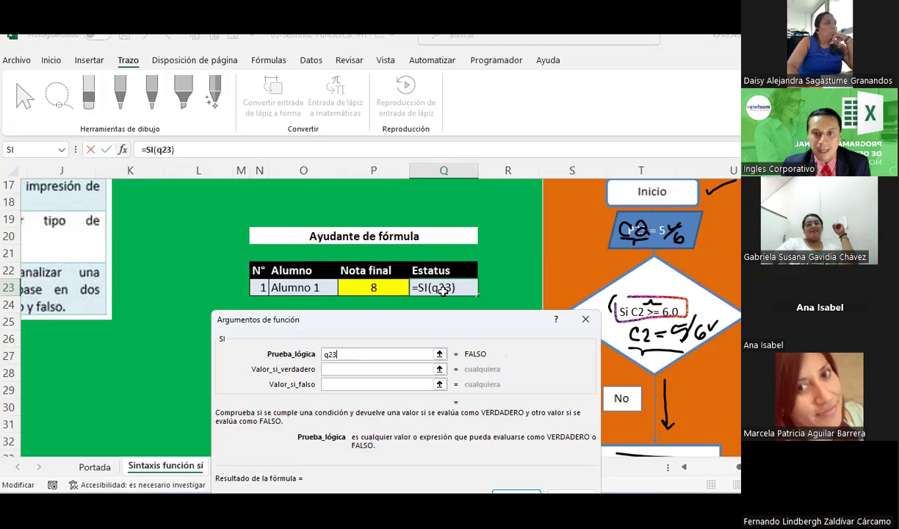
type(">=")
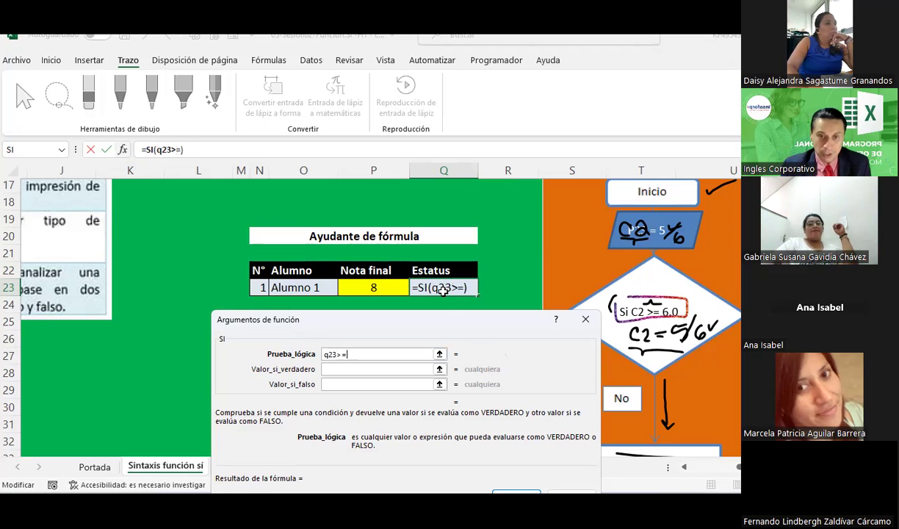
type("6.0")
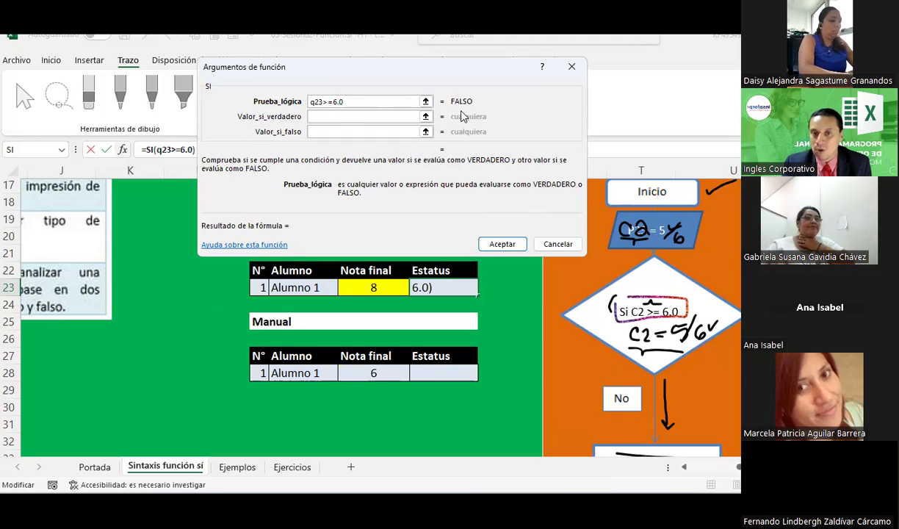
left_click(332, 117)
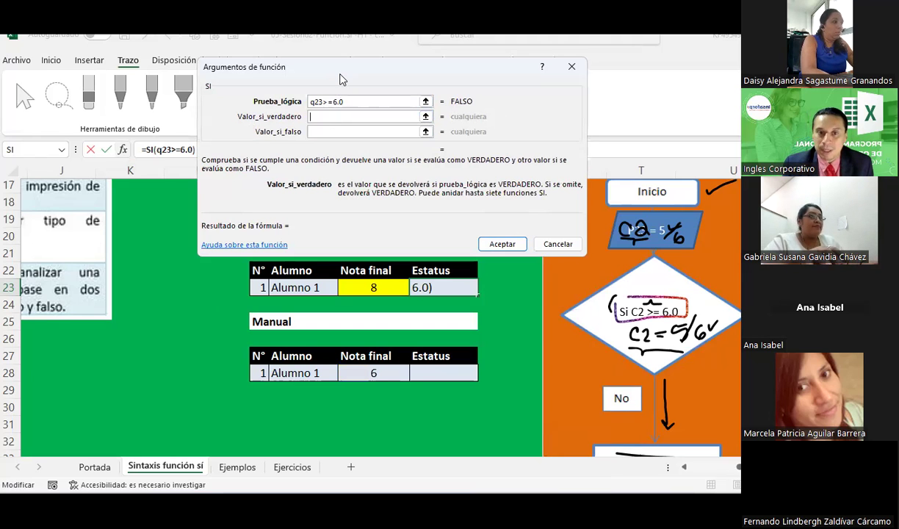
left_click_drag(341, 77, 363, 320)
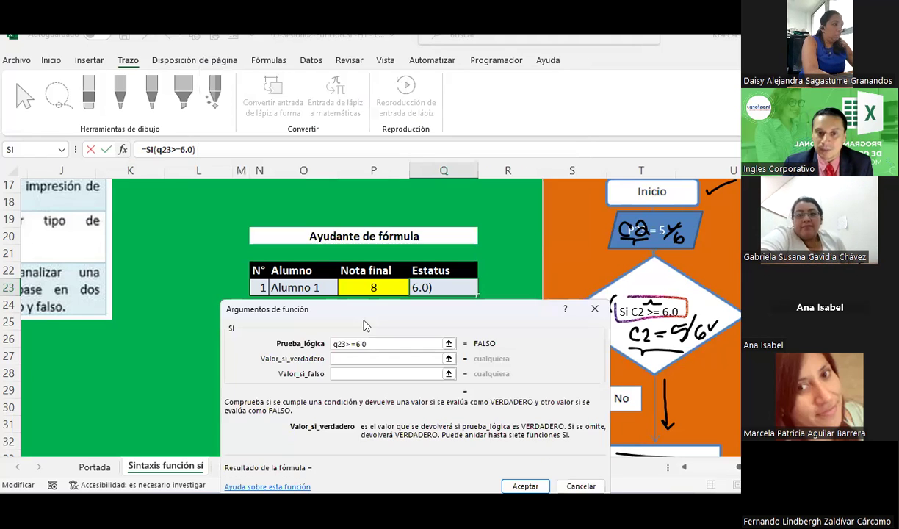
left_click(341, 358)
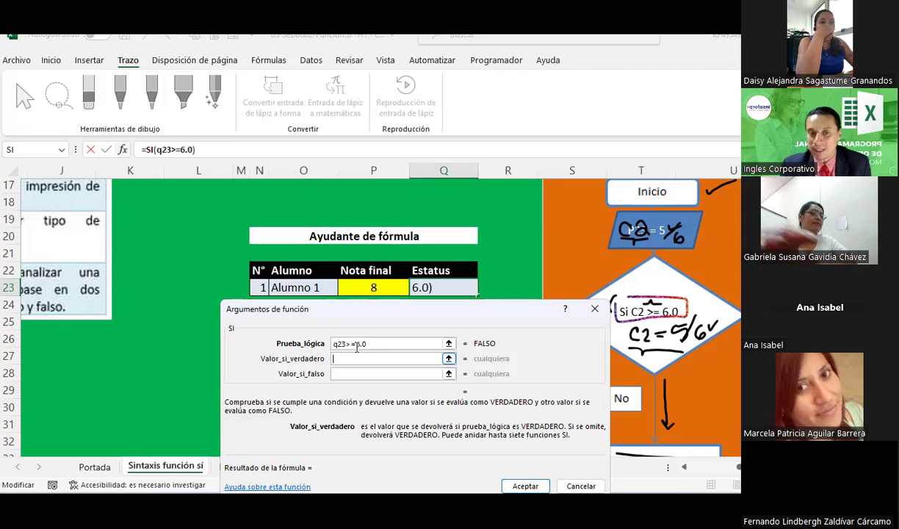
left_click(367, 343)
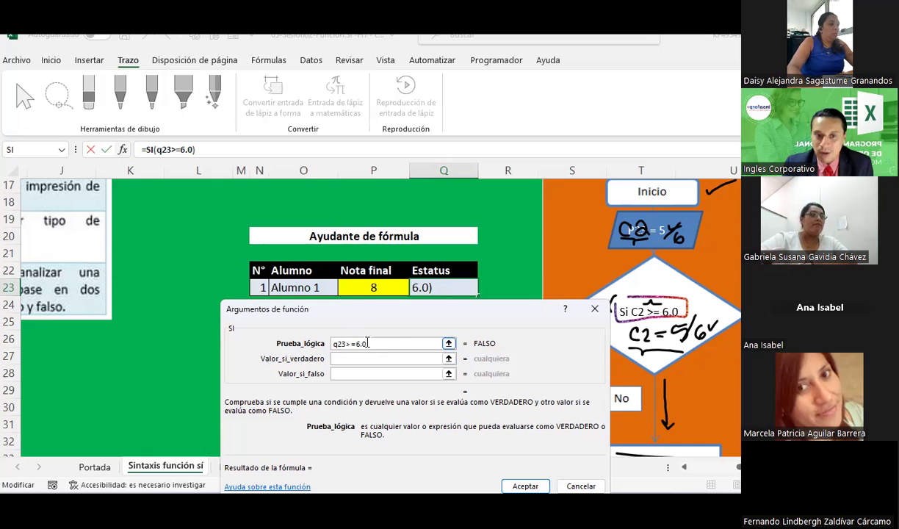
left_click_drag(350, 302, 345, 213)
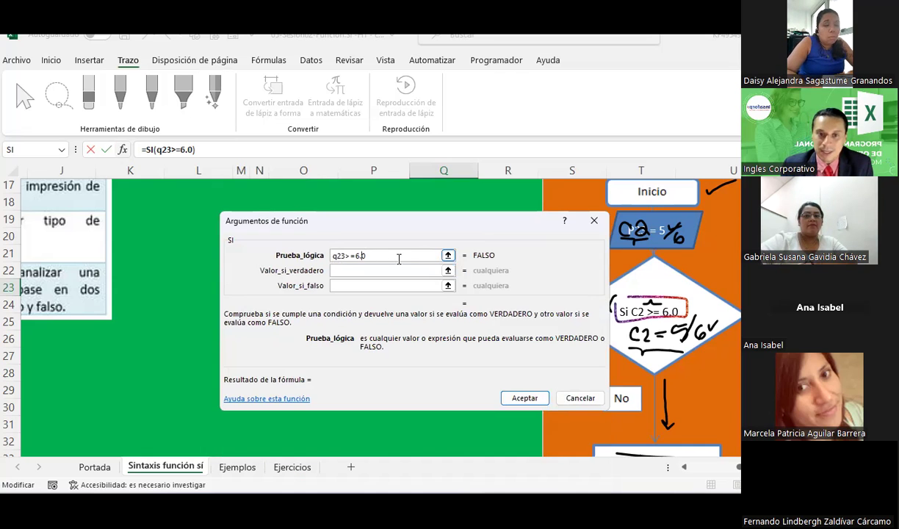
key("Delete")
- Correct the logical test to p23>=6.0 and move to Valor_si_verdadero
type("p")
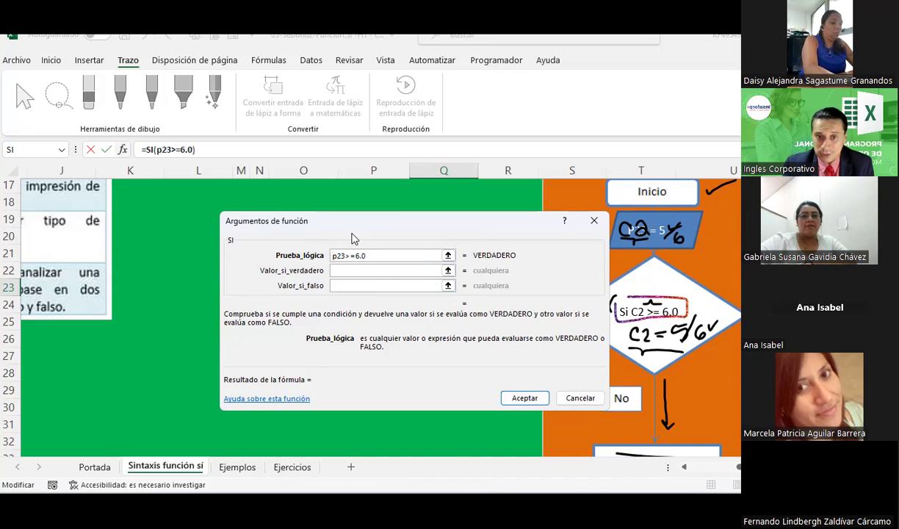
left_click_drag(353, 235, 358, 337)
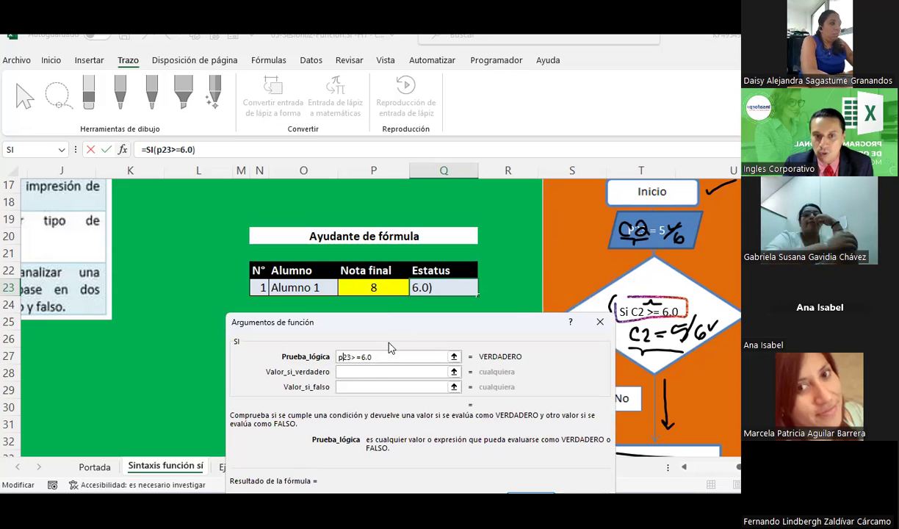
left_click(369, 372)
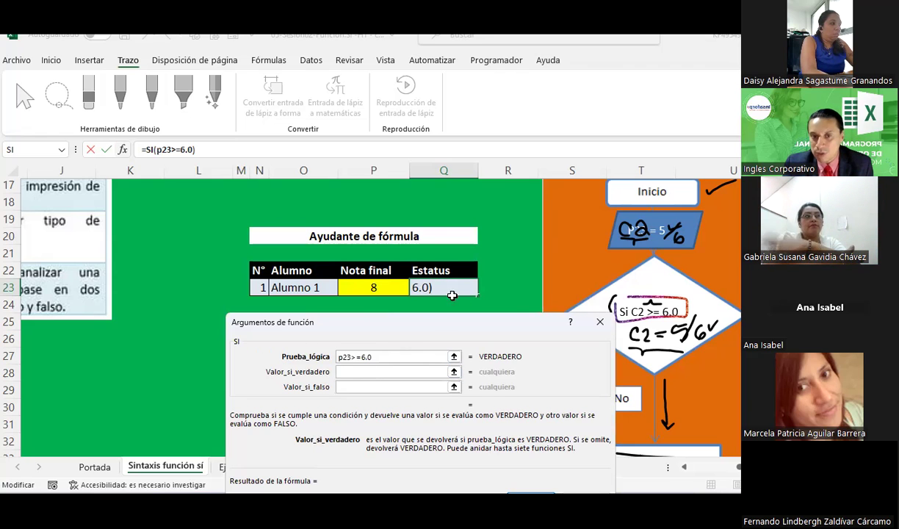
key("Tab")
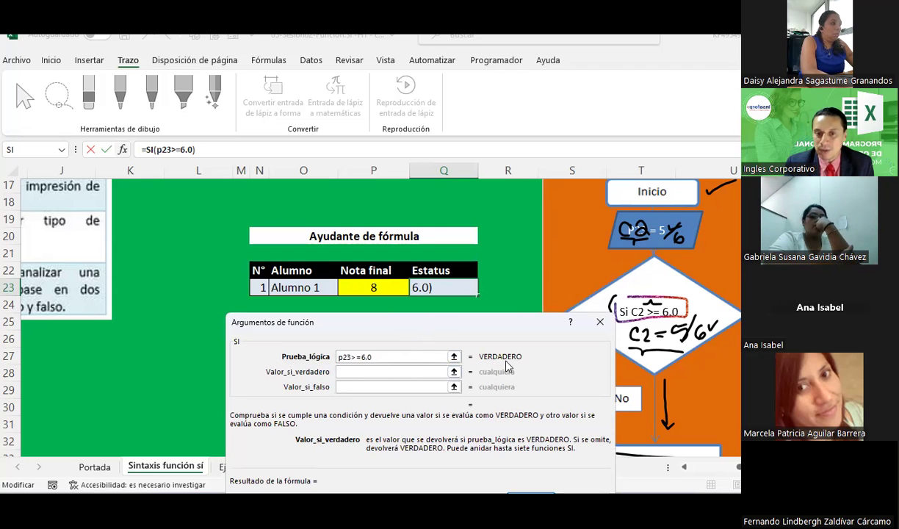
left_click(401, 357)
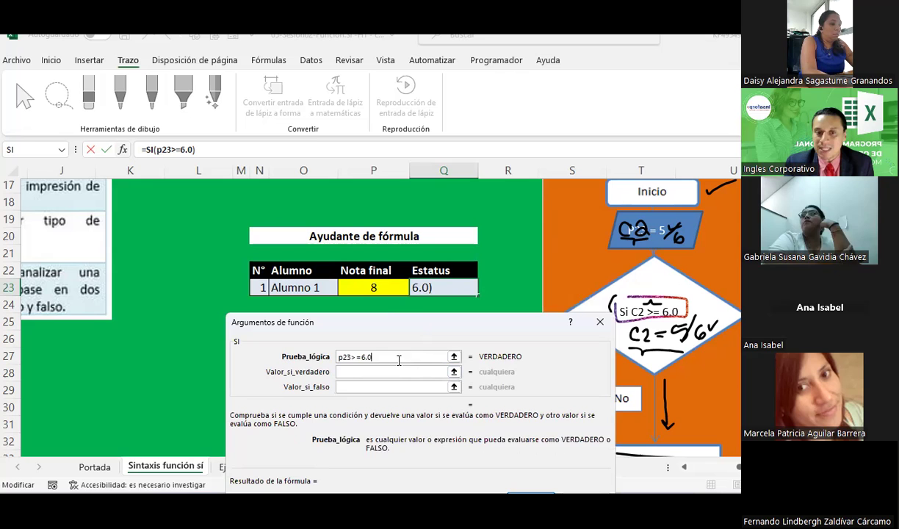
left_click(394, 371)
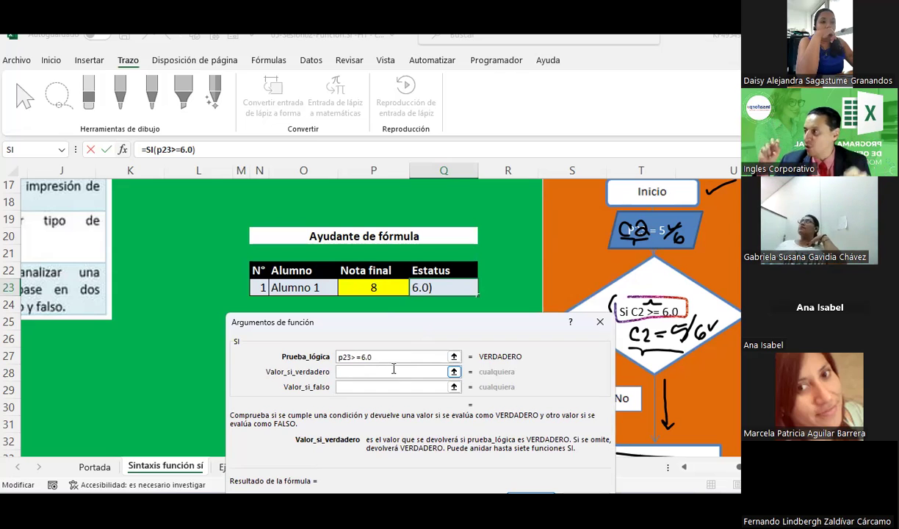
- Enter "Aprobado" as the true value and "Reprobado" as the false value
type("\"Aprobado")
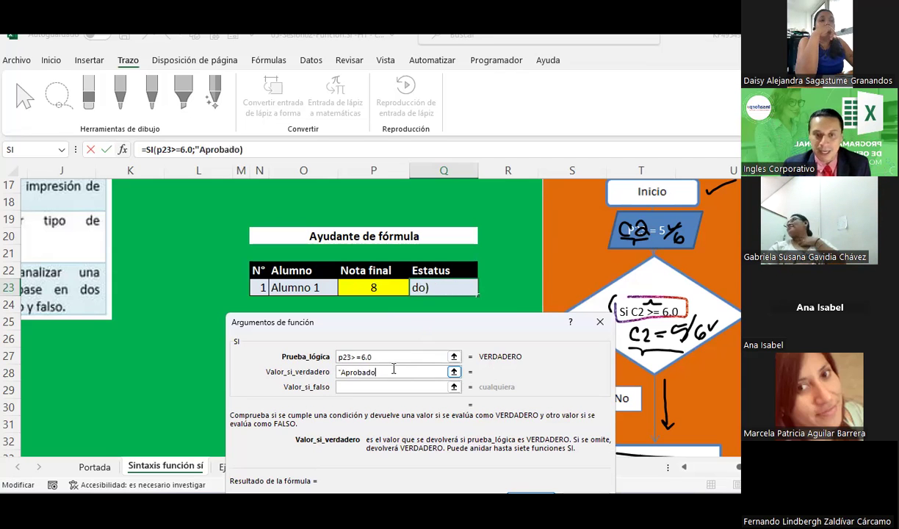
type("\"")
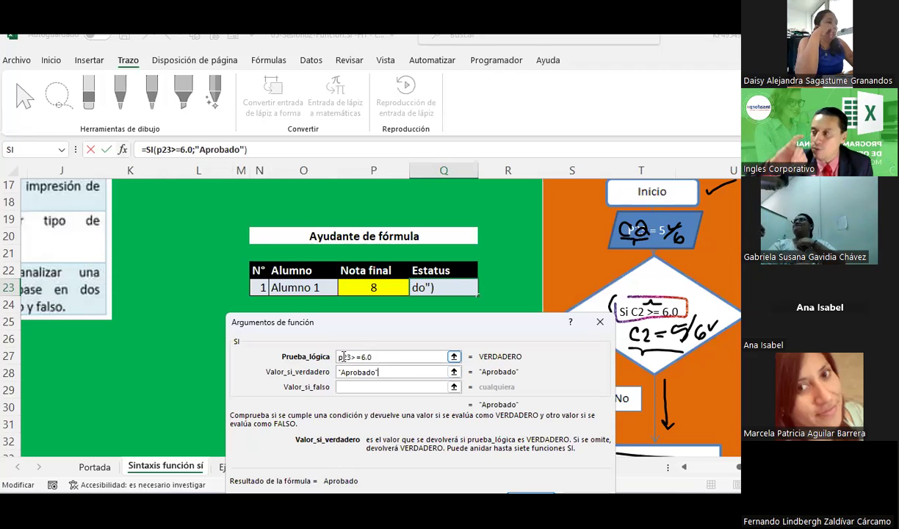
key("Tab")
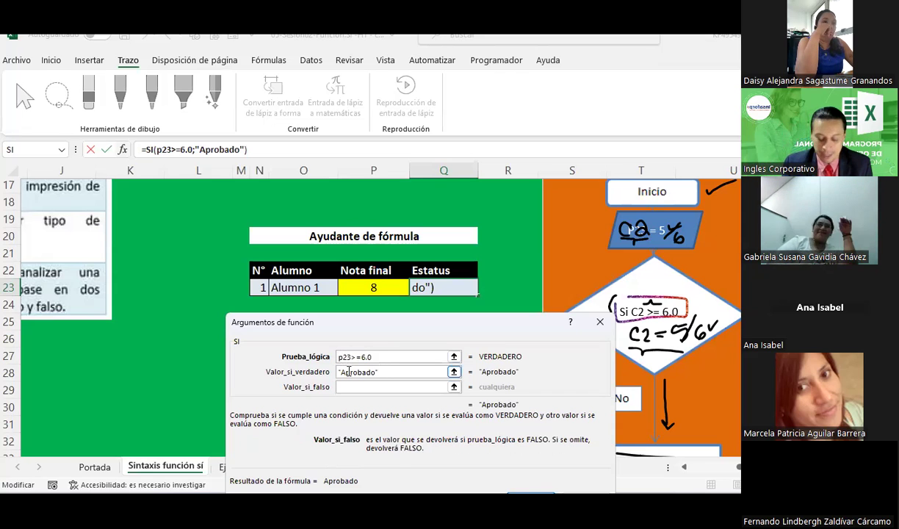
type("\"Reprobad")
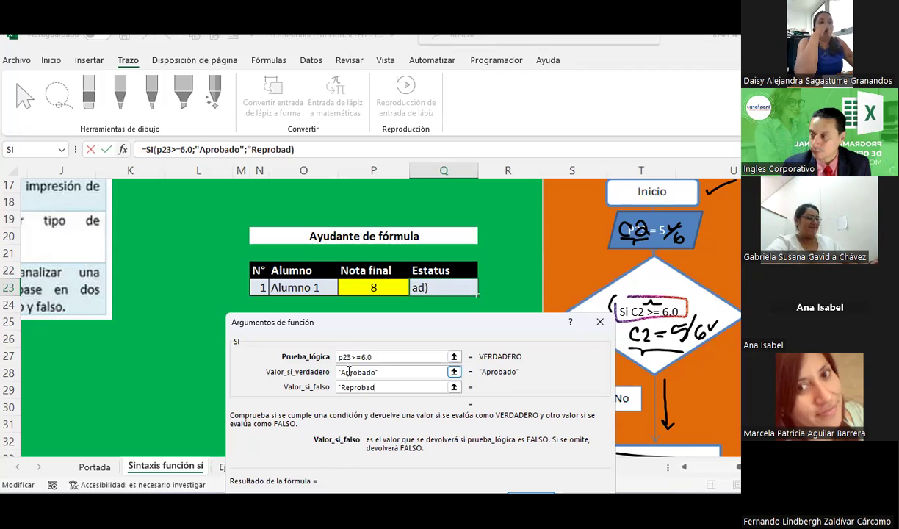
type("o\"")
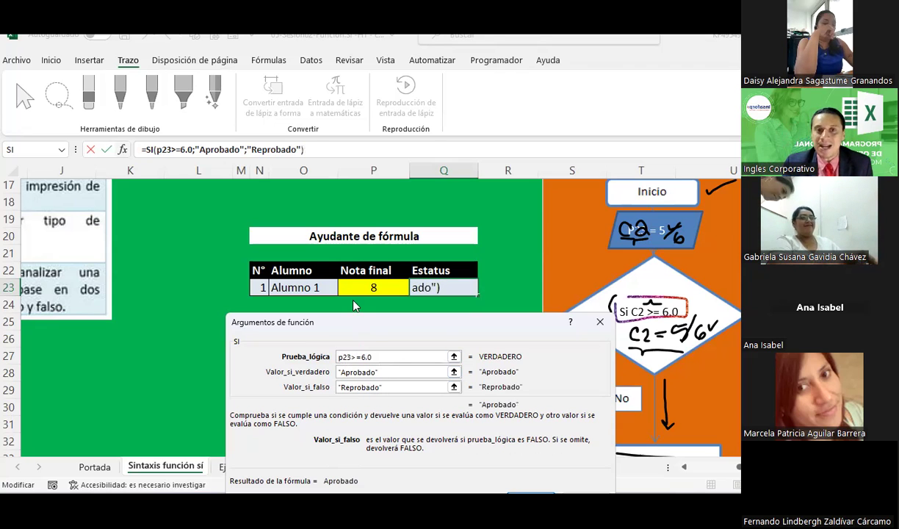
left_click_drag(360, 323, 349, 57)
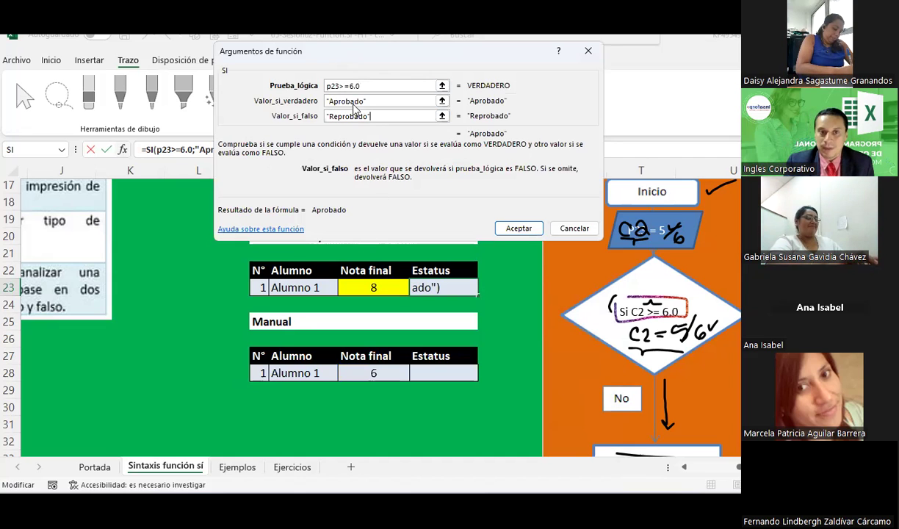
left_click_drag(305, 59, 505, 88)
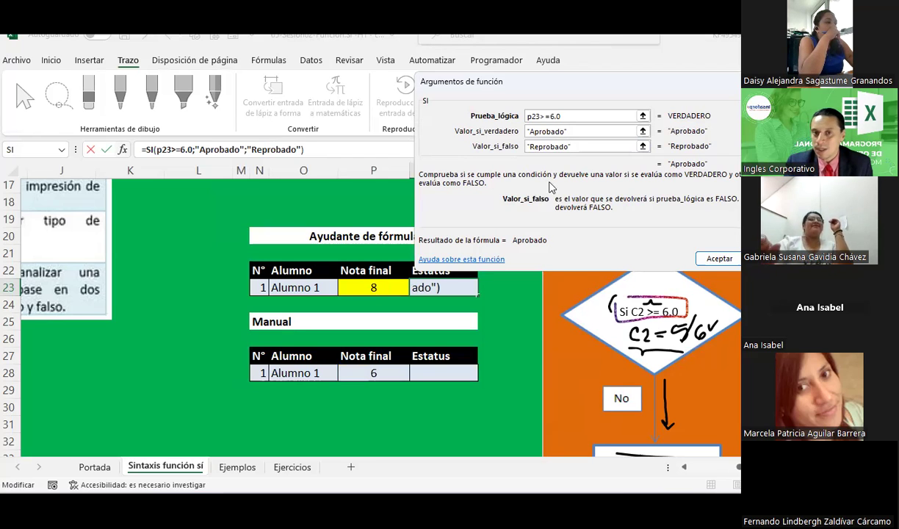
- Review the Aprobado and Reprobado arguments and accept, so Q23 shows Aprobado
left_click(580, 131)
left_click(581, 130)
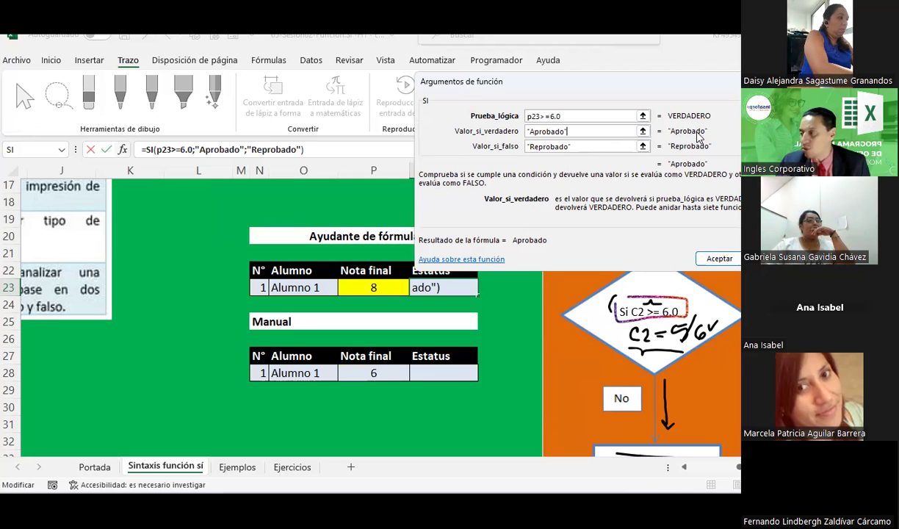
left_click(595, 147)
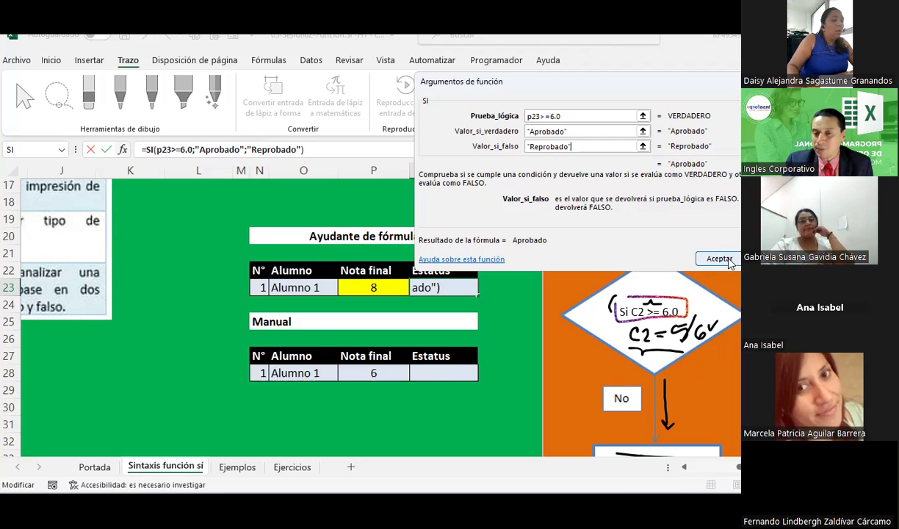
left_click(718, 259)
left_click(514, 306)
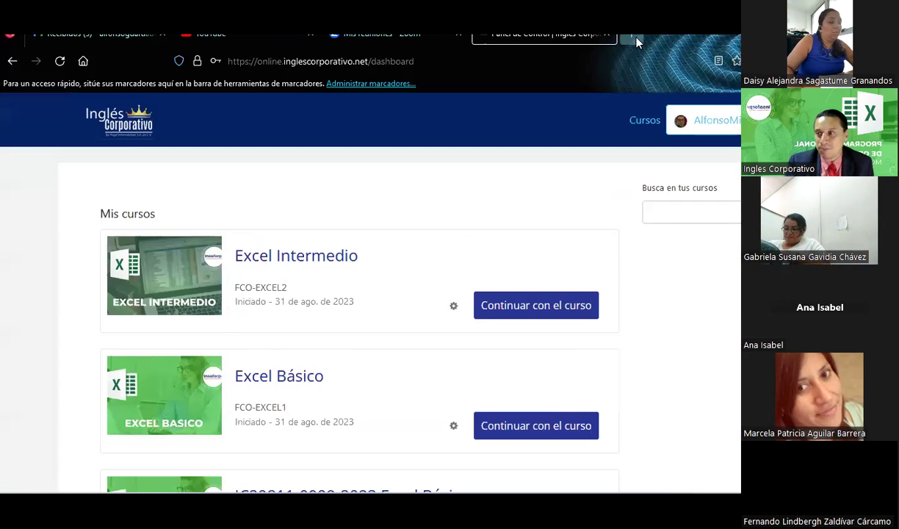
- Search the web for 'cóigos ascii' in a new tab and open the El código ASCII page's tables
key("ctrl+t")
left_click(378, 61)
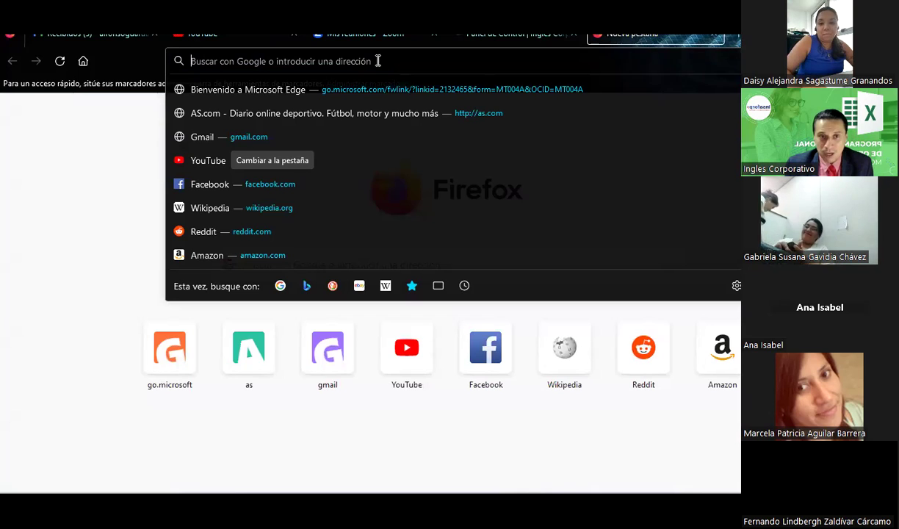
type("c")
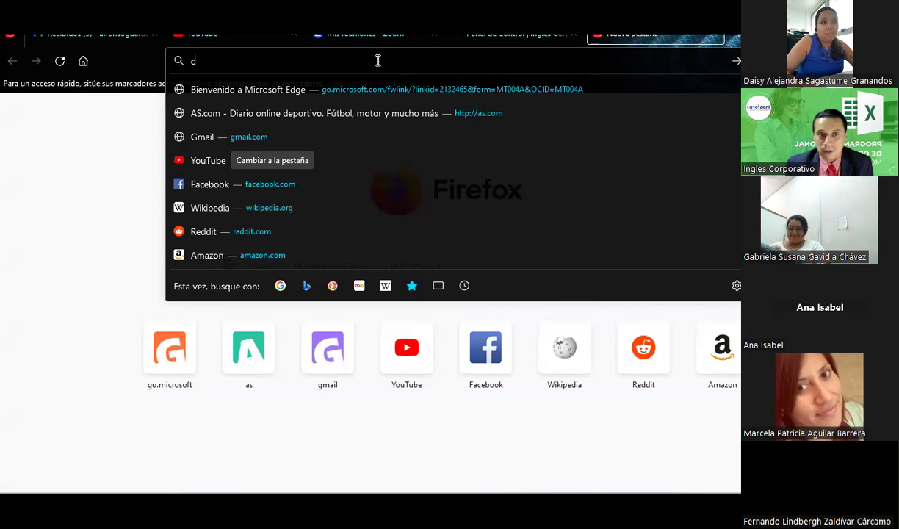
type("óigos ascii")
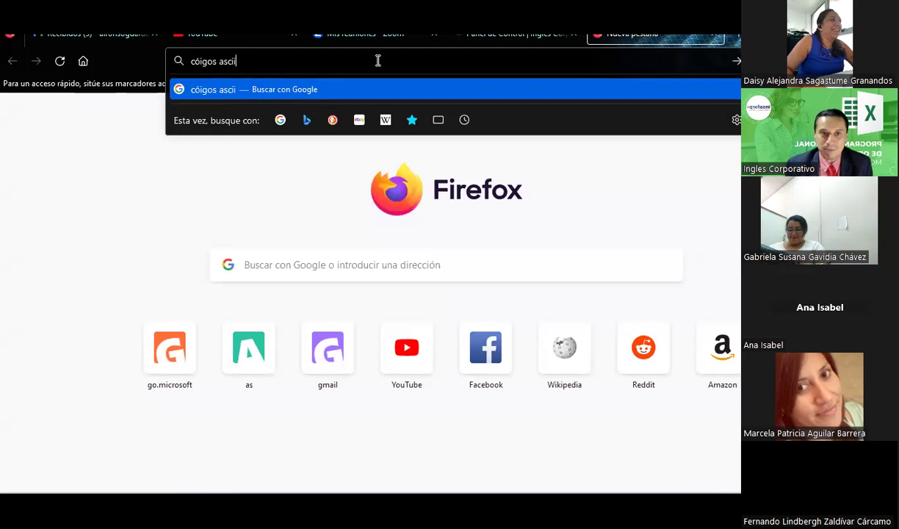
key("Return")
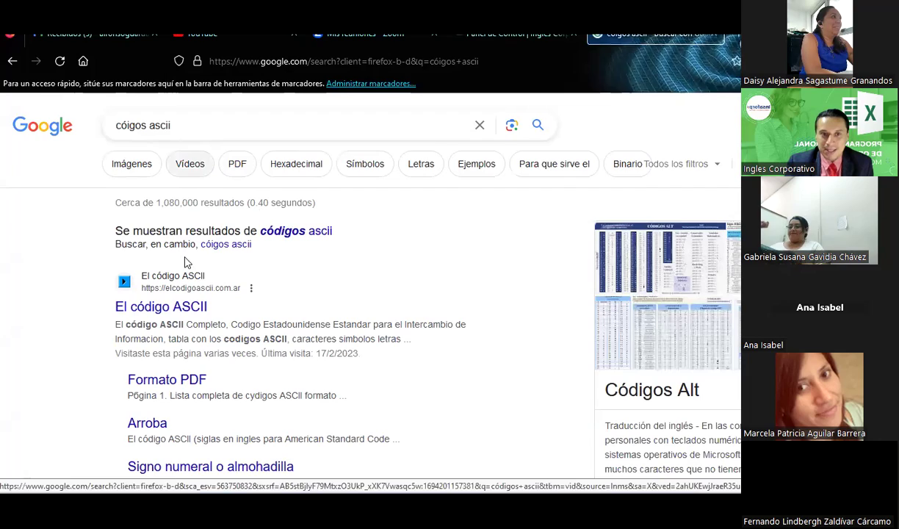
left_click(185, 306)
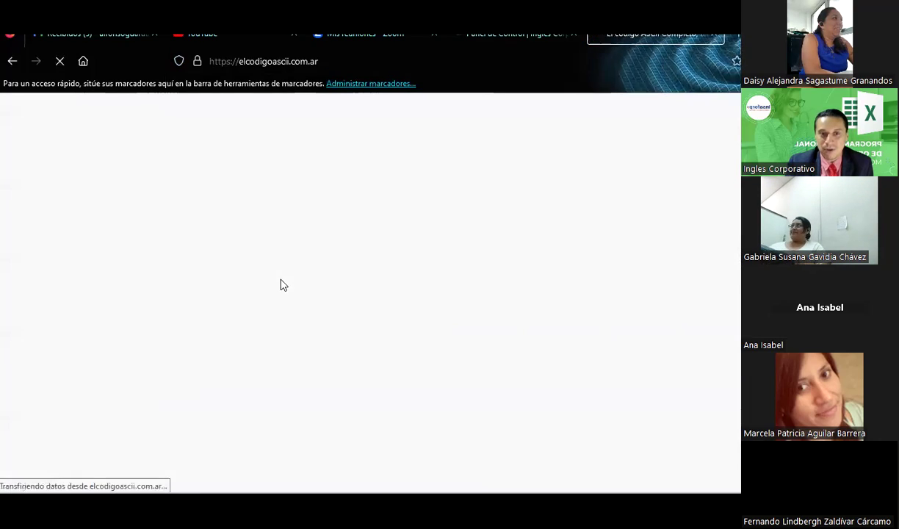
scroll(281, 285, "down", 3)
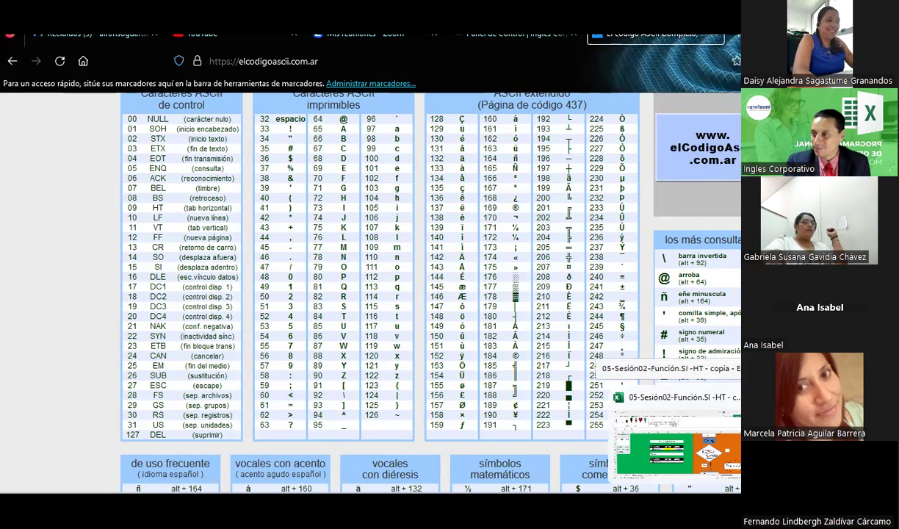
- Return to the Excel workbook and select Q23 to inspect its =SI(P23>=6;"Aprobado";"Reprobado") formula
left_click(676, 440)
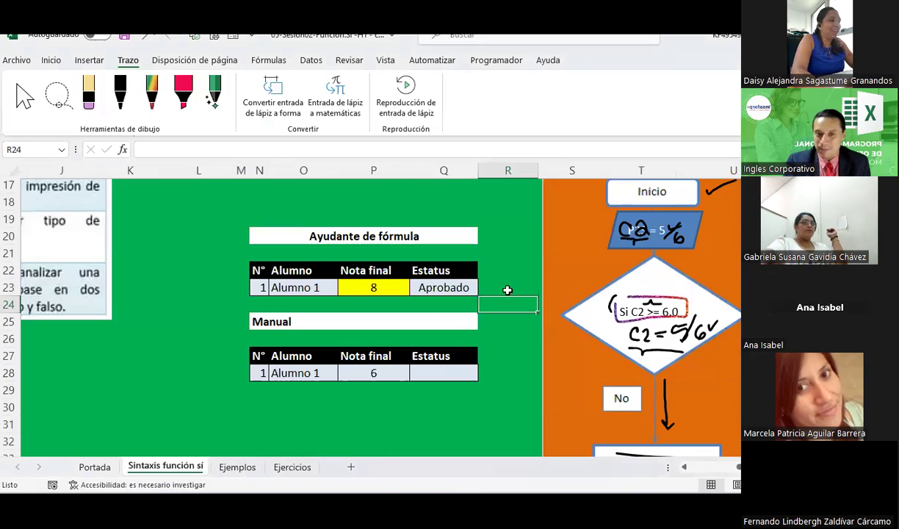
left_click(514, 272)
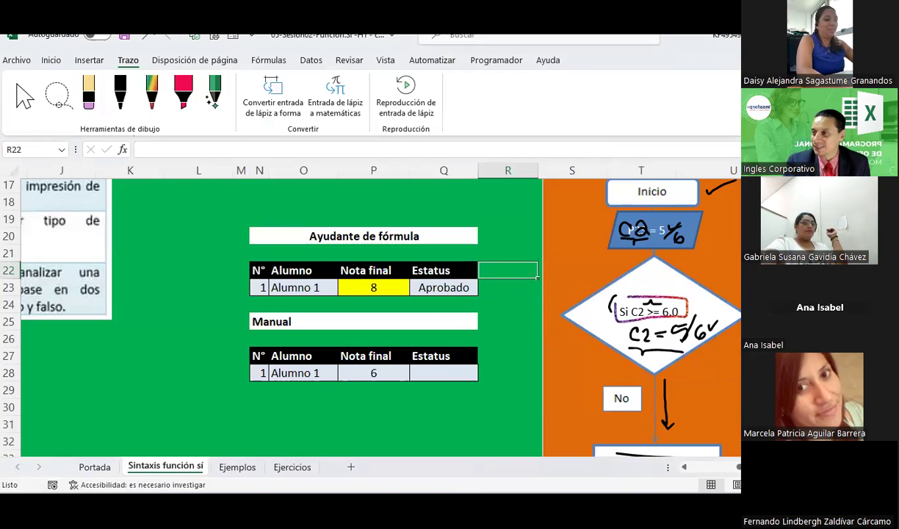
key("alt+Tab")
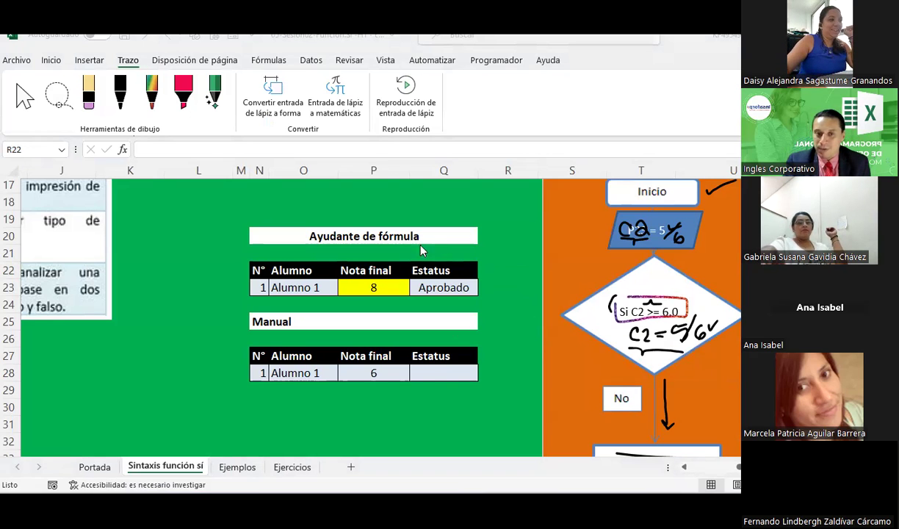
key("alt+Tab")
left_click(426, 294)
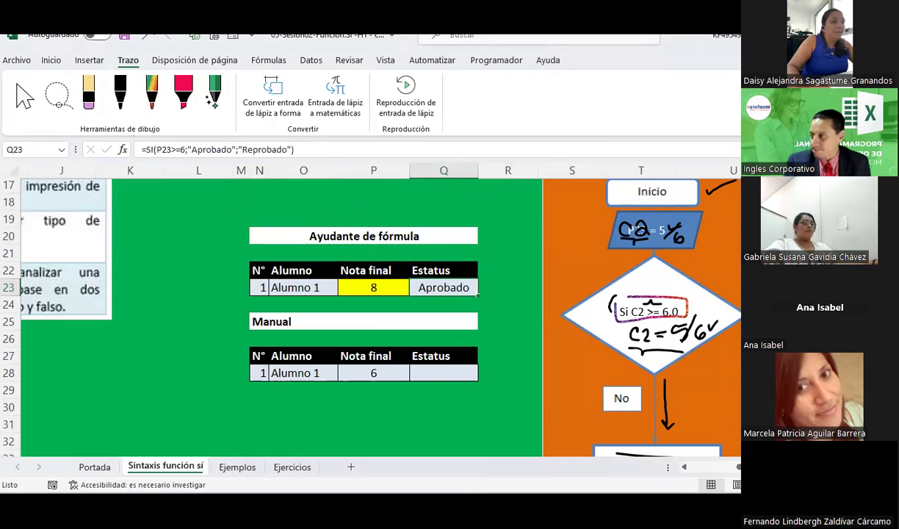
left_click(516, 290)
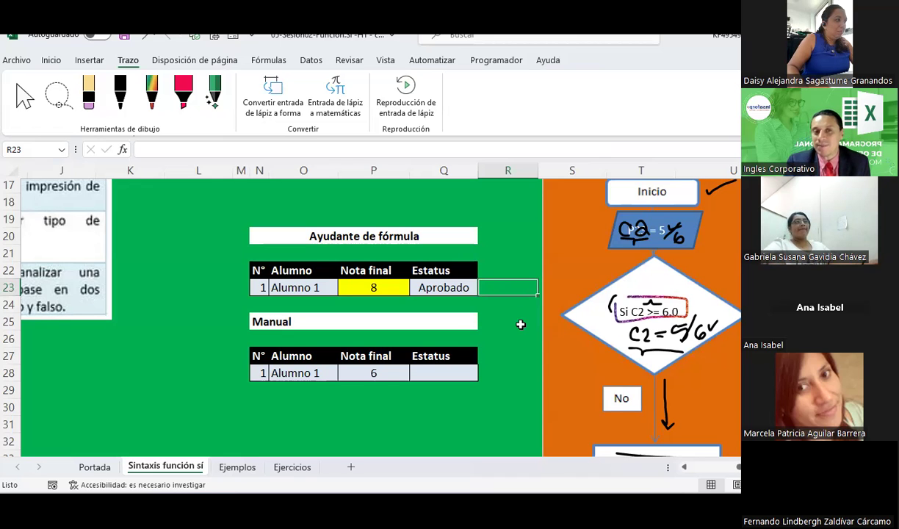
scroll(689, 404, "left", 2)
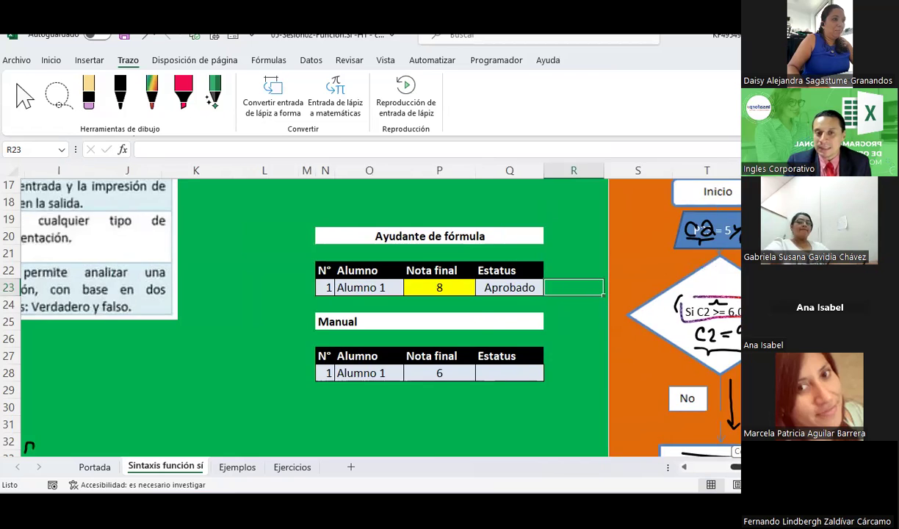
scroll(689, 403, "right", 5)
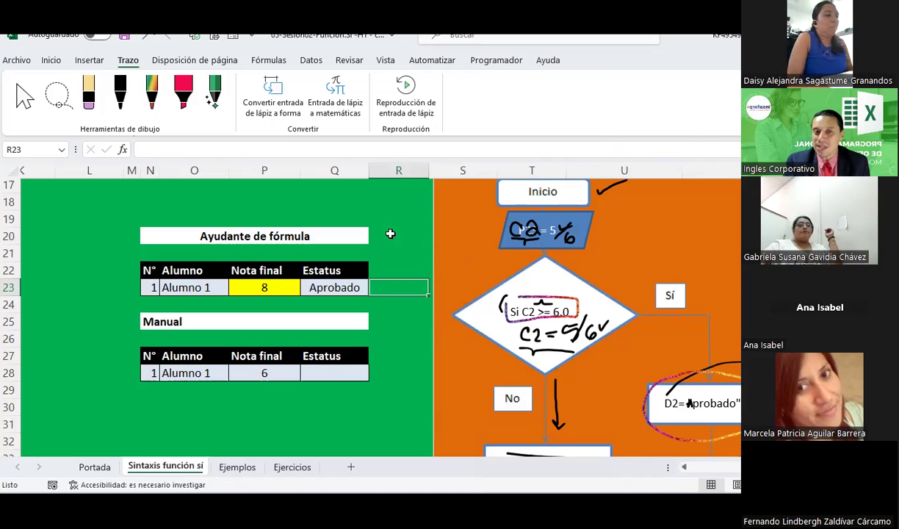
left_click(362, 288)
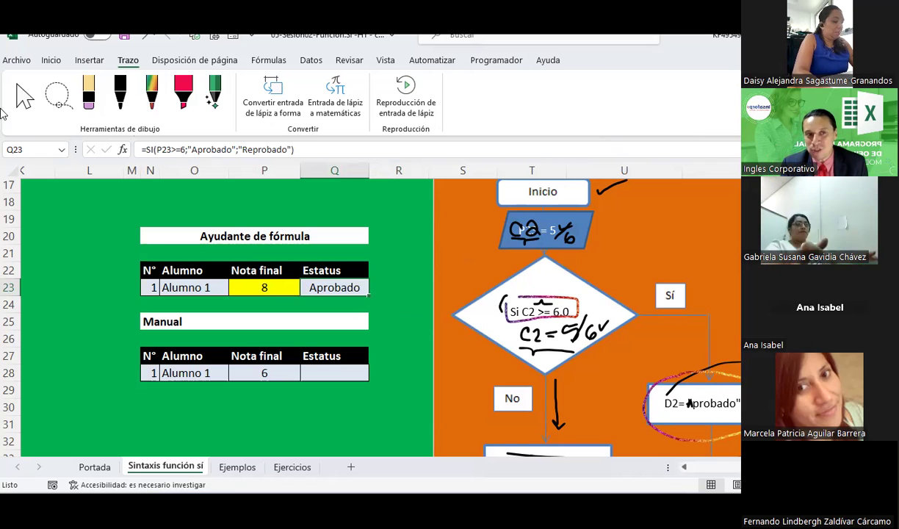
- Add a data validation rule to Q23 allowing only text length equal to 0
left_click(57, 64)
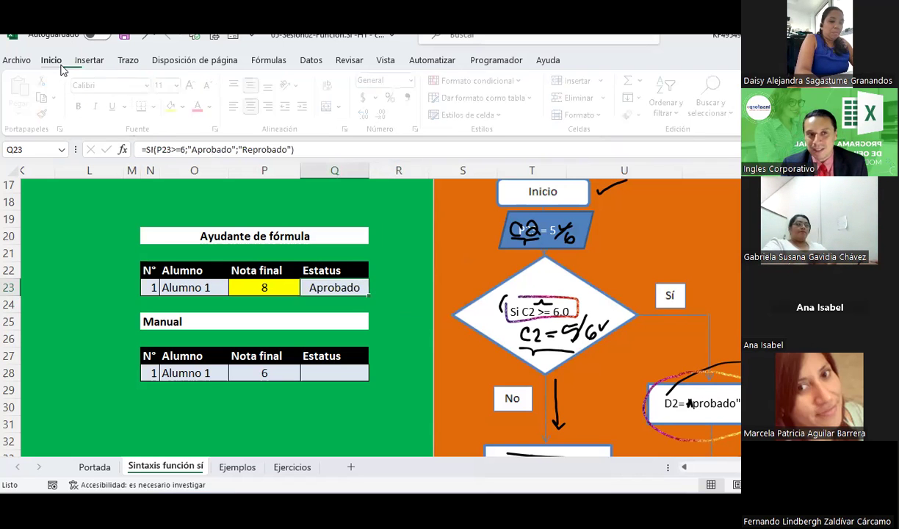
left_click(311, 62)
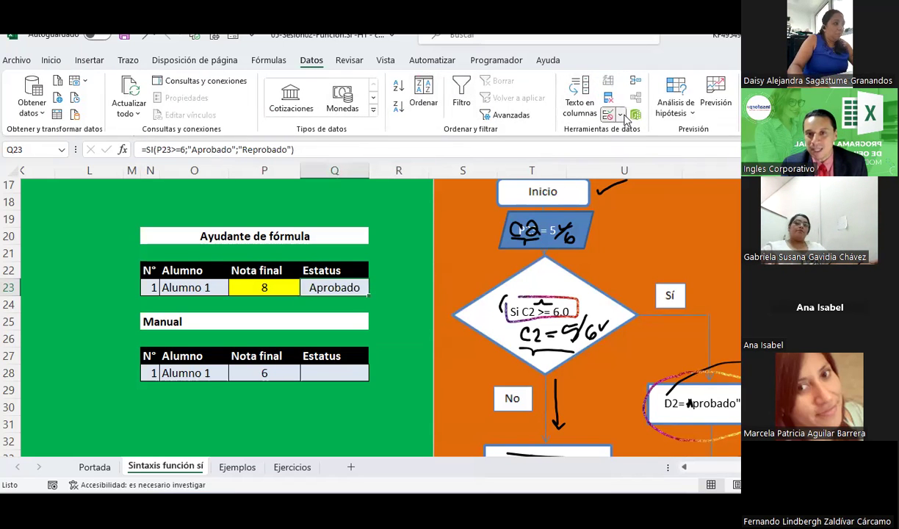
left_click(609, 115)
left_click(632, 132)
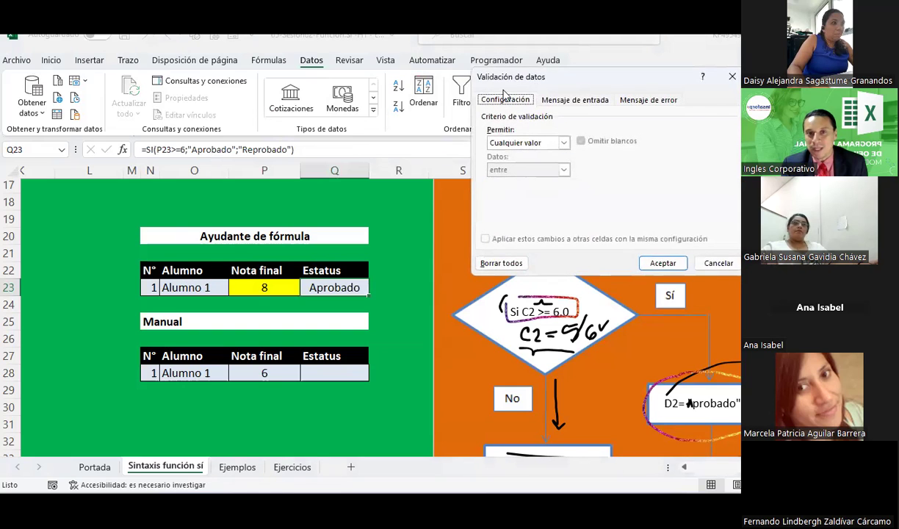
left_click(340, 161)
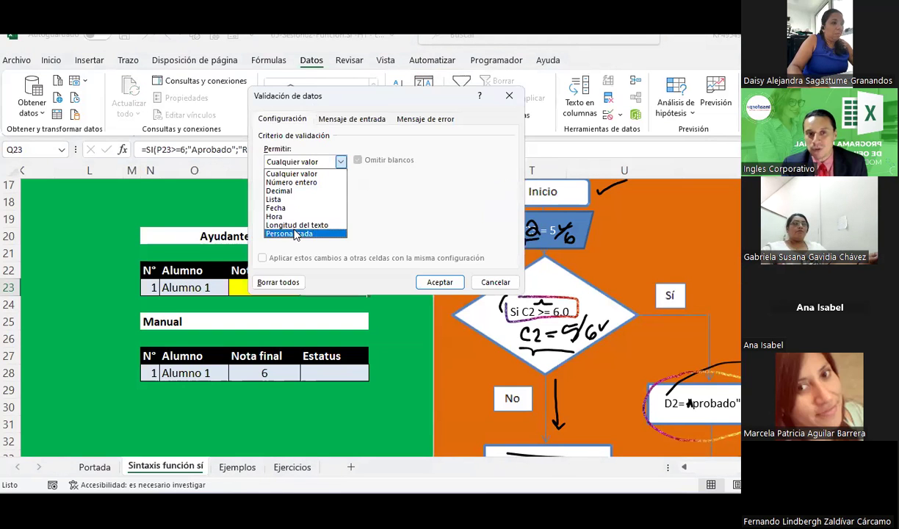
left_click(294, 225)
left_click(280, 189)
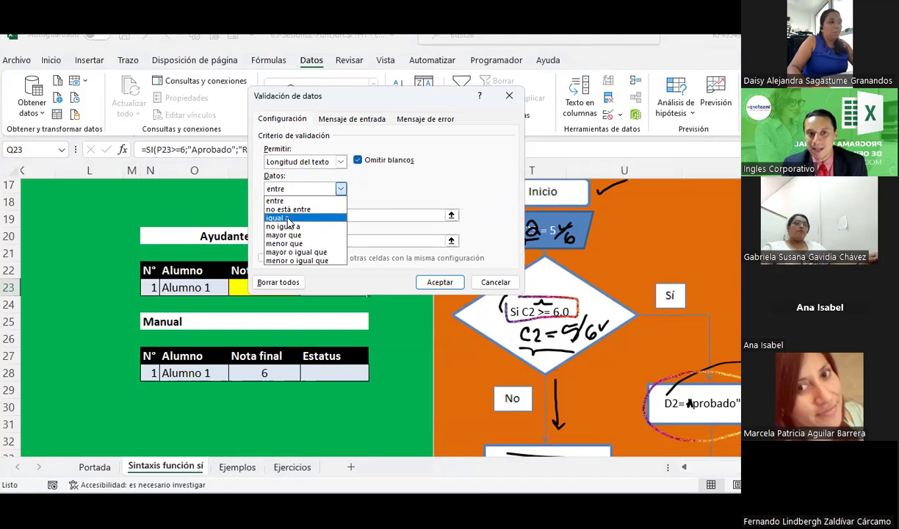
left_click(286, 219)
type("0")
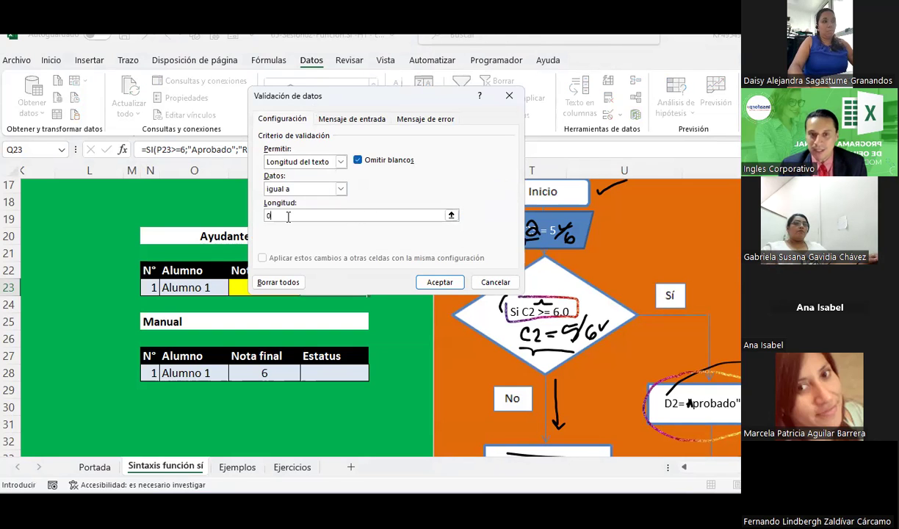
key("Return")
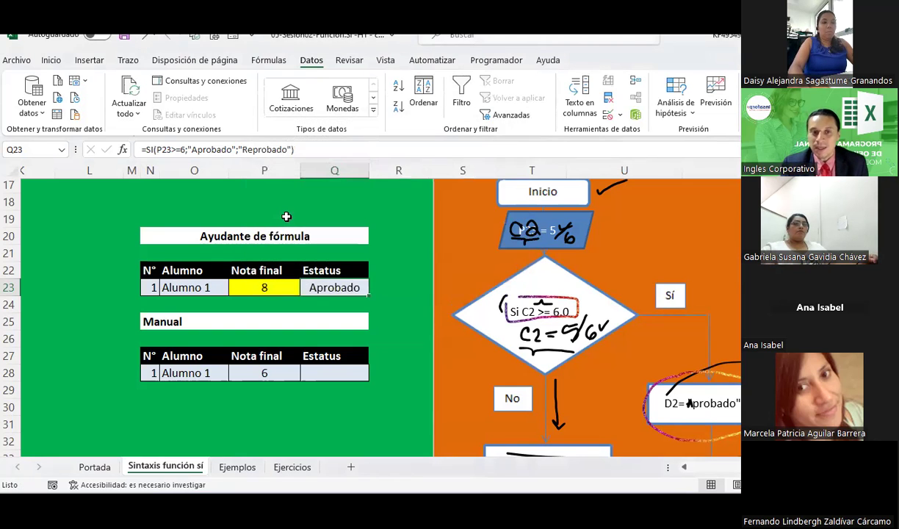
- Test the rule by typing 'asdasd' into Q23, then cancel the rejected entry
left_click(382, 322)
left_click(338, 286)
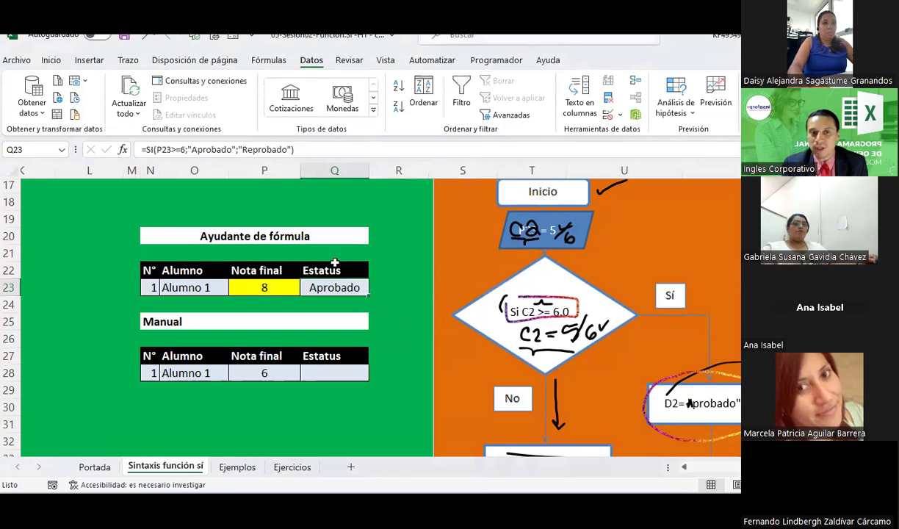
type("asdasd")
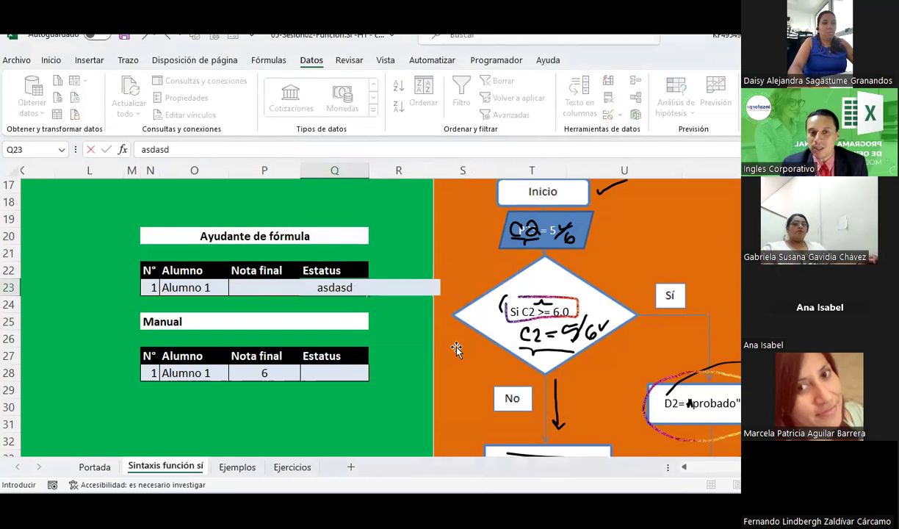
key("Return")
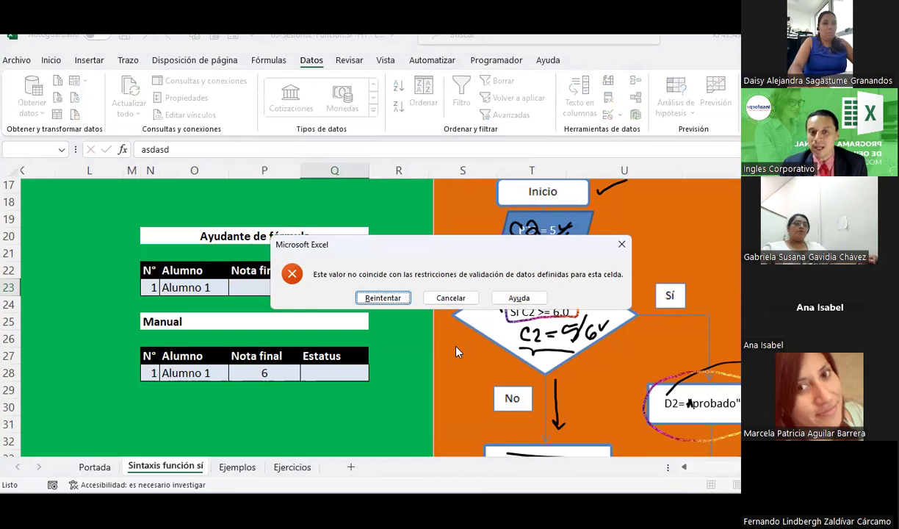
key("Escape")
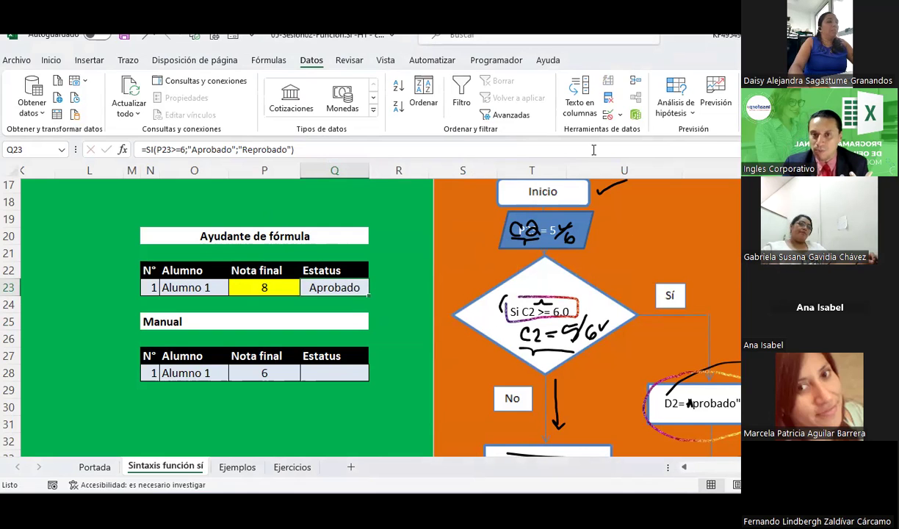
- Review Q23's validation input message and error alert settings, closing without changes
left_click(621, 116)
left_click(661, 132)
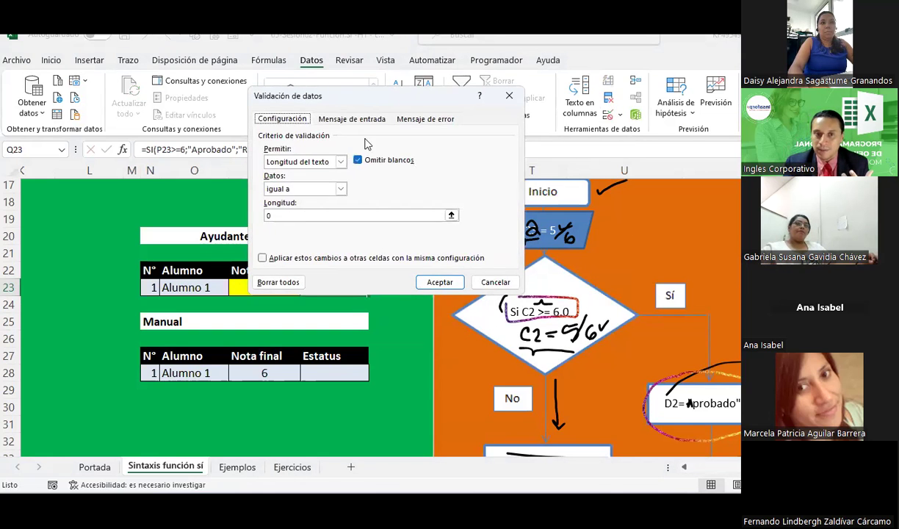
left_click(333, 119)
left_click(318, 179)
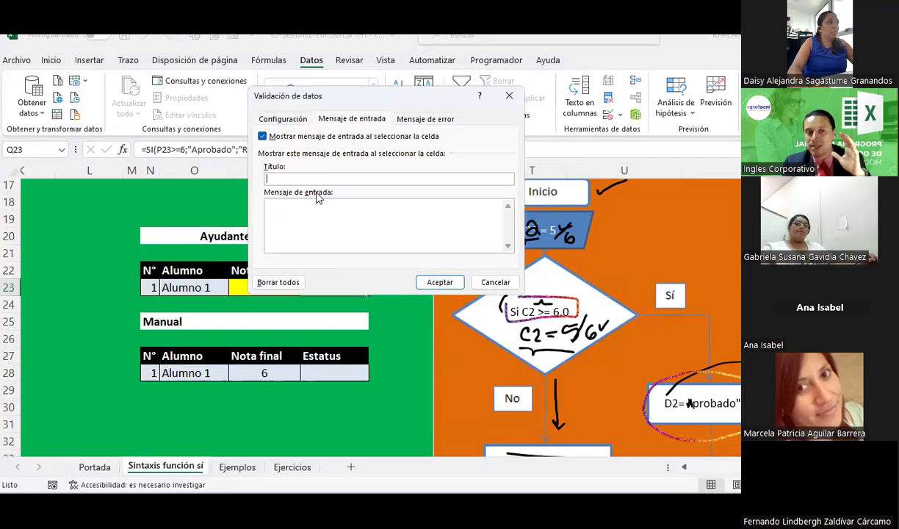
left_click(404, 118)
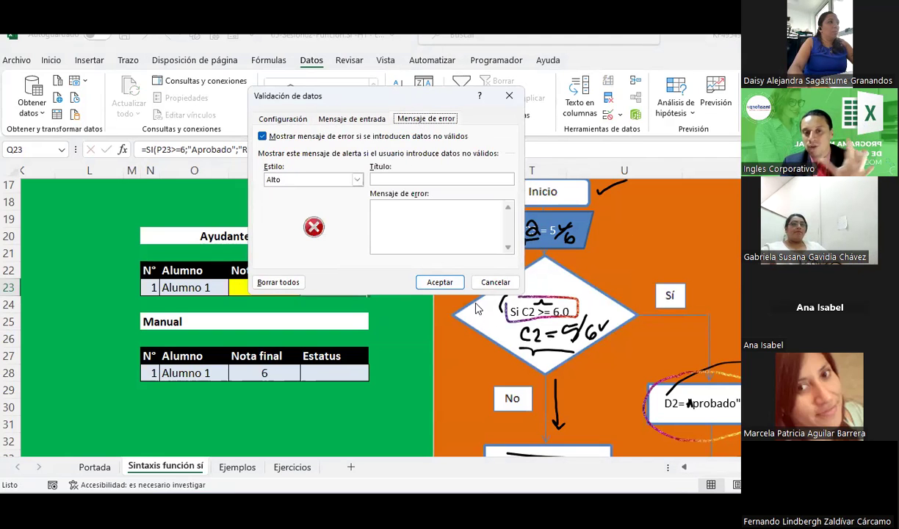
left_click(496, 282)
left_click(397, 304)
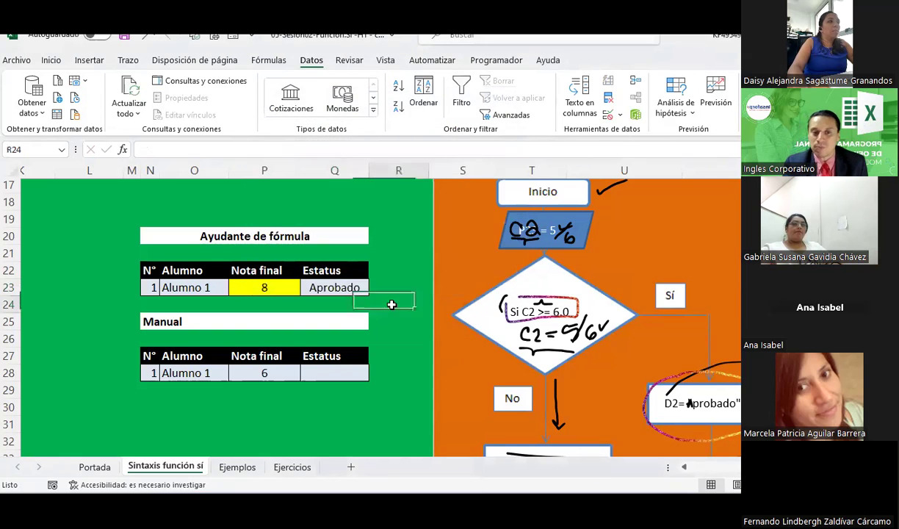
- Select Q28, Alumno 1's Estatus cell in the Manual table, and type = to begin a formula
left_click(324, 289)
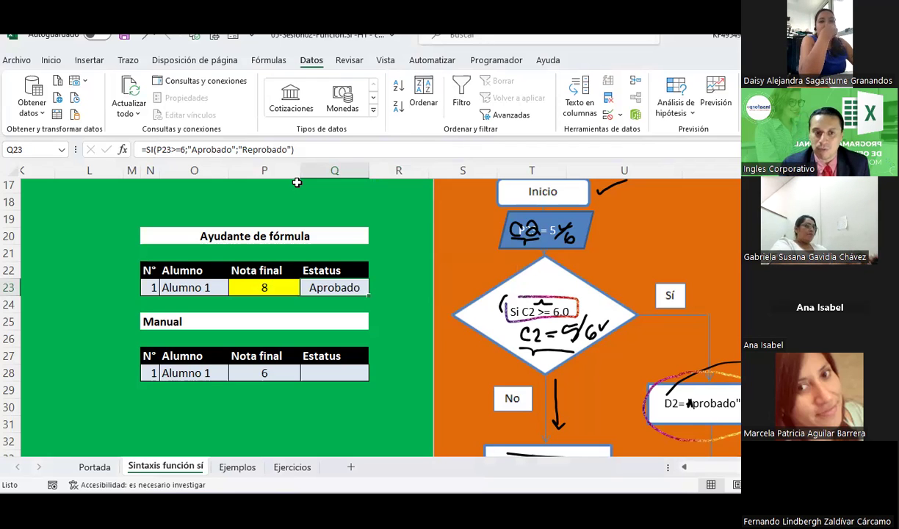
left_click(334, 372)
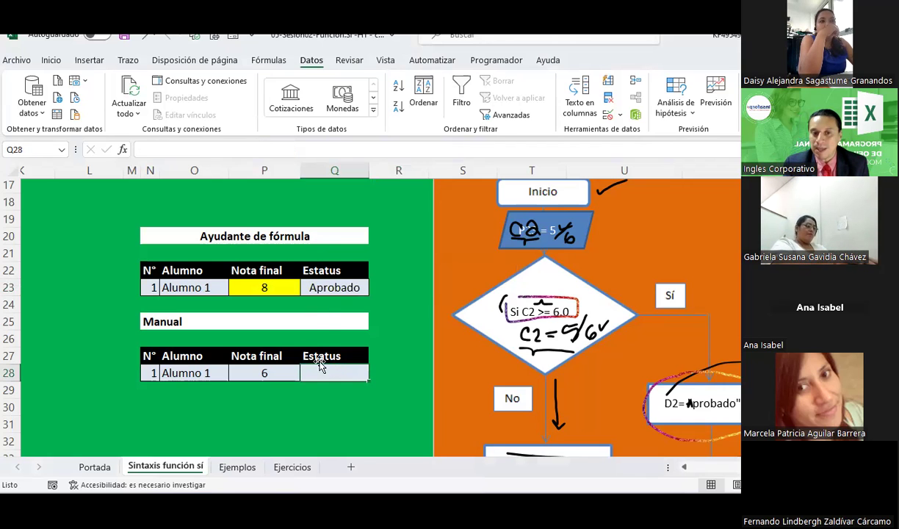
scroll(423, 323, "down", 1)
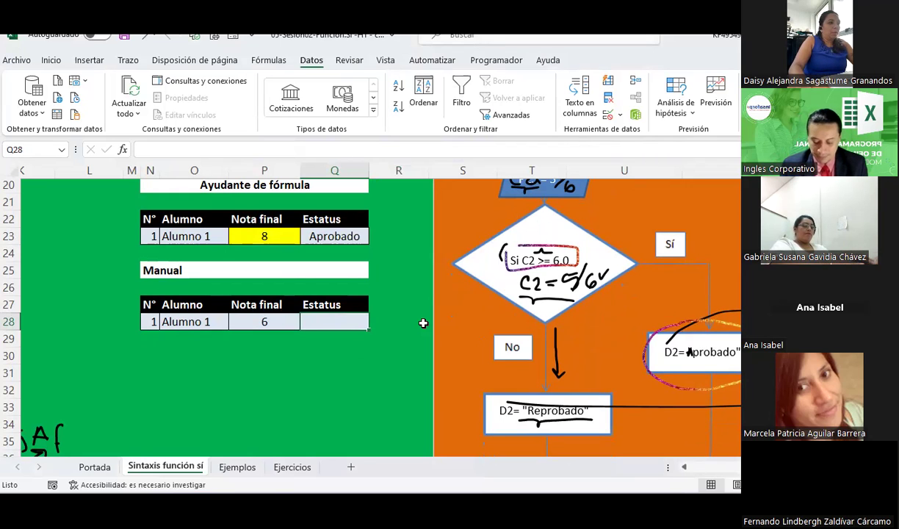
type("=")
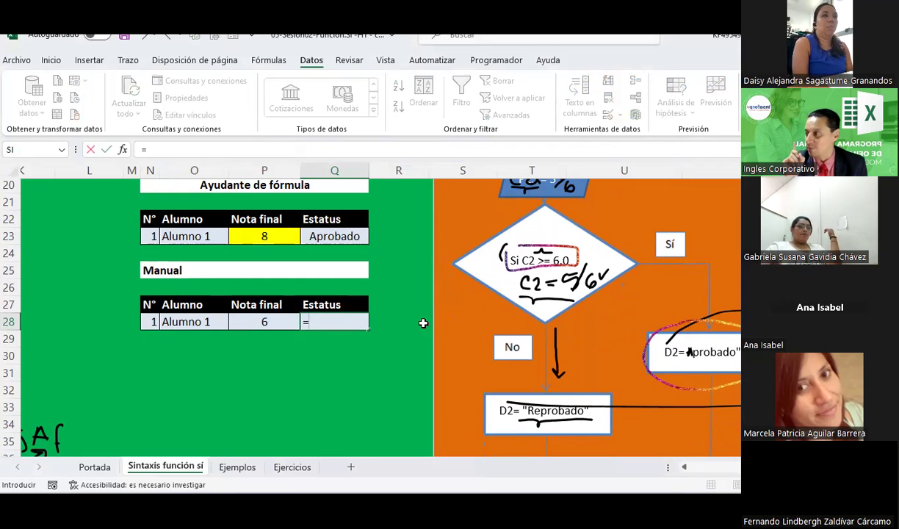
- Type =si(p28>=6;"Aprobado" into Q28 as the first arguments of the SI formula
type("si")
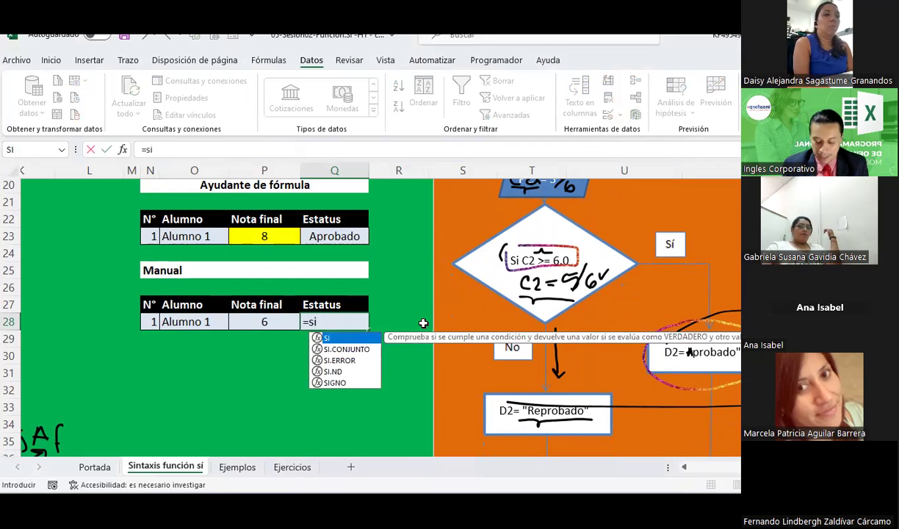
type("(")
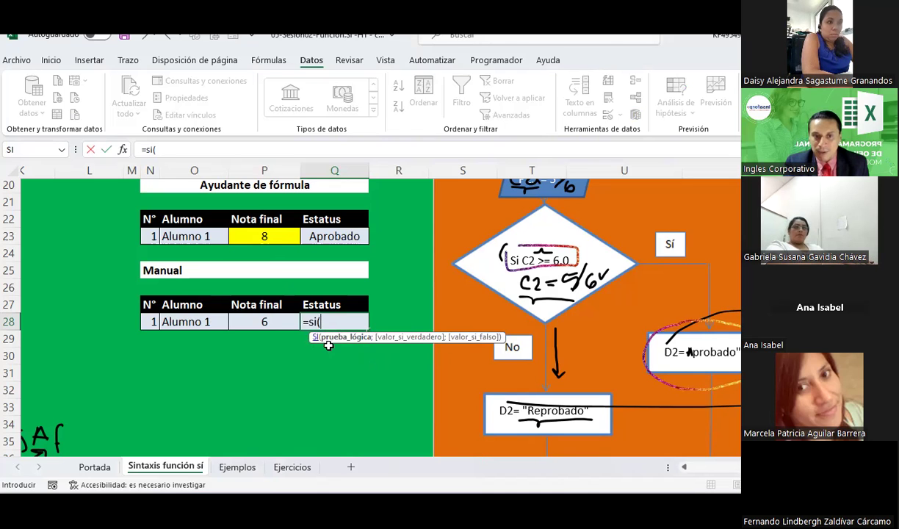
type("p28>")
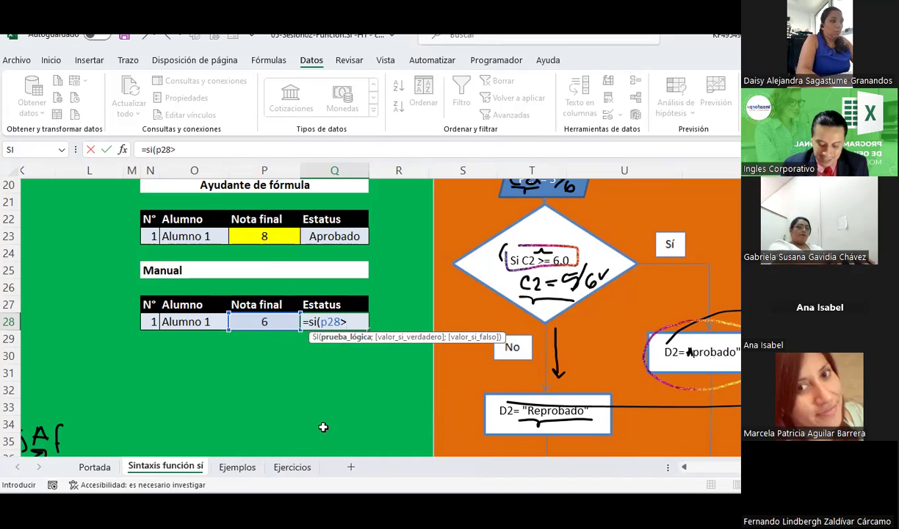
type("=6")
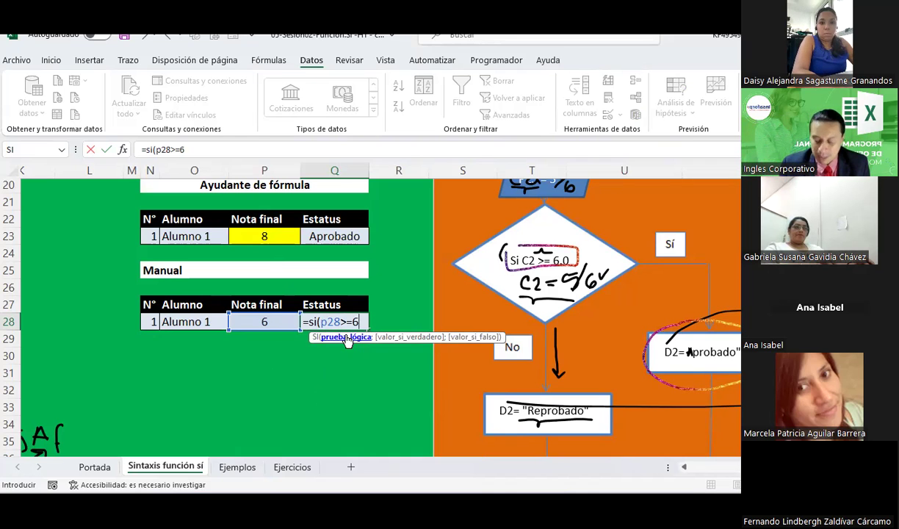
type(";")
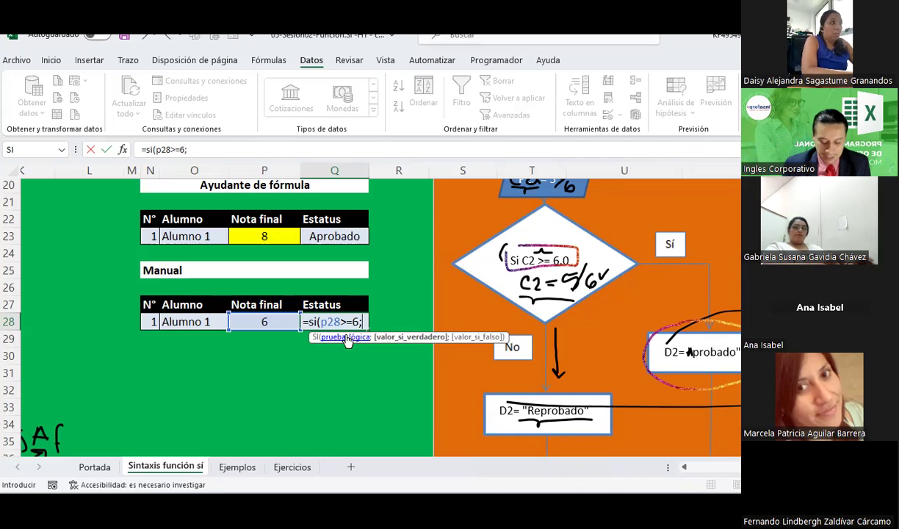
type("\"Apr")
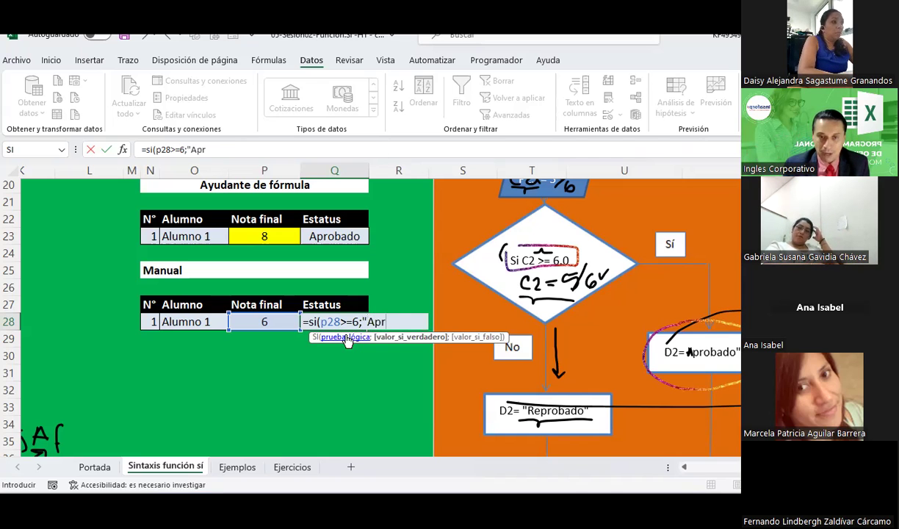
type("obado\"")
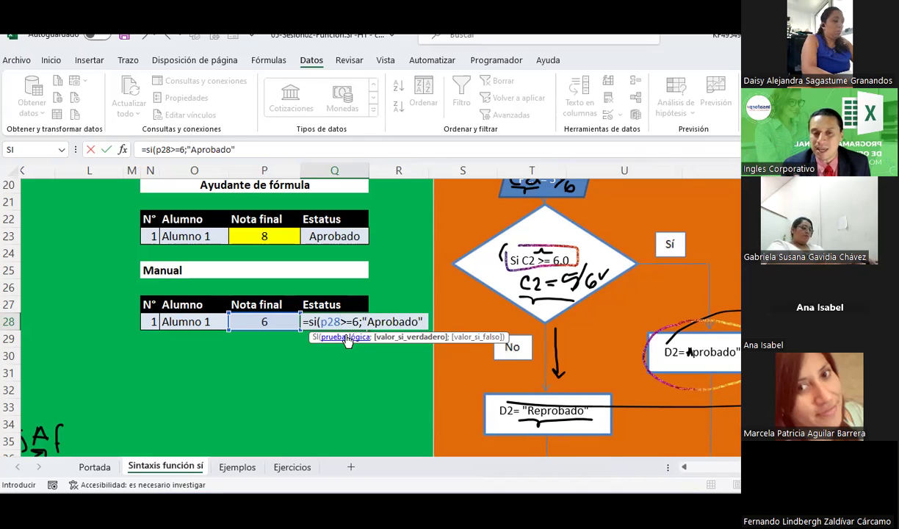
- Finish Q28 with ;"Reprobado") and a single closing parenthesis, then commit the formula
type(";")
type("Reprobado\"")
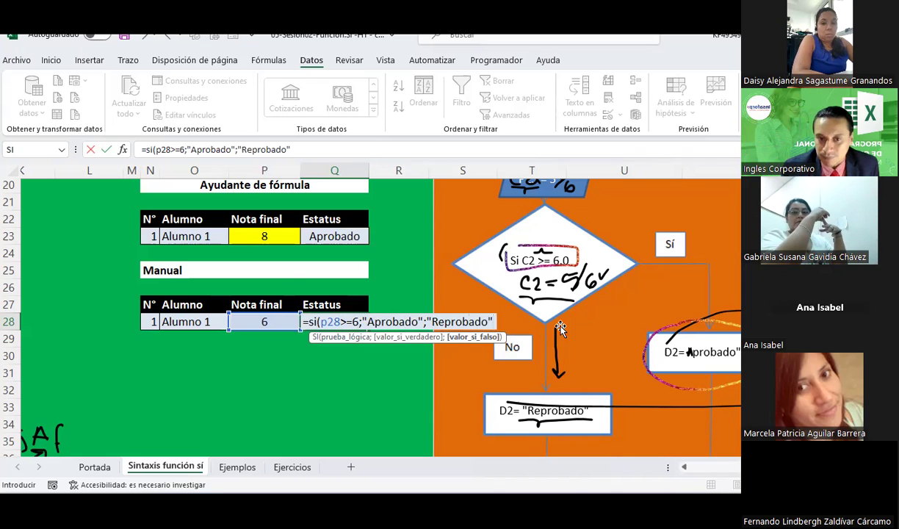
type(")")
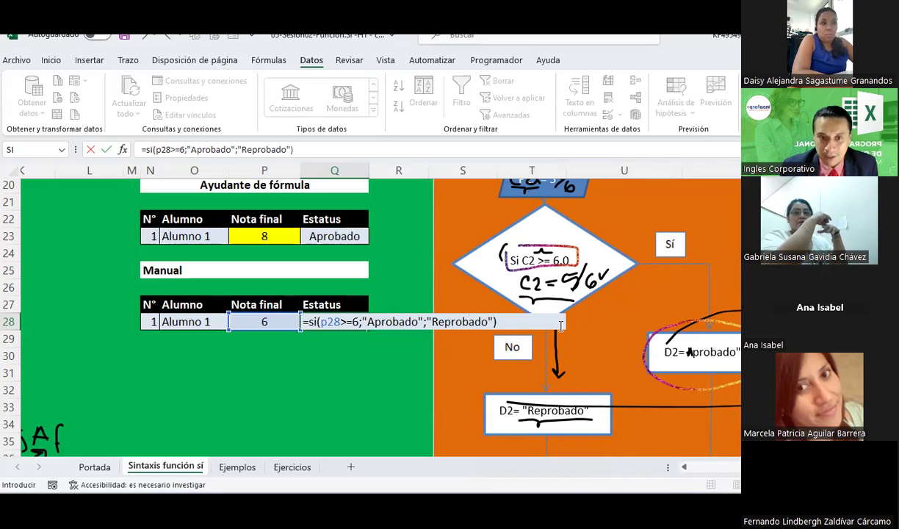
key("BackSpace")
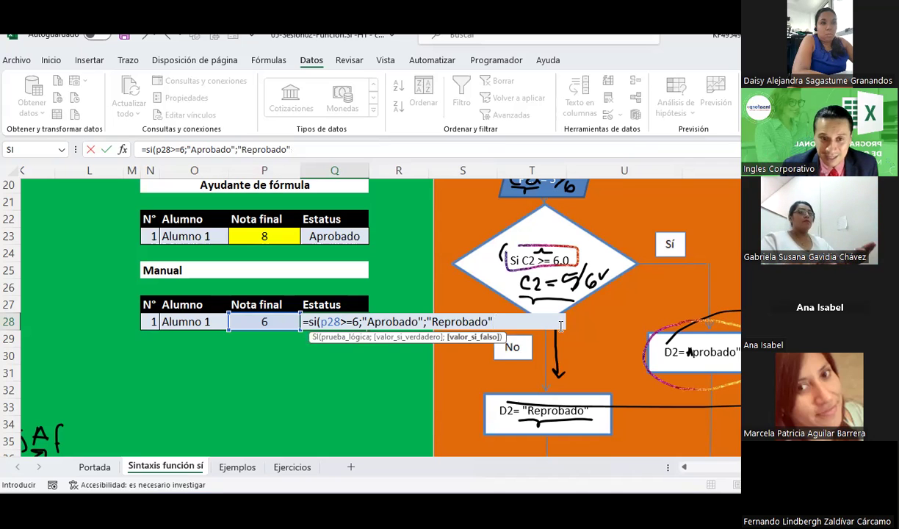
type(")")
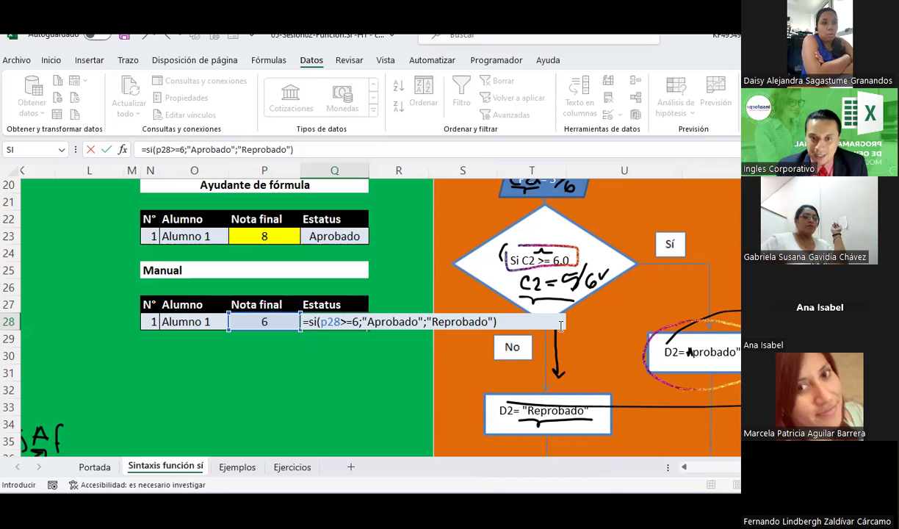
key("BackSpace")
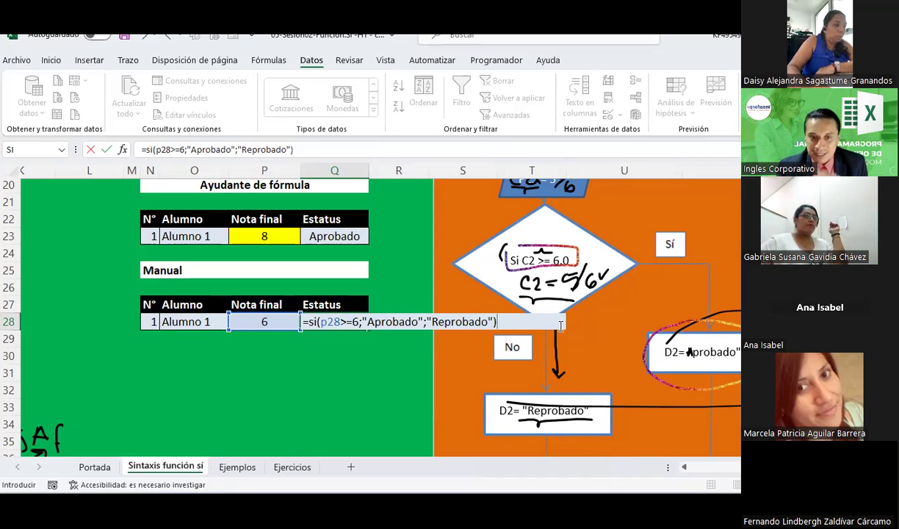
key("BackSpace")
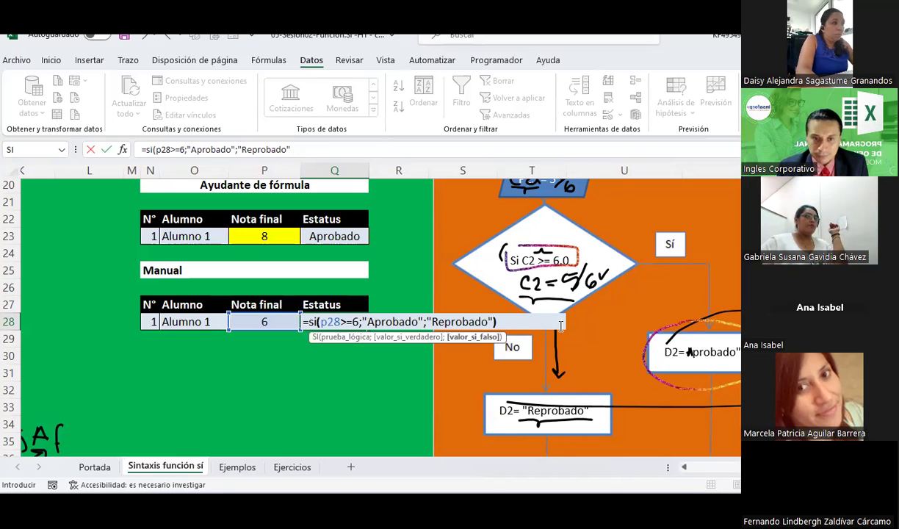
type("))))")
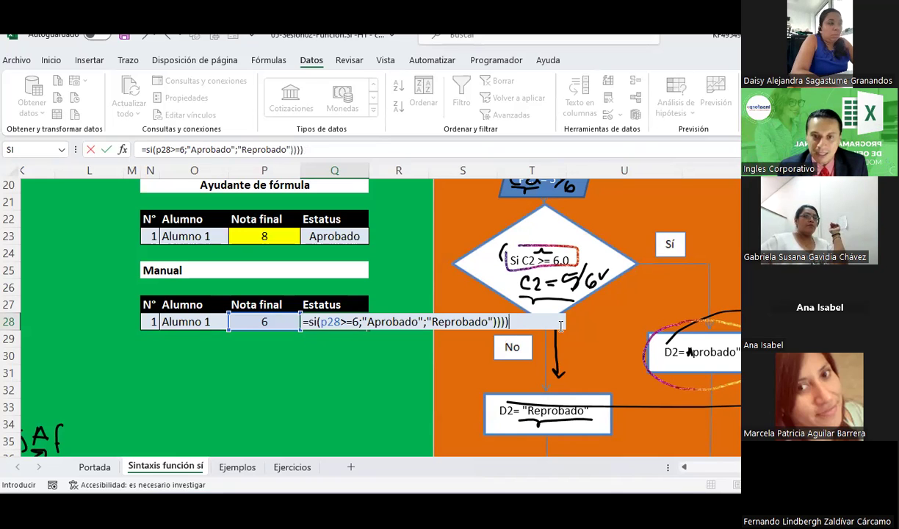
key("BackSpace")
key("BackSpace")
key("BackSpace")
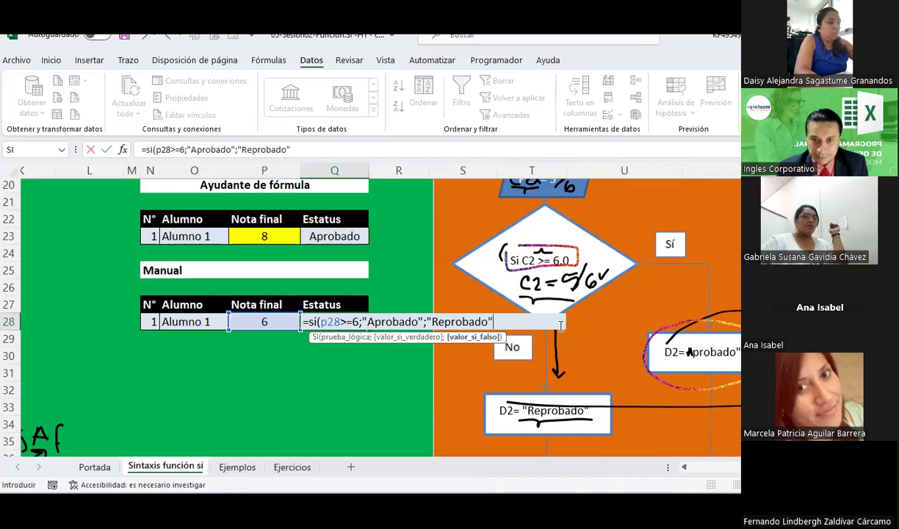
type(")")
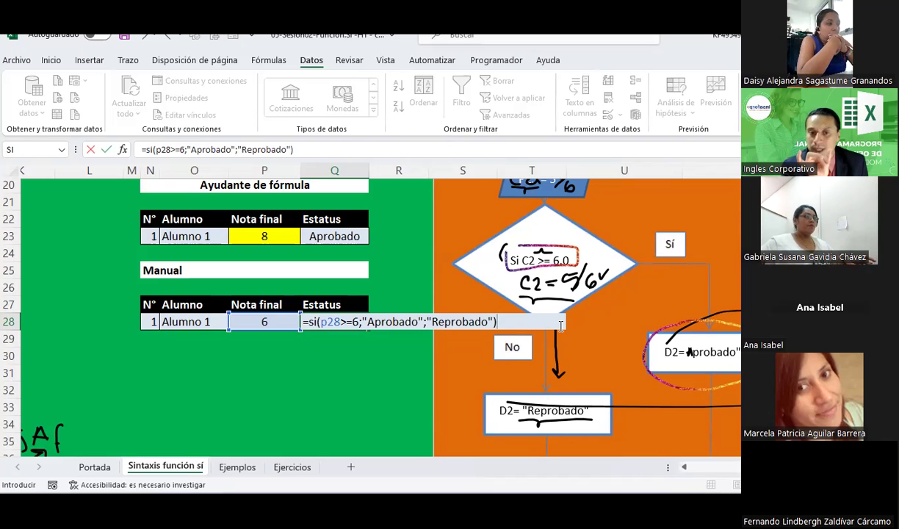
key("Return")
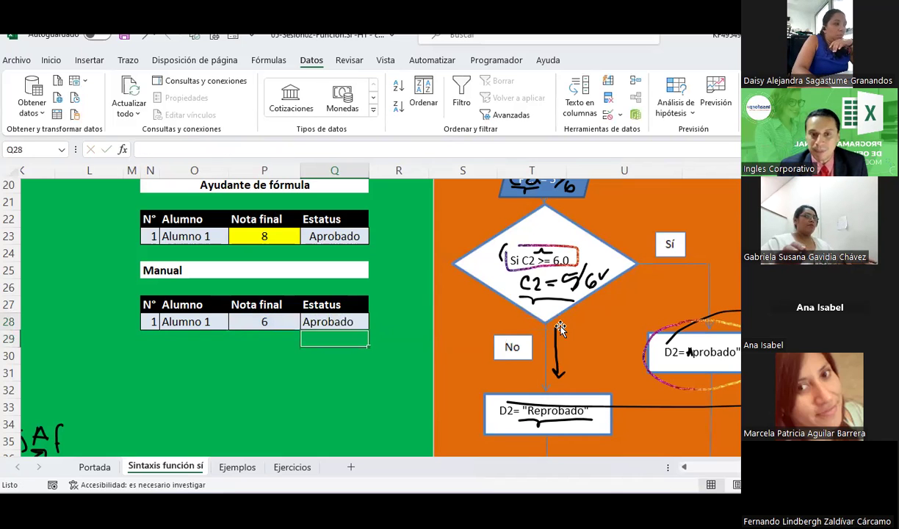
- Test the Q28 formula by entering grades 5 and 4 in P28
key("Up")
key("Left")
key("Right")
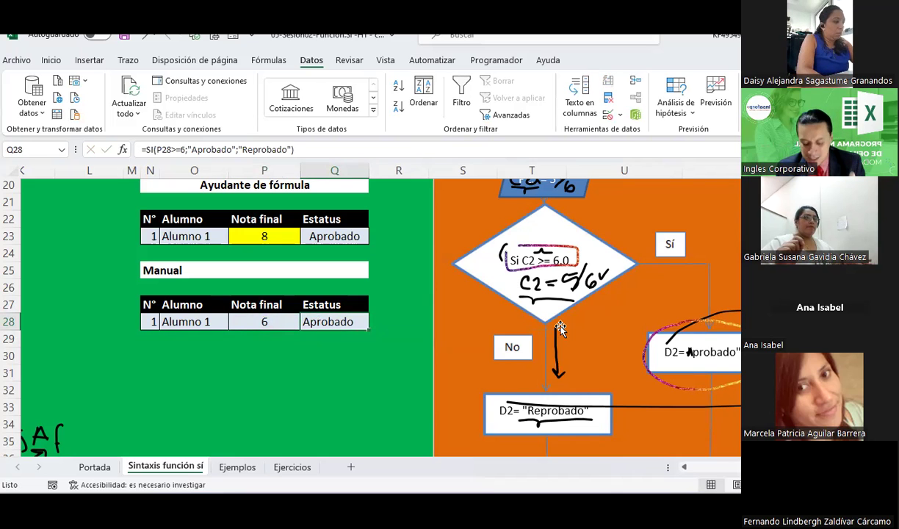
key("Left")
type("5")
key("Left")
key("Right")
type("5")
key("BackSpace")
type("4")
key("Left")
key("Right")
key("BackSpace")
- Try grades -1, 8, 12 and finally 10 in P28, checking Q28's Estatus each time
type("-1")
key("Return")
key("Up")
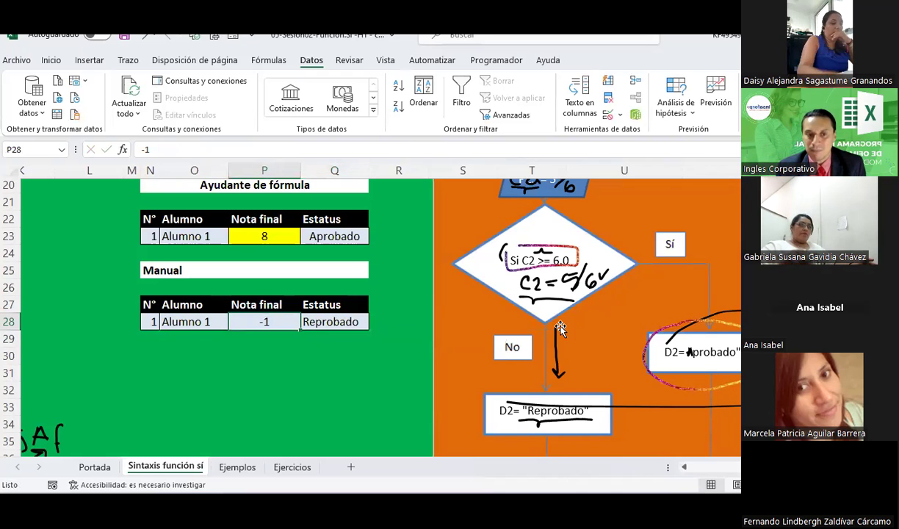
type("8")
key("Return")
key("Up")
type("12")
key("Return")
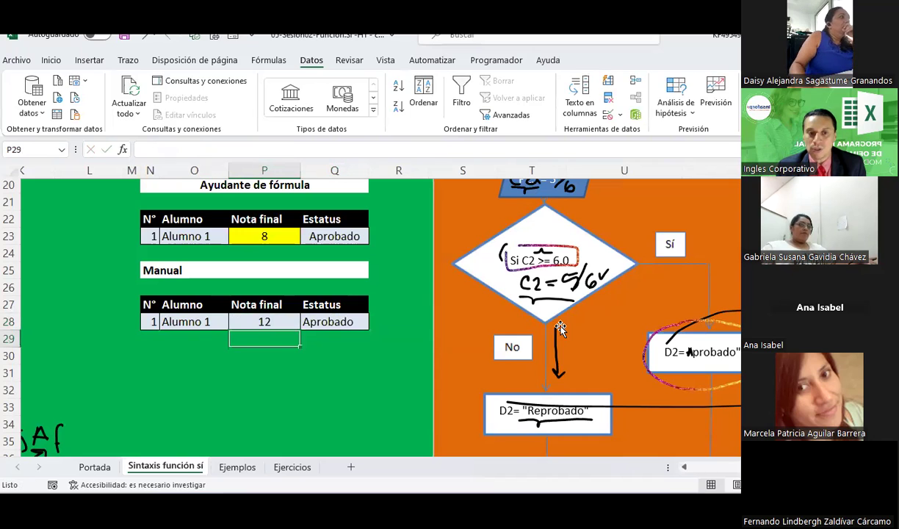
key("Up")
type("10")
key("Return")
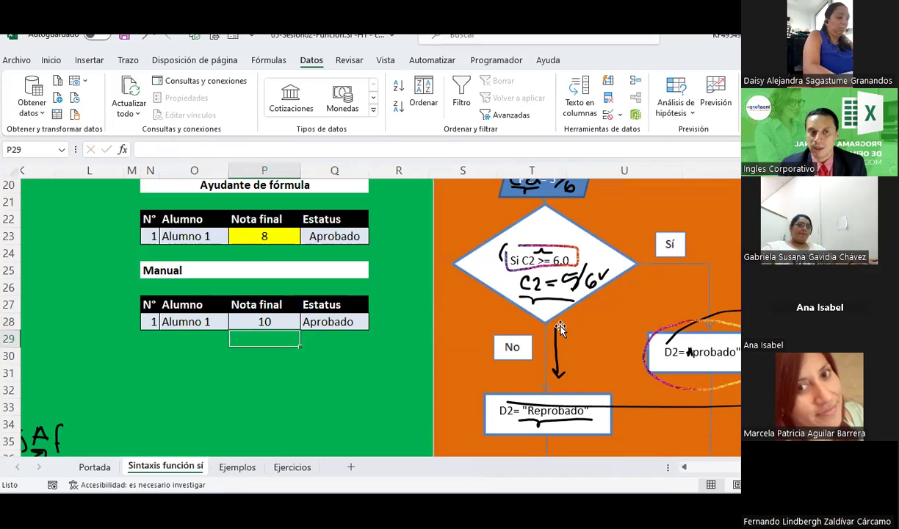
left_click(276, 322)
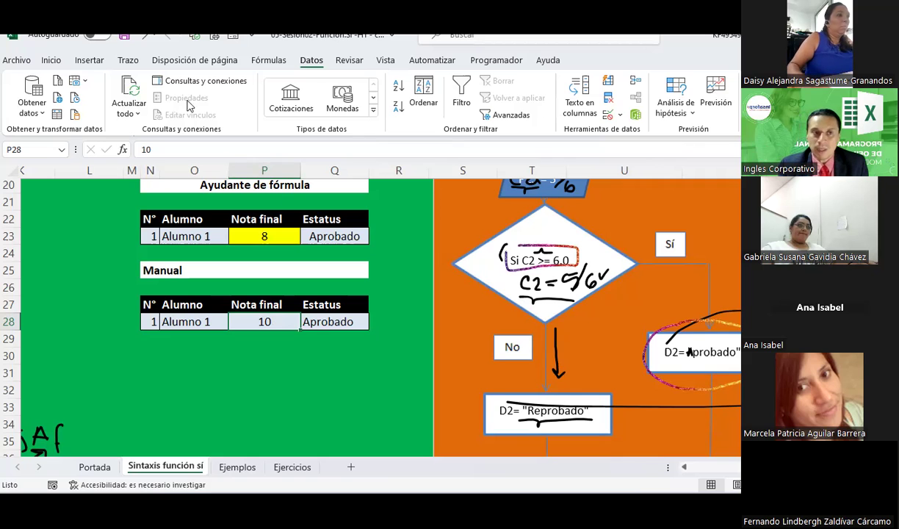
- Give the P28 grade cell the same yellow fill as P23
left_click(44, 63)
left_click(173, 106)
left_click(336, 385)
scroll(336, 379, "up", 1)
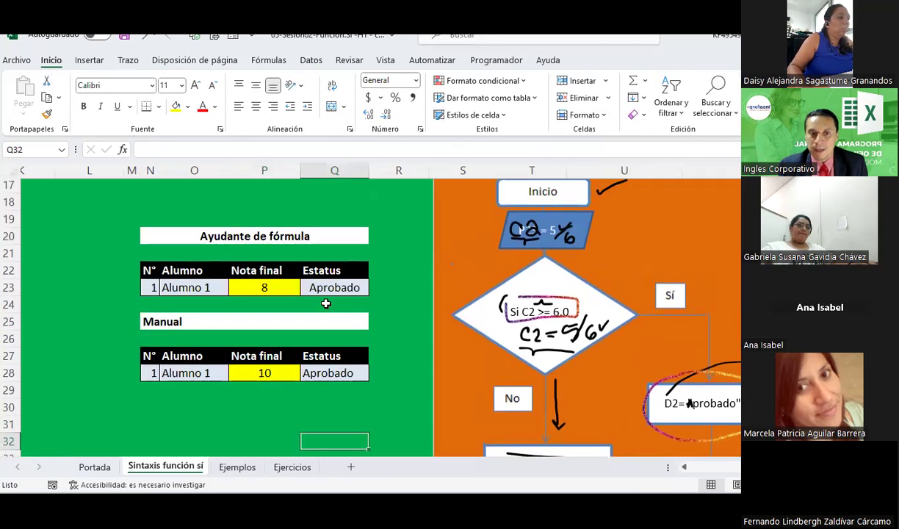
- Show Q23's =SI(P23>=6;"Aprobado";"Reprobado") formula inside the cell
left_click(328, 285)
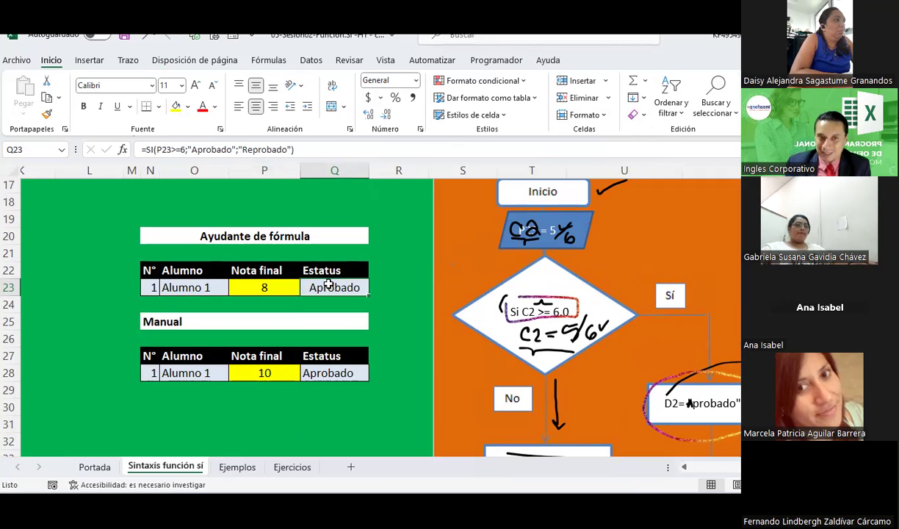
double_click(328, 285)
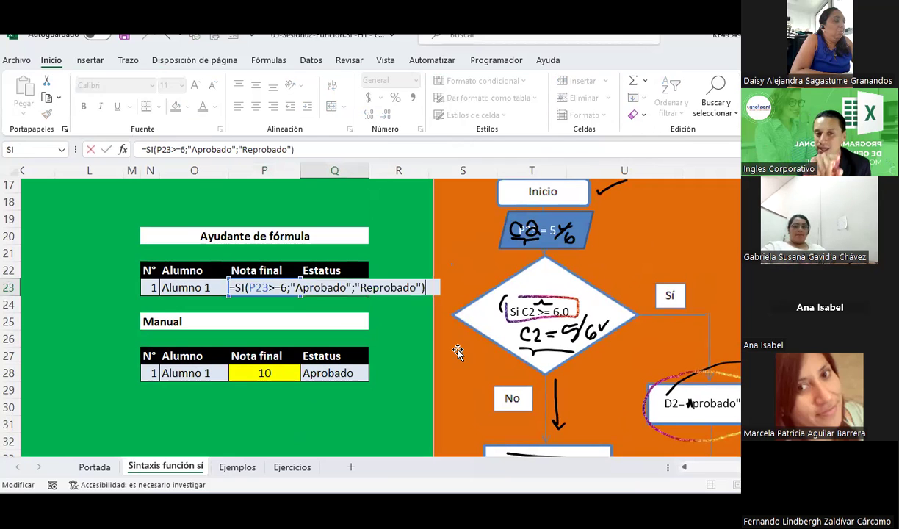
key("Escape")
key("F2")
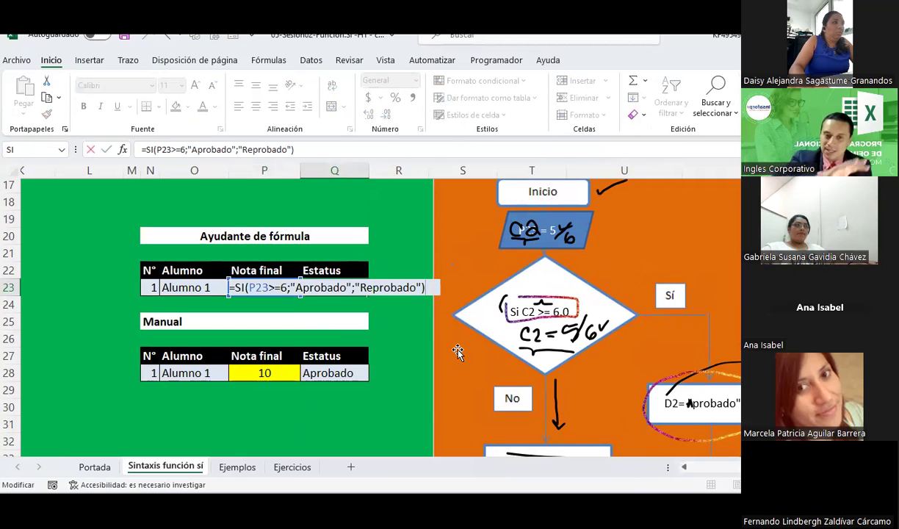
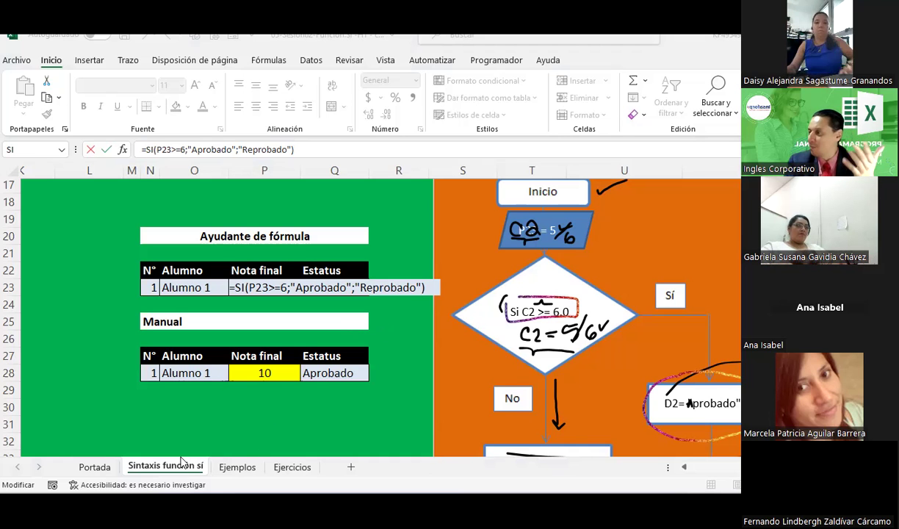
- Commit Q23's =SI(P23>=6;"Aprobado";"Reprobado") formula, cancel the validation warning, and review the formula
left_click(235, 468)
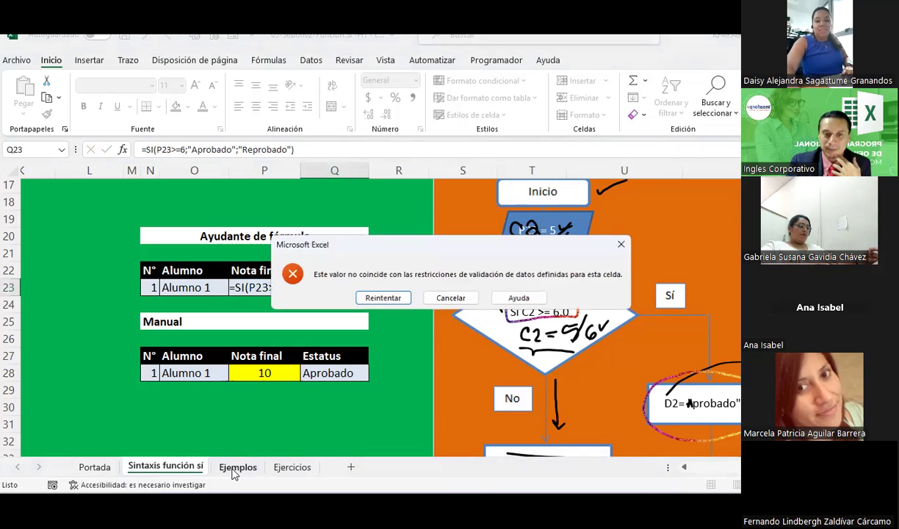
left_click(452, 299)
left_click(277, 431)
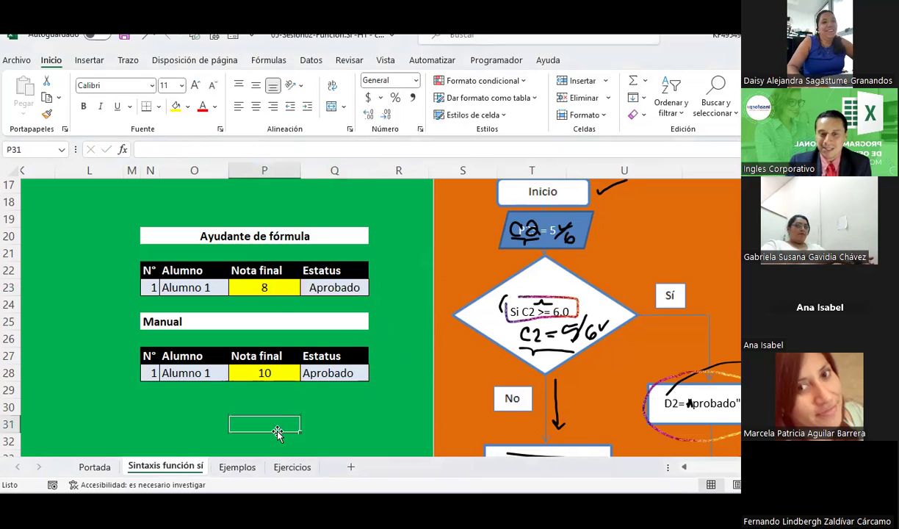
left_click(324, 293)
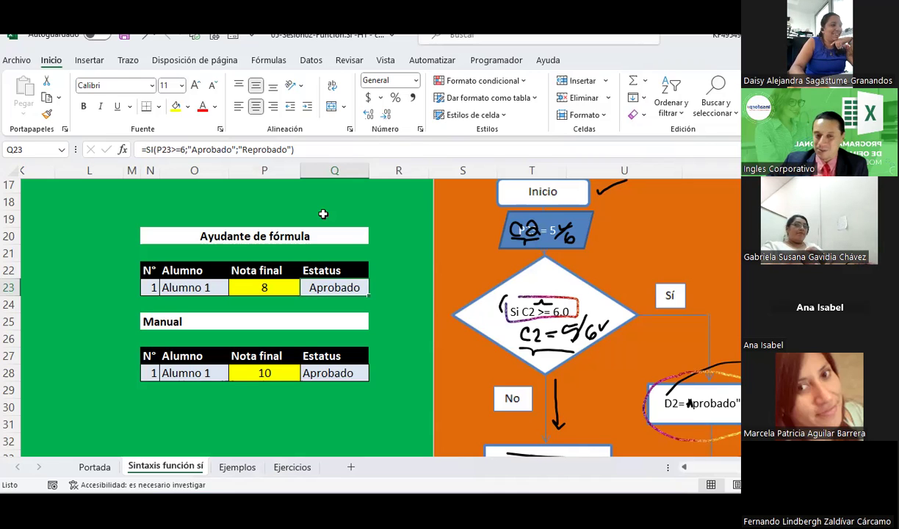
- Go to the Ejemplos sheet and return to its top-left with the SI exercise statement
left_click(237, 467)
left_click(507, 349)
scroll(507, 349, "down", 1)
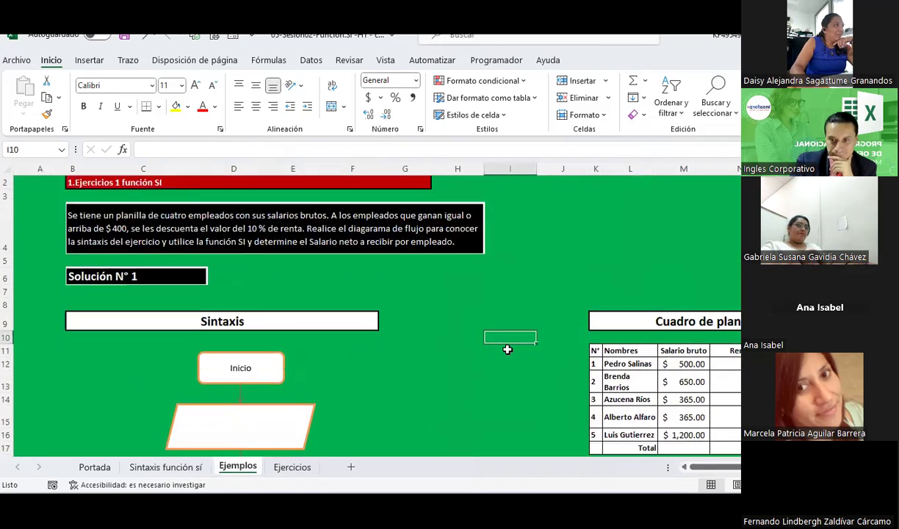
scroll(507, 349, "down", 1)
scroll(507, 349, "up", 1)
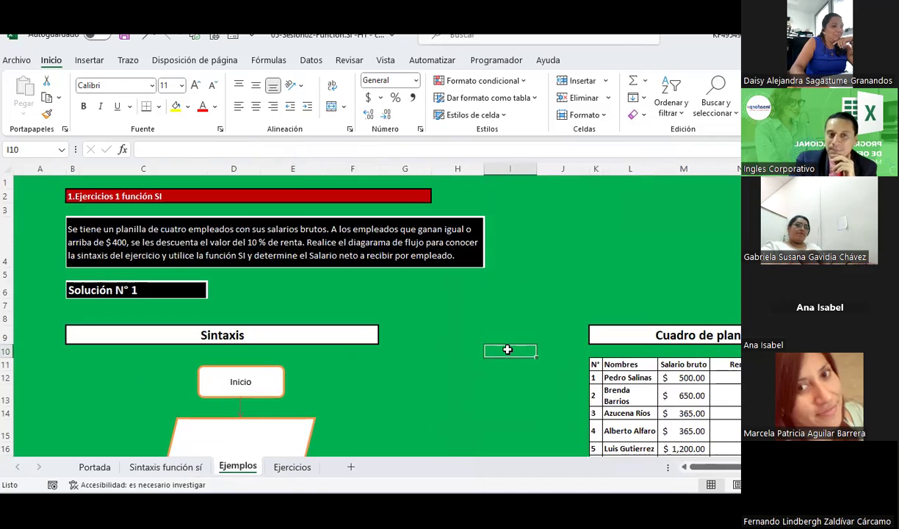
scroll(507, 350, "up", 1, "ctrl")
scroll(504, 347, "up", 1, "ctrl")
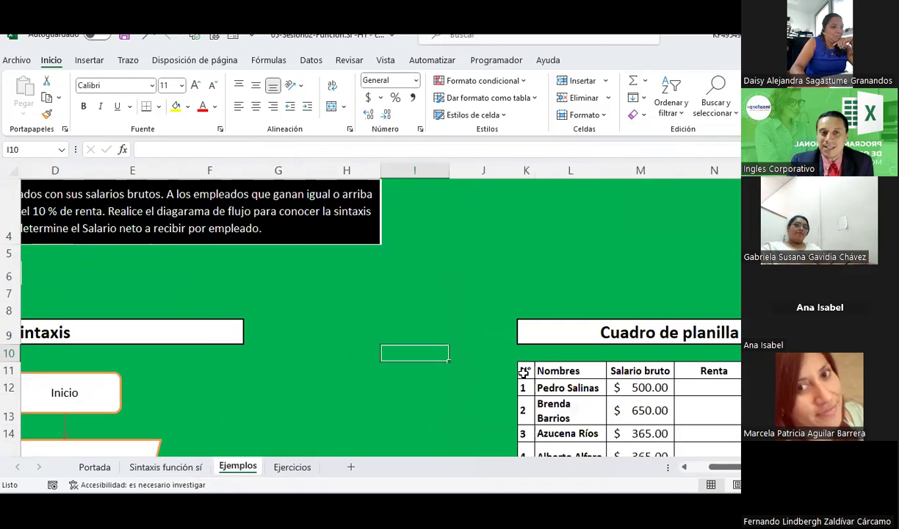
scroll(497, 345, "up", 3)
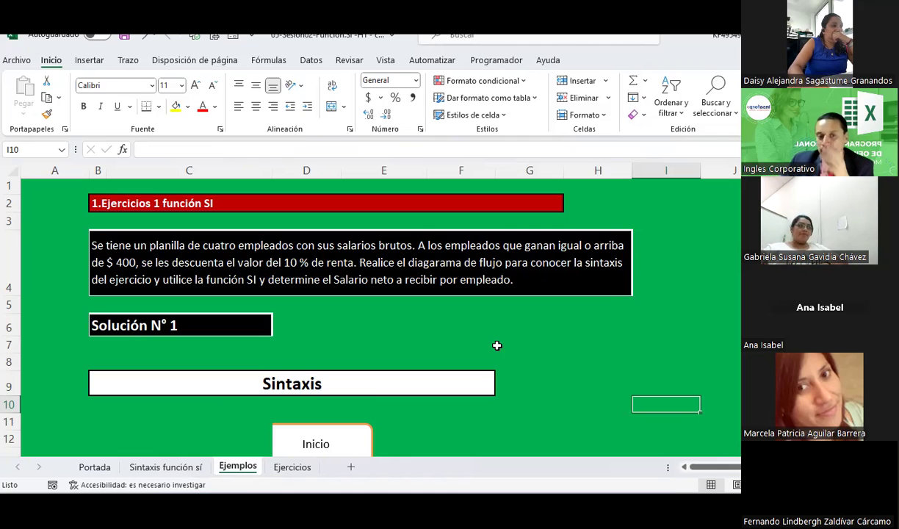
- Enter a bold Datos heading in H6 with a bottom border
left_click(583, 329)
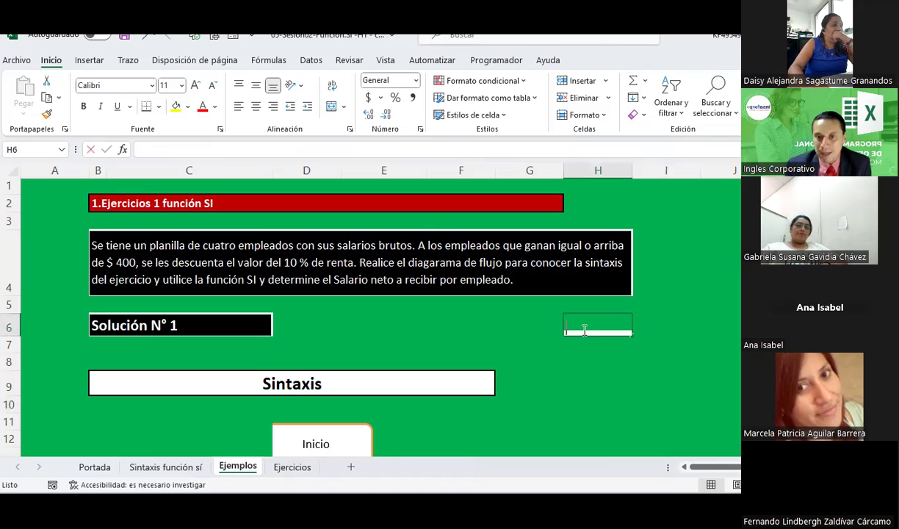
type("Datos")
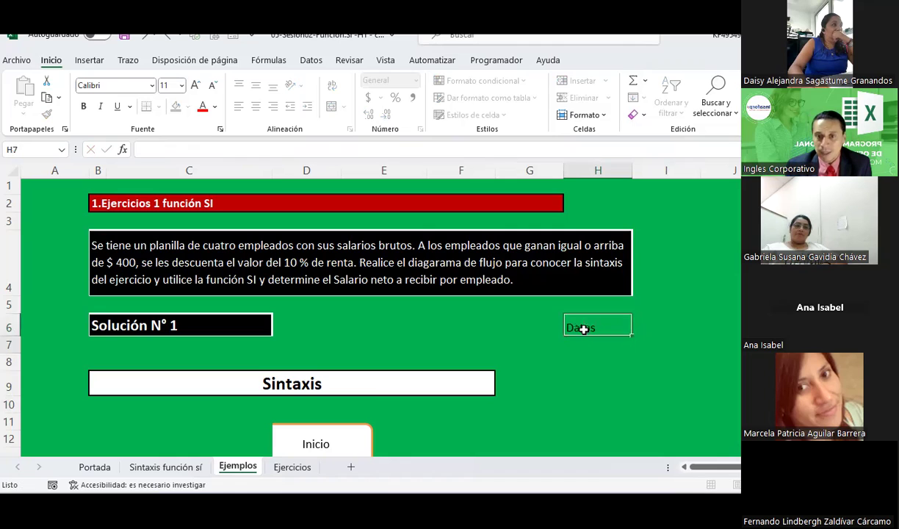
key("Return")
left_click(583, 329)
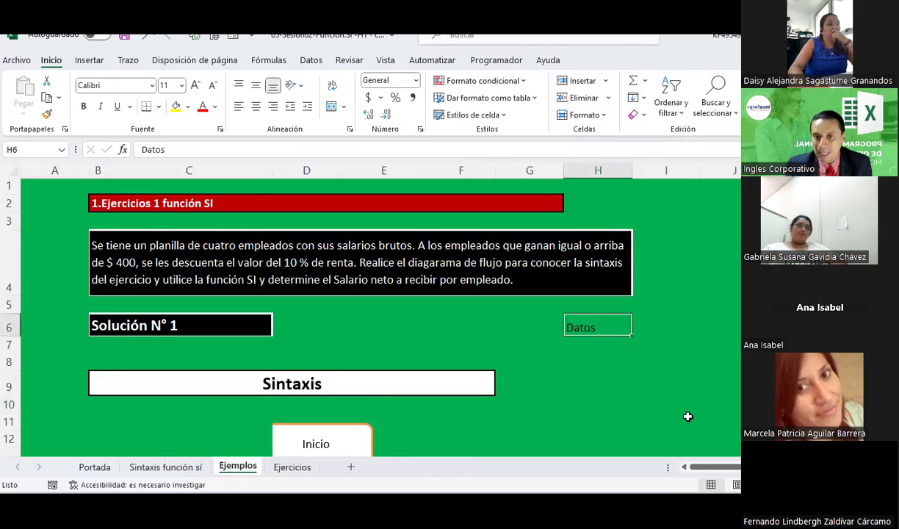
left_click(83, 105)
left_click(145, 106)
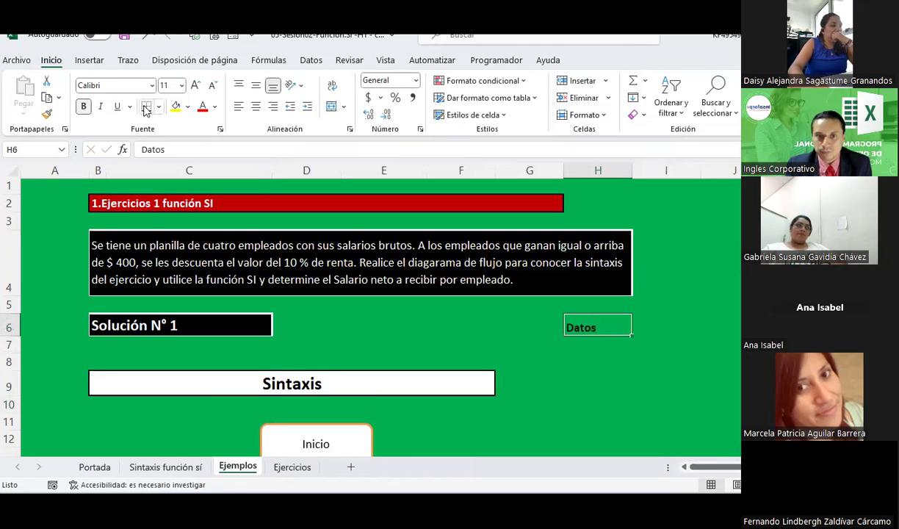
left_click(598, 360)
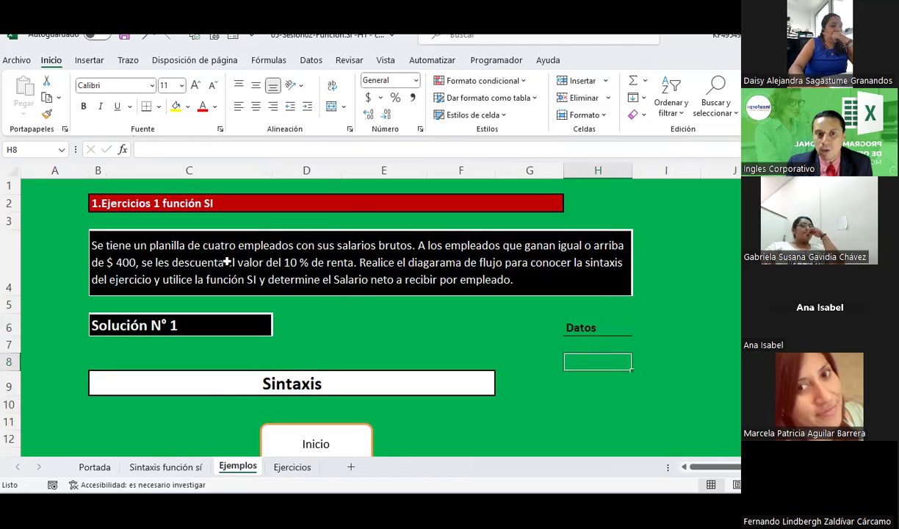
- Check the table's gross salaries, from the first (500) to the last (1,200)
scroll(391, 317, "down", 1)
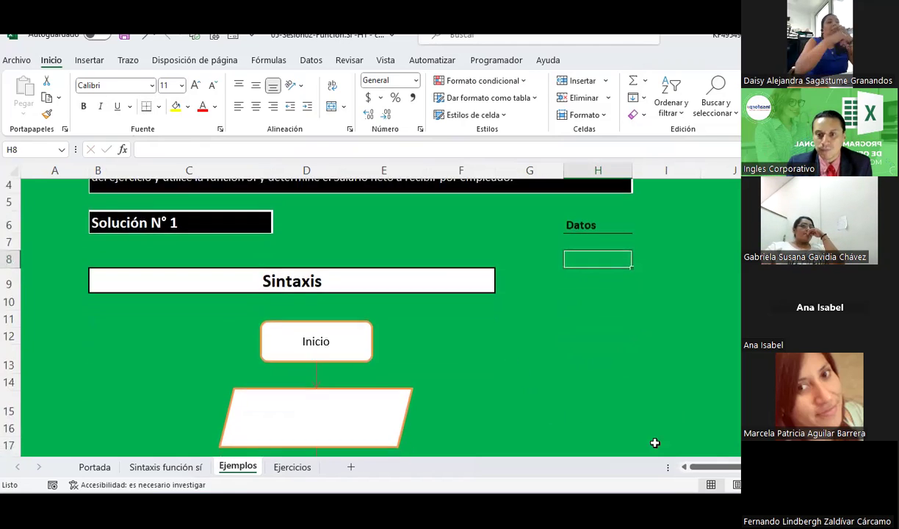
left_click_drag(716, 467, 739, 468)
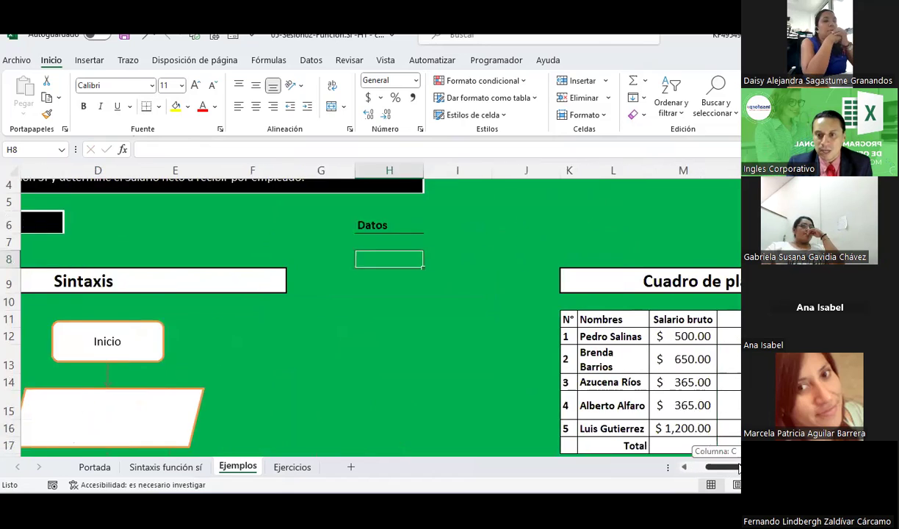
left_click(662, 336)
left_click(647, 428)
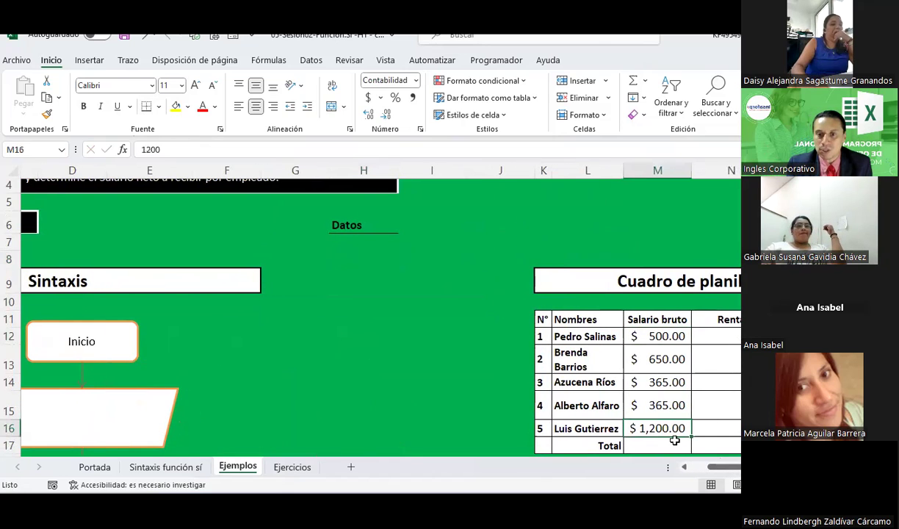
left_click_drag(701, 467, 683, 468)
scroll(483, 348, "up", 1)
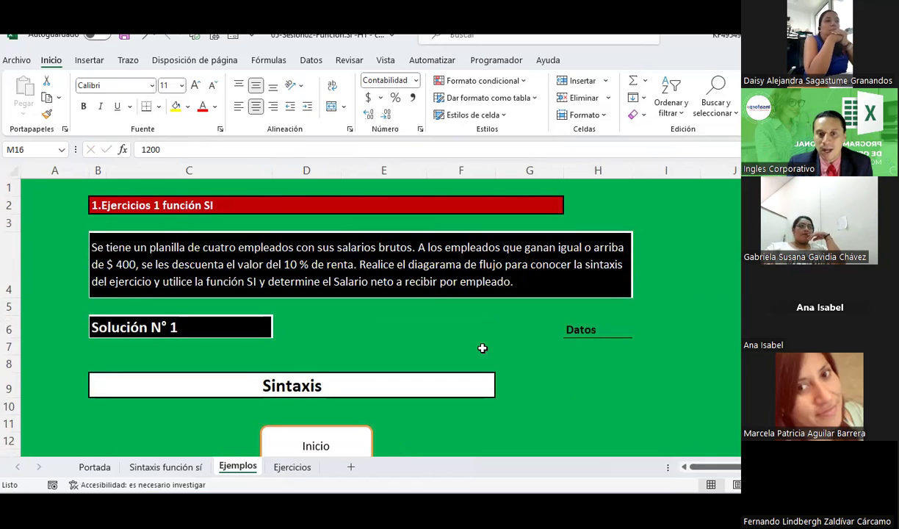
- Enter 'SB>= $400' in H8 and 'Descontar 10% de renta' in I8
left_click(590, 360)
type("SB")
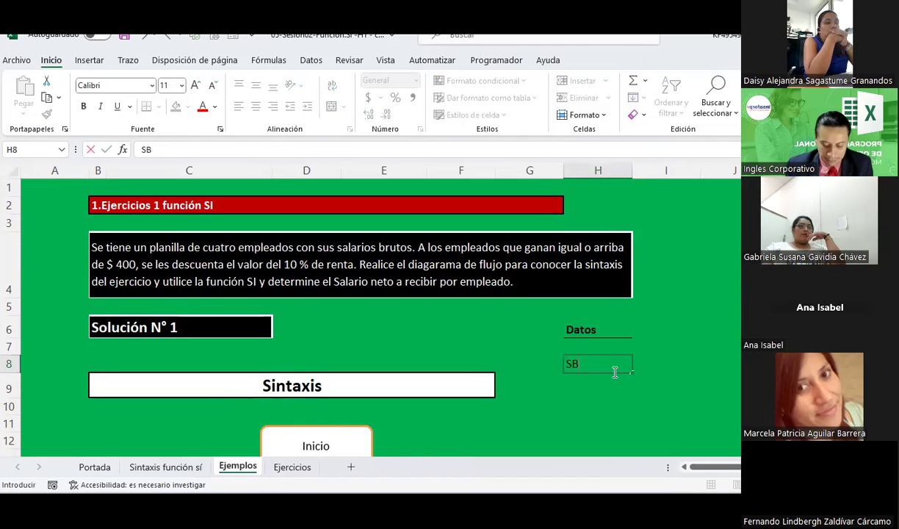
type(">=")
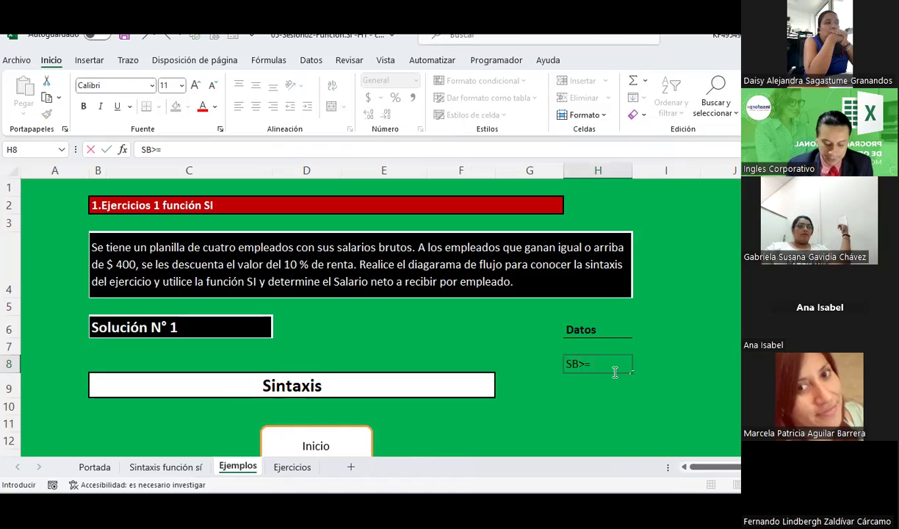
type(" $400")
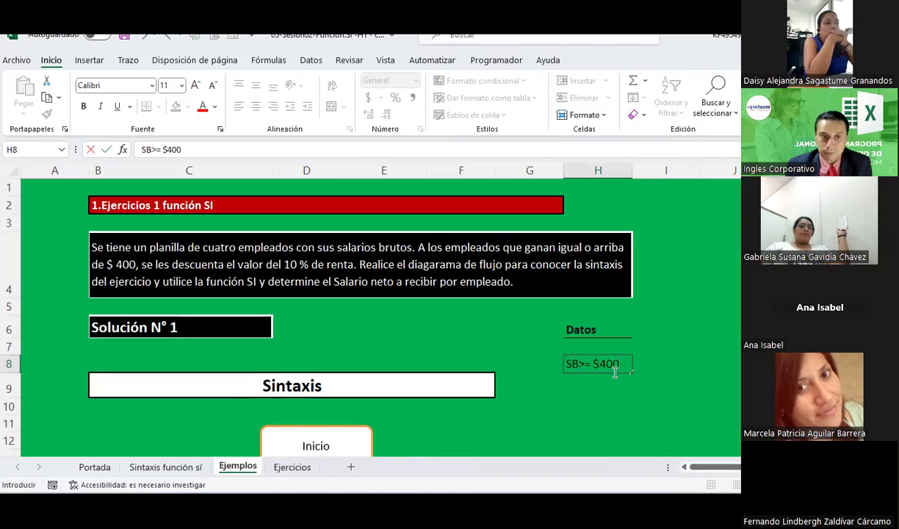
key("Return")
left_click(612, 370)
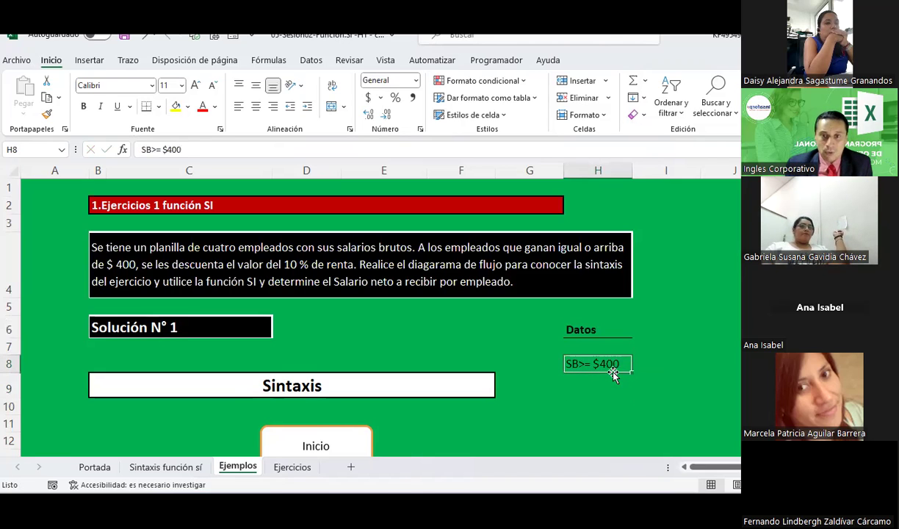
key("Up")
key("Down")
key("Right")
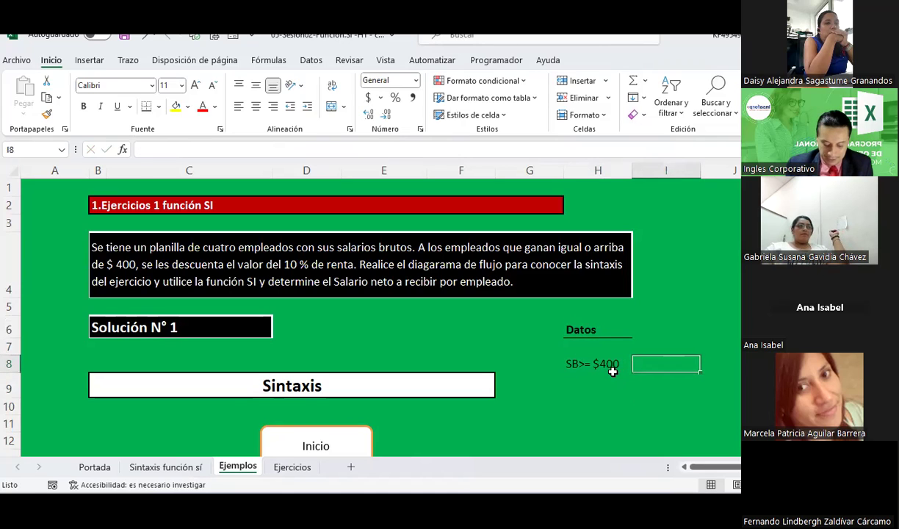
type("dE")
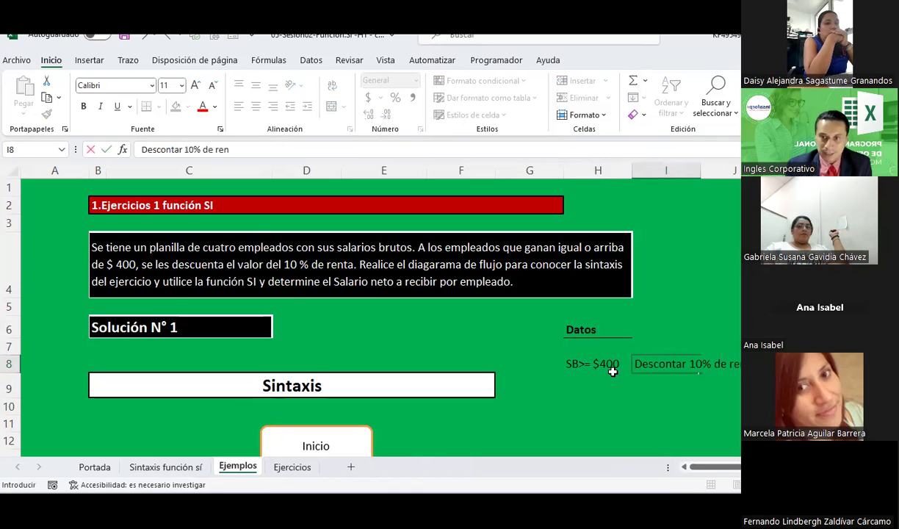
key("Return")
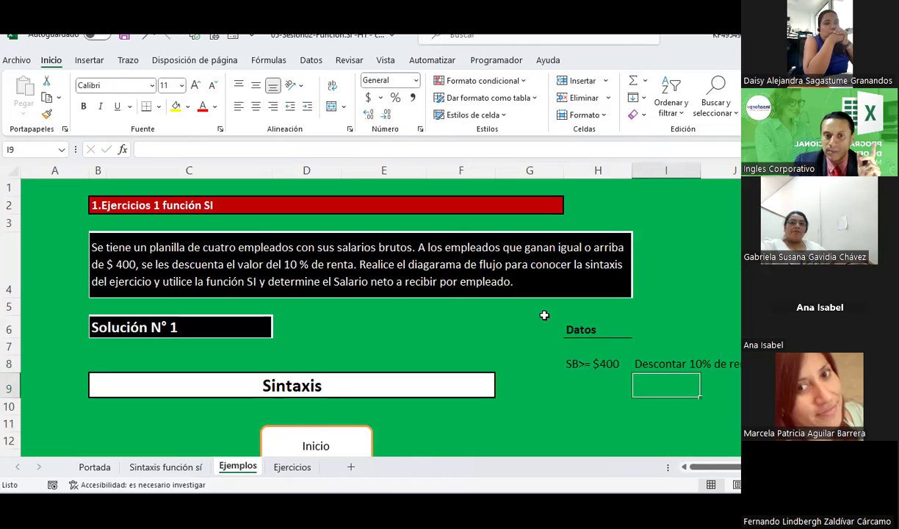
- Select the N°, Nombres and Salario bruto columns and inspect cells N12 and O12
scroll(545, 315, "down", 1)
left_click_drag(712, 466, 727, 467)
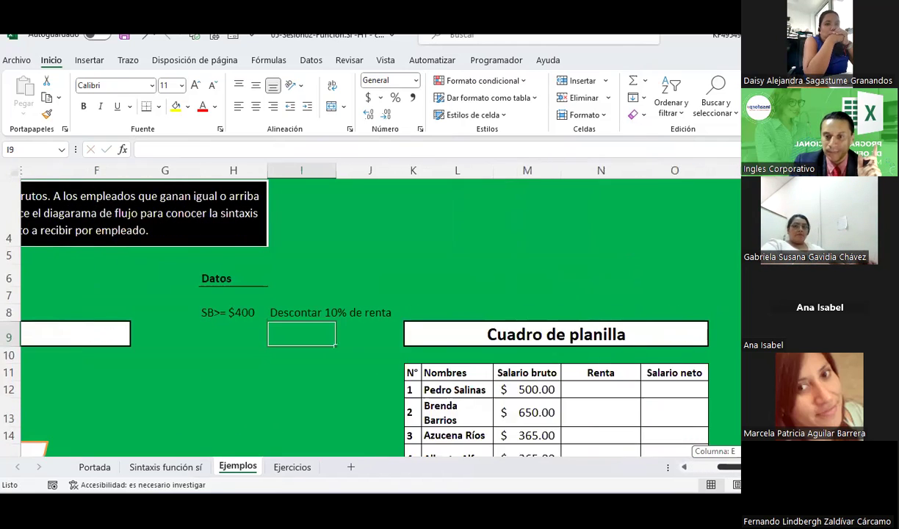
scroll(655, 373, "down", 1)
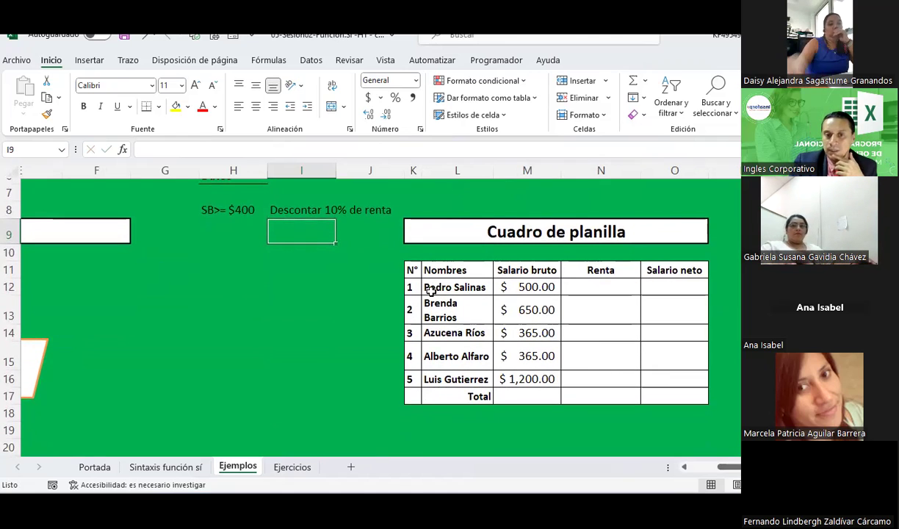
mouse_move(412, 271)
left_mouse_down()
mouse_move(522, 344)
mouse_move(529, 379)
left_mouse_up()
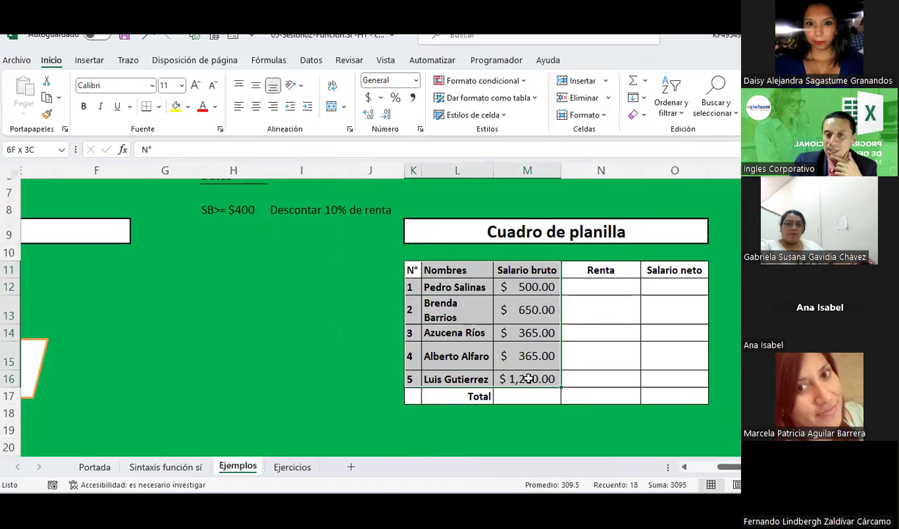
left_click(607, 288)
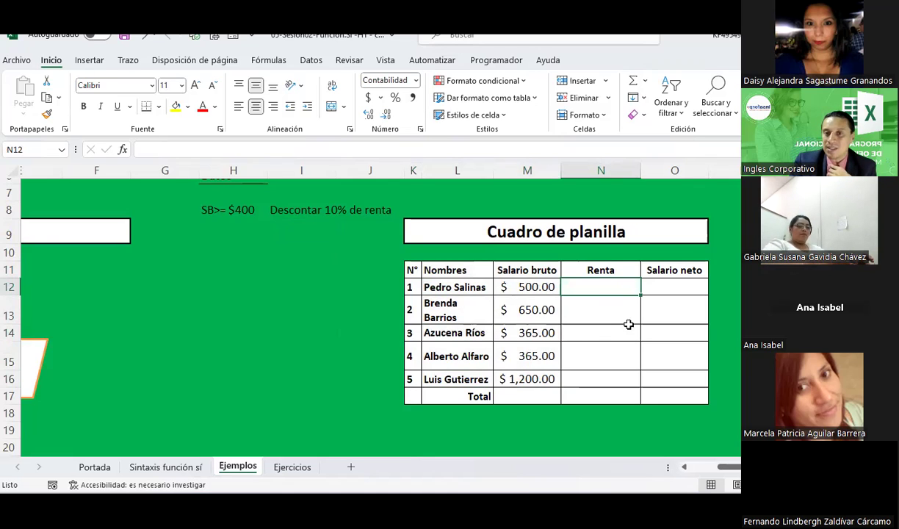
left_click(682, 288)
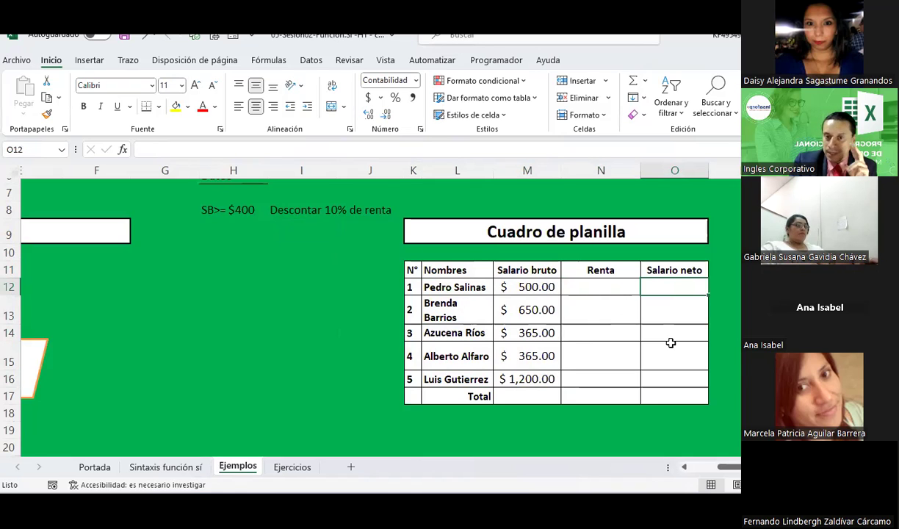
scroll(661, 331, "down", 2)
scroll(661, 331, "up", 2)
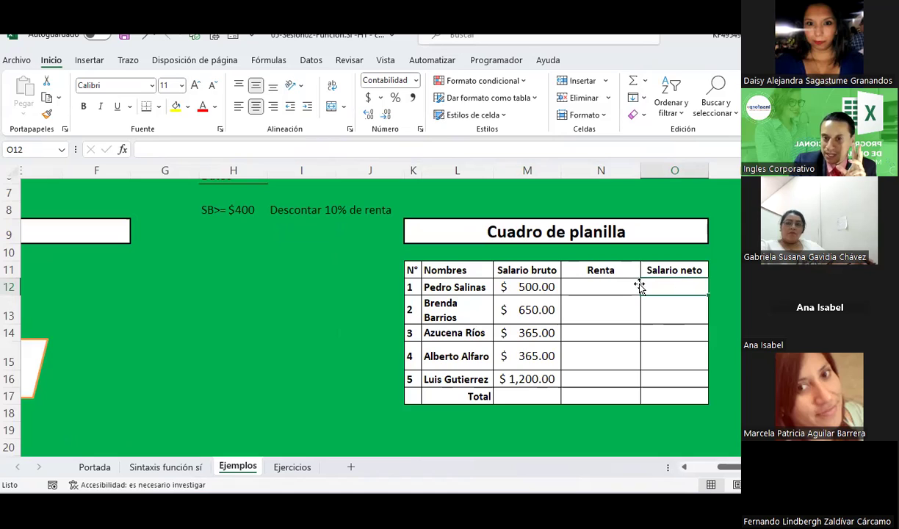
- Hide the Renta column
left_click(595, 170)
right_click(601, 171)
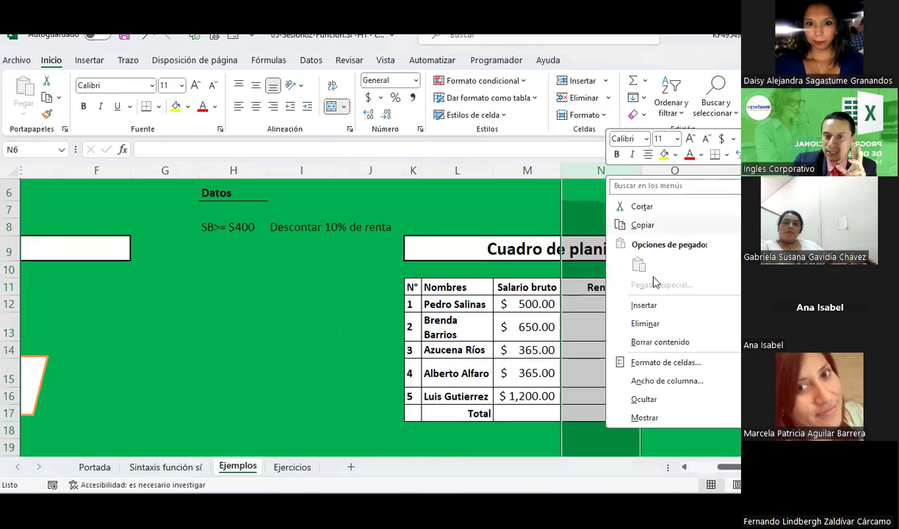
left_click(644, 399)
left_click(595, 287)
left_click(596, 304)
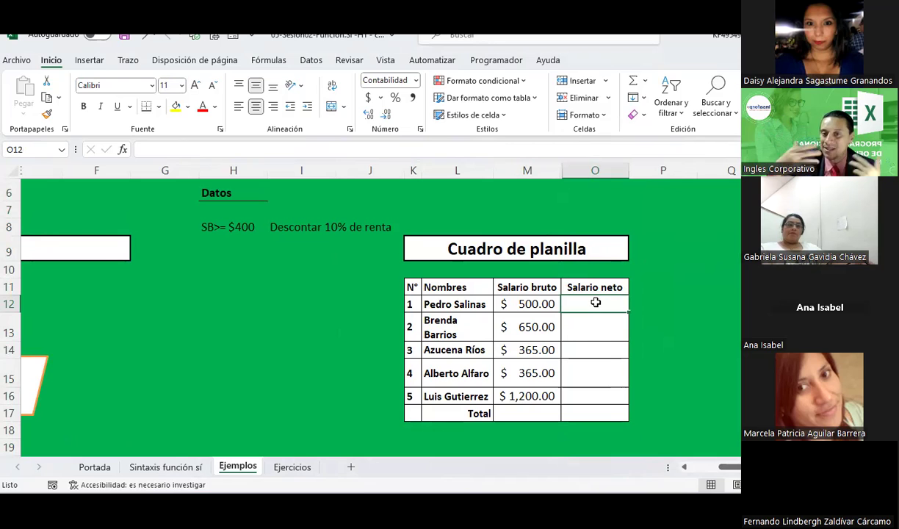
- Unhide the Renta column between Salario bruto and Salario neto
left_click_drag(544, 170, 579, 171)
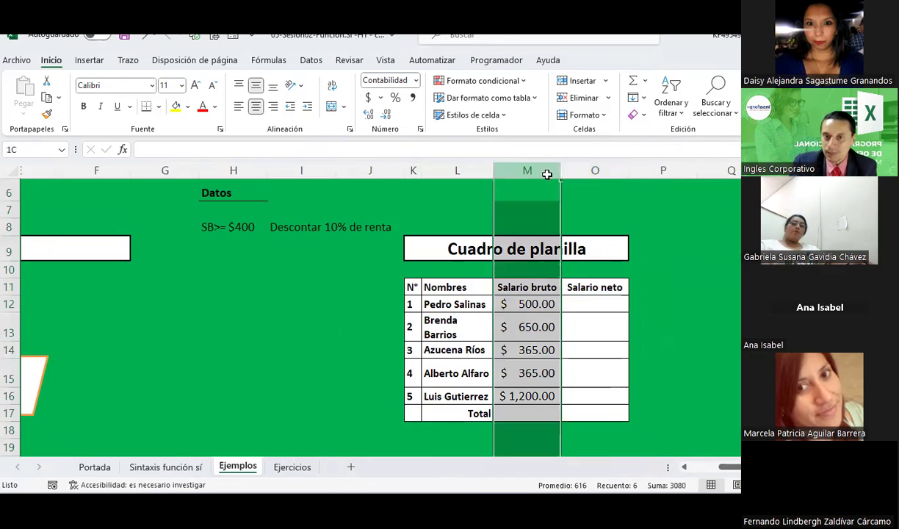
right_click(578, 171)
left_click(614, 409)
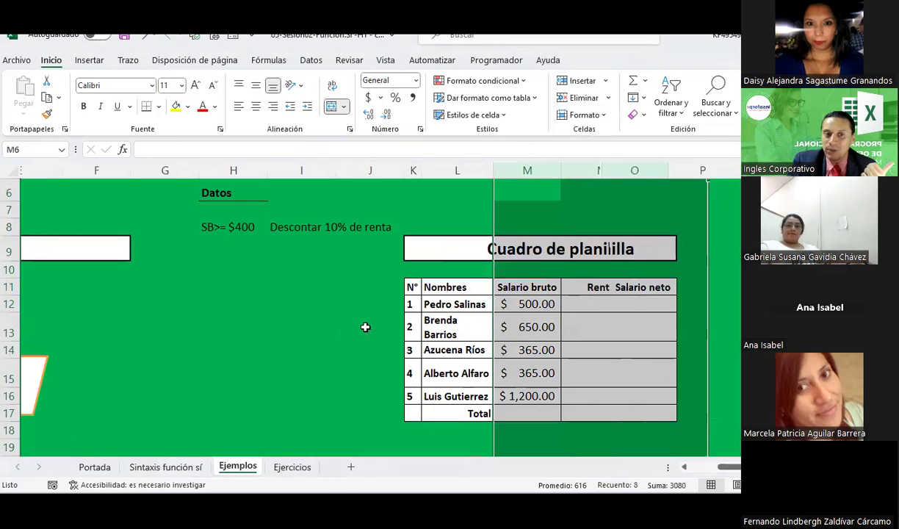
left_click(280, 291)
scroll(280, 292, "up", 1)
scroll(281, 291, "down", 1)
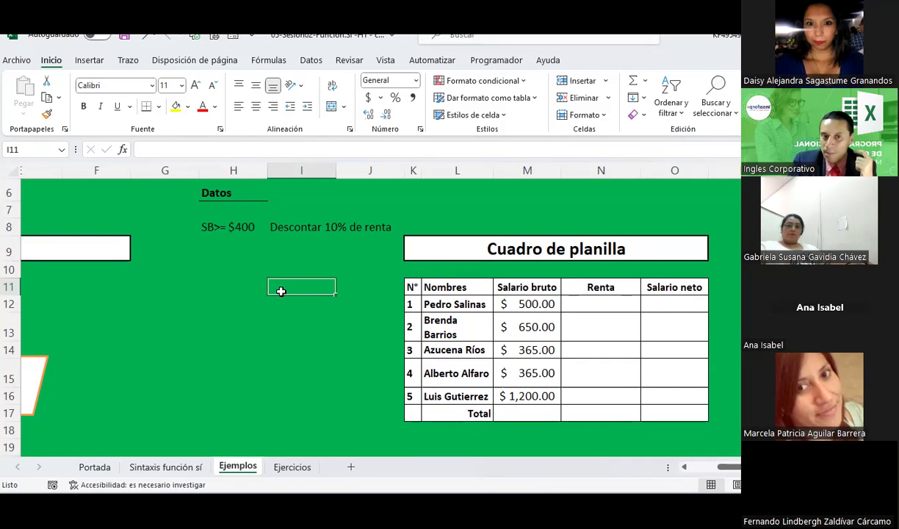
left_click(234, 224)
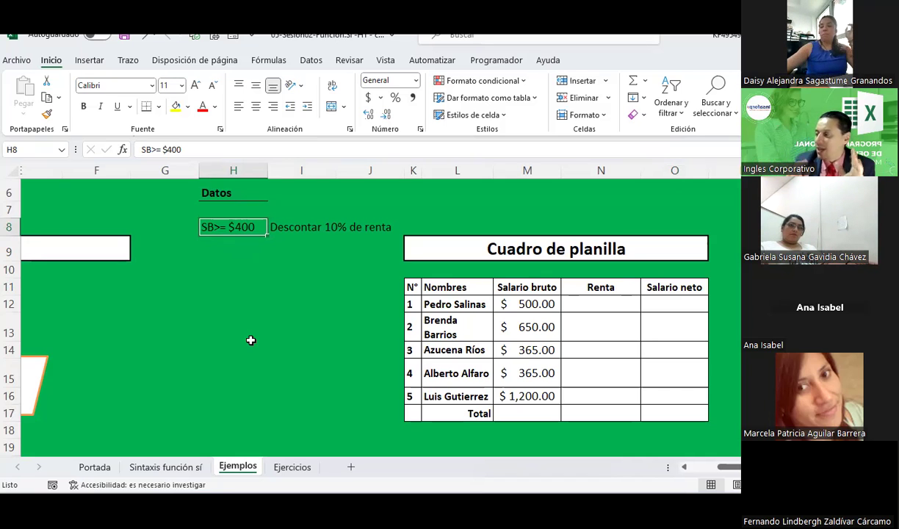
left_click(613, 300)
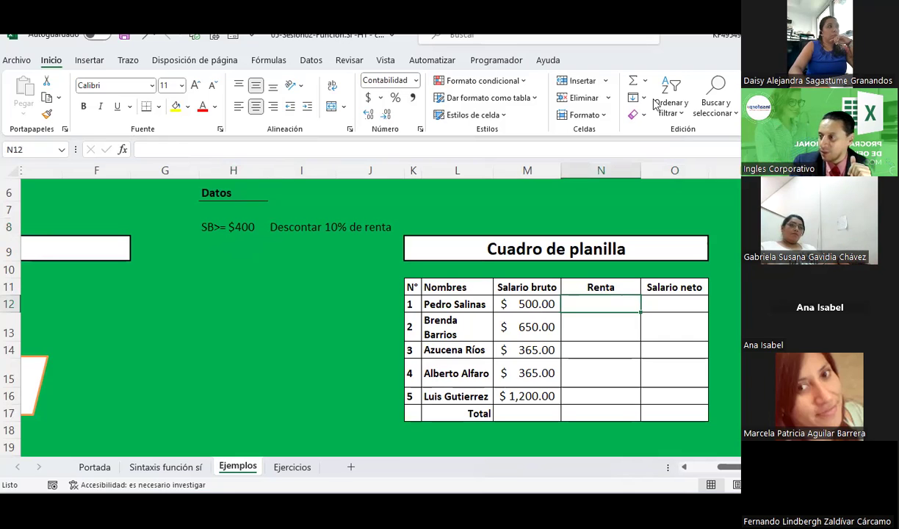
left_click(227, 266)
left_click(223, 254)
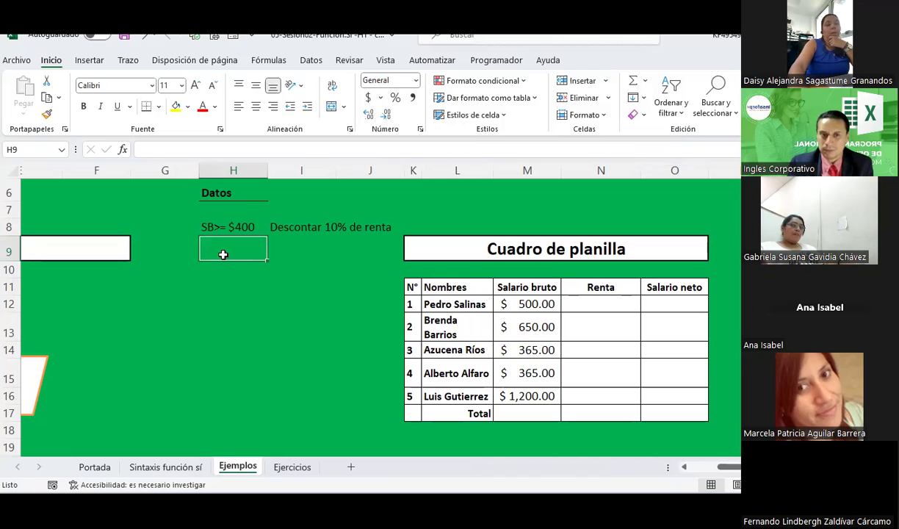
- Give H9:I9 a thick outside border and merge it into one centered cell
left_click_drag(223, 254, 314, 250)
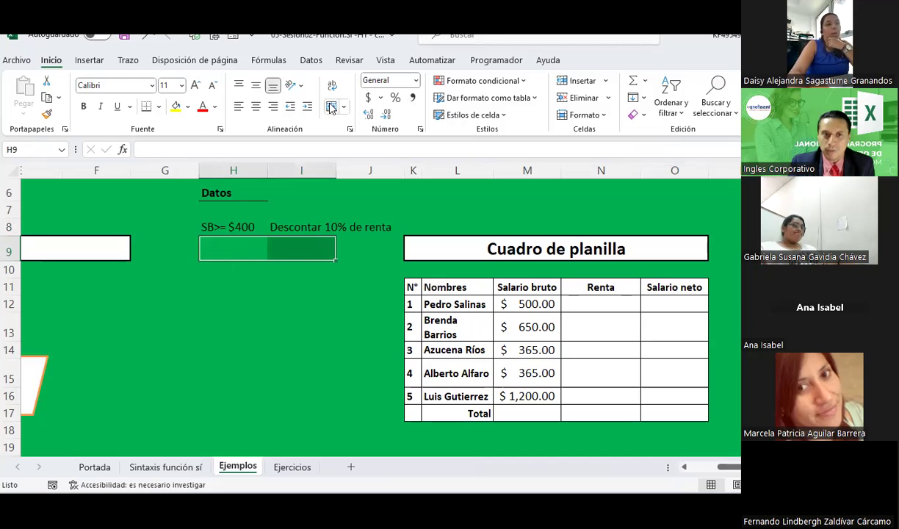
left_click(311, 317)
left_click_drag(249, 248, 291, 248)
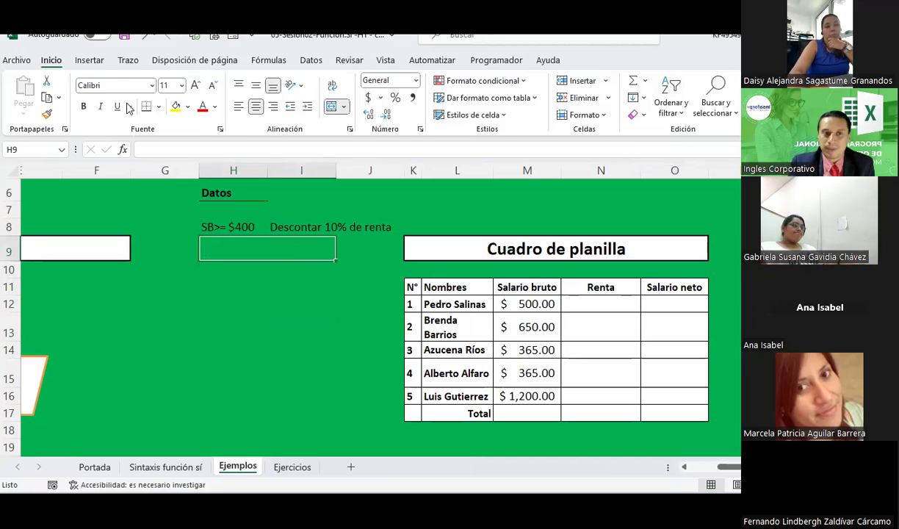
left_click(158, 107)
left_click(202, 275)
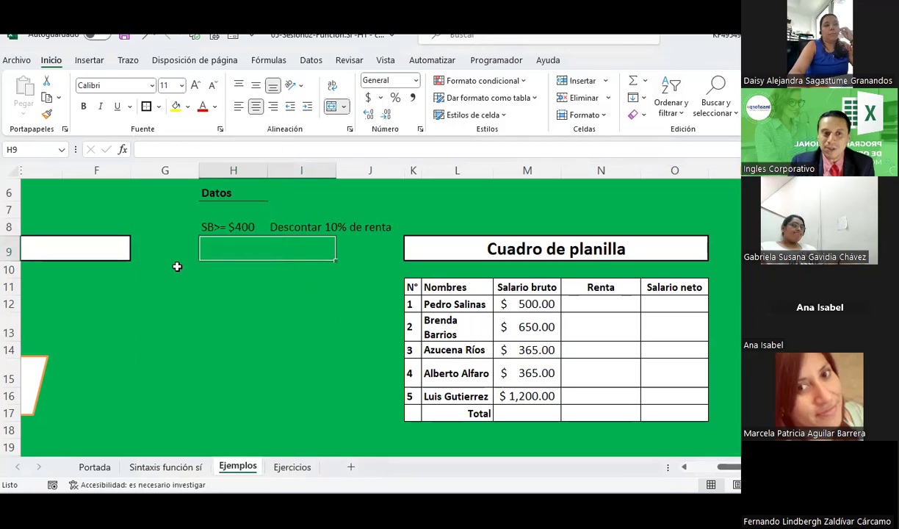
left_click(318, 323)
left_click(278, 240)
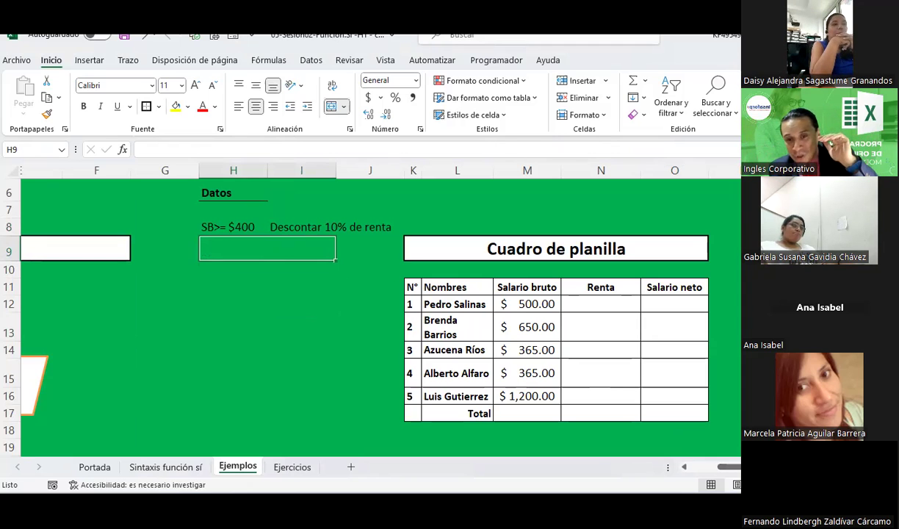
- Cancel an accidental edit of the B4 description and start typing 'Renta=' in merged H9
scroll(501, 367, "left", 5)
scroll(502, 367, "up", 2)
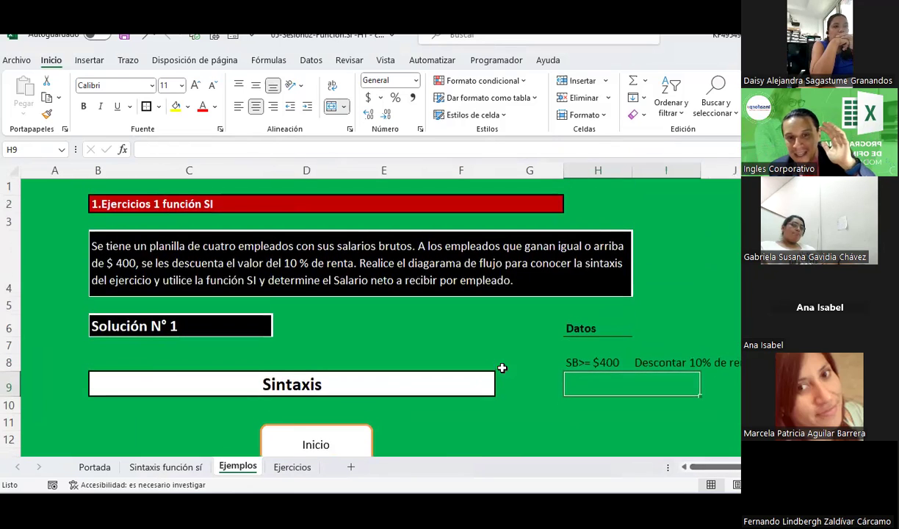
left_click(414, 268)
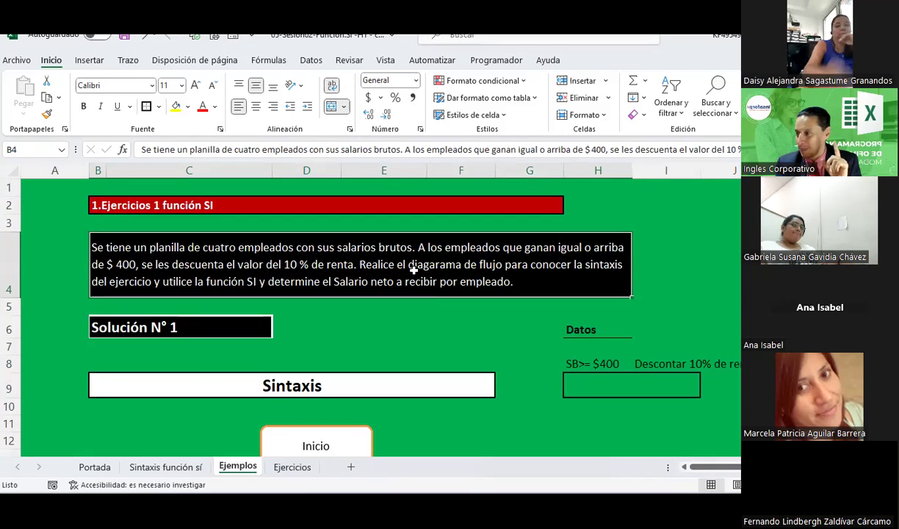
scroll(598, 413, "down", 1)
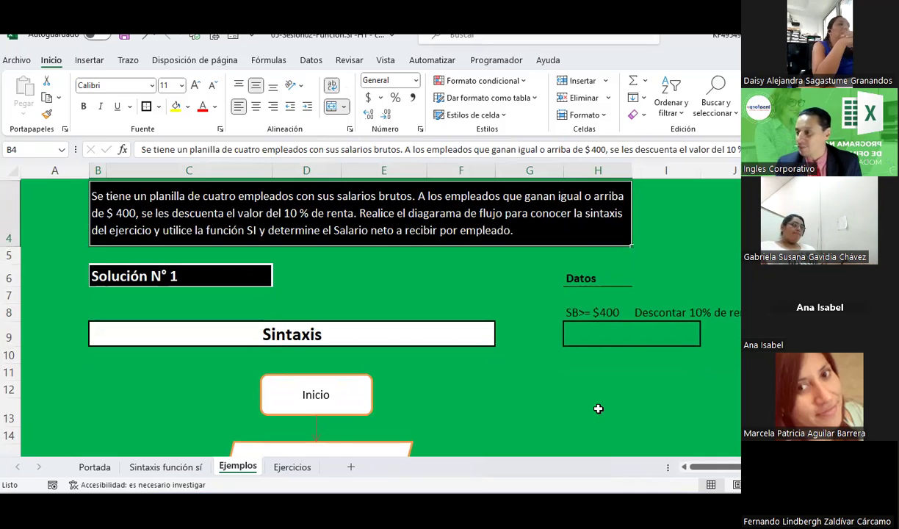
type("RE")
key("Escape")
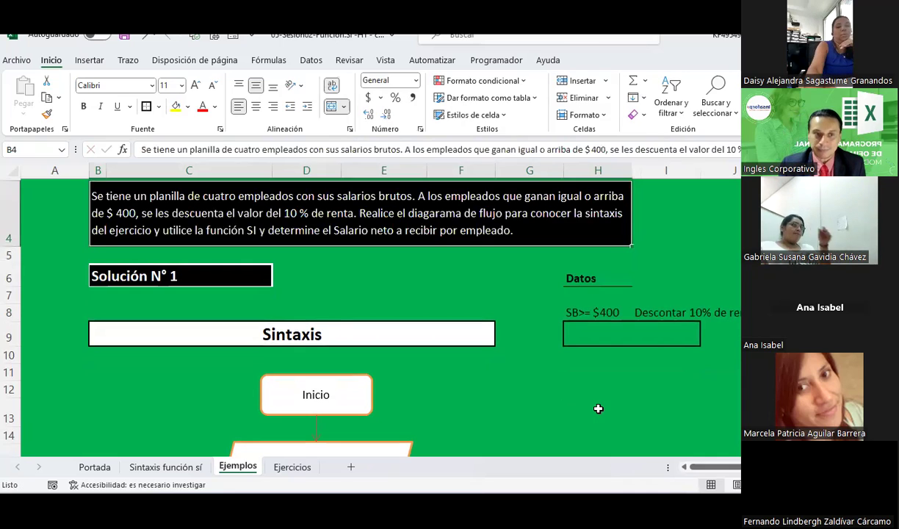
left_click(624, 324)
type("REnt")
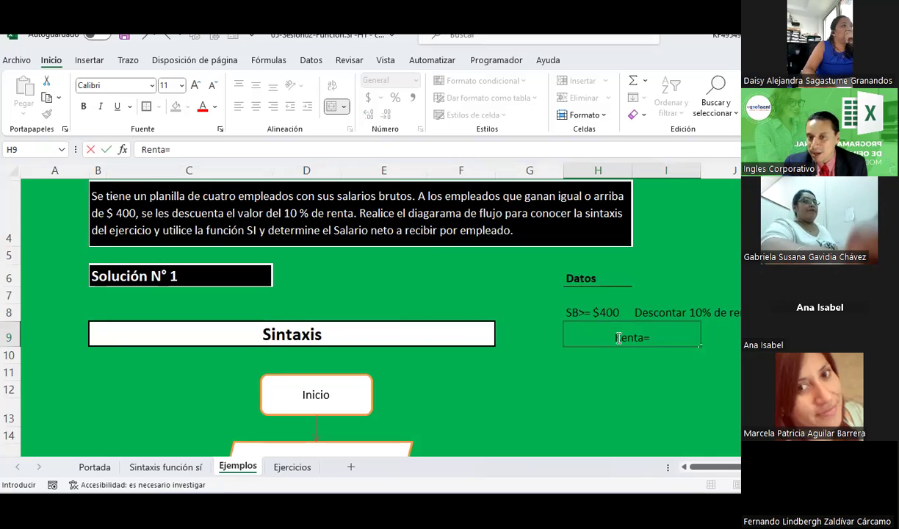
- Finish the H9 note as 'Renta = SB *10%' and move toward the first Renta cell
left_click(644, 337)
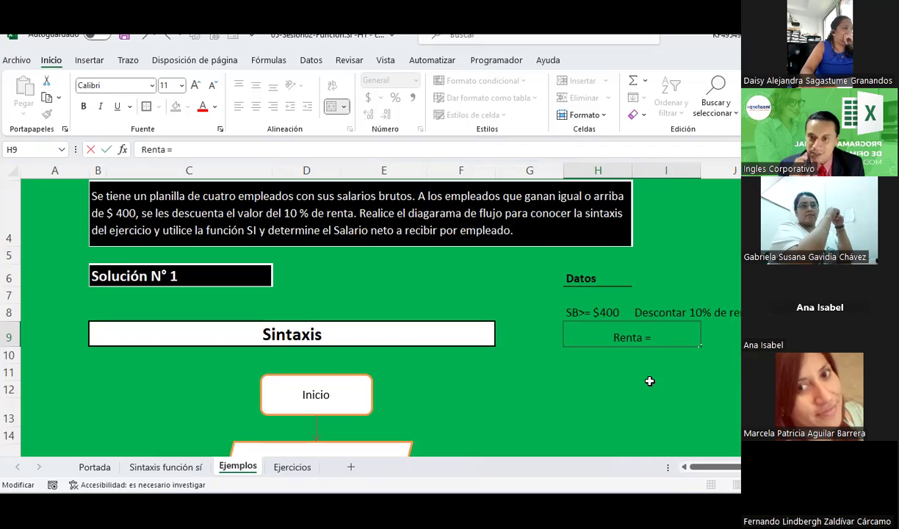
type("SB")
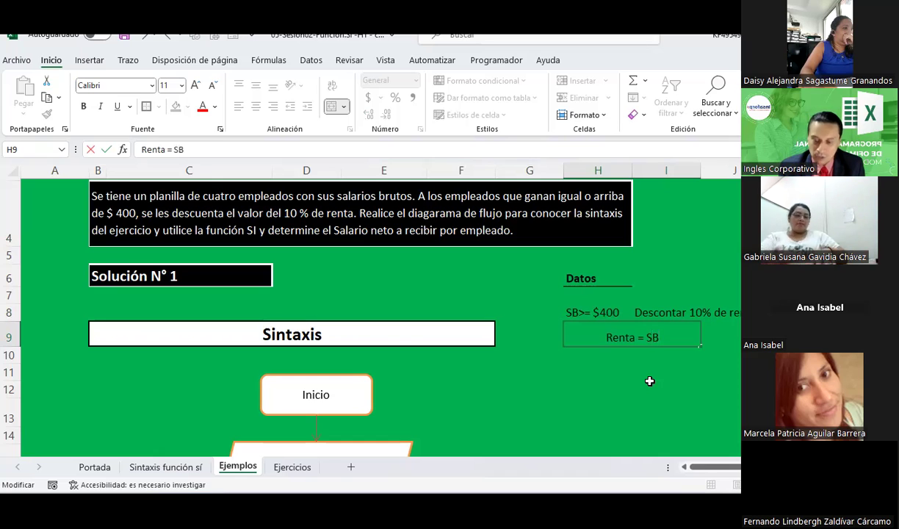
type(" *10%")
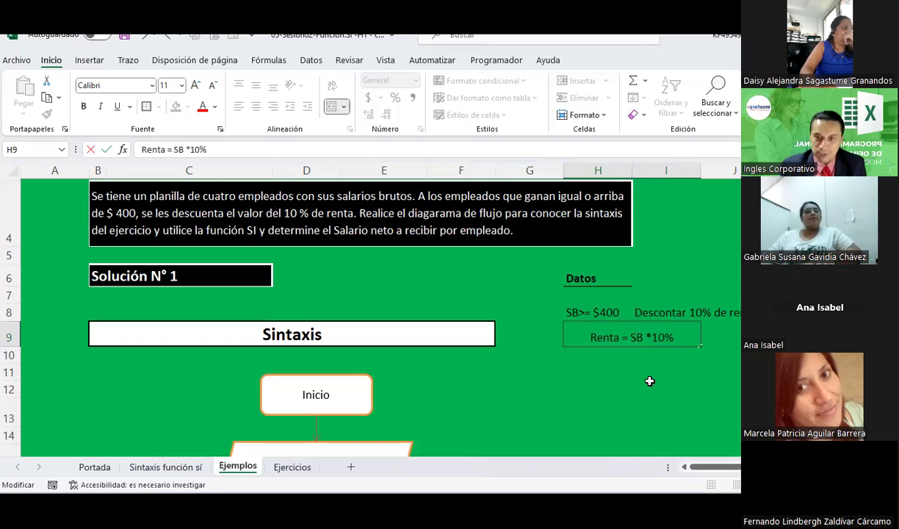
key("Return")
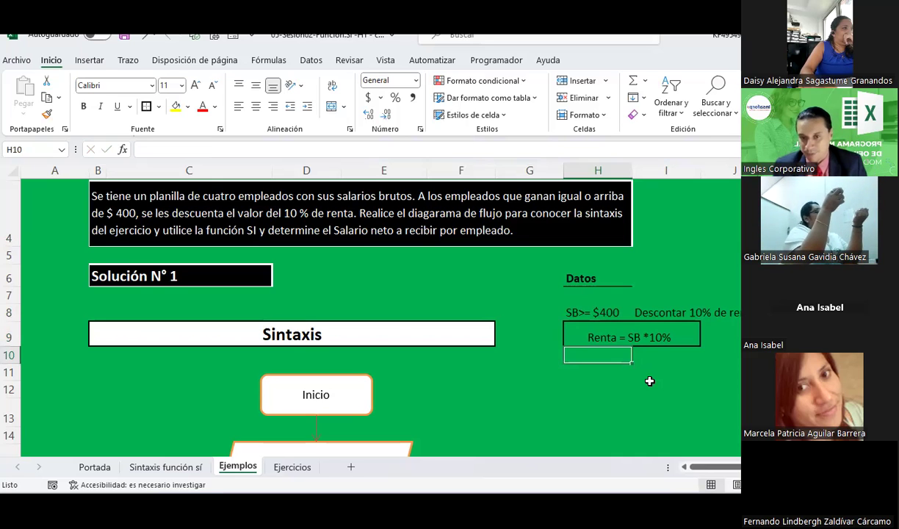
key("Right")
key("Right")
key("Right")
key("Down")
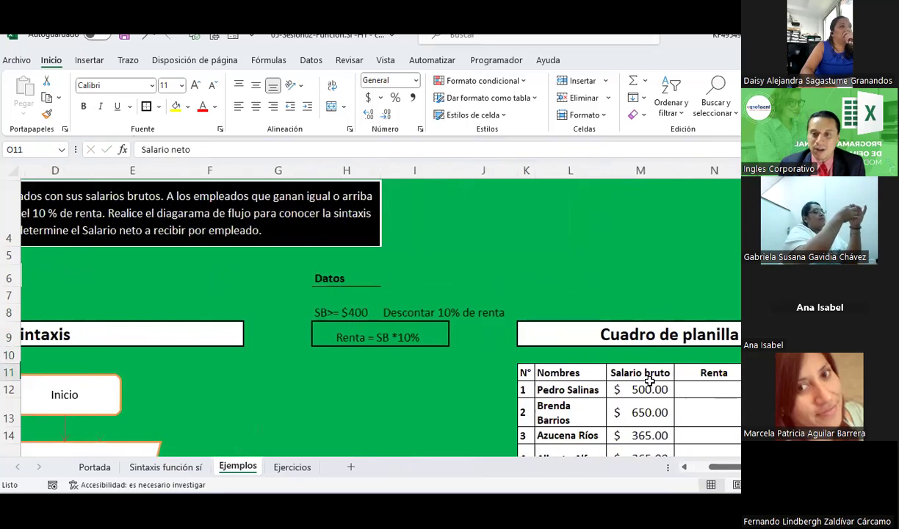
key("Left")
key("Down")
- Draw a black ink arrow from the 'Renta = SB *10%' note to the Renta heading, then select H11:I11
left_click(357, 339)
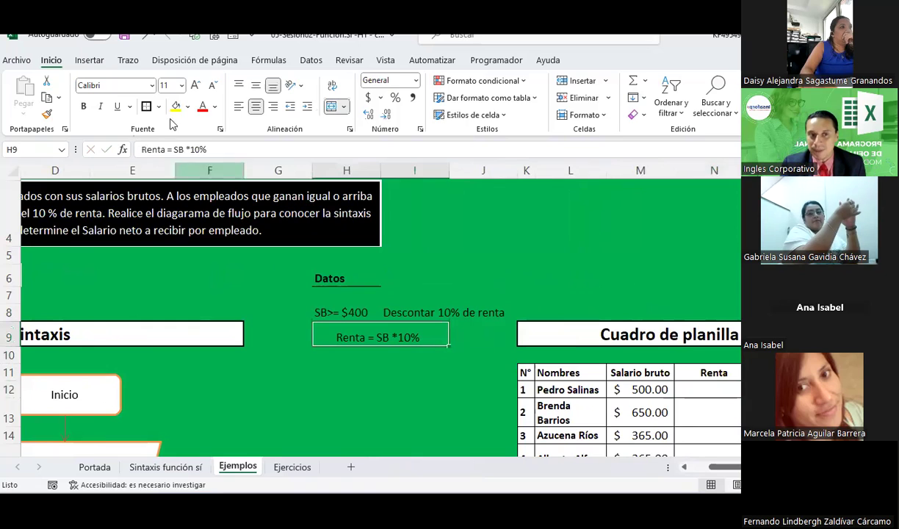
left_click(126, 59)
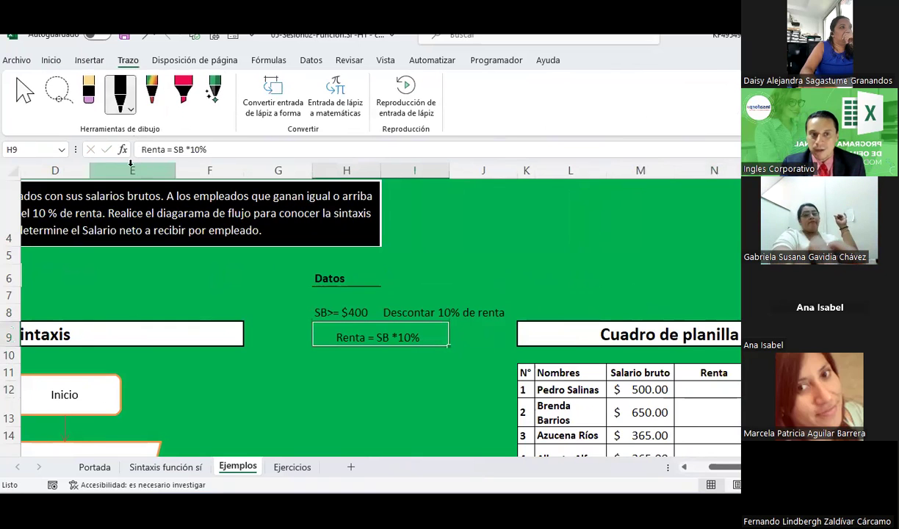
left_click(131, 109)
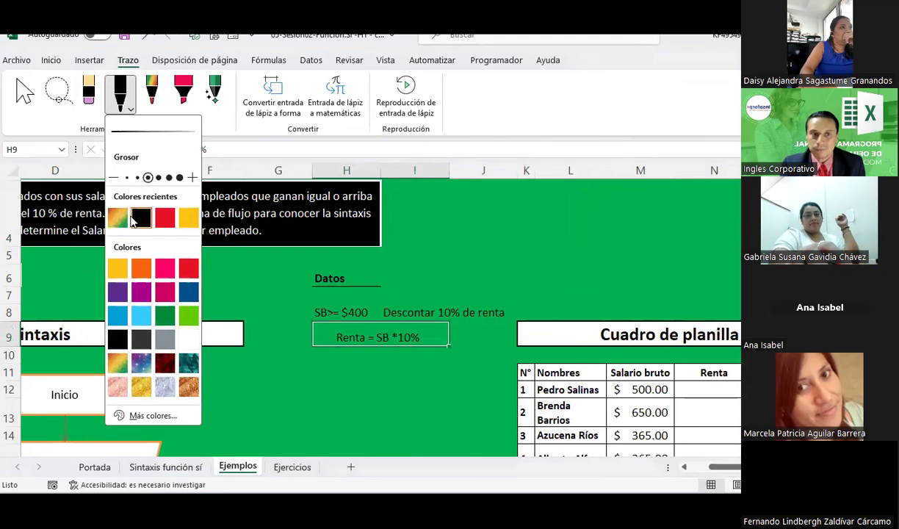
left_click(456, 332)
left_click_drag(454, 334, 658, 341)
left_click_drag(696, 376, 684, 372)
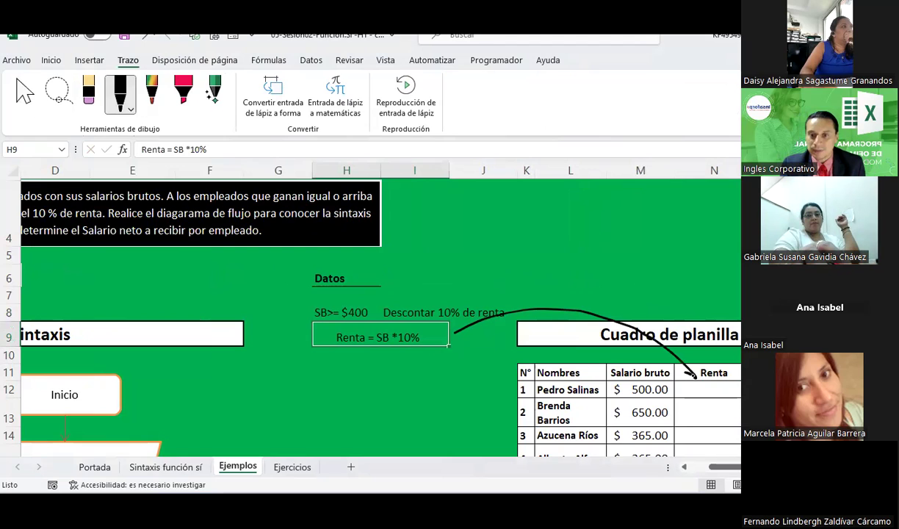
left_click(120, 94)
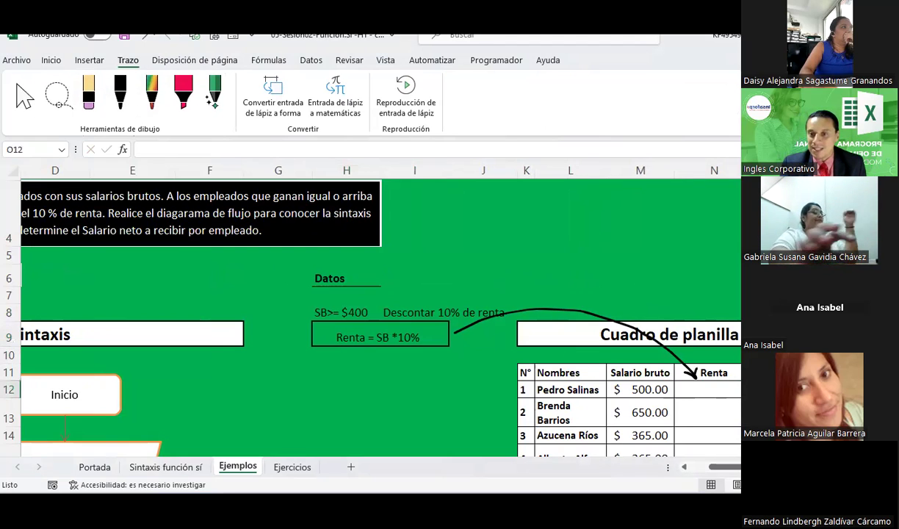
left_click(346, 358)
left_click_drag(341, 374, 437, 374)
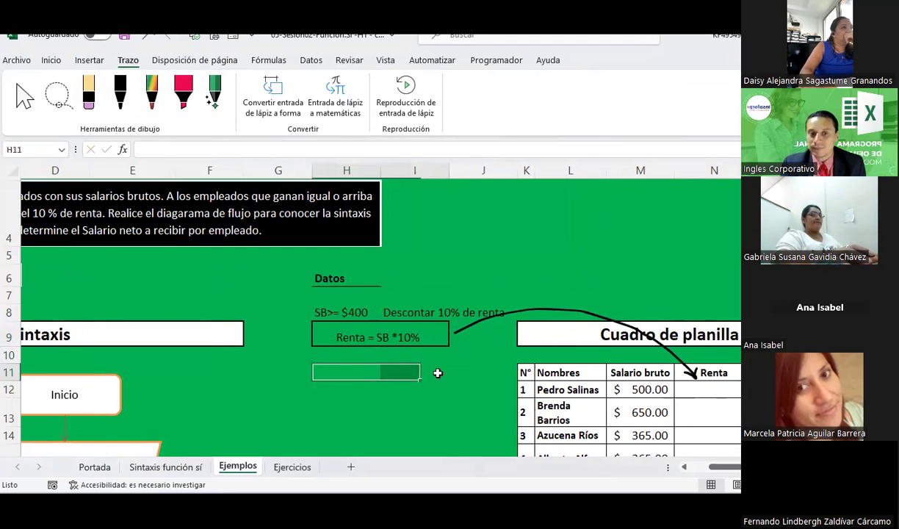
- Merge H11:I11 and write the note 'SN = SB - Renta' in it
left_click(50, 61)
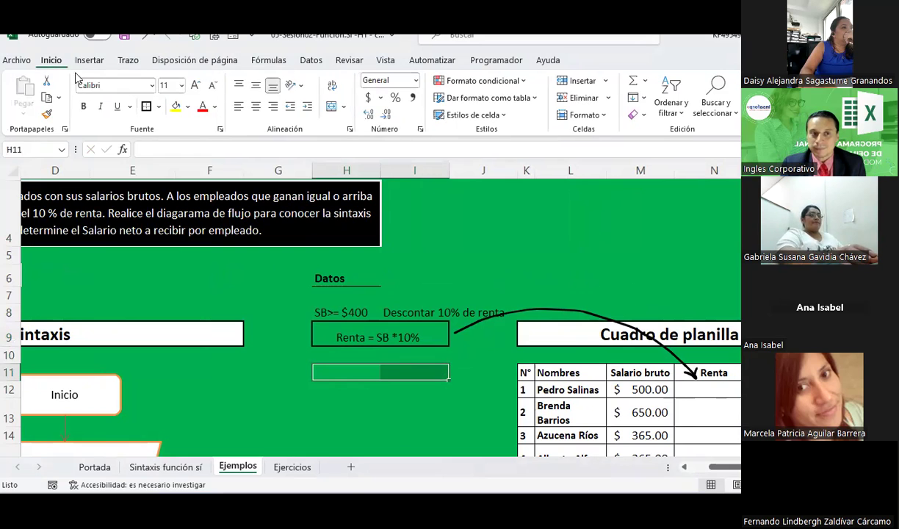
left_click(331, 109)
type("s")
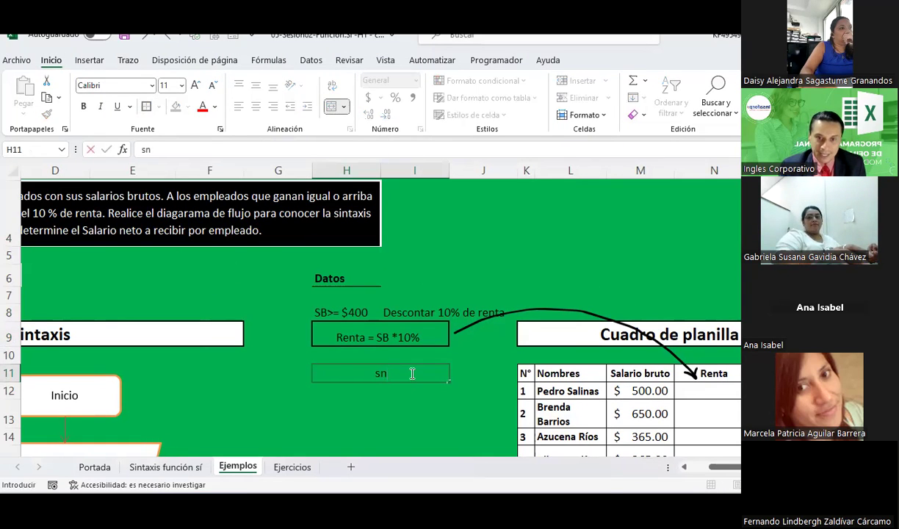
type("n")
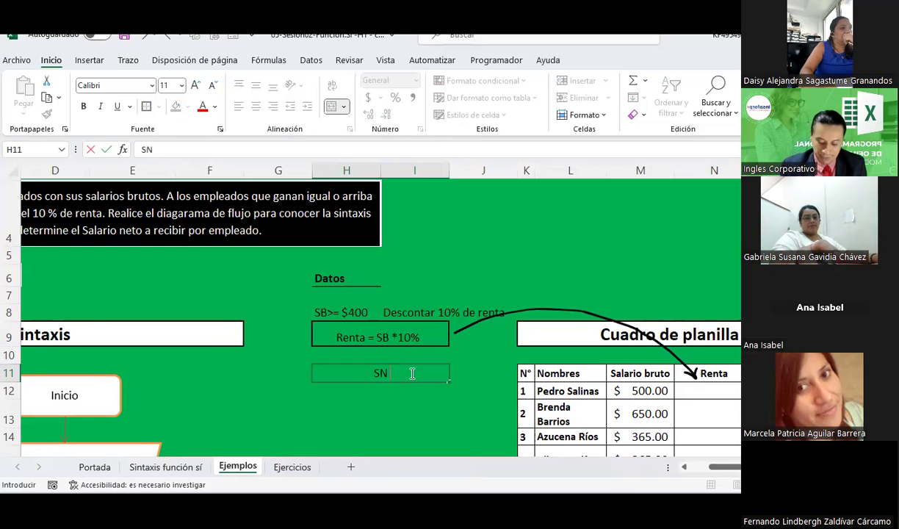
type("SB - Renta")
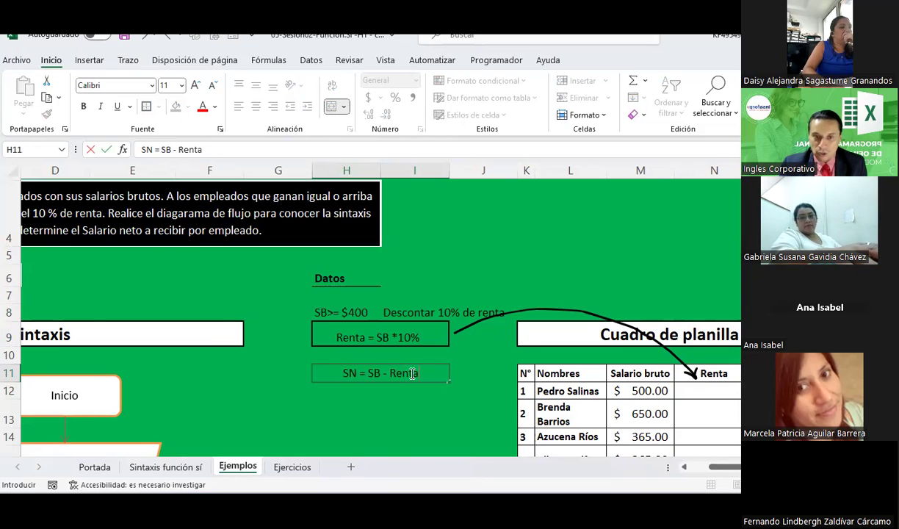
- Bold the word SN in the H11 note and the word Renta in the H9 note
double_click(344, 373)
left_click(352, 355)
left_click(350, 420)
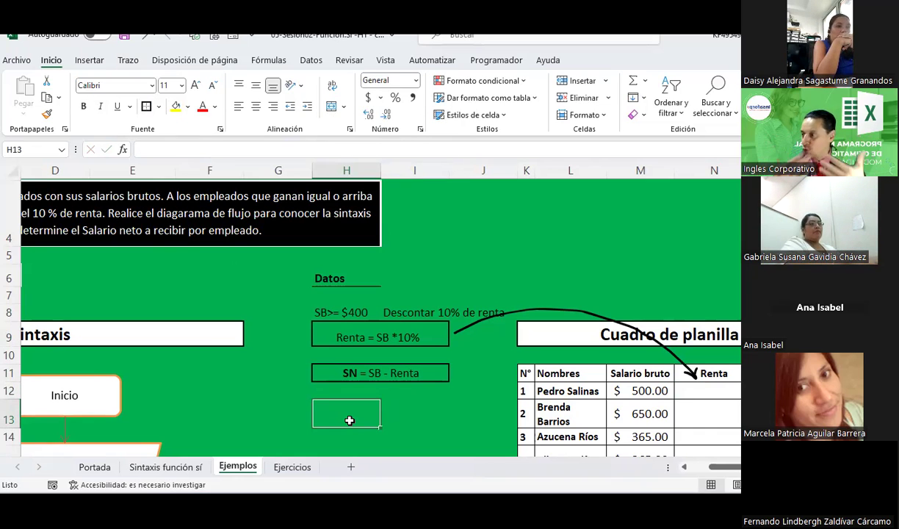
double_click(368, 341)
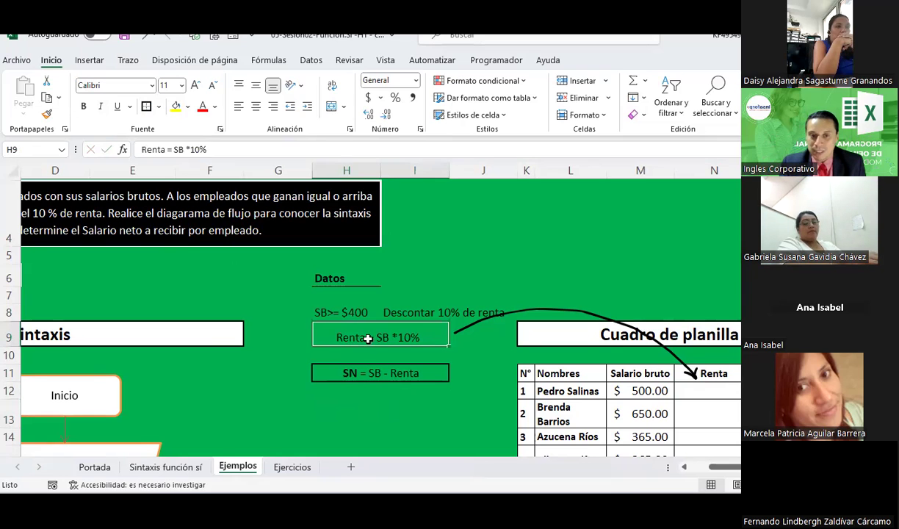
double_click(353, 337)
left_click(83, 106)
left_click(400, 388)
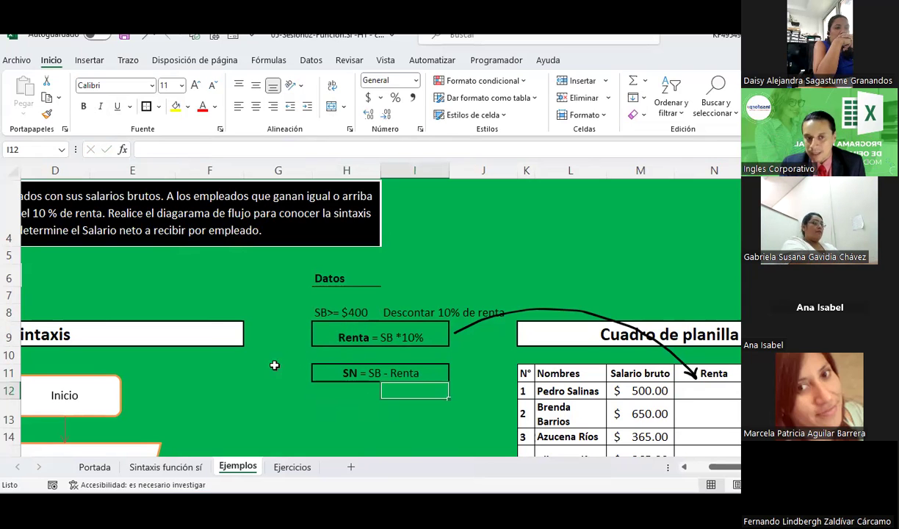
- Scroll to the Sintaxis flowchart, select then deselect its input parallelogram, and select row 12
scroll(261, 370, "down", 1)
scroll(260, 369, "down", 1)
scroll(417, 351, "up", 1)
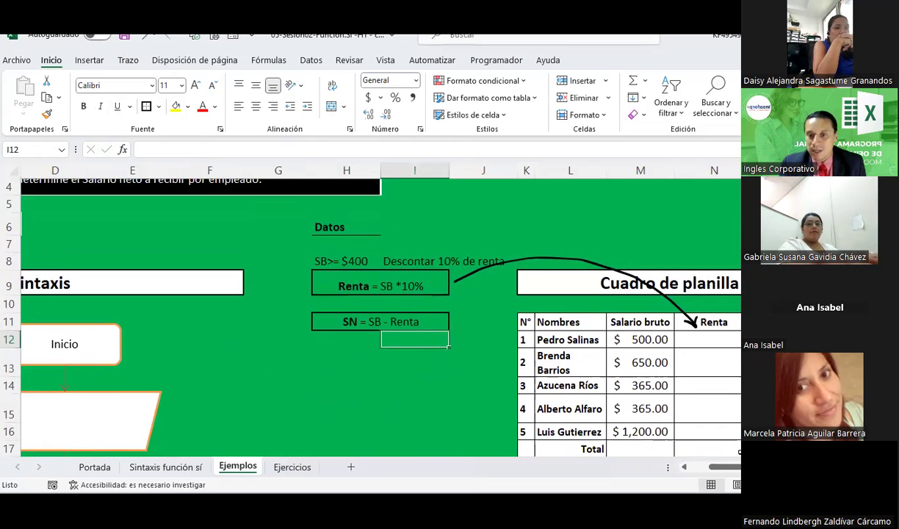
scroll(579, 384, "left", 3)
scroll(579, 384, "down", 1)
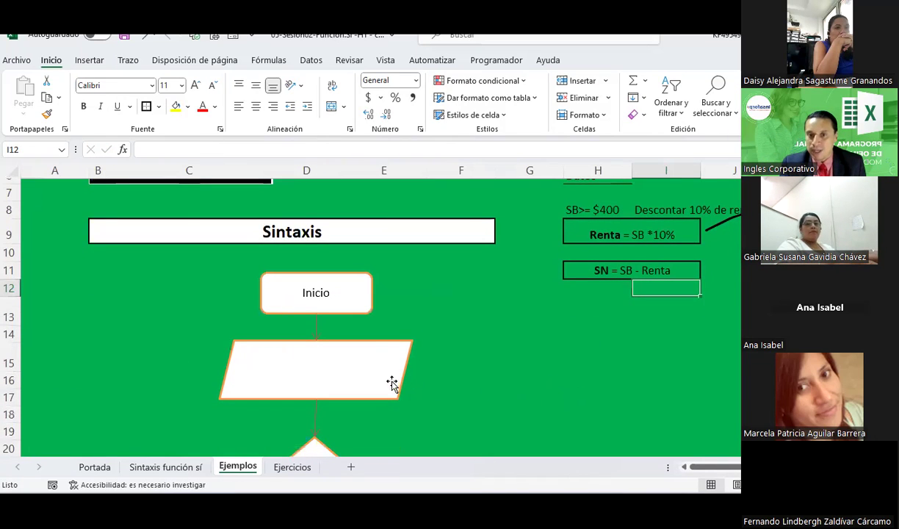
left_click(355, 362)
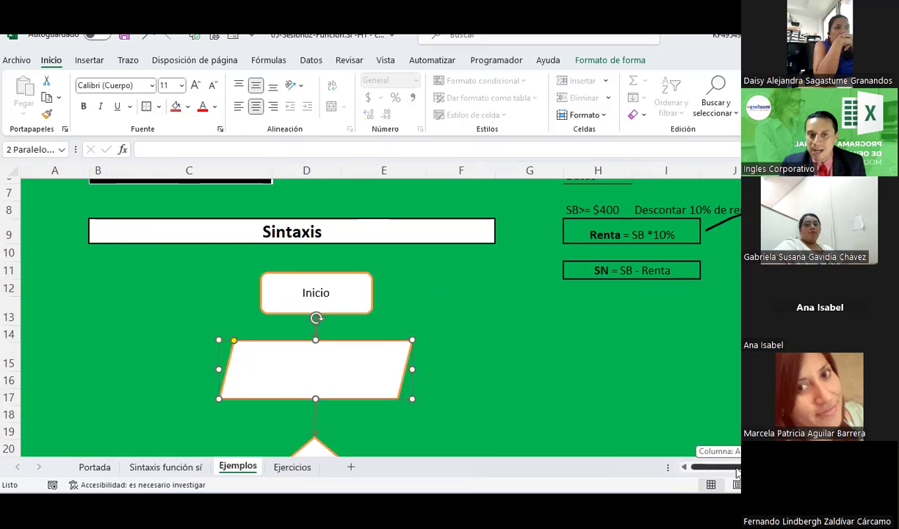
scroll(279, 377, "right", 3)
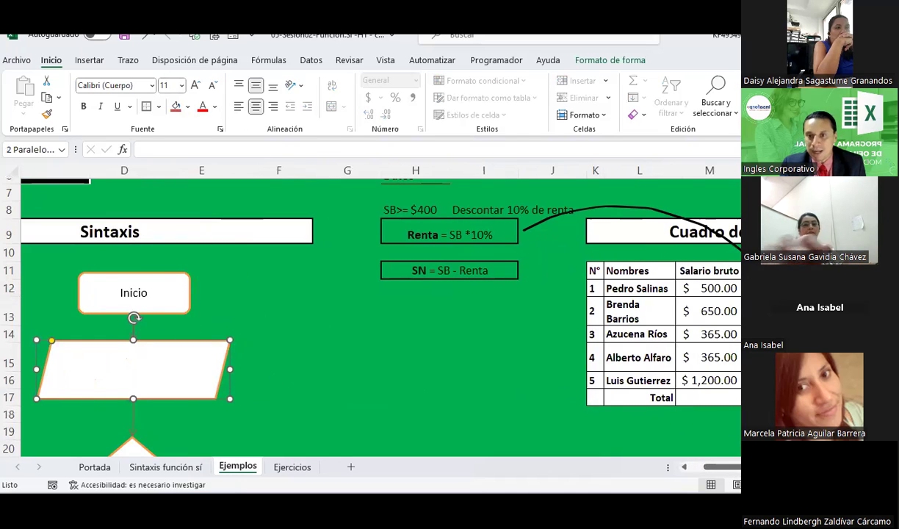
left_click(776, 288)
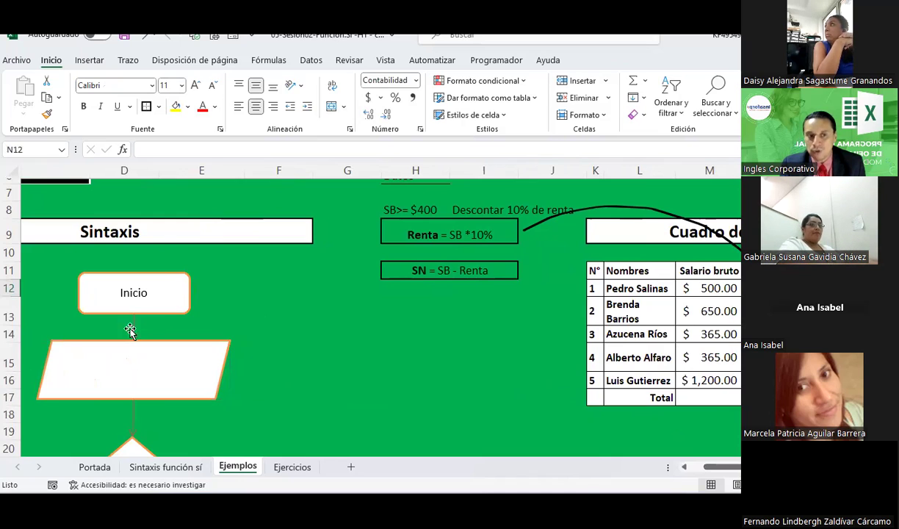
left_click(9, 288)
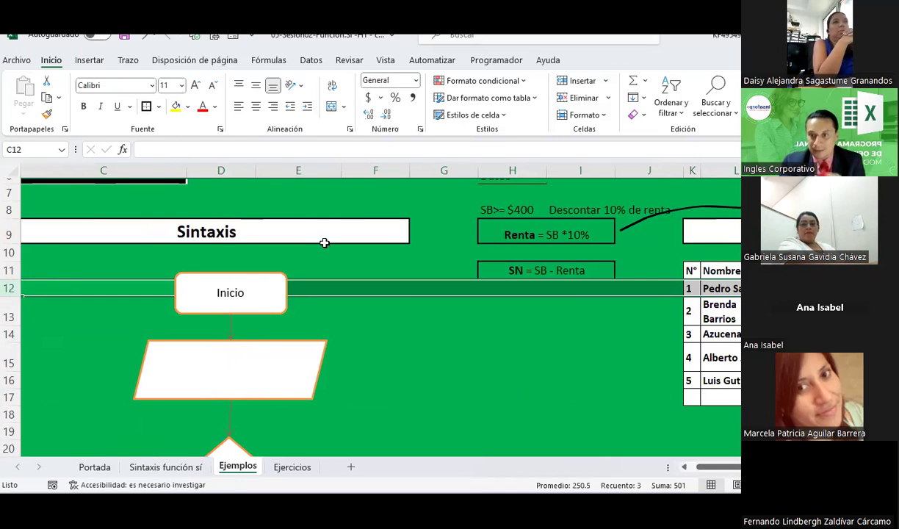
- Handwrite 'MR = SB' and 500 in black ink inside the flowchart's input parallelogram
left_click(128, 59)
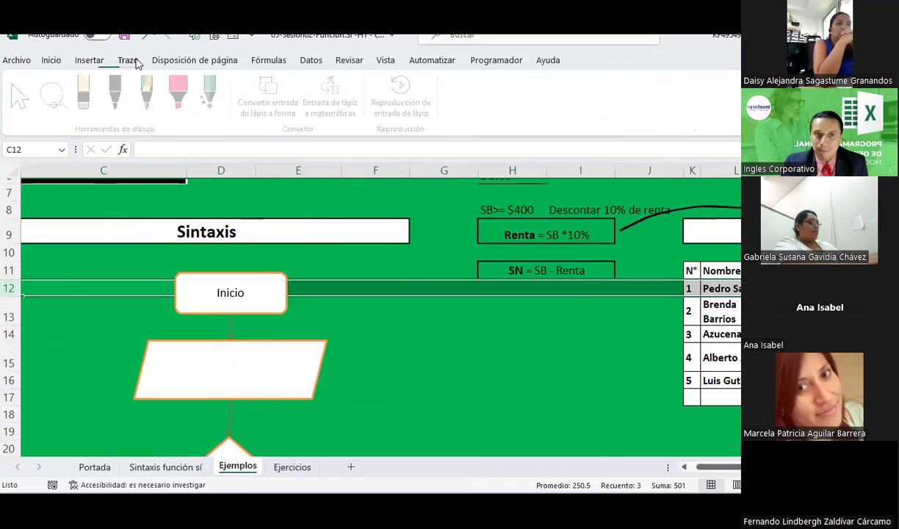
left_click(121, 92)
left_click(123, 93)
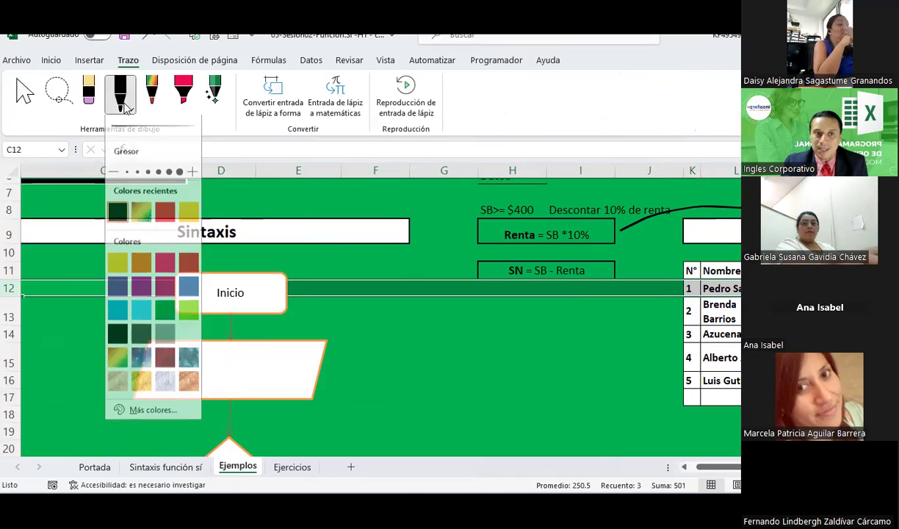
left_click(91, 187)
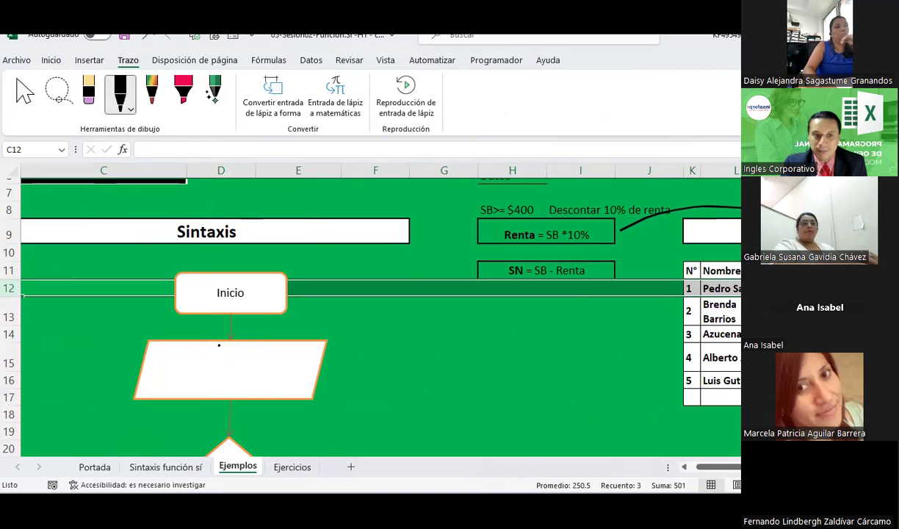
mouse_move(176, 355)
left_mouse_down()
mouse_move(178, 372)
mouse_move(232, 363)
left_mouse_up()
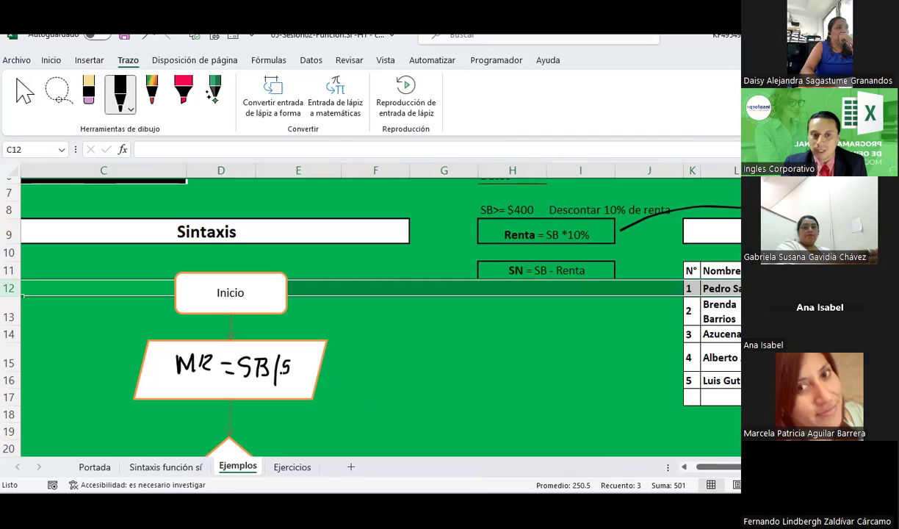
left_click_drag(308, 362, 309, 371)
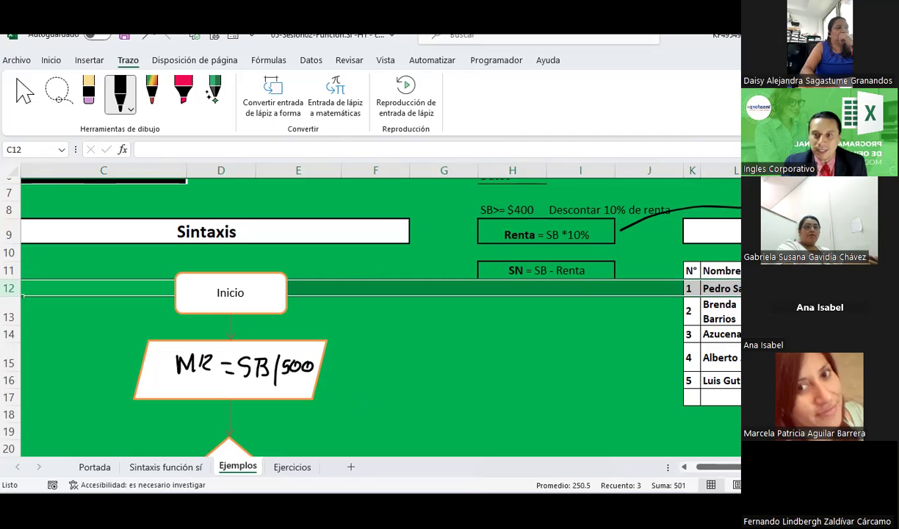
- Draw an ink arrow toward the decision diamond, then delete the misplaced stroke
scroll(368, 316, "down", 1)
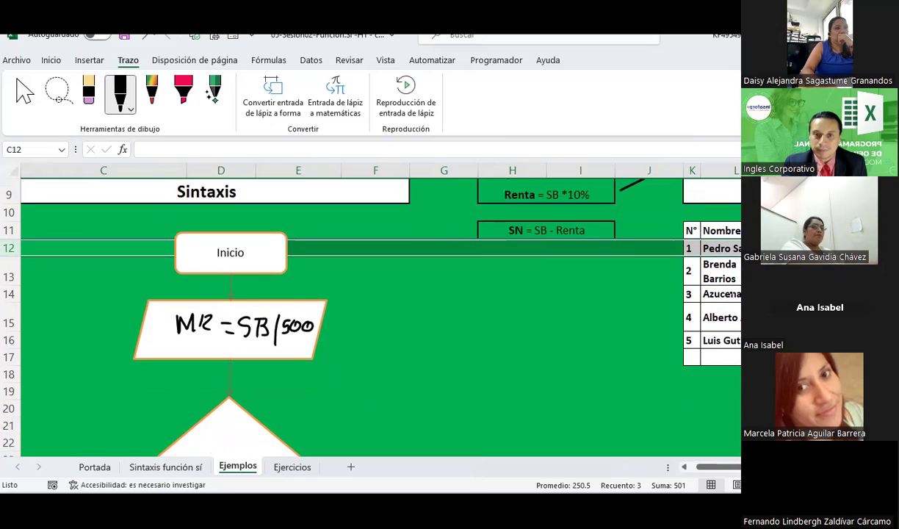
left_click_drag(479, 195, 287, 437)
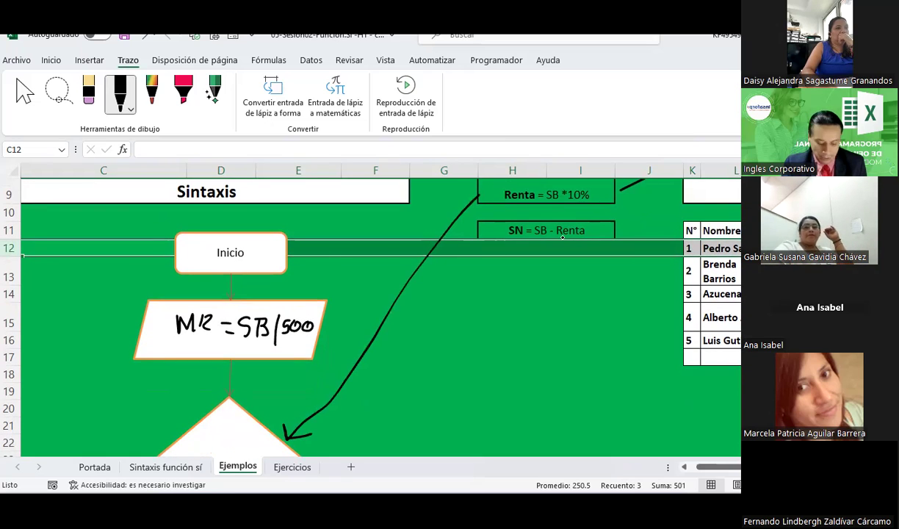
key("Escape")
left_click(395, 300)
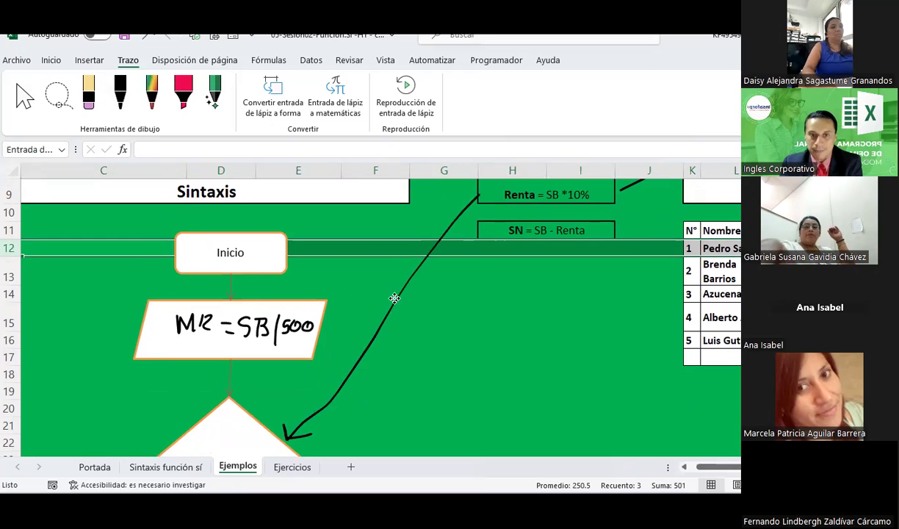
key("Delete")
- Redraw the arrow with the black pen from the SB>=$400 condition to the diamond
scroll(395, 300, "down", 2, "ctrl")
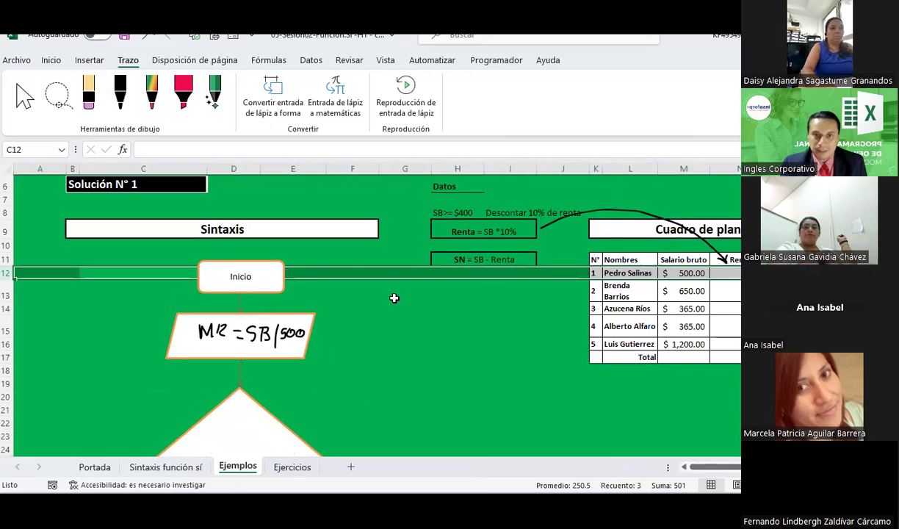
left_click(121, 92)
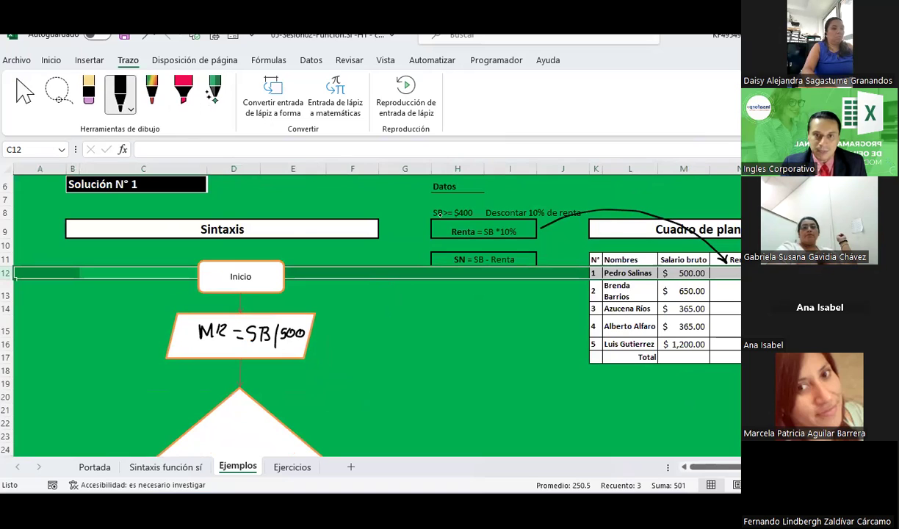
left_click_drag(431, 210, 301, 420)
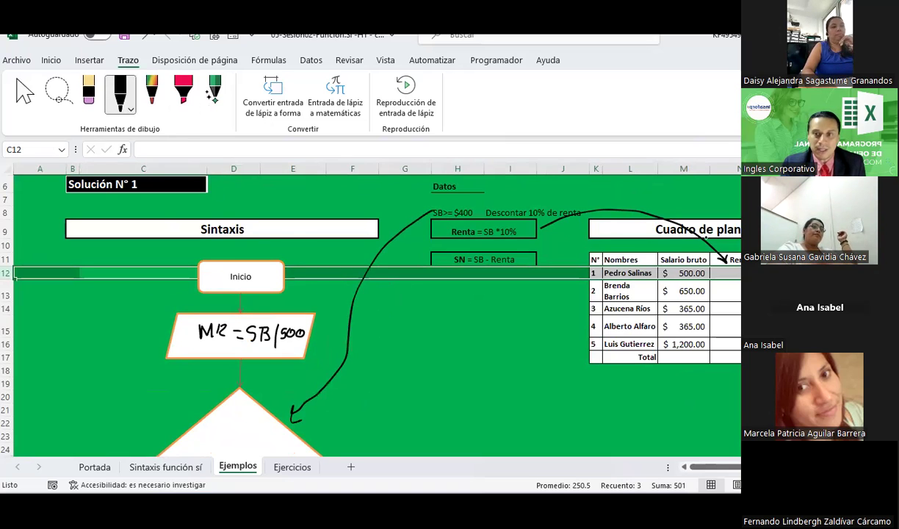
scroll(253, 361, "down", 3)
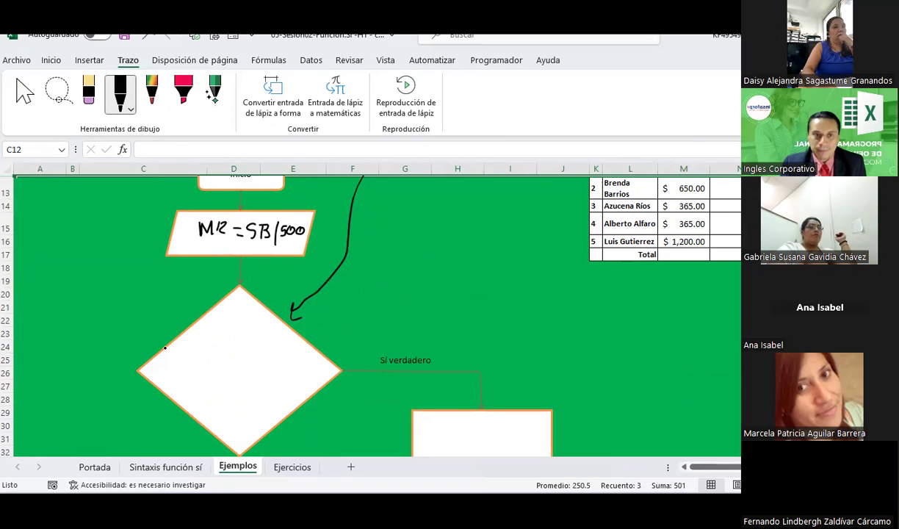
- Write the condition 'M12 >= 400' in black ink inside the decision diamond
mouse_move(184, 358)
left_mouse_down()
mouse_move(184, 378)
mouse_move(225, 366)
mouse_move(220, 378)
mouse_move(215, 362)
mouse_move(241, 360)
mouse_move(253, 367)
mouse_move(237, 381)
mouse_move(263, 361)
mouse_move(282, 372)
mouse_move(277, 380)
left_mouse_up()
left_click(217, 377)
left_click(270, 367)
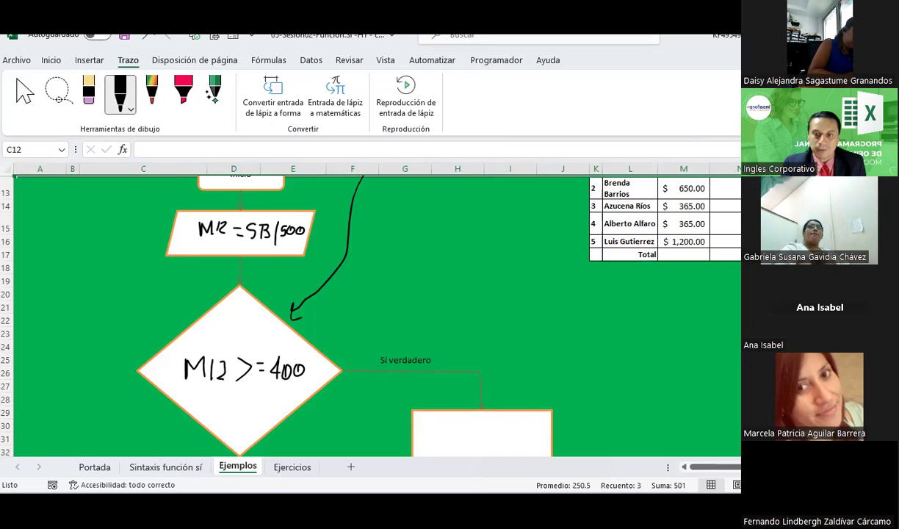
scroll(704, 432, "right", 3)
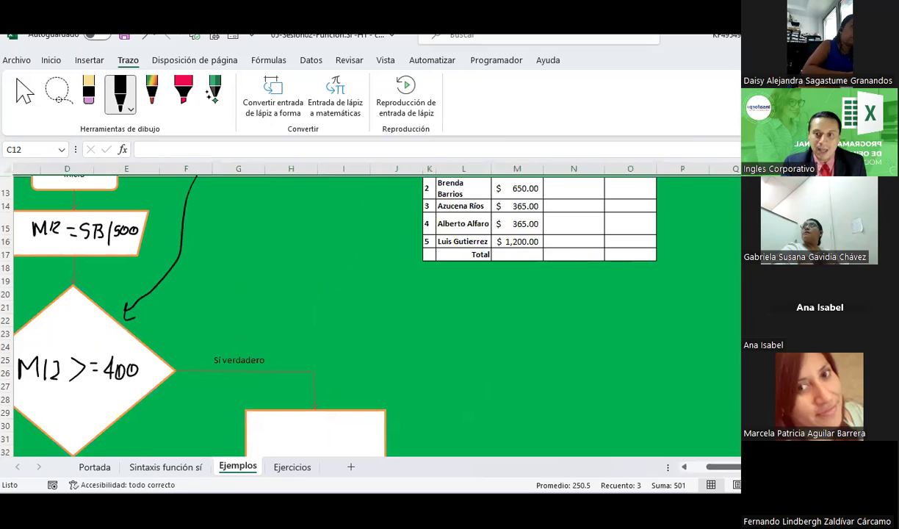
- Handwrite N12 = M12 x 10%, giving 50, in the true-branch box
scroll(262, 328, "down", 2)
scroll(263, 328, "down", 1)
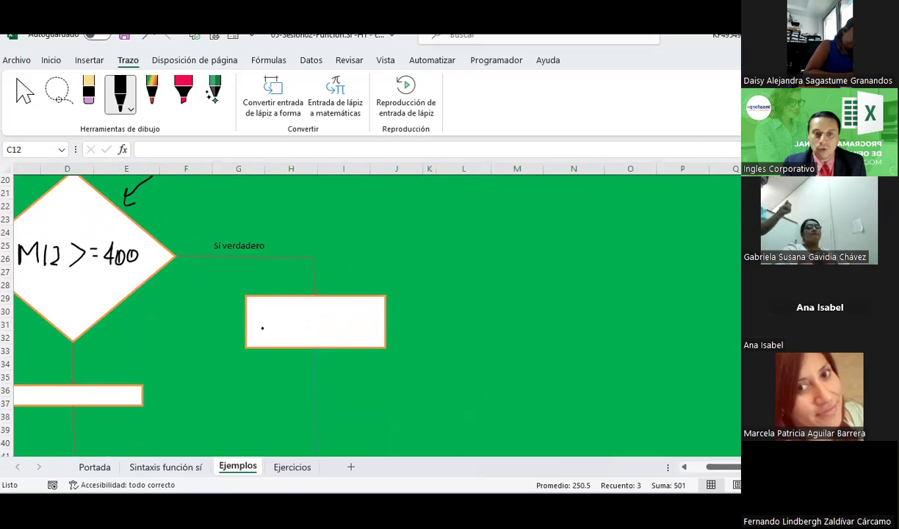
left_click_drag(258, 313, 256, 335)
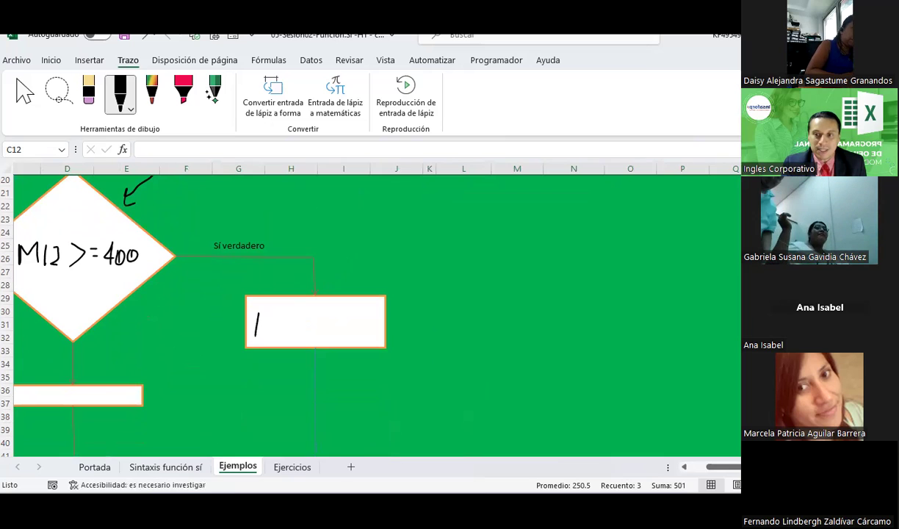
scroll(367, 309, "up", 1)
scroll(367, 308, "up", 1)
scroll(368, 309, "up", 1)
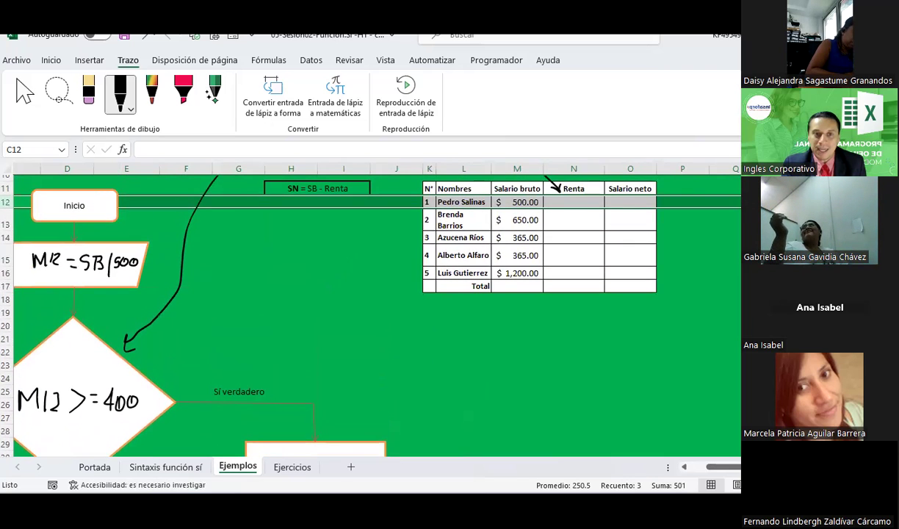
scroll(367, 309, "down", 1)
mouse_move(261, 385)
left_mouse_down()
mouse_move(269, 403)
mouse_move(309, 389)
mouse_move(313, 397)
mouse_move(322, 385)
mouse_move(329, 399)
mouse_move(369, 397)
mouse_move(381, 385)
mouse_move(377, 401)
mouse_move(388, 398)
left_mouse_up()
left_click(294, 392)
left_click(349, 391)
left_click(375, 397)
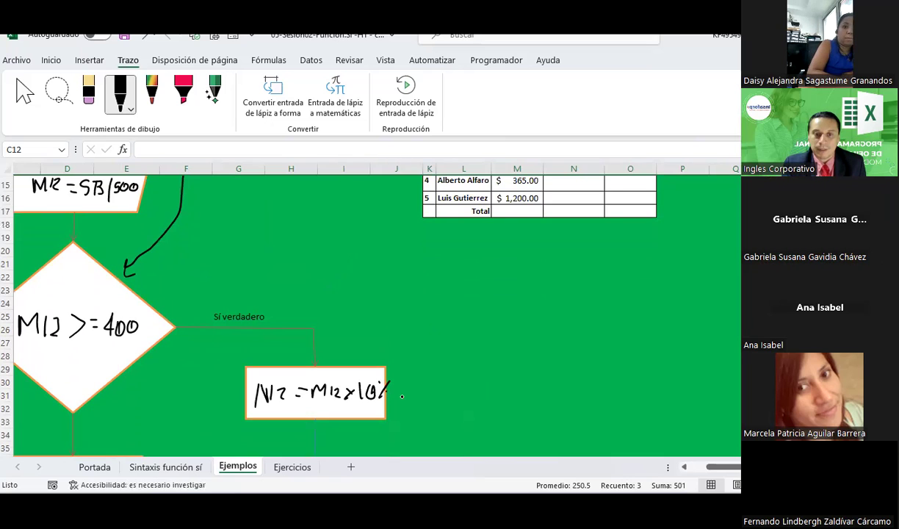
- Handwrite the sample value M12 = 500 inside the decision diamond
left_click(683, 467)
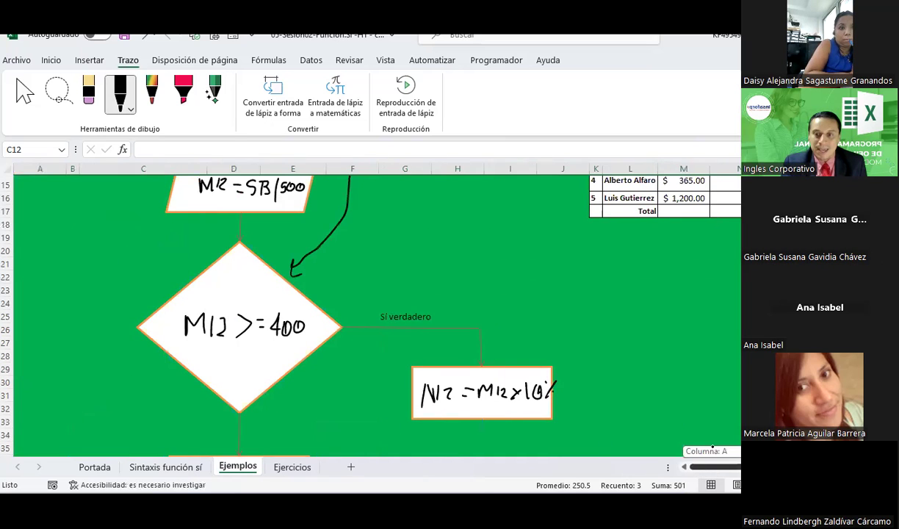
scroll(335, 320, "down", 2)
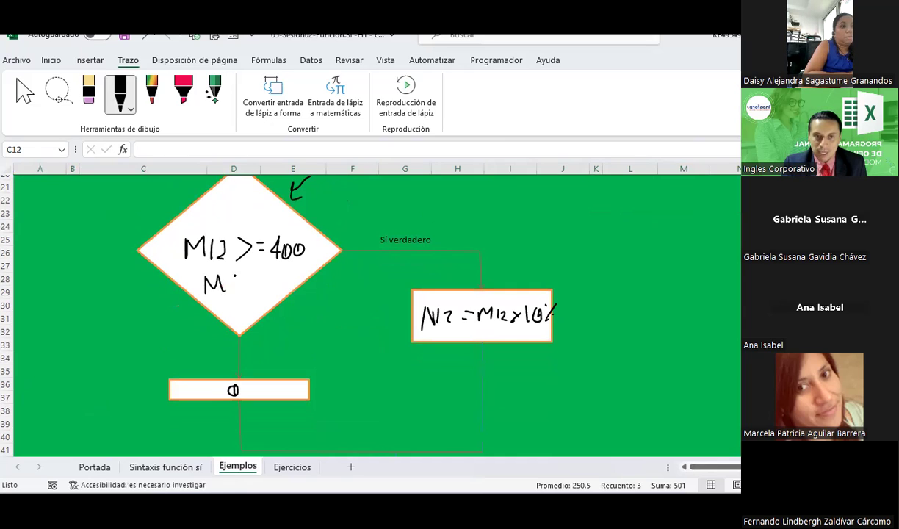
mouse_move(246, 278)
left_mouse_down()
mouse_move(244, 287)
mouse_move(266, 291)
mouse_move(293, 277)
left_mouse_up()
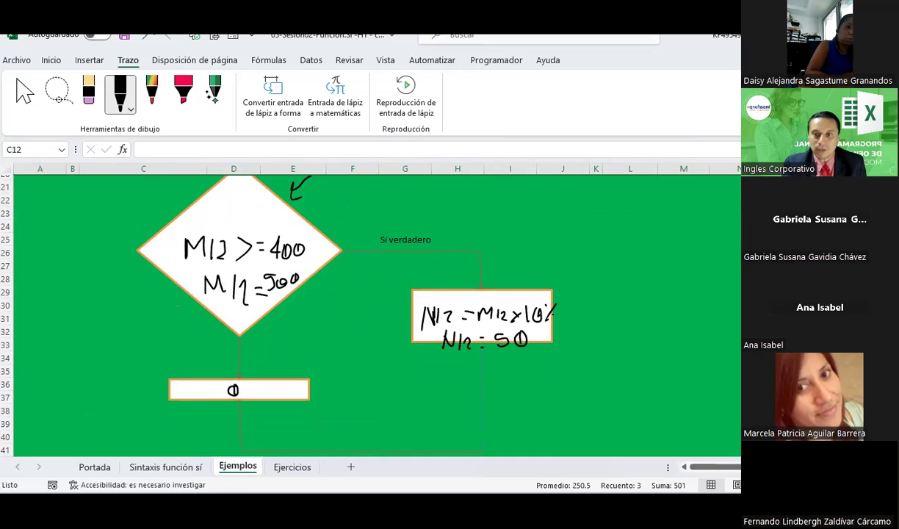
- Handwrite the formula O12 = M12 - N12 in the lower flowchart box
scroll(374, 316, "down", 1)
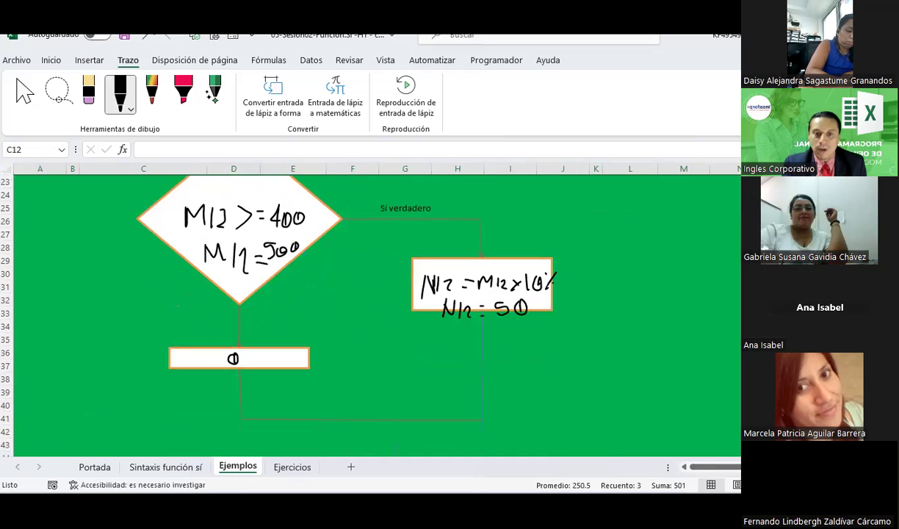
scroll(375, 316, "down", 2)
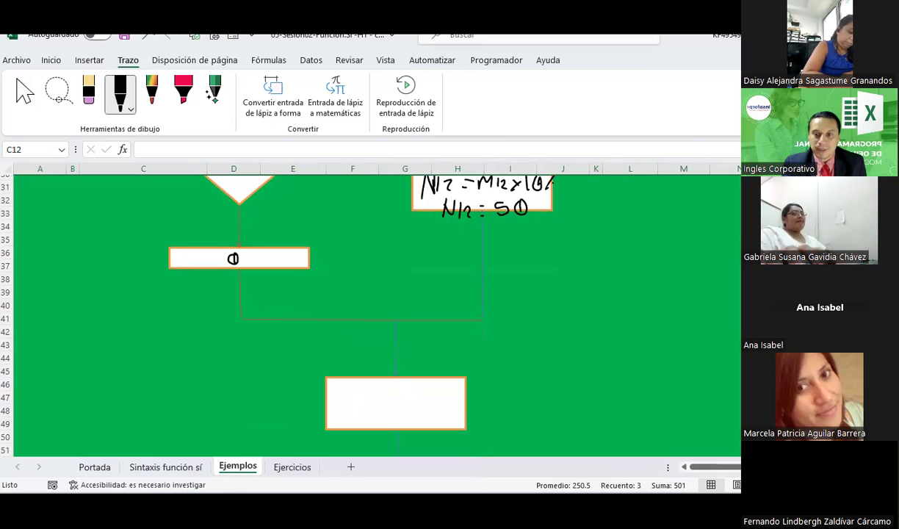
scroll(374, 316, "right", 1)
scroll(375, 316, "right", 2)
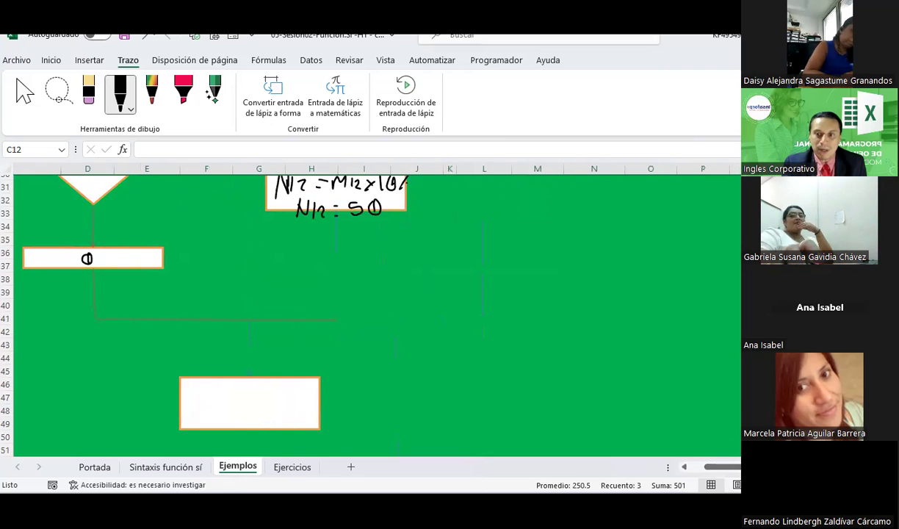
scroll(374, 316, "up", 1)
scroll(375, 315, "up", 4)
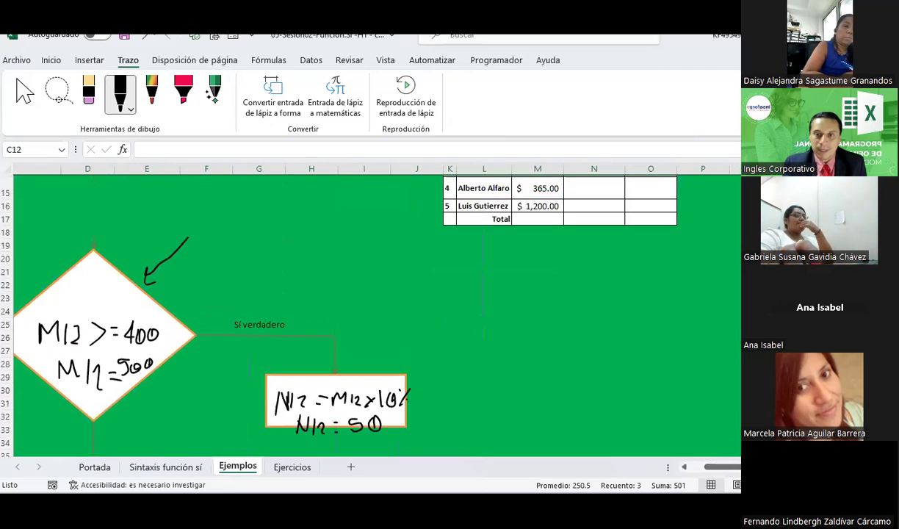
scroll(724, 220, "up", 2)
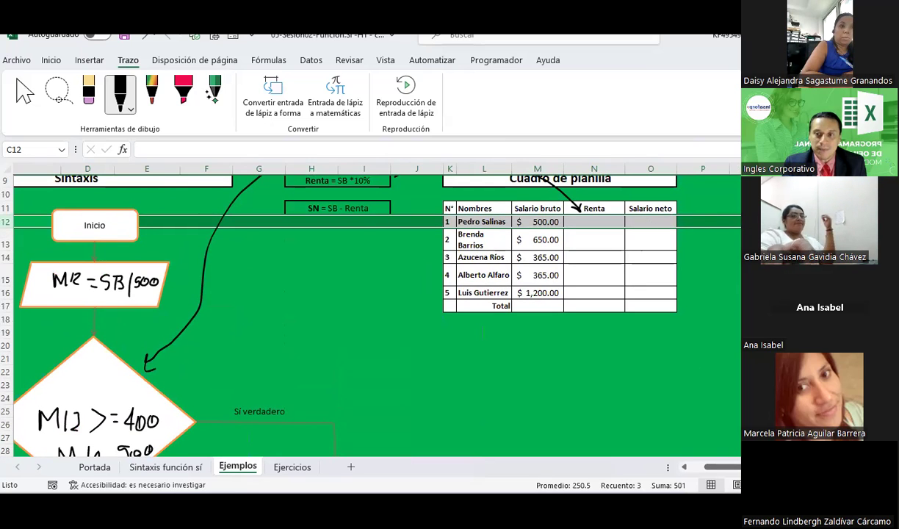
scroll(187, 390, "down", 5)
scroll(187, 391, "down", 2)
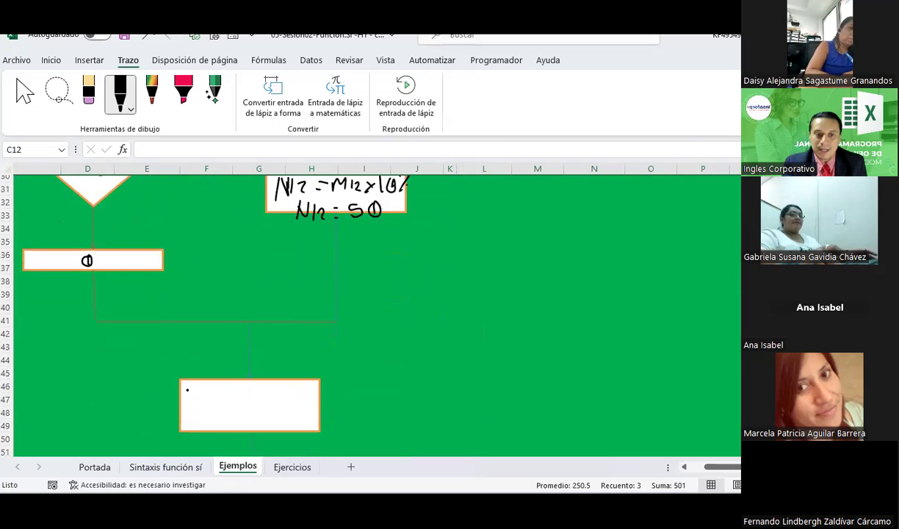
mouse_move(195, 395)
left_mouse_down()
mouse_move(189, 404)
mouse_move(195, 395)
mouse_move(198, 409)
mouse_move(229, 399)
mouse_move(230, 406)
left_mouse_up()
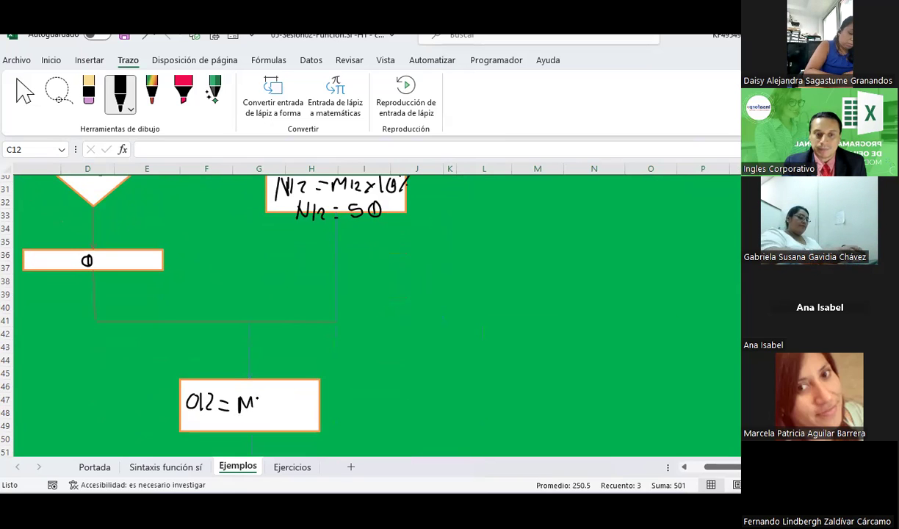
left_click_drag(265, 397, 267, 403)
mouse_move(286, 405)
left_mouse_down()
mouse_move(300, 409)
mouse_move(314, 395)
mouse_move(342, 413)
left_mouse_up()
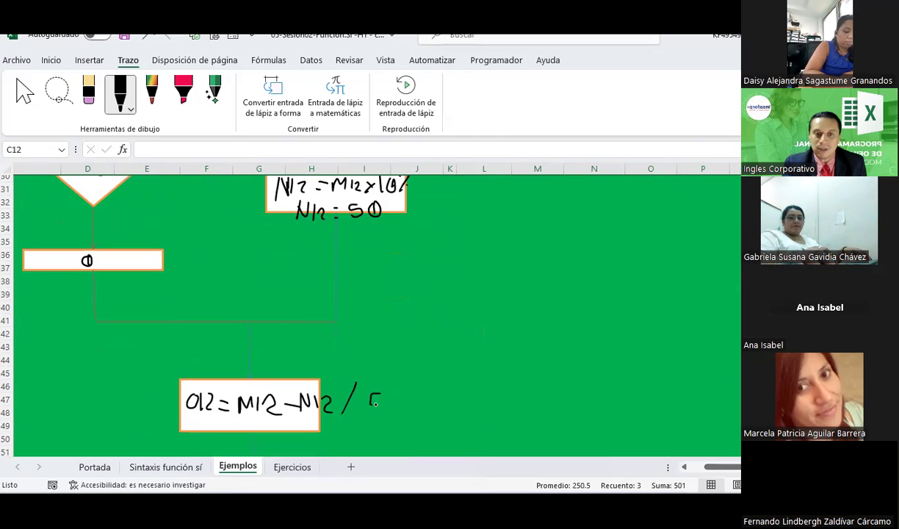
- Write the worked values 500 - 50 beside the formula
left_click_drag(391, 398, 393, 409)
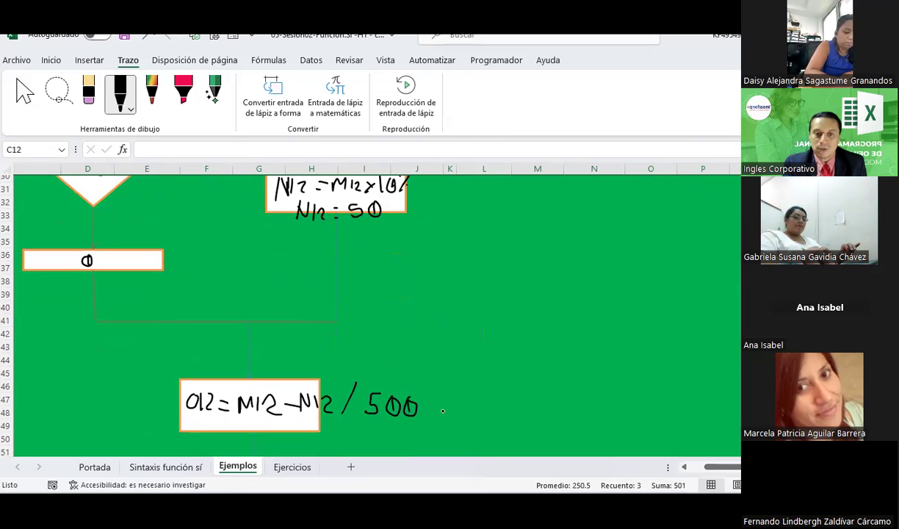
mouse_move(449, 398)
left_mouse_down()
mouse_move(448, 412)
mouse_move(453, 397)
left_mouse_up()
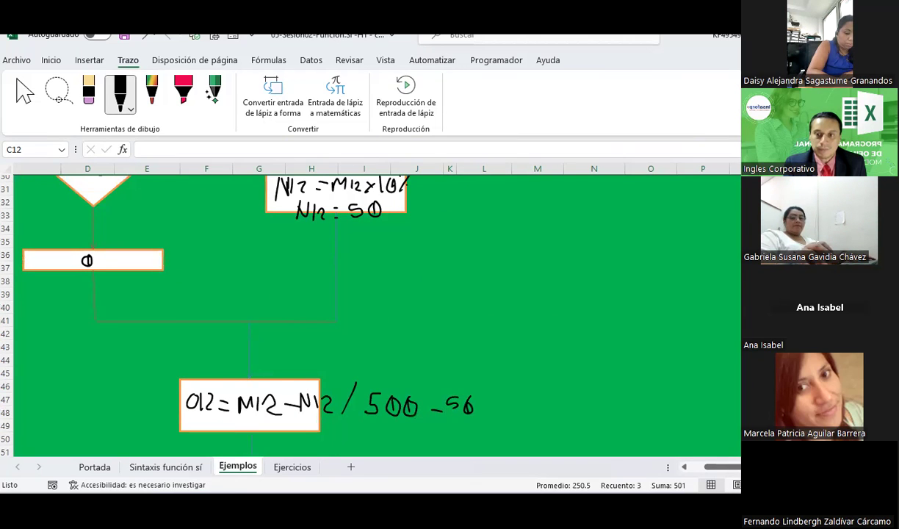
scroll(377, 308, "down", 2)
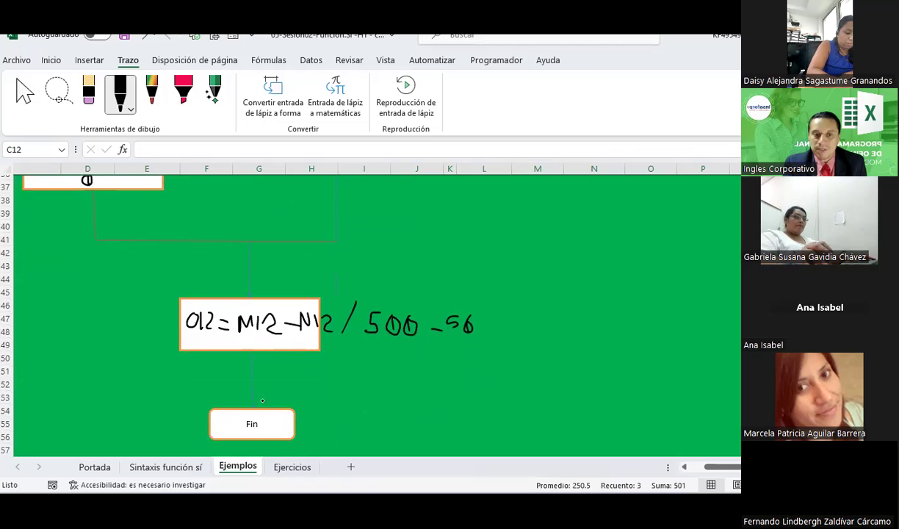
- Exit ink mode and highlight the Renta and SN rules block in the Datos area
key("Escape")
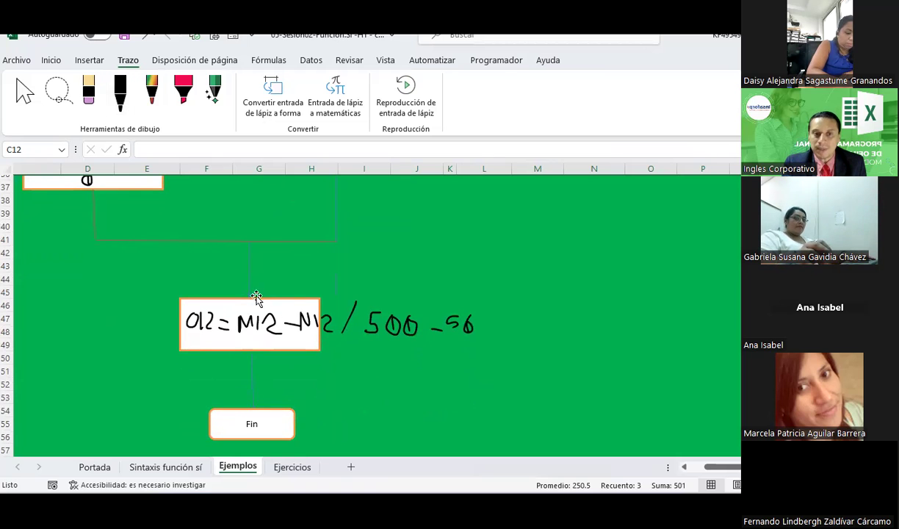
scroll(254, 296, "up", 3)
scroll(253, 296, "up", 2)
scroll(253, 296, "up", 2)
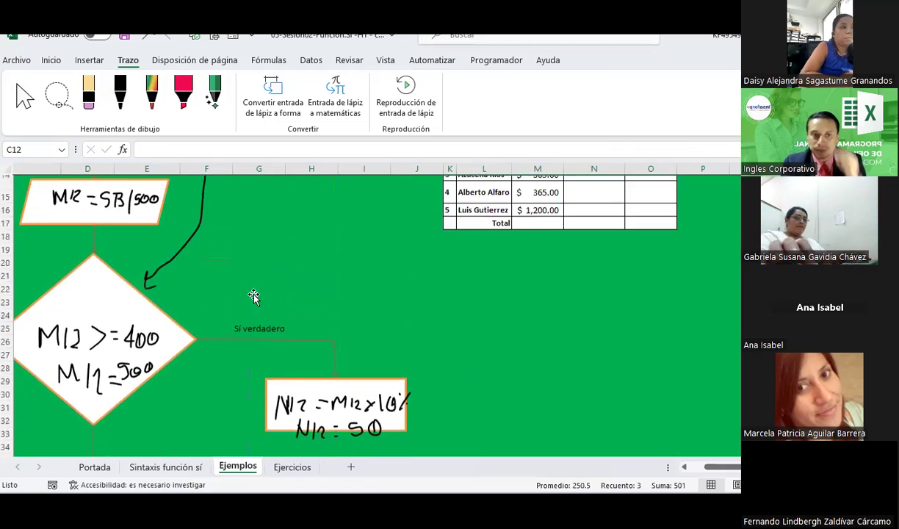
scroll(253, 297, "up", 1)
scroll(253, 296, "up", 2)
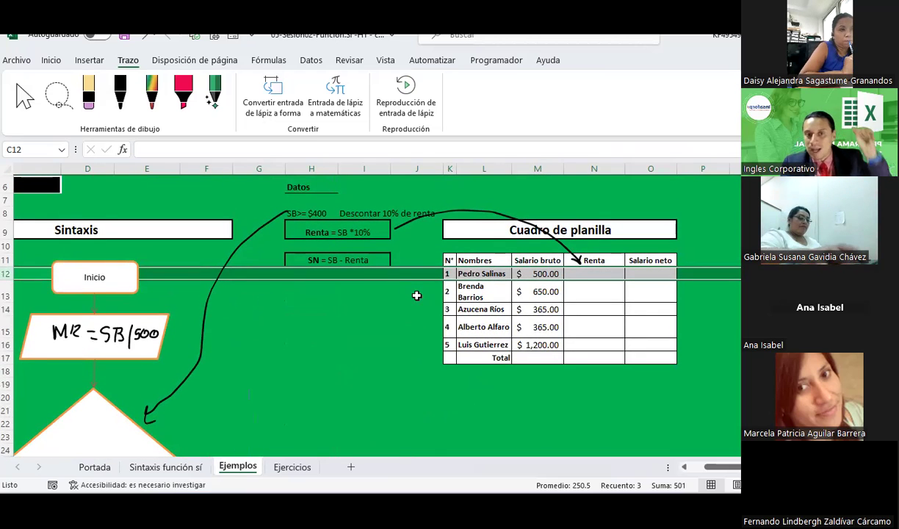
left_click(577, 275)
scroll(514, 286, "up", 1)
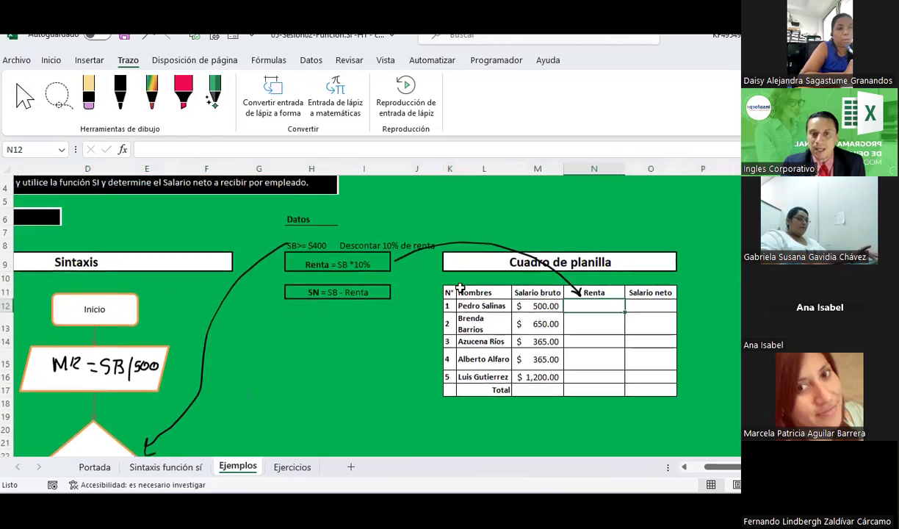
scroll(348, 311, "up", 2, "ctrl")
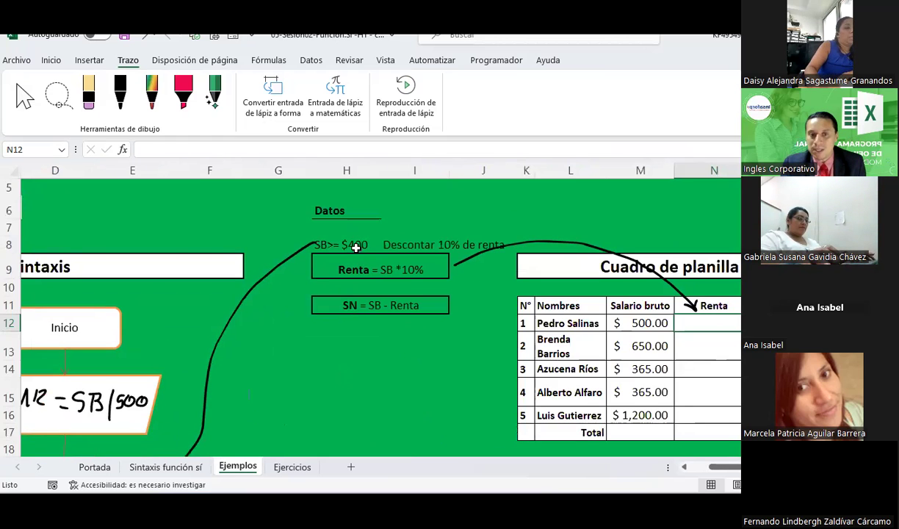
left_click_drag(355, 249, 335, 297)
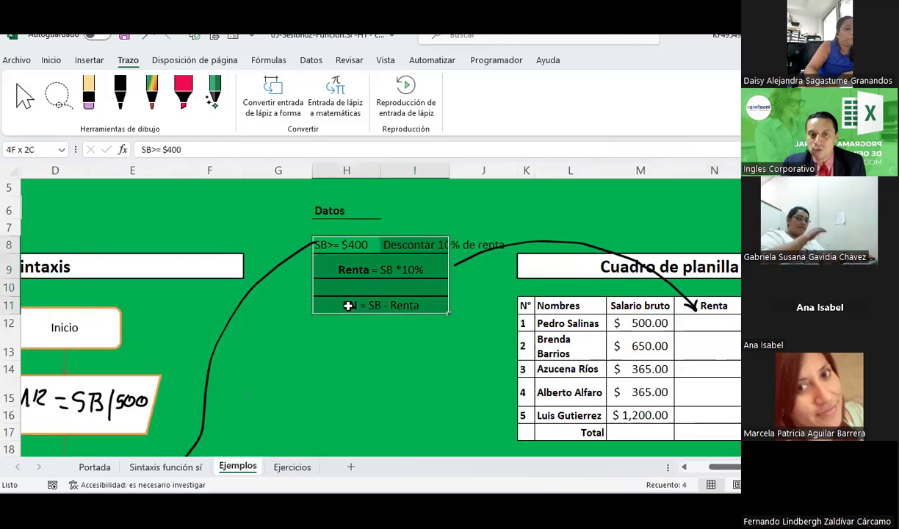
left_click(387, 354)
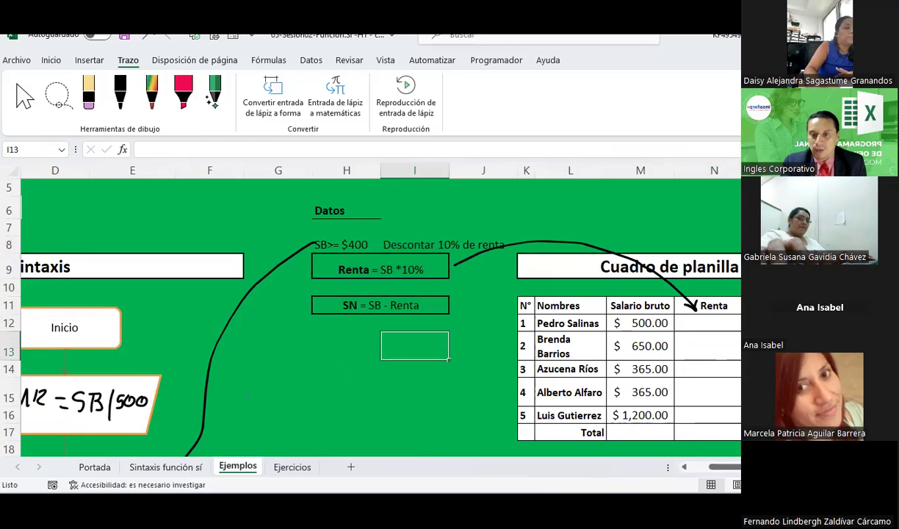
- Draw a short black ink arrow under the Renta rule
scroll(594, 399, "right", 2)
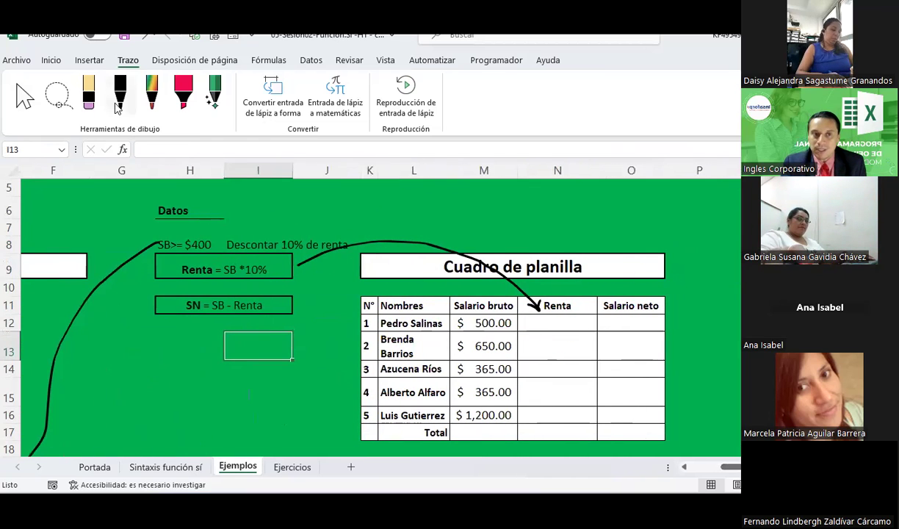
left_click(118, 103)
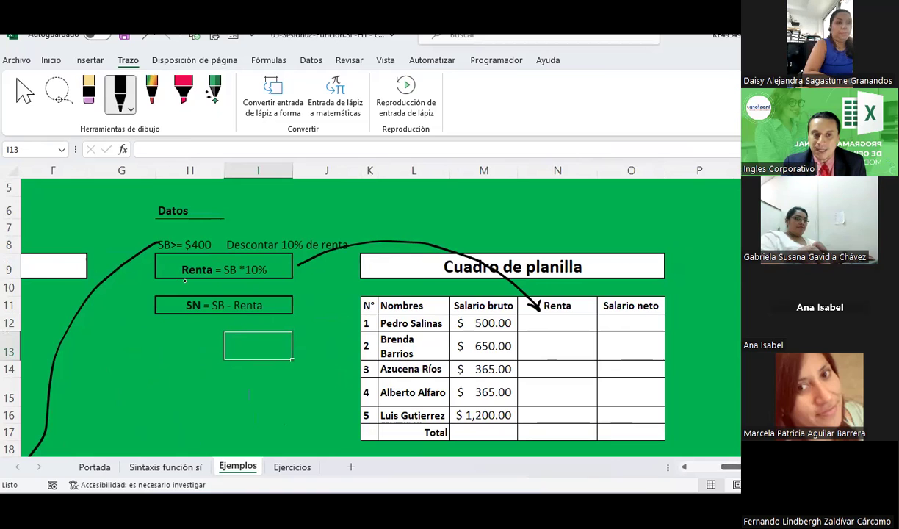
left_click_drag(184, 285, 210, 286)
key("Escape")
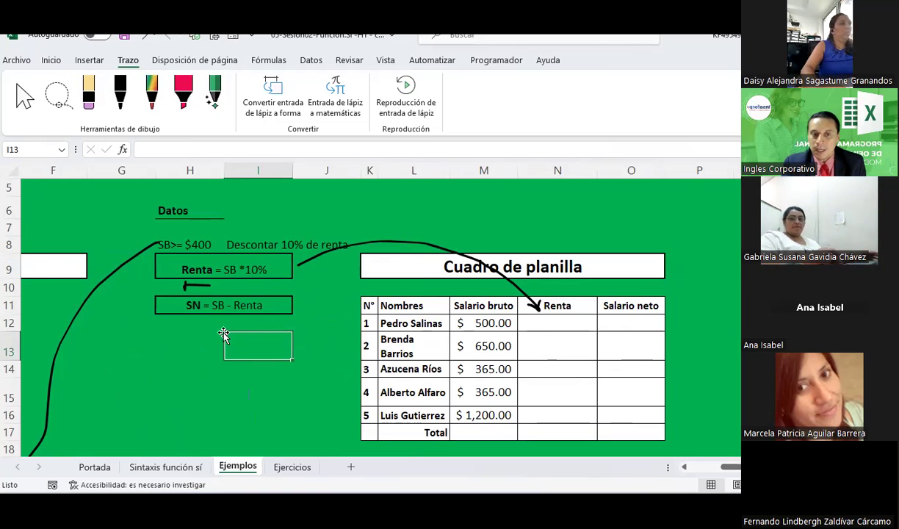
- Enter =M12-N12 in Salario neto cell O12, following the SN = SB - Renta rule
left_click(207, 306)
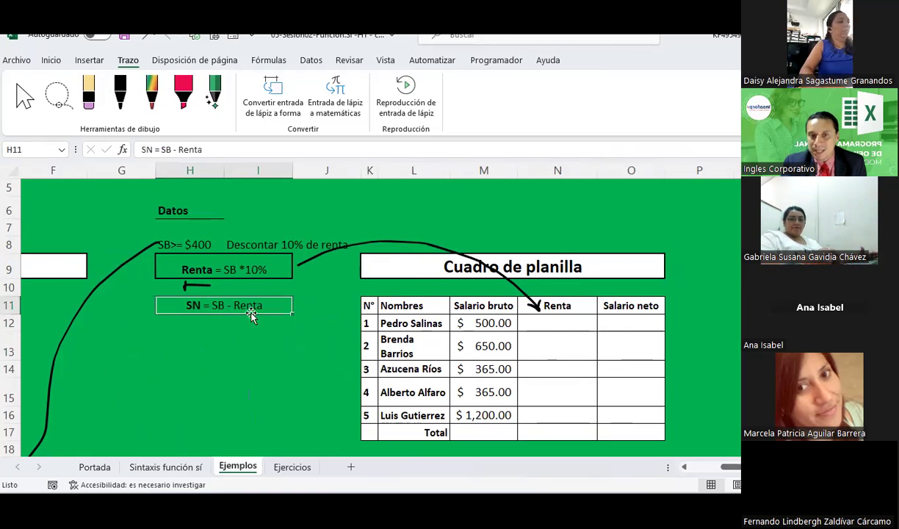
left_click(637, 320)
left_click(246, 306)
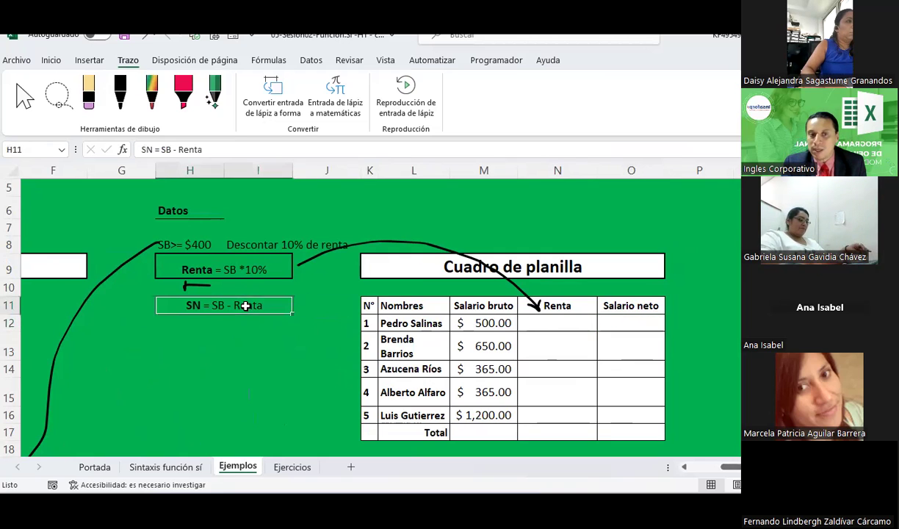
left_click(644, 321)
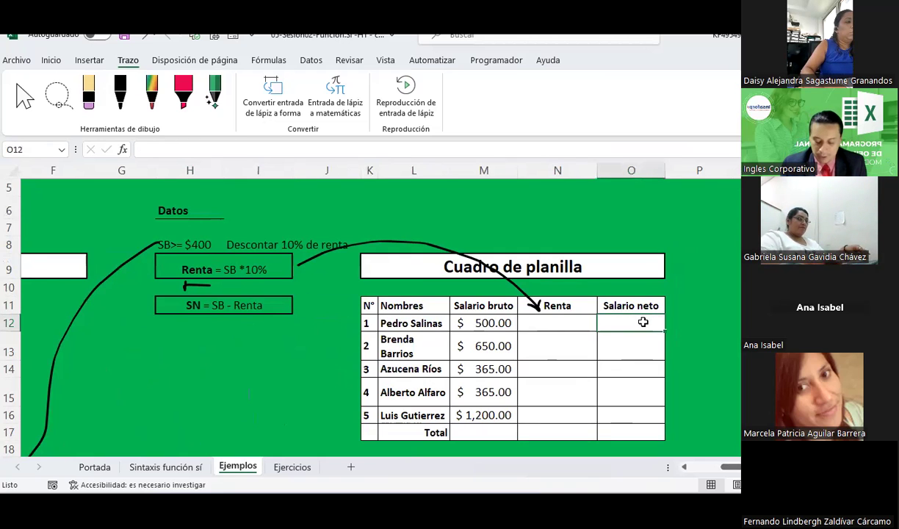
type("=")
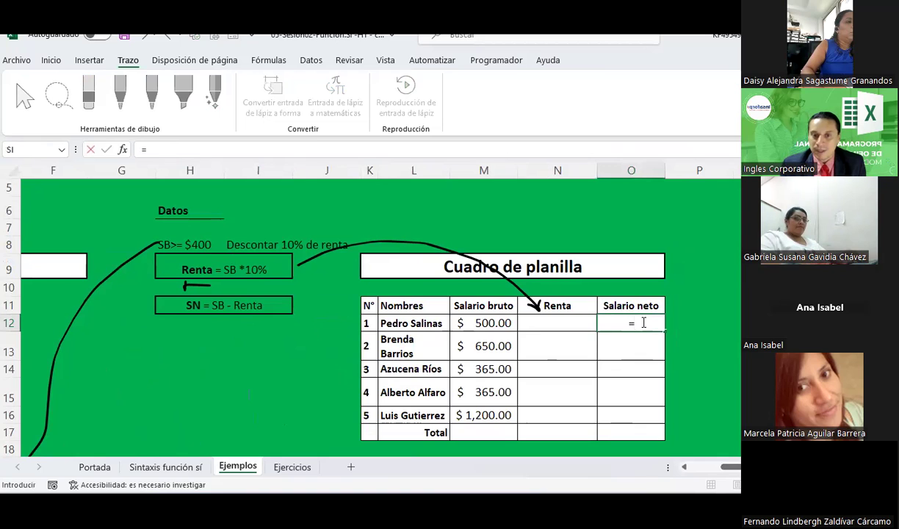
key("Left")
key("Left")
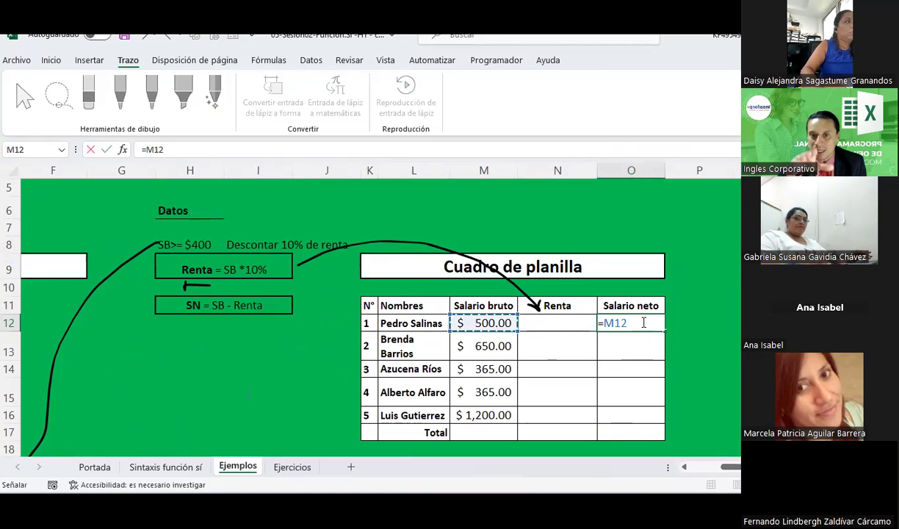
type("-")
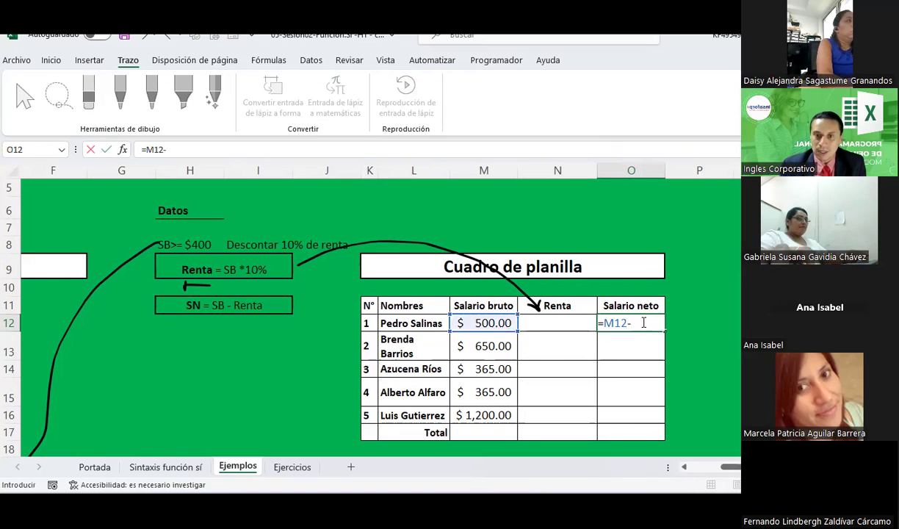
key("Left")
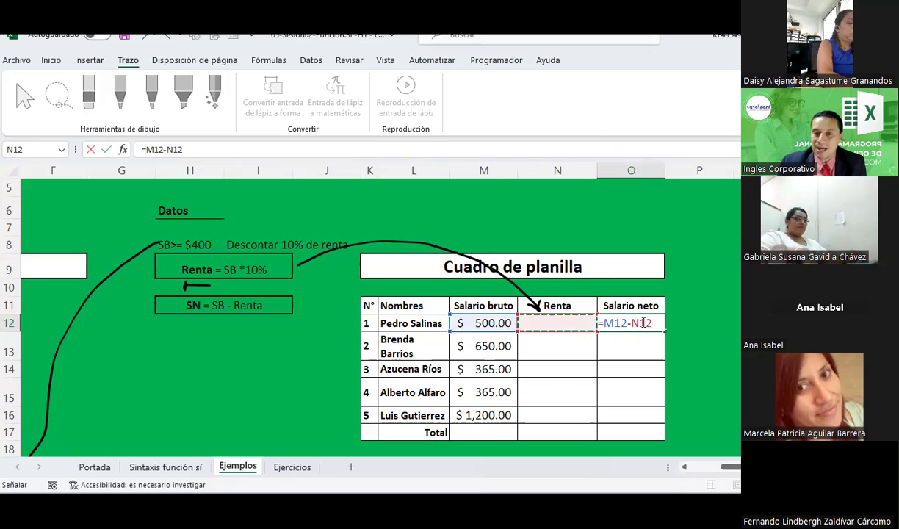
key("ctrl+Return")
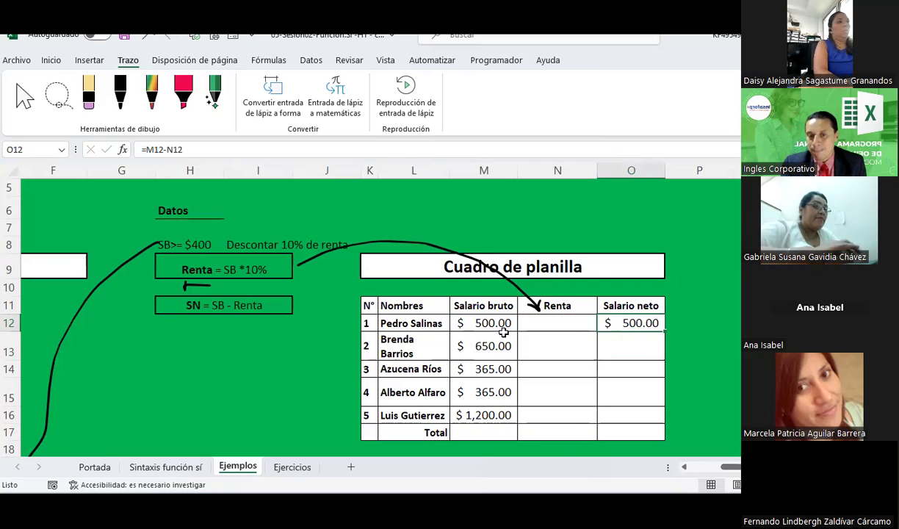
- Insert the SI function into N12 from the recently used functions list
left_click(553, 321)
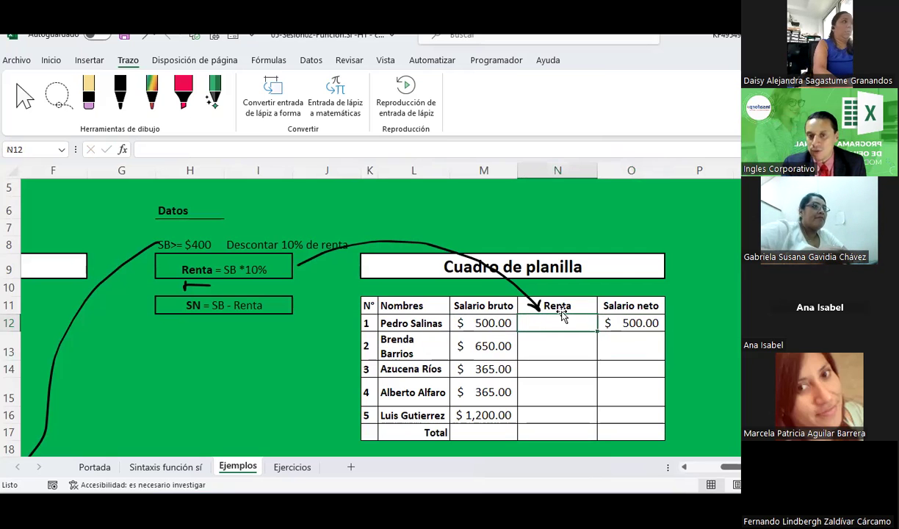
left_click(122, 152)
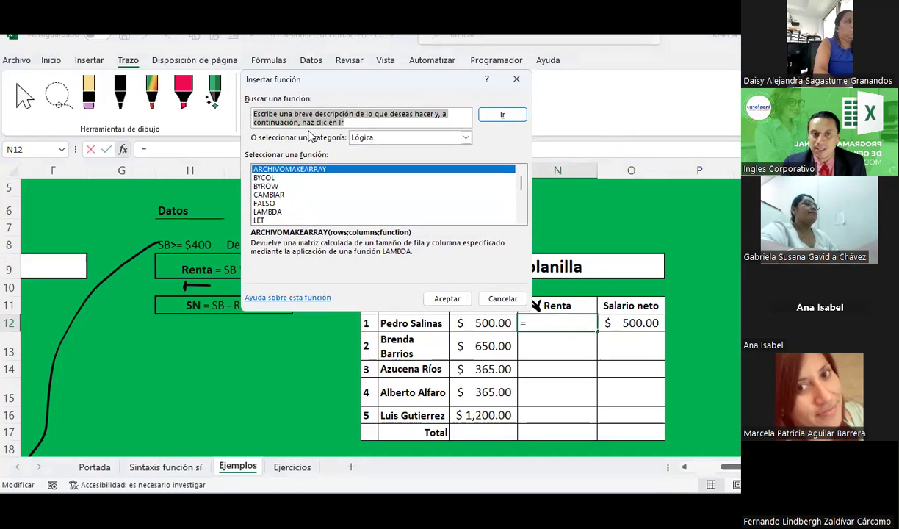
left_click(446, 136)
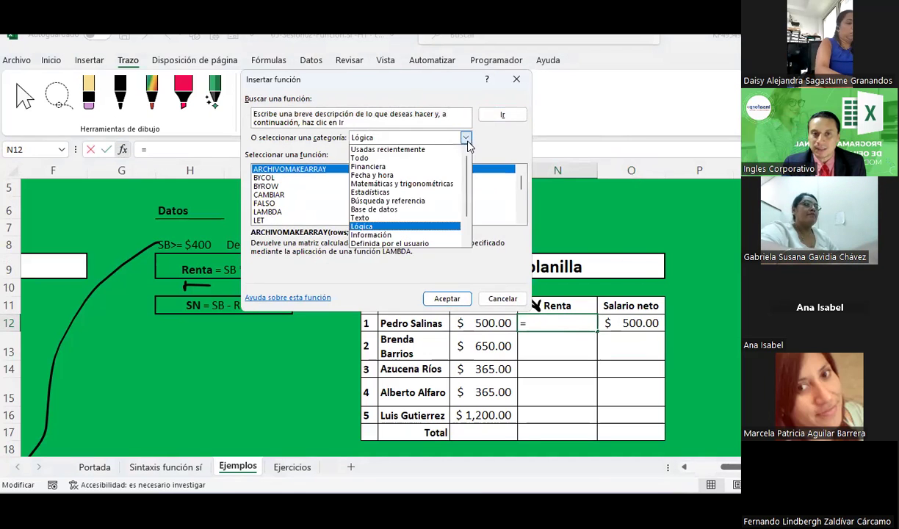
left_click(429, 150)
double_click(283, 168)
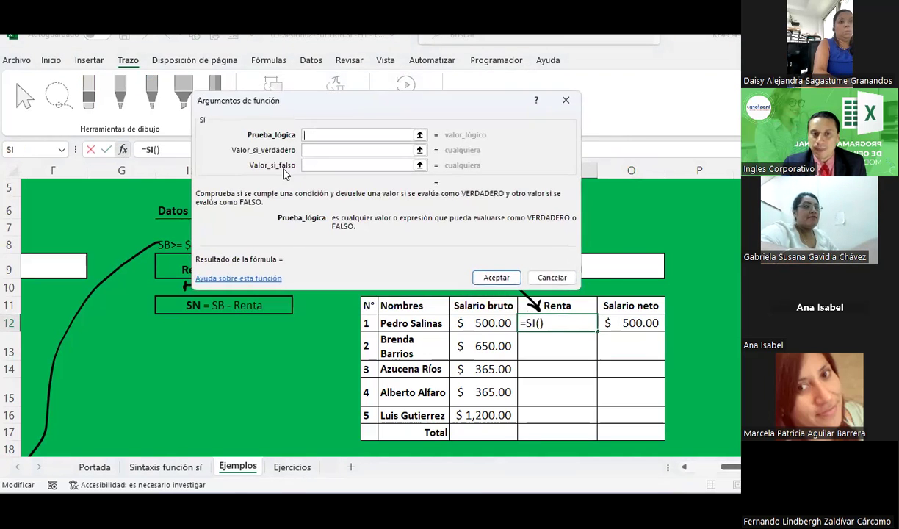
left_click_drag(326, 100, 455, 50)
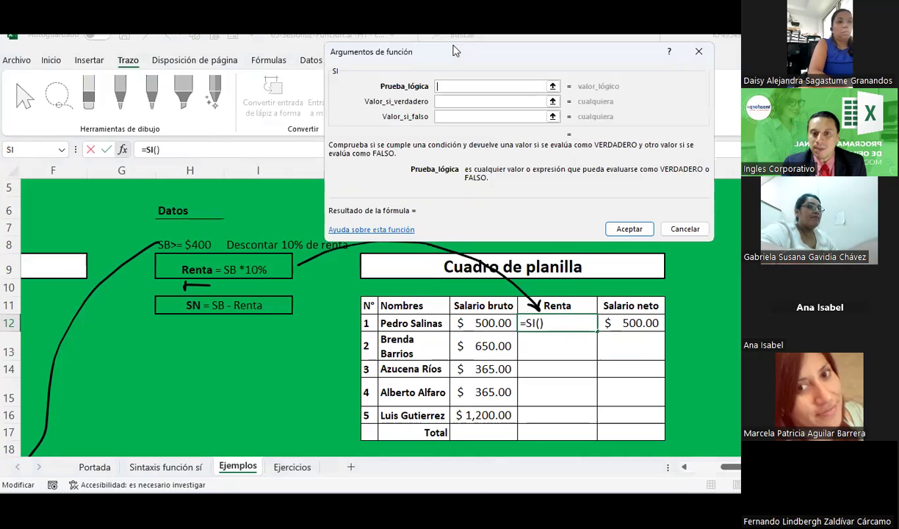
- Fill the SI arguments M12>=400, M12*10% and 0, then accept the formula
left_click(486, 324)
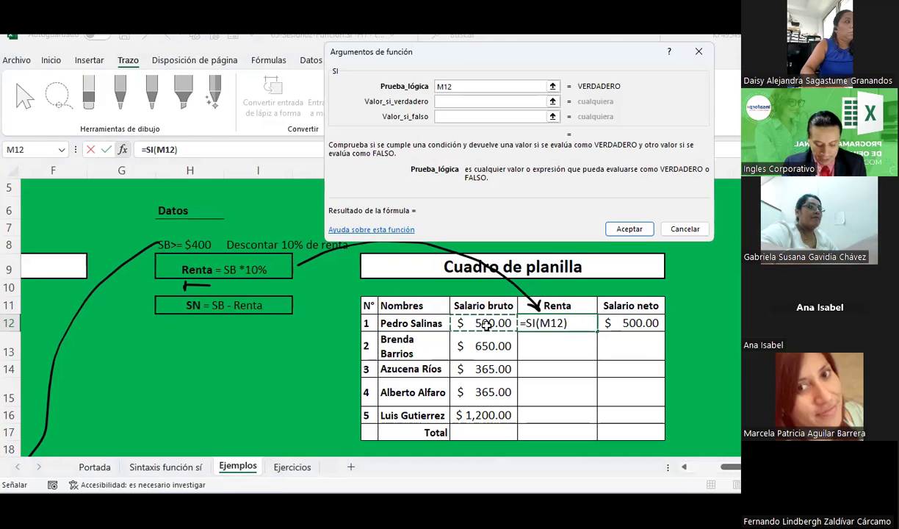
type(">")
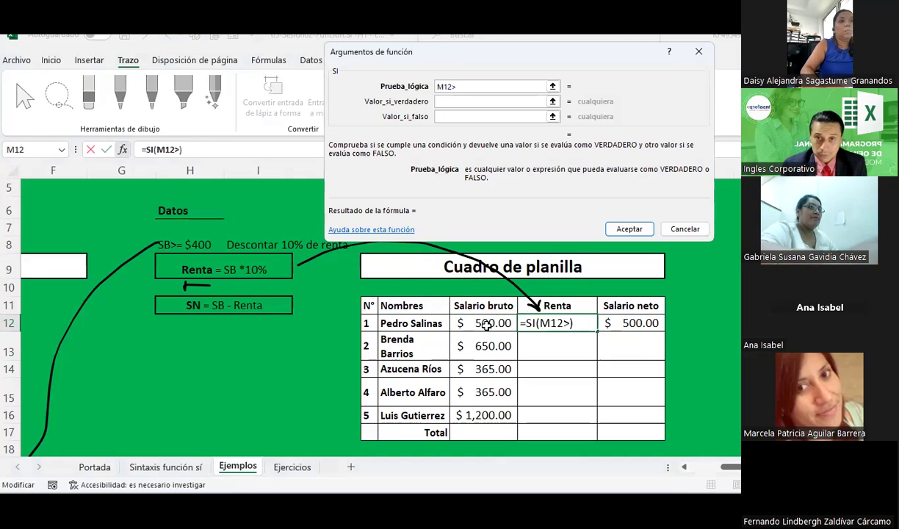
type("400")
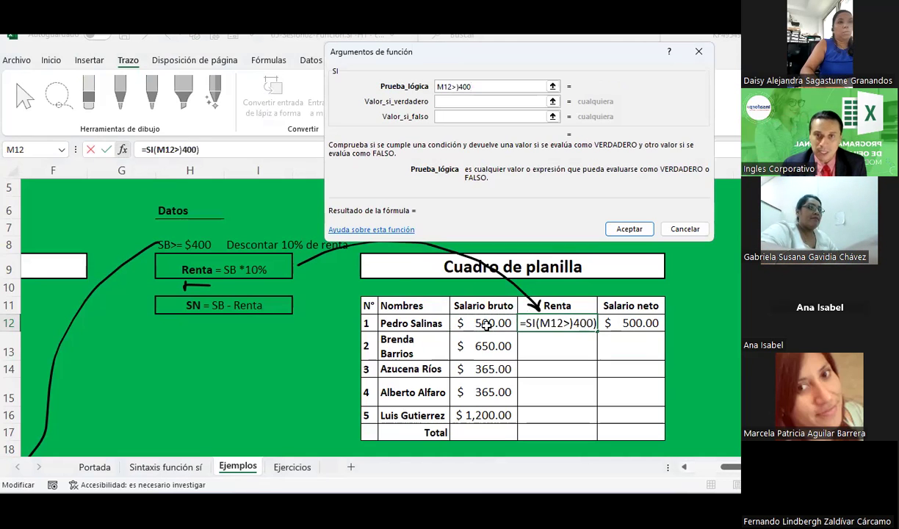
key("BackSpace")
key("BackSpace")
key("BackSpace")
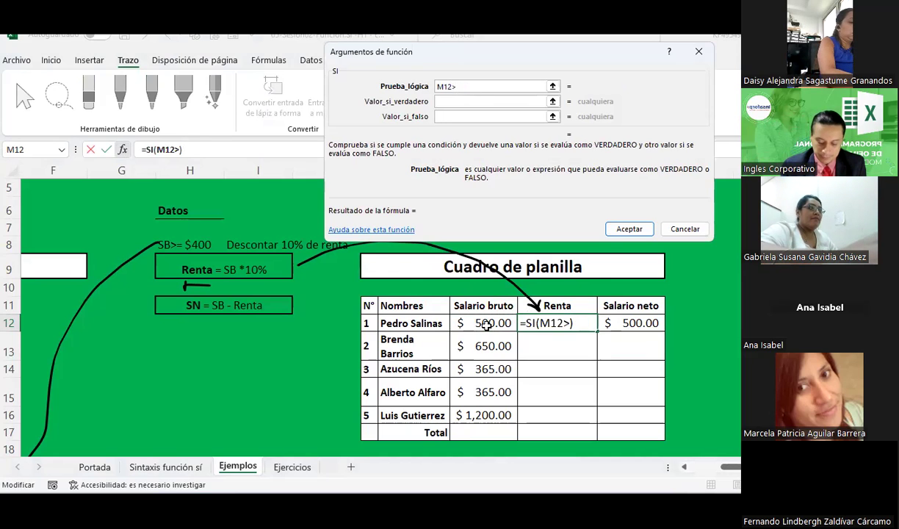
type("=400")
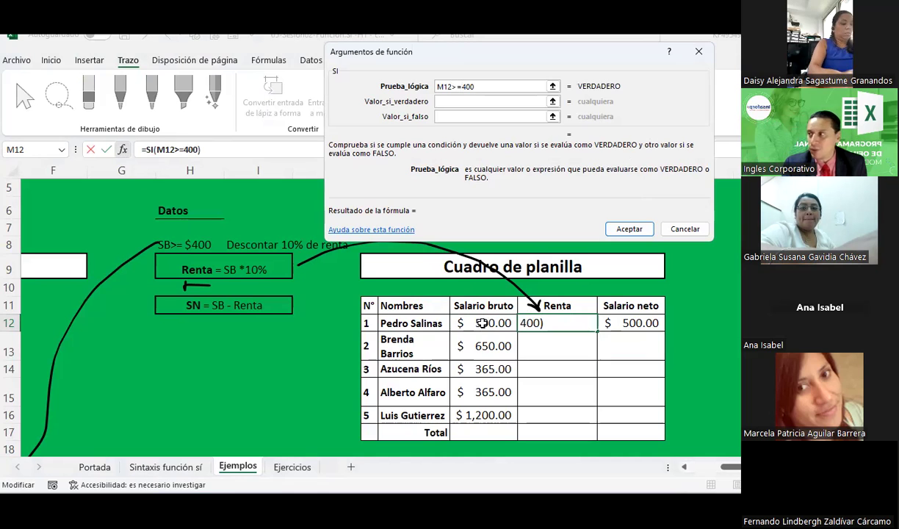
left_click(451, 100)
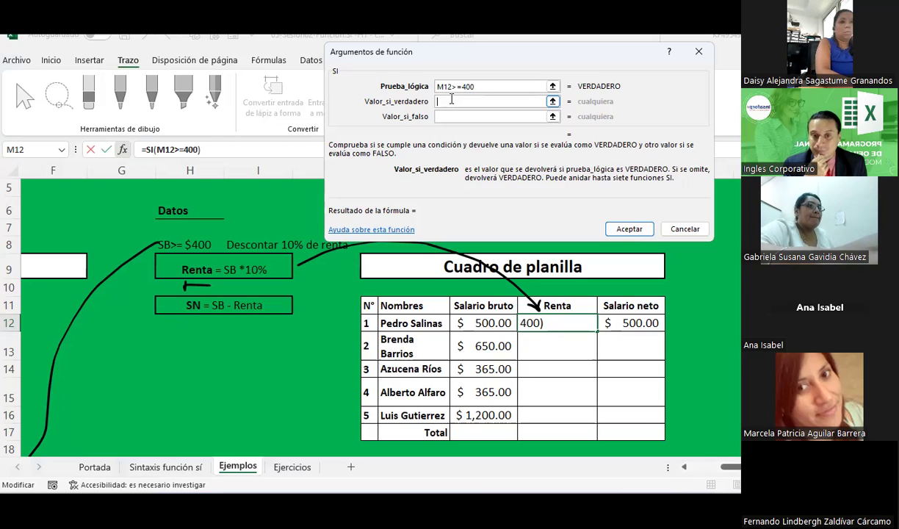
left_click(496, 324)
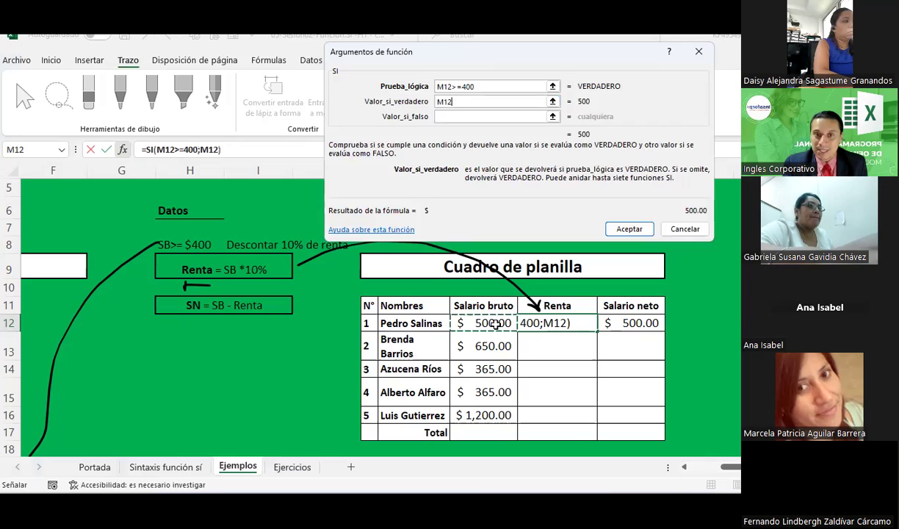
type("*10%")
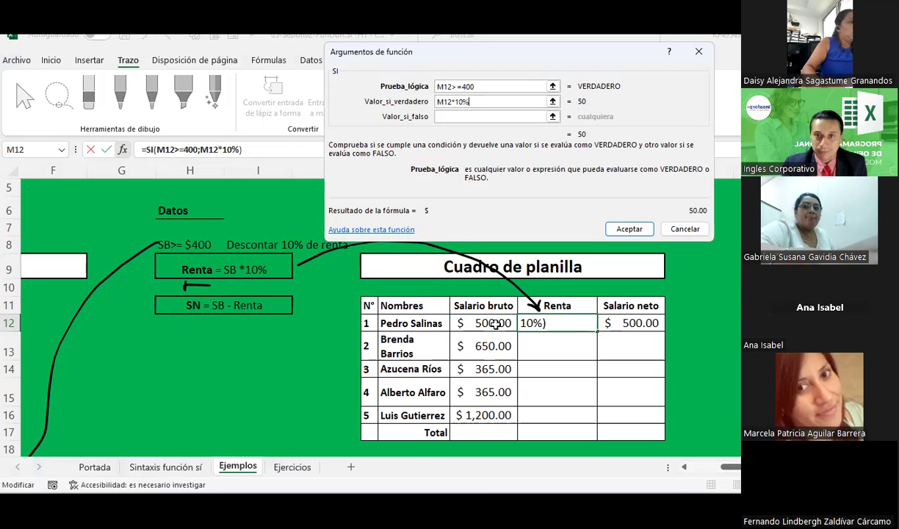
key("Tab")
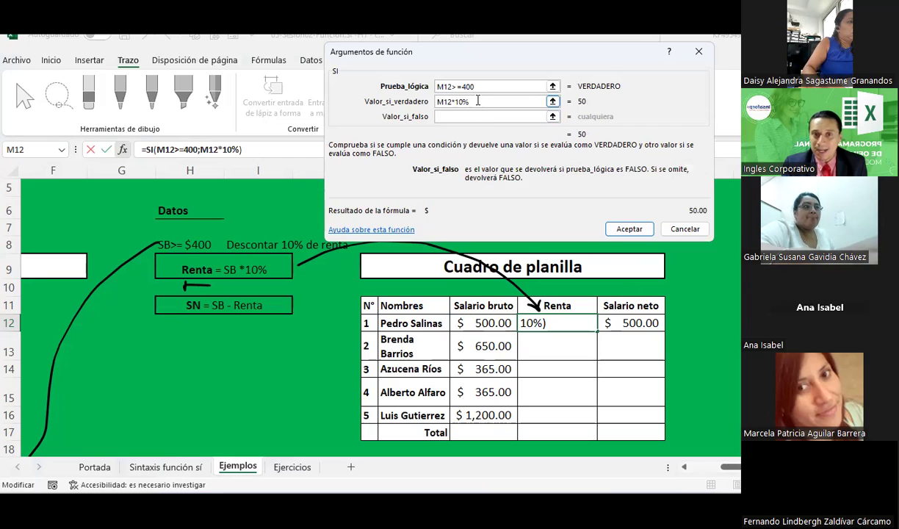
left_click_drag(471, 102, 438, 103)
left_click(439, 100)
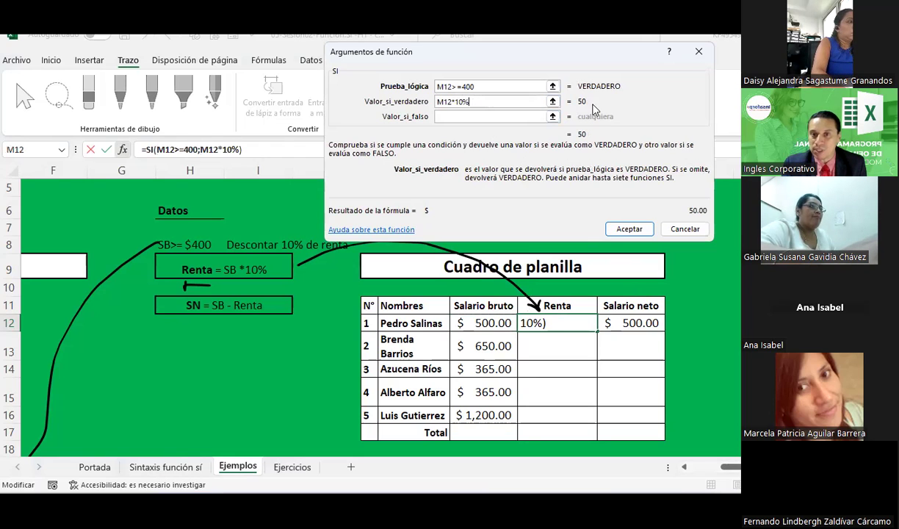
left_click(482, 117)
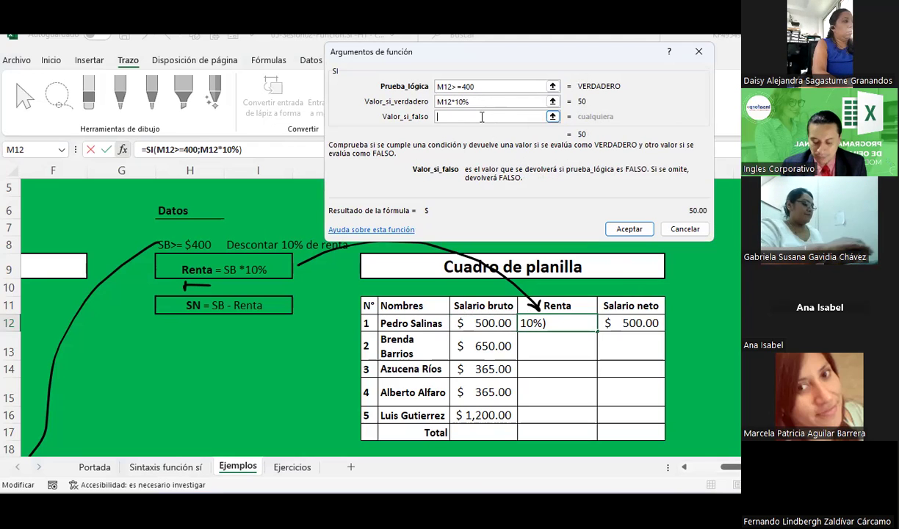
type("0")
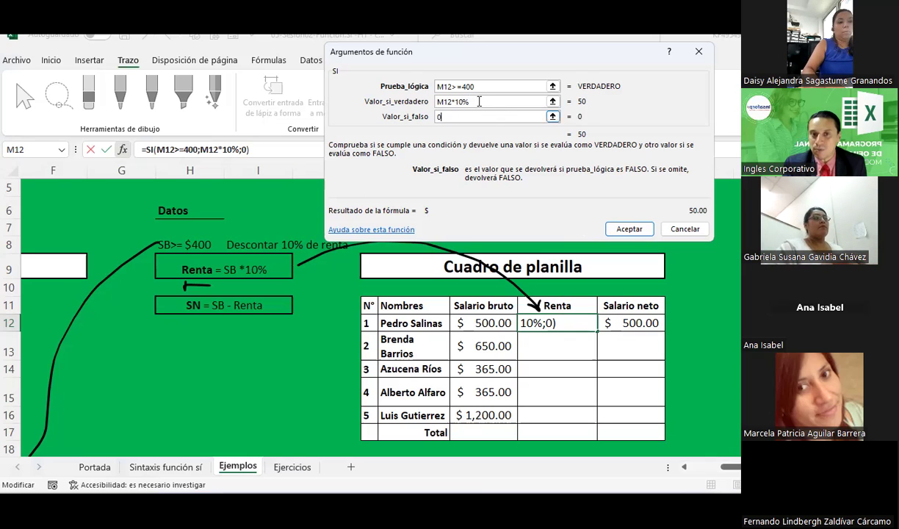
left_click(629, 229)
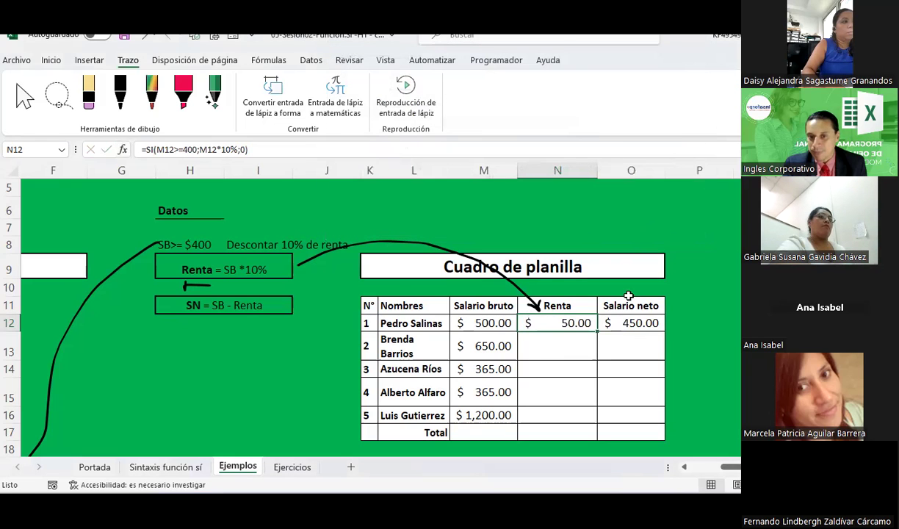
double_click(564, 323)
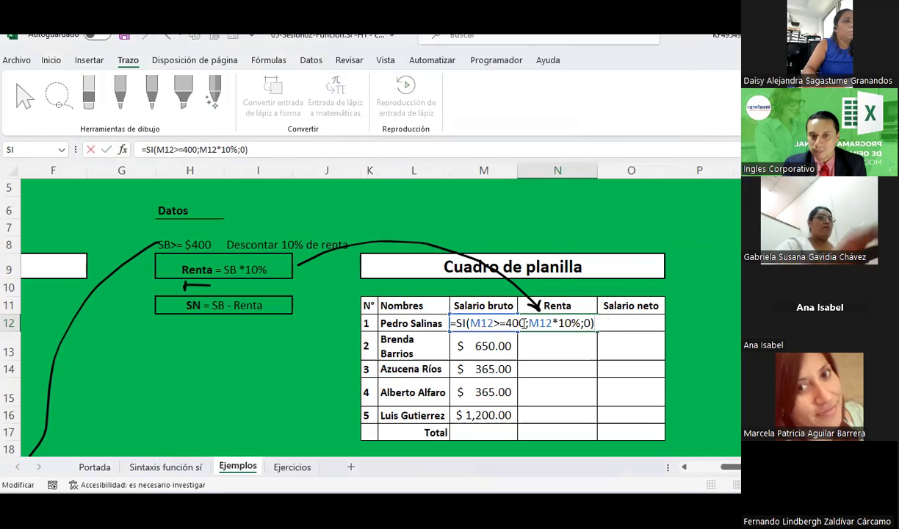
left_click_drag(526, 323, 471, 323)
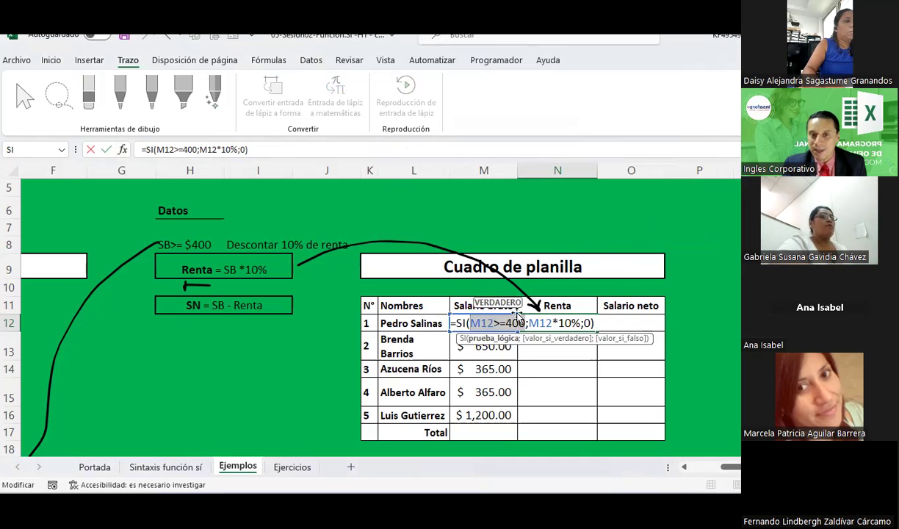
left_click_drag(529, 323, 579, 324)
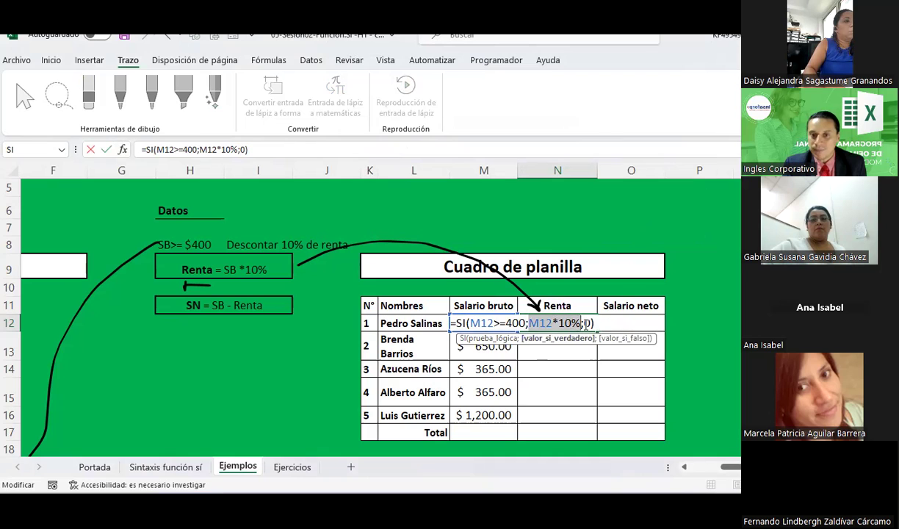
left_click_drag(584, 323, 590, 324)
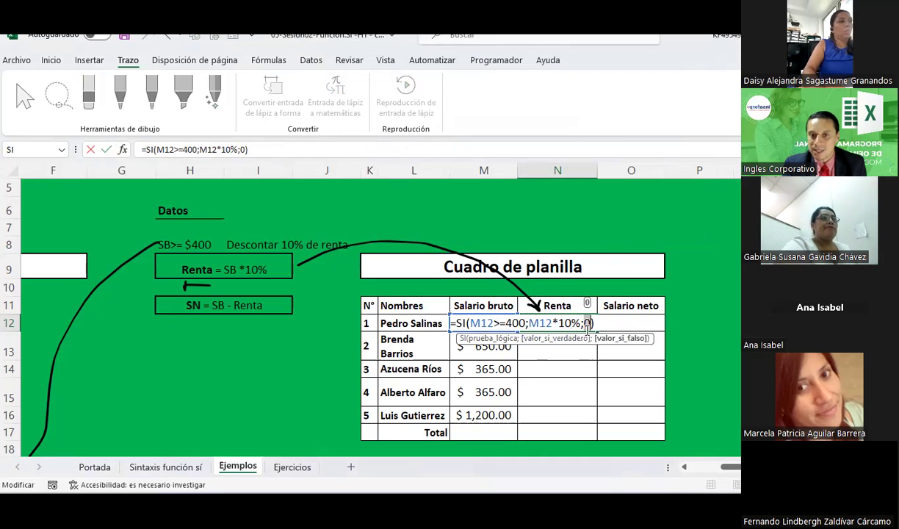
key("Escape")
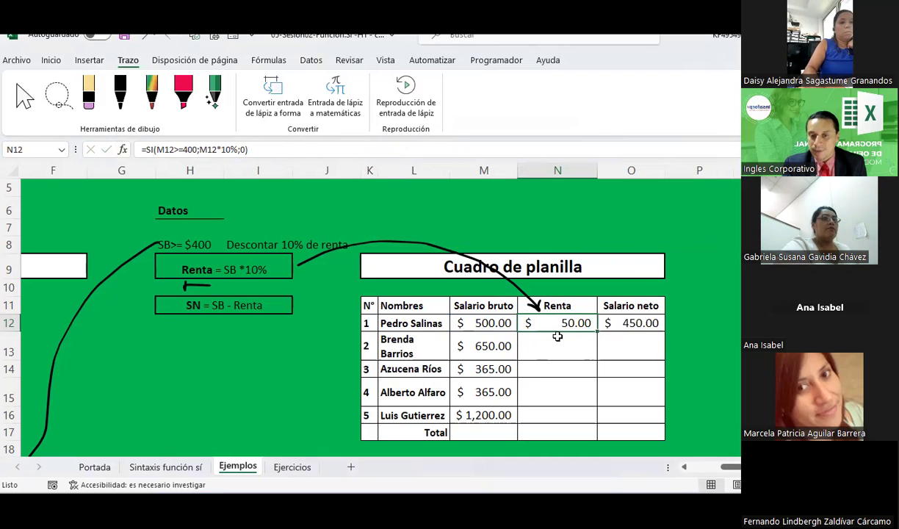
- Type =SI(M13>=400;(M13*10%);0) into the second employee's Renta cell N13
scroll(601, 355, "up", 2)
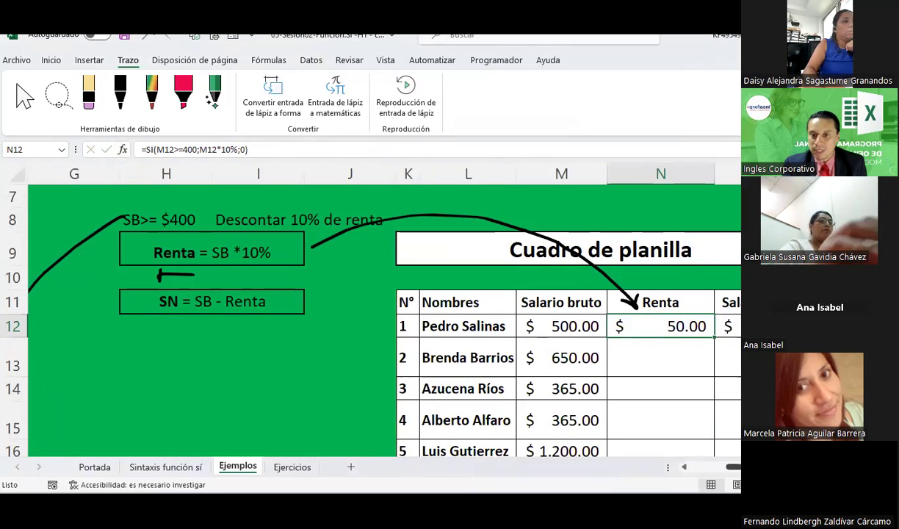
scroll(719, 411, "up", 2)
scroll(610, 378, "left", 1)
scroll(609, 378, "down", 1)
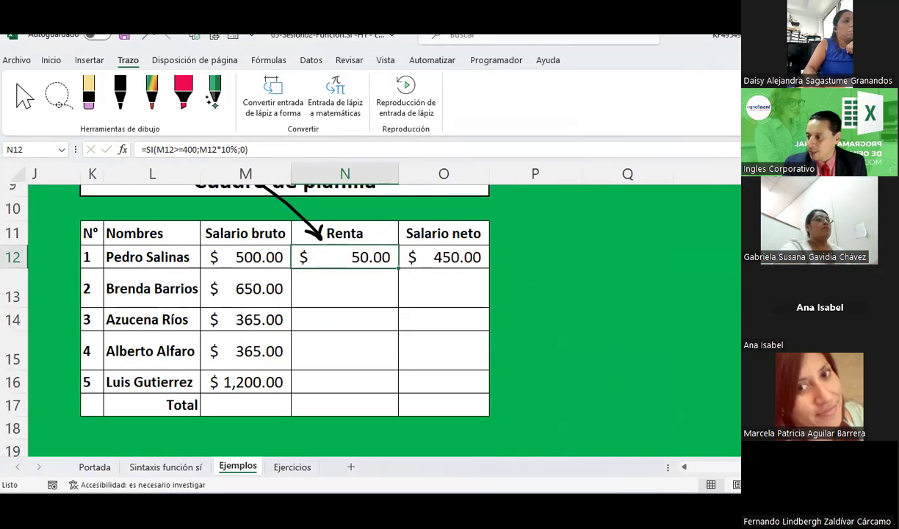
left_click(339, 291)
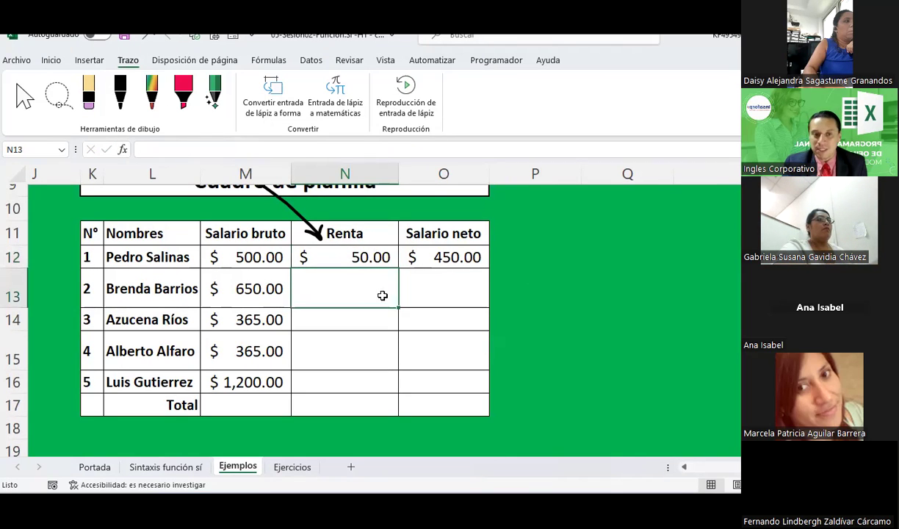
type("=")
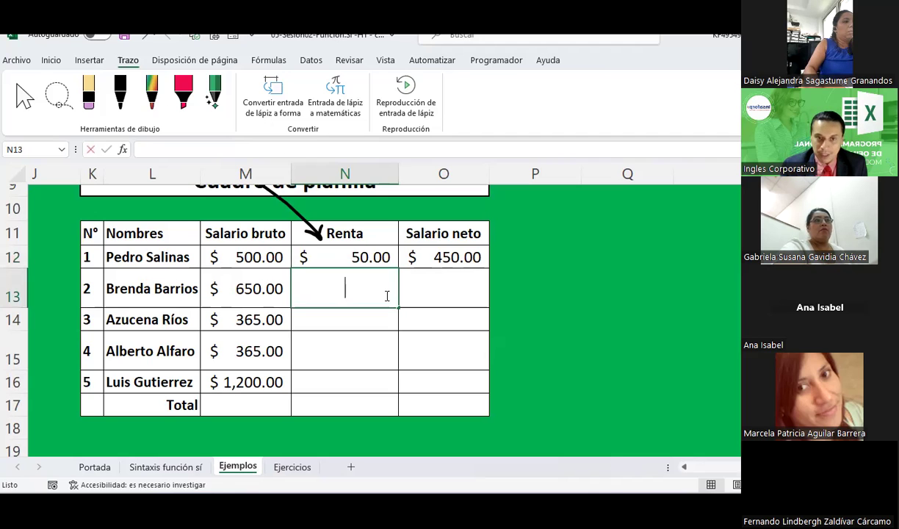
type("si")
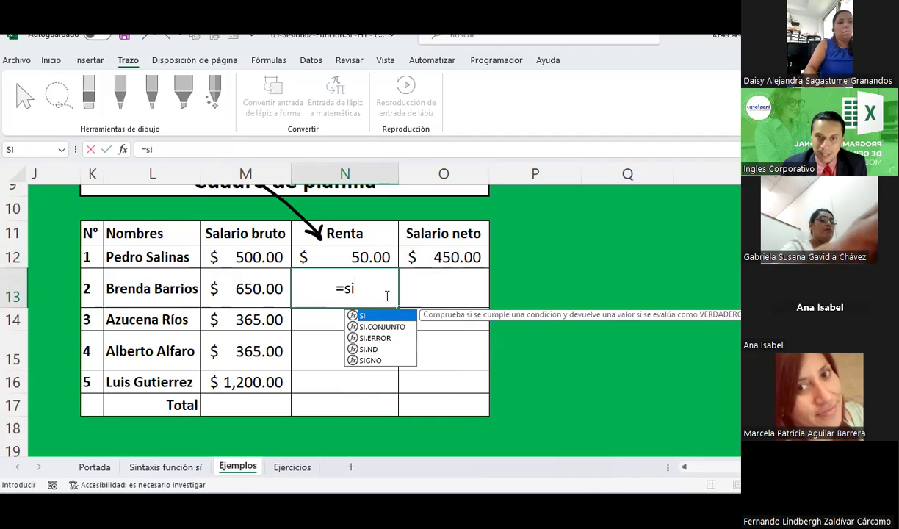
type("(")
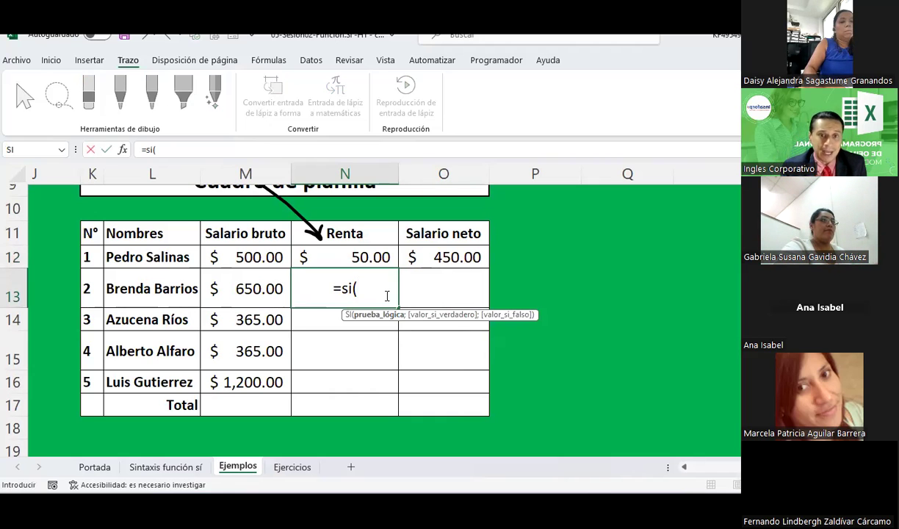
type("m13>=400")
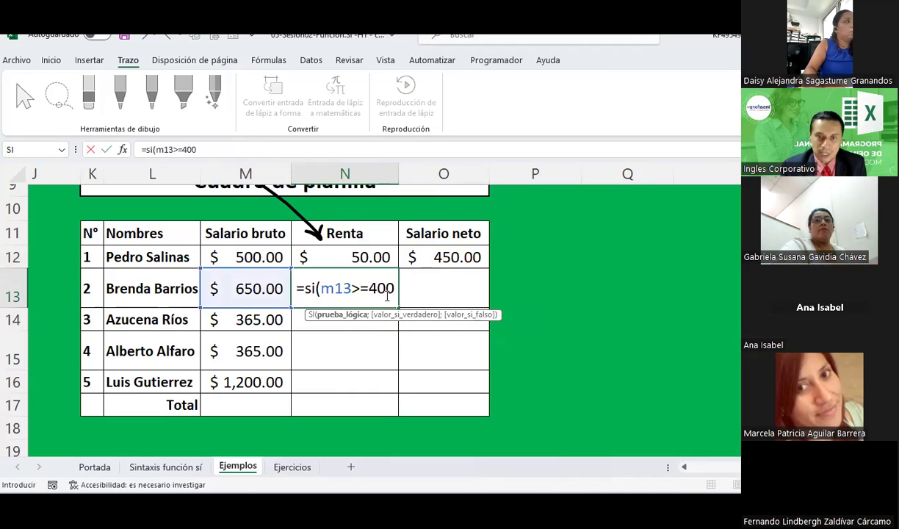
type(";")
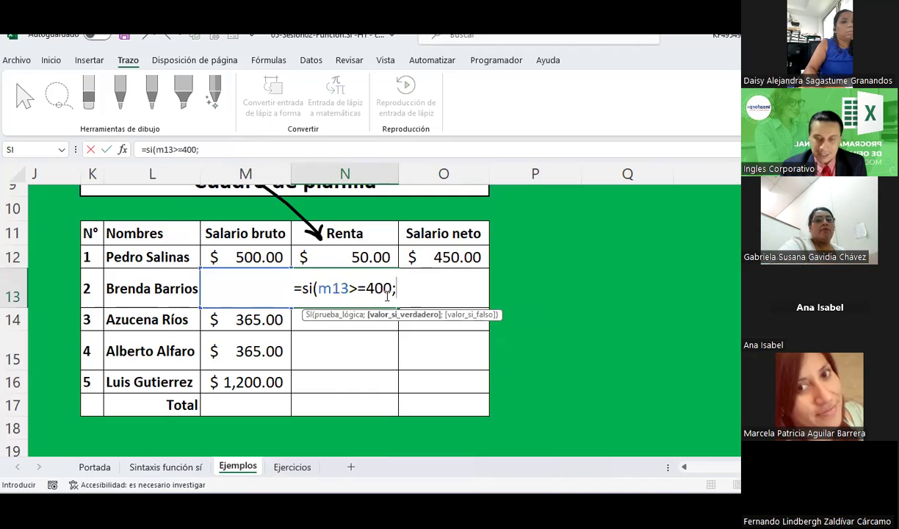
type("(")
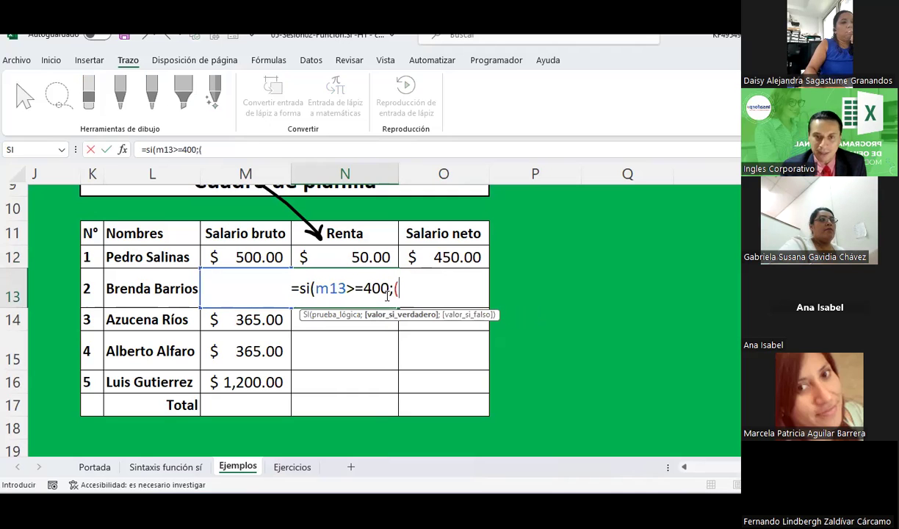
type("m13*10%)")
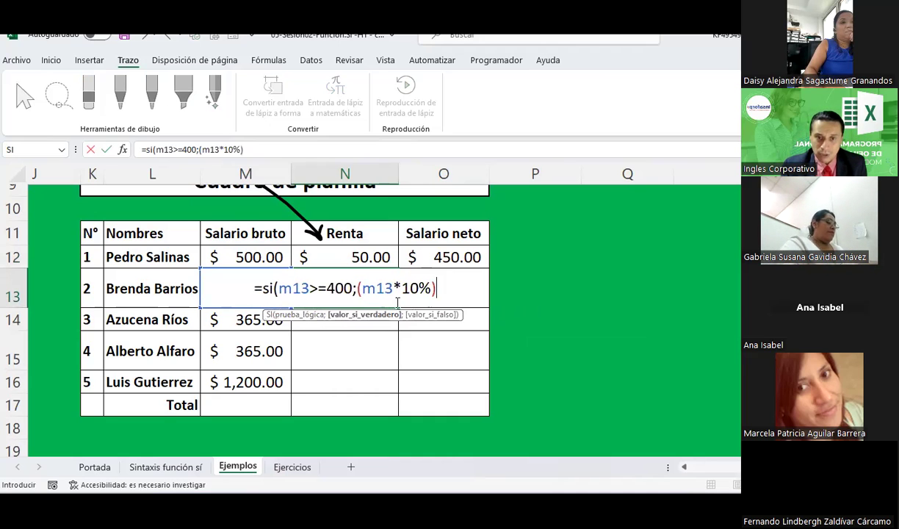
left_click(359, 288)
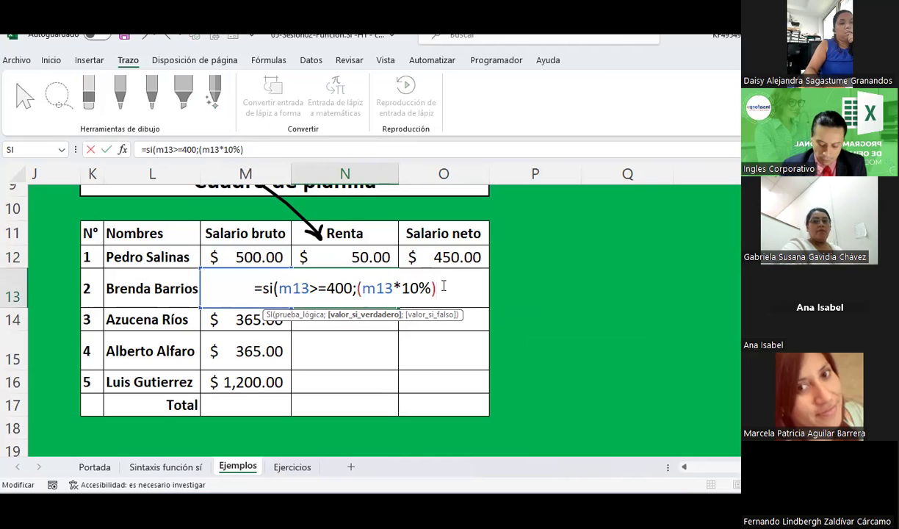
type(";0")
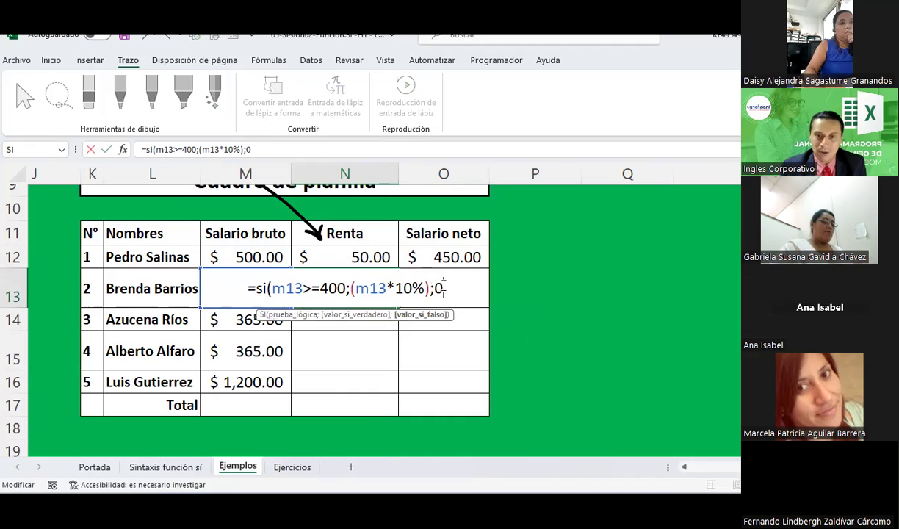
type(")")
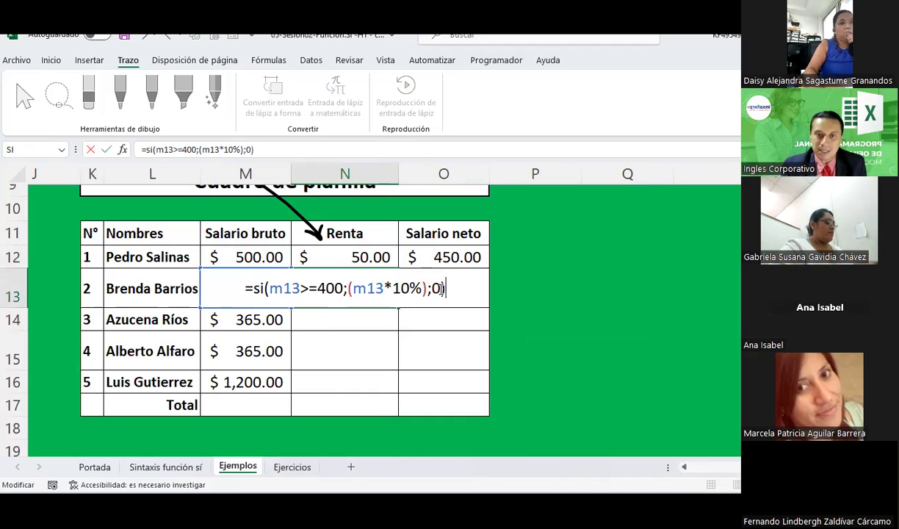
left_click(268, 288)
key("Return")
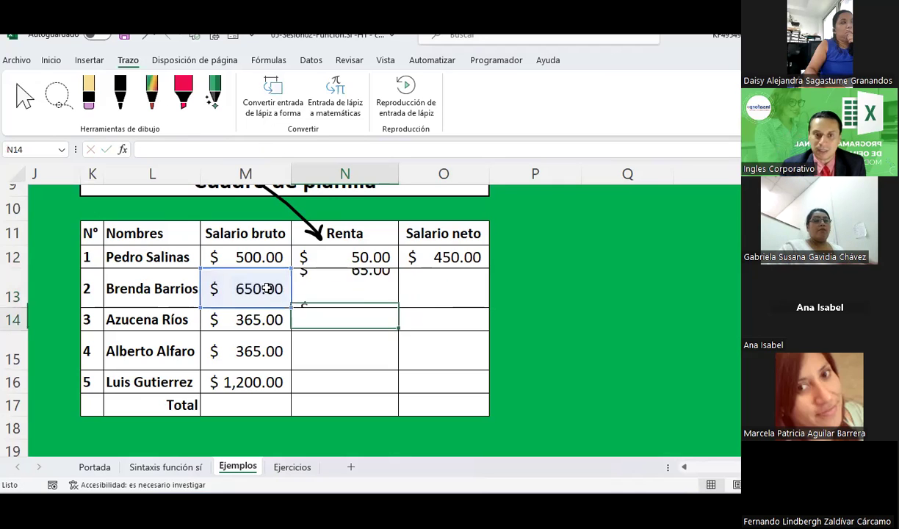
- Fill the Renta formula down to N16 and the Salario neto formula down to O16
left_click(378, 292)
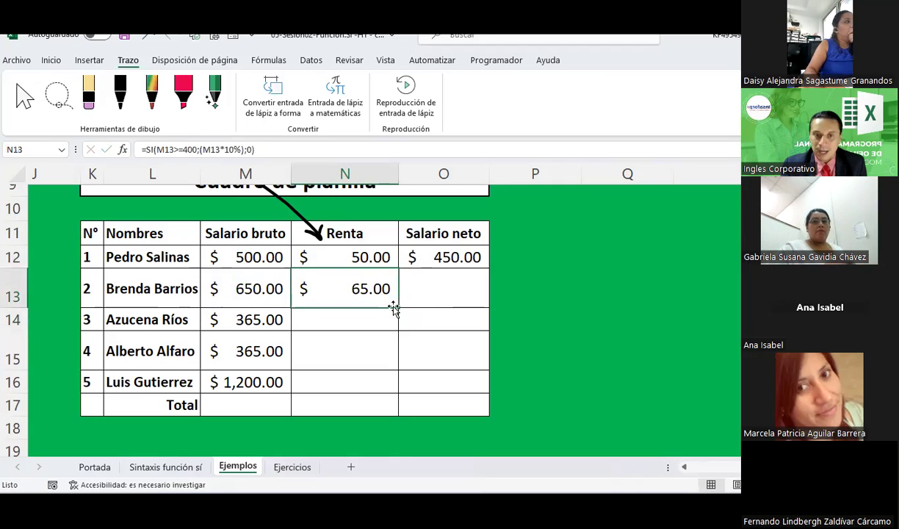
left_click_drag(397, 306, 387, 369)
left_click_drag(384, 391, 384, 392)
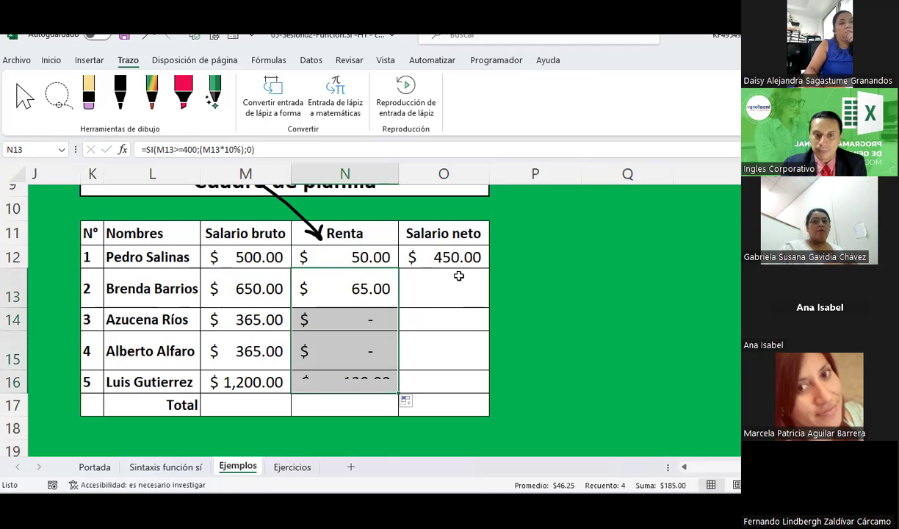
left_click(454, 257)
left_click_drag(489, 268, 485, 390)
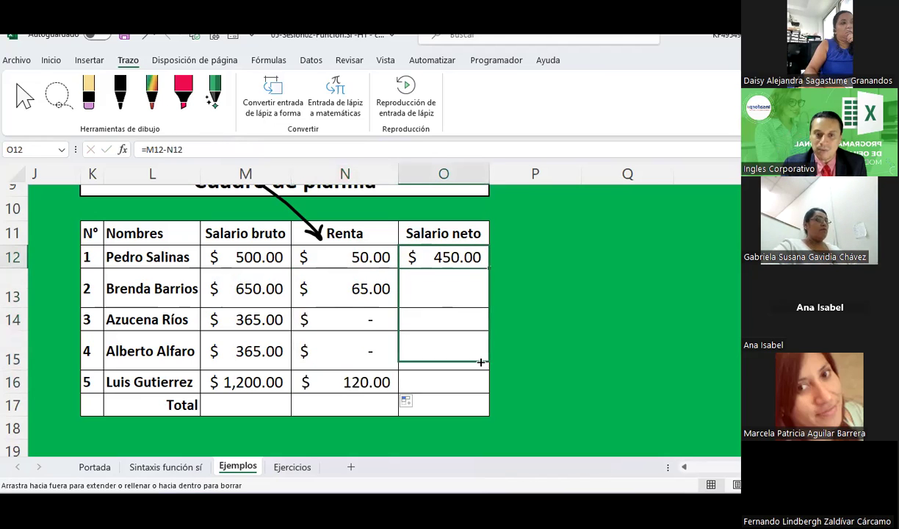
left_click(280, 401)
left_click(50, 62)
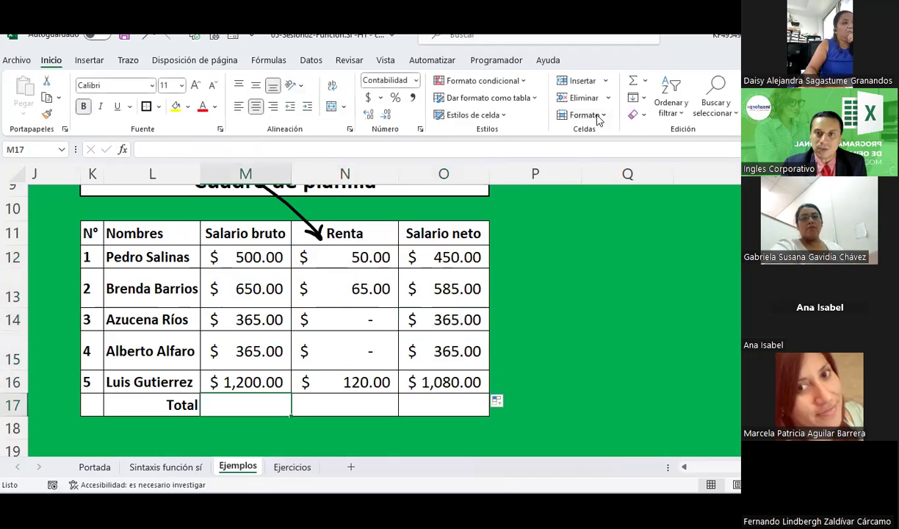
- AutoSum Salario bruto in M17 and copy the total across to O17
left_click(626, 81)
key("Return")
key("Up")
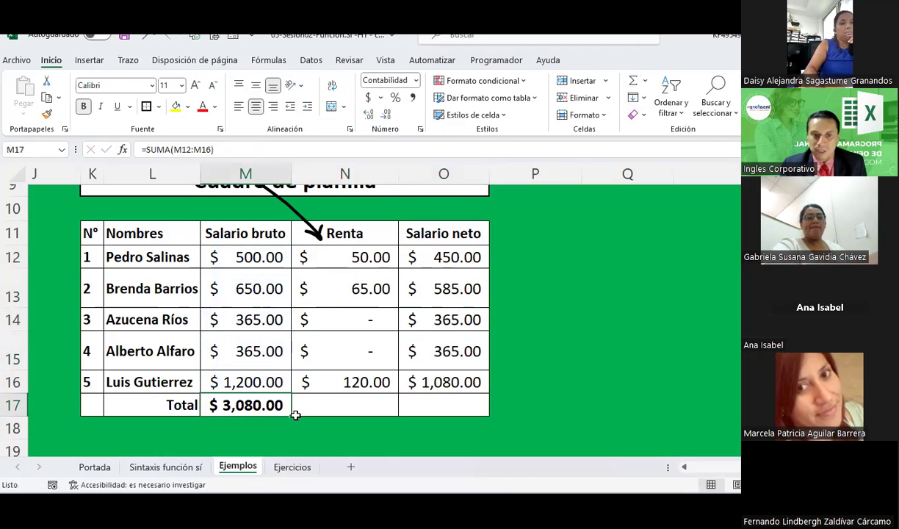
left_click_drag(292, 416, 463, 416)
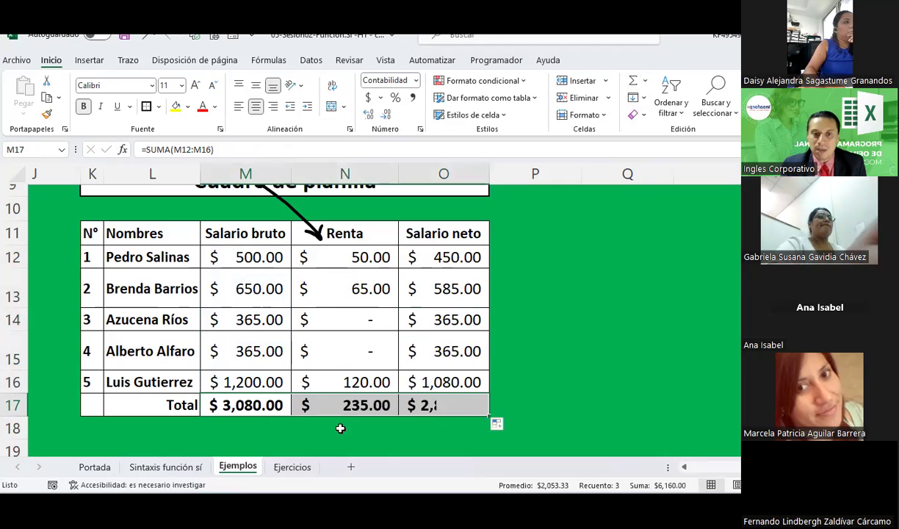
- Check each Total-row SUMA formula and review the N12 Renta formula
left_click(269, 406)
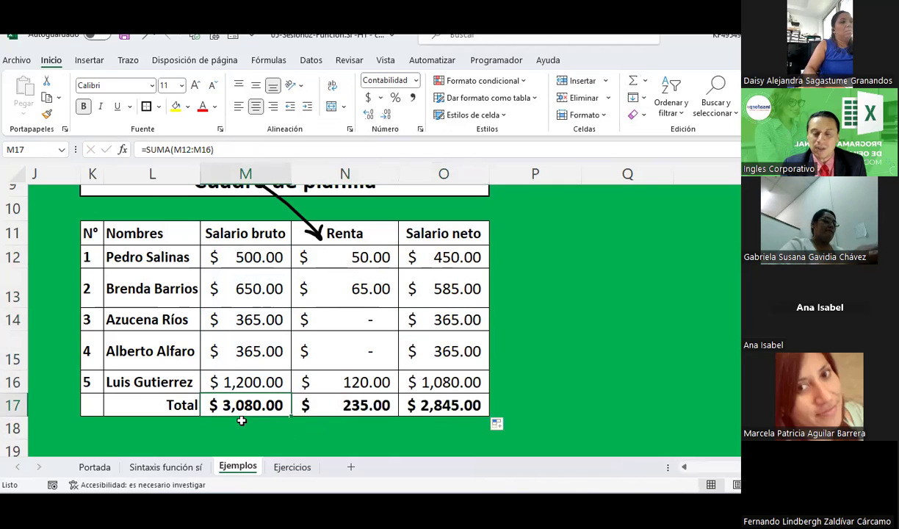
left_click(346, 405)
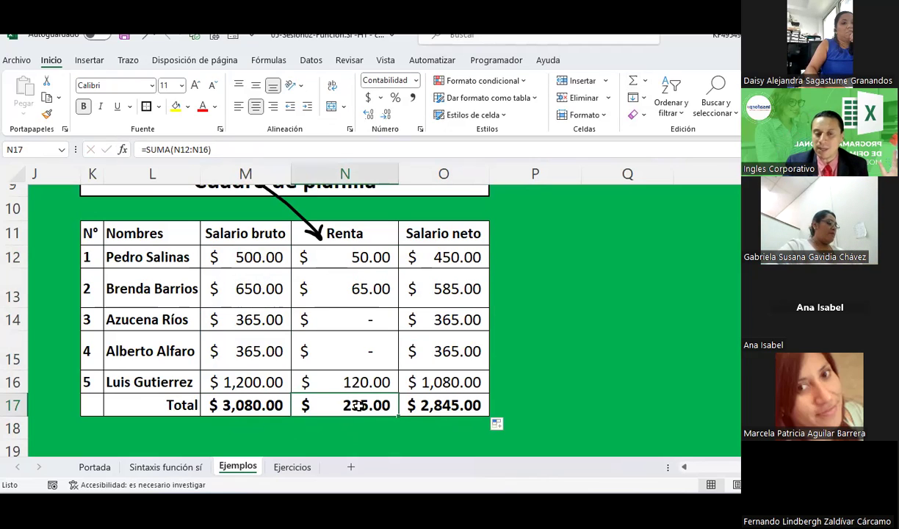
left_click(477, 406)
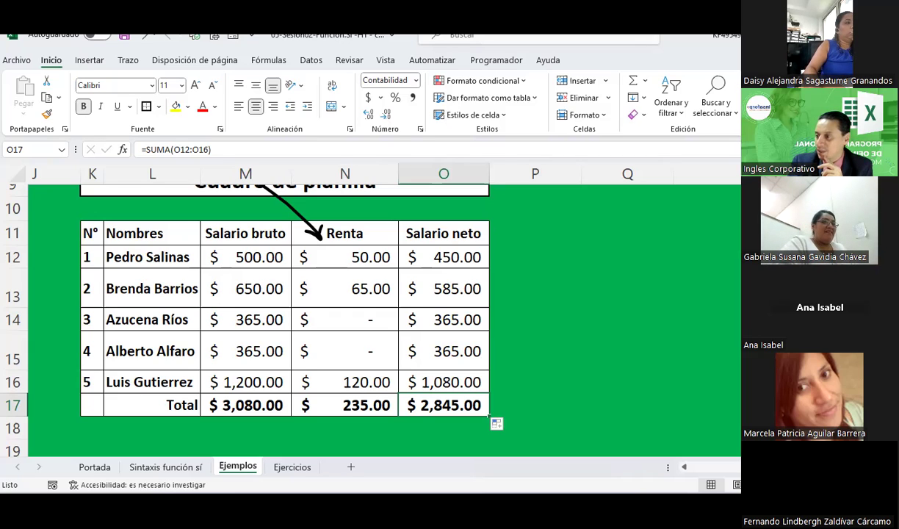
key("alt+Tab")
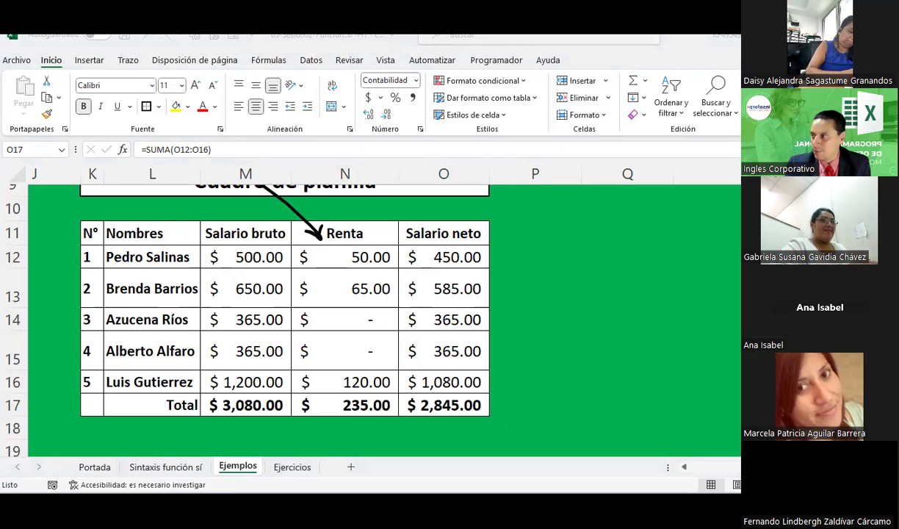
left_click(362, 256)
key("F2")
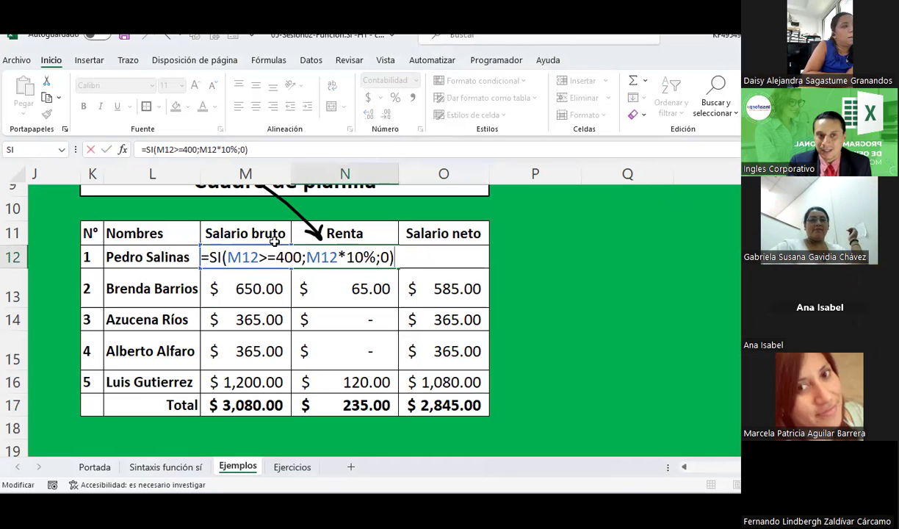
scroll(602, 306, "up", 3)
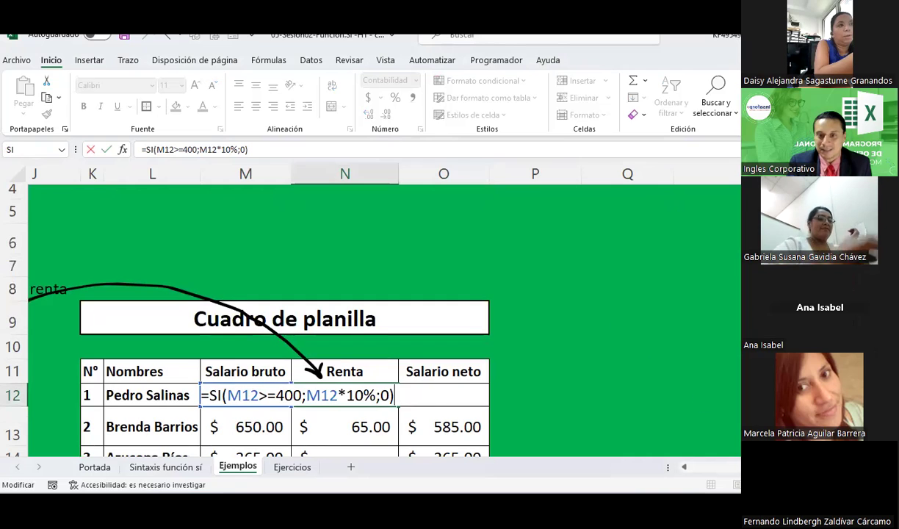
scroll(602, 306, "up", 2)
scroll(602, 306, "left", 3)
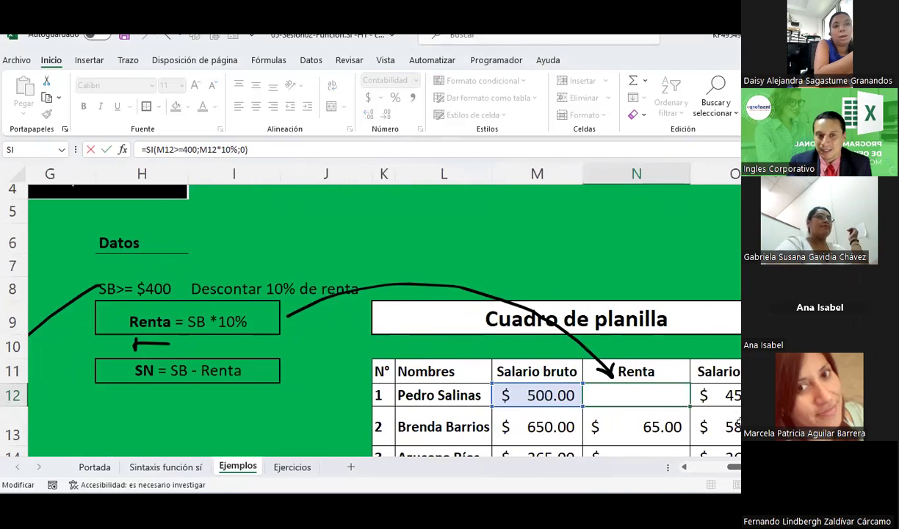
key("Return")
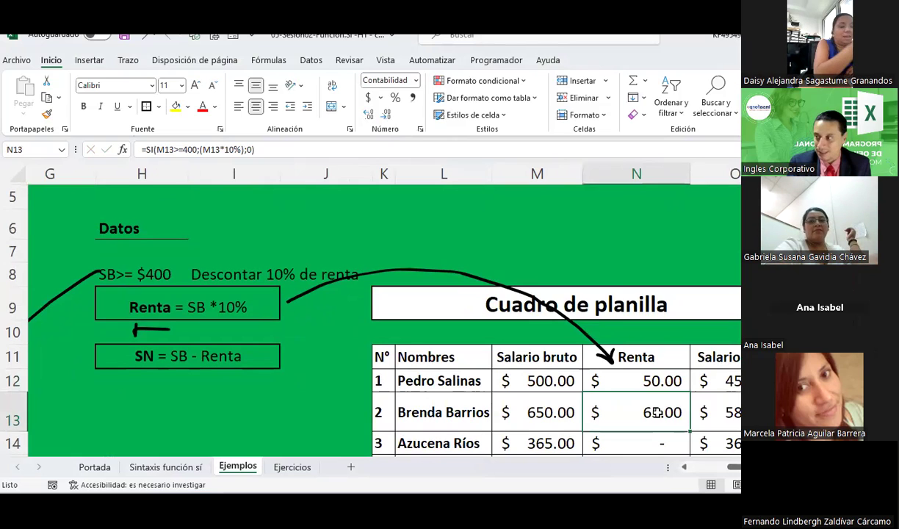
double_click(656, 413)
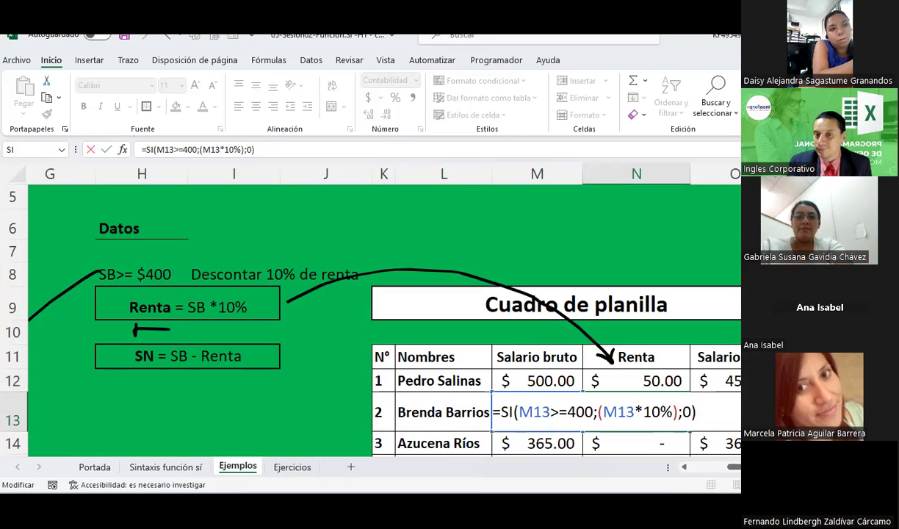
scroll(689, 343, "down", 1)
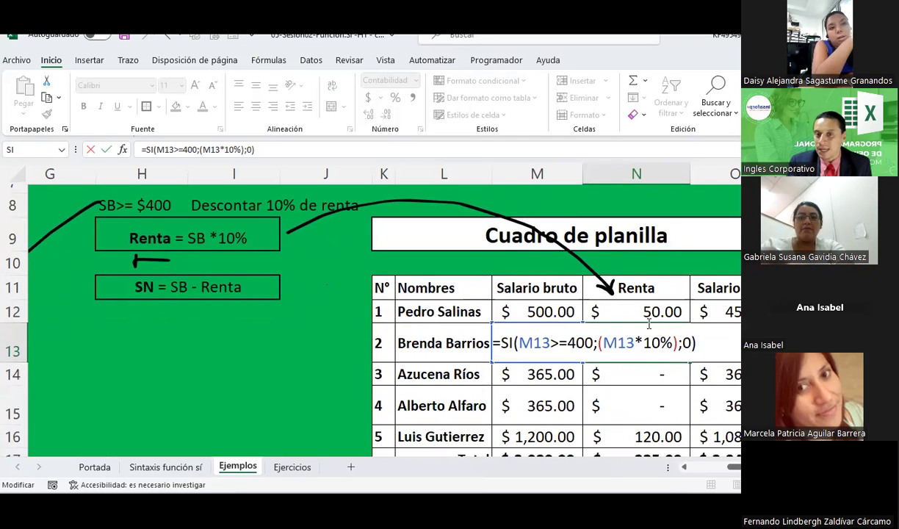
left_click(650, 313)
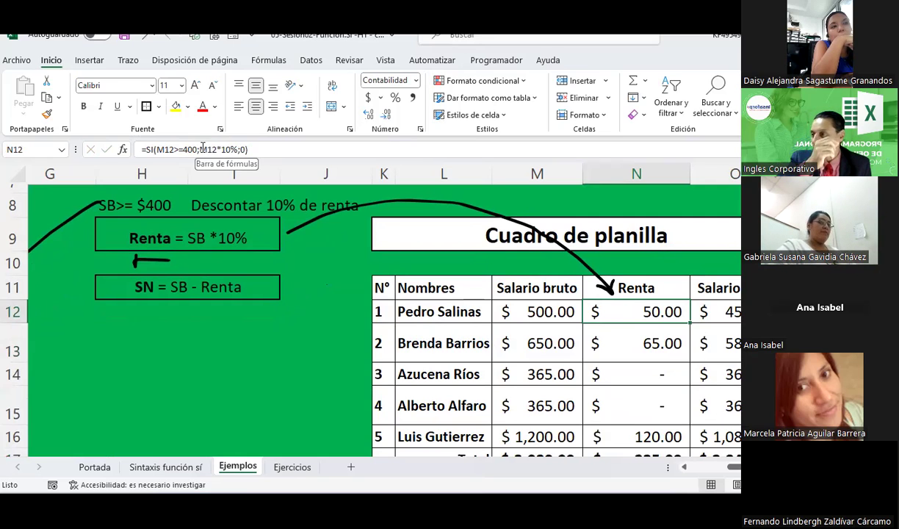
left_click(660, 343)
double_click(660, 343)
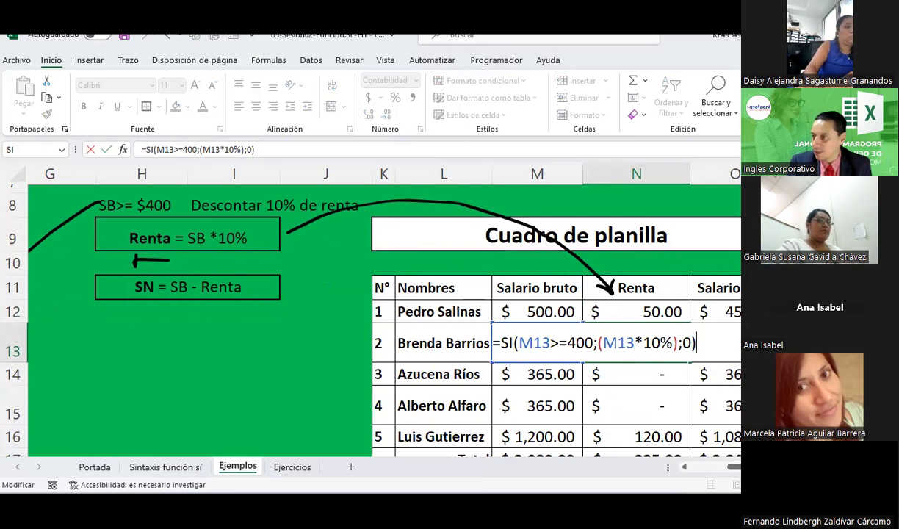
key("alt+Tab")
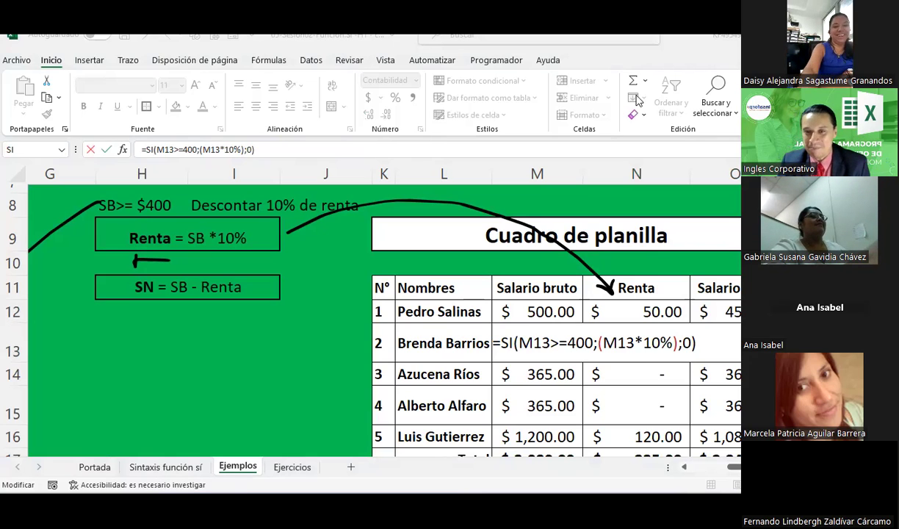
left_click(638, 263)
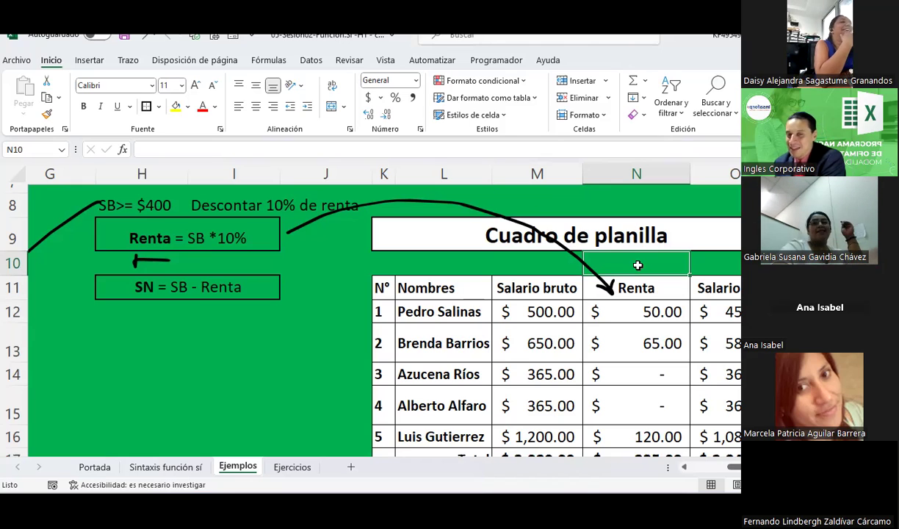
left_click(139, 354)
scroll(140, 353, "up", 2)
scroll(132, 358, "down", 1)
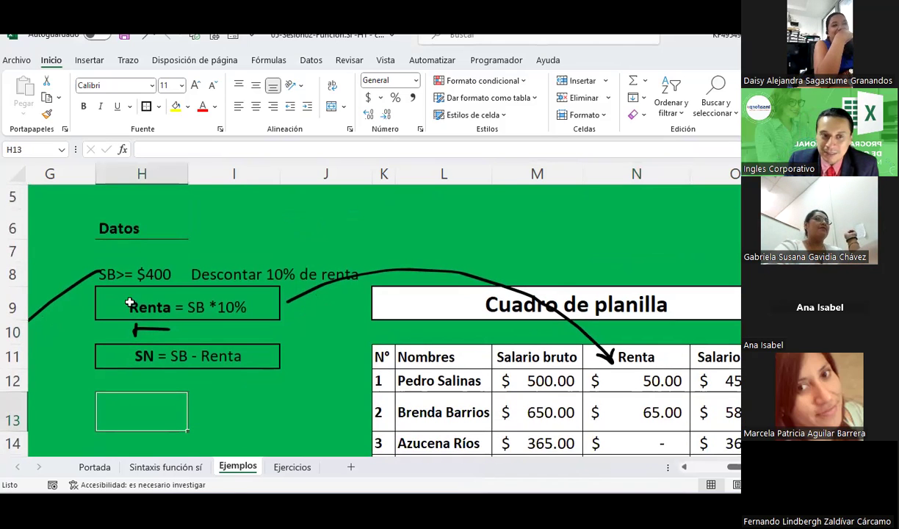
left_click_drag(122, 276, 322, 369)
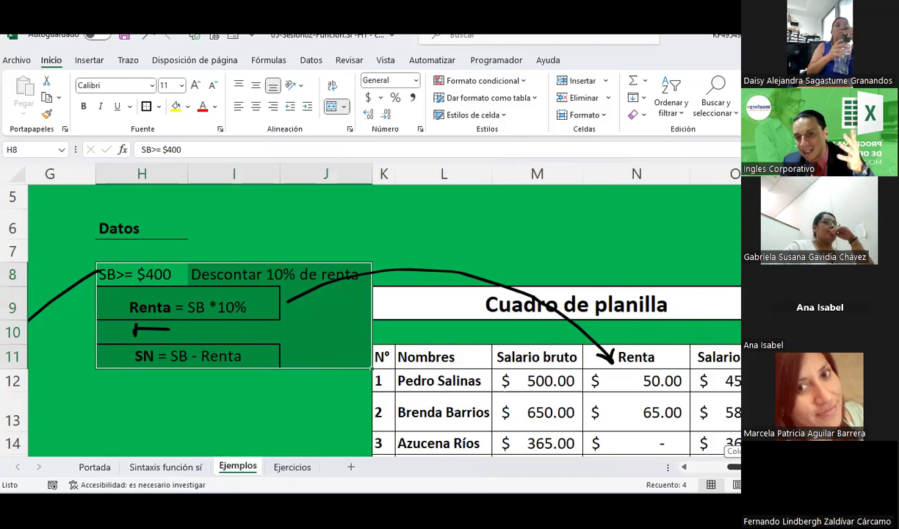
scroll(706, 434, "left", 3)
scroll(349, 307, "up", 1)
scroll(349, 307, "up", 1)
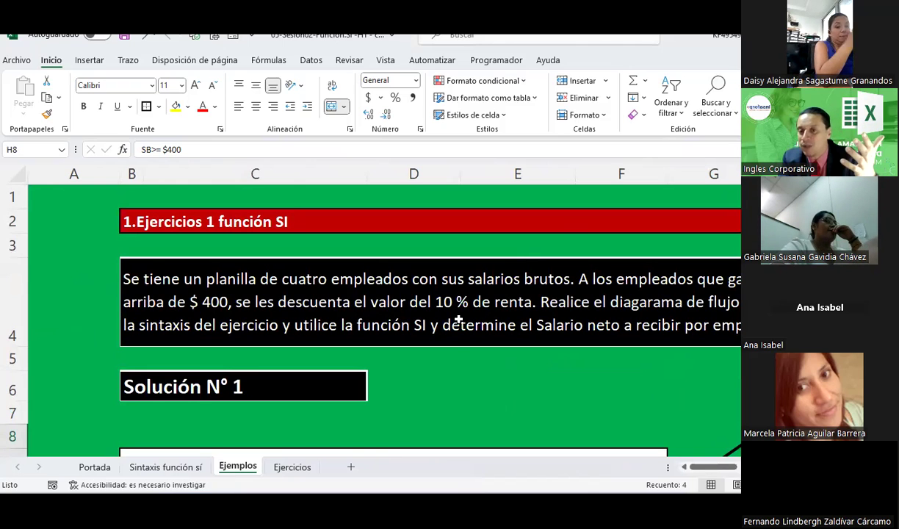
scroll(458, 320, "down", 1)
left_click_drag(704, 472, 728, 472)
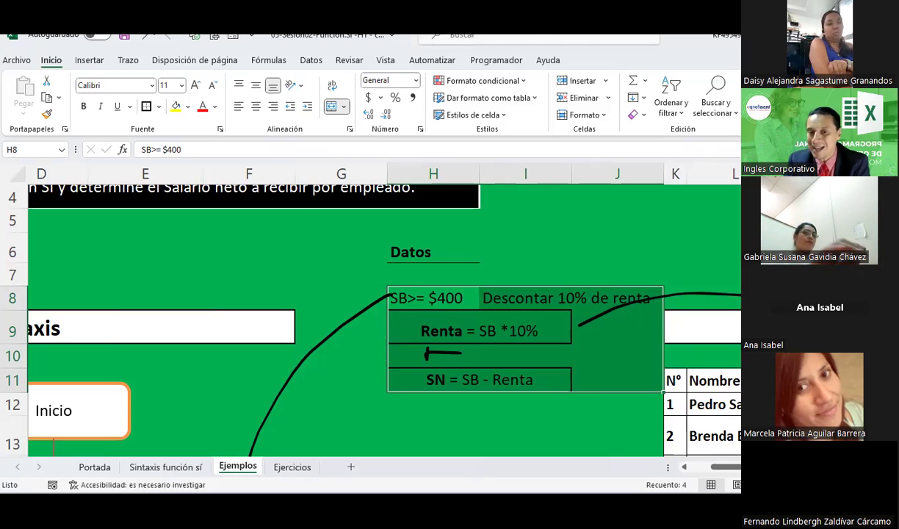
left_click(285, 288)
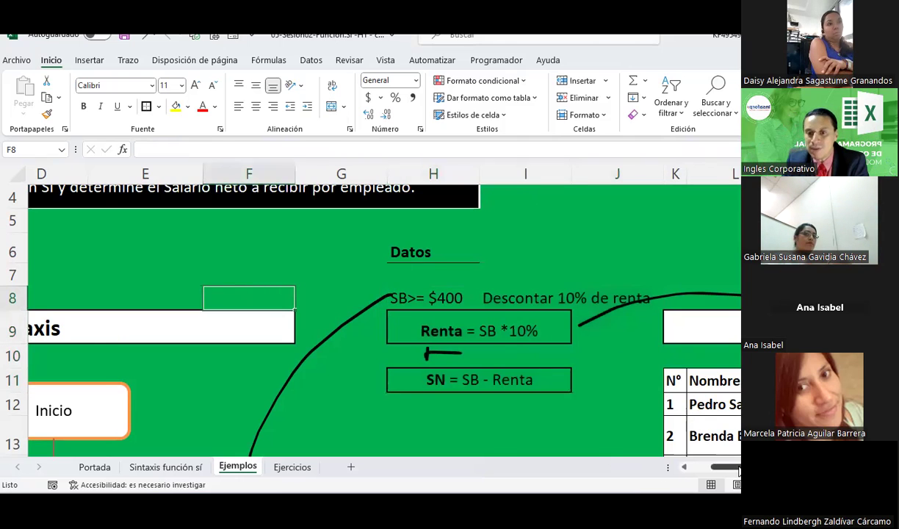
scroll(647, 372, "left", 3)
scroll(589, 325, "left", 1)
scroll(588, 319, "down", 2)
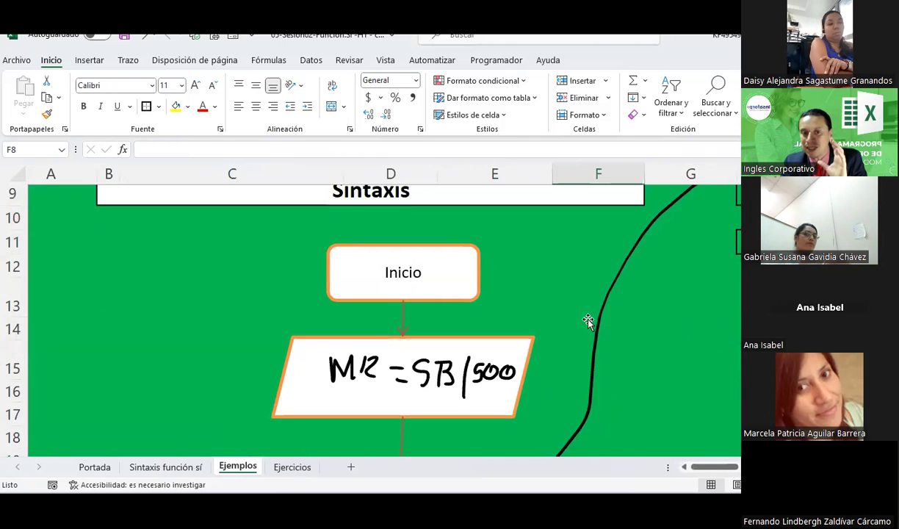
scroll(589, 321, "down", 1)
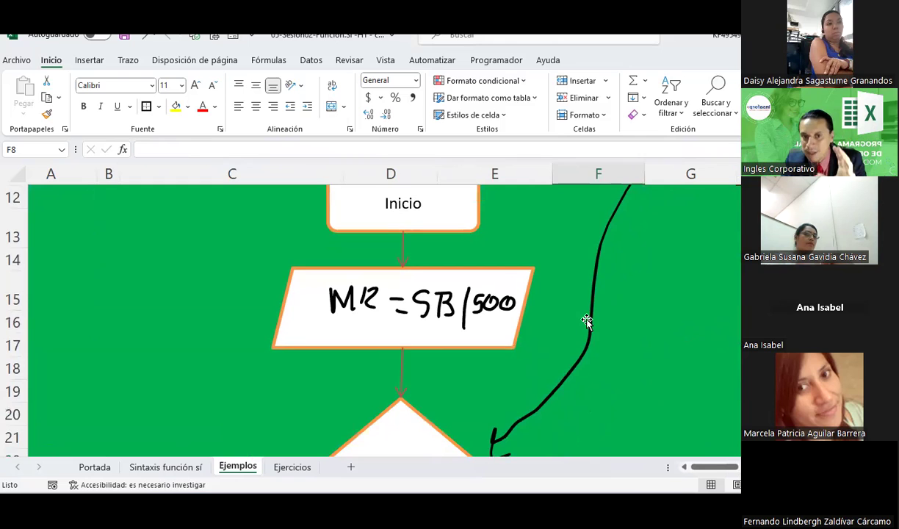
scroll(587, 321, "down", 3)
scroll(586, 319, "down", 2)
scroll(587, 319, "down", 2)
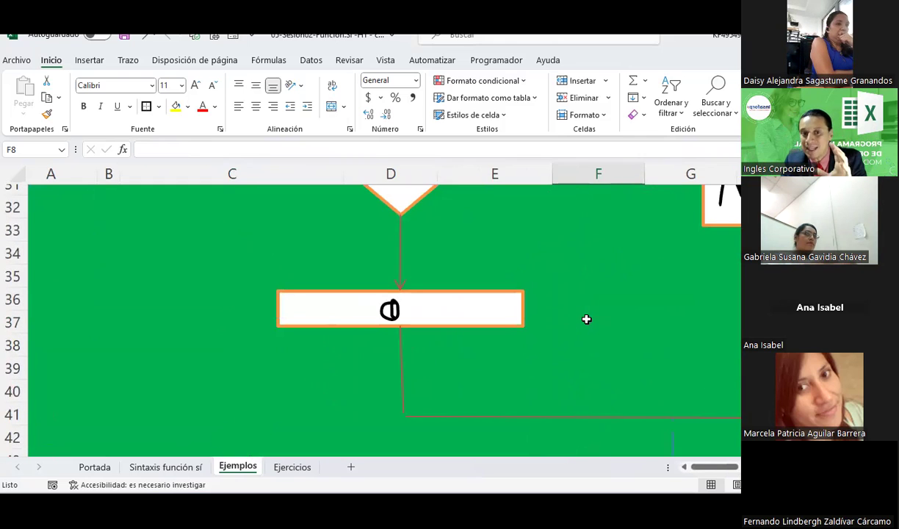
scroll(577, 318, "up", 4)
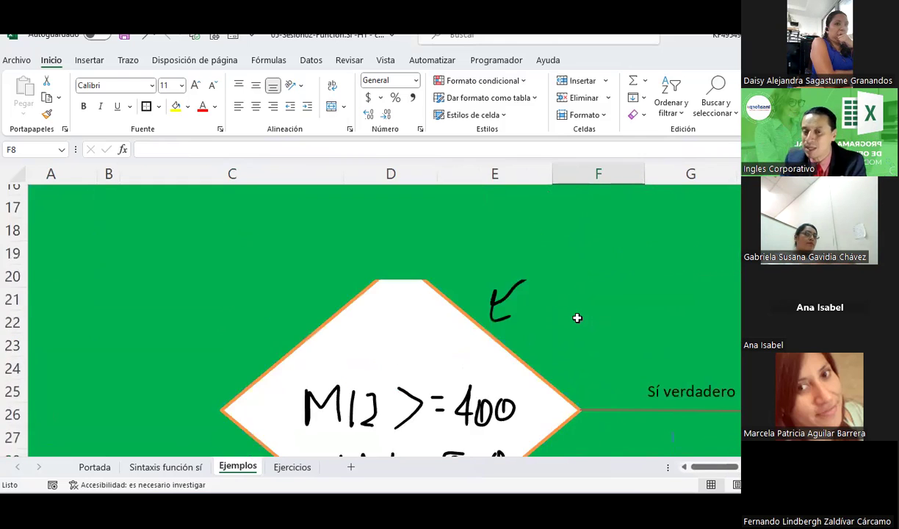
scroll(578, 318, "up", 1)
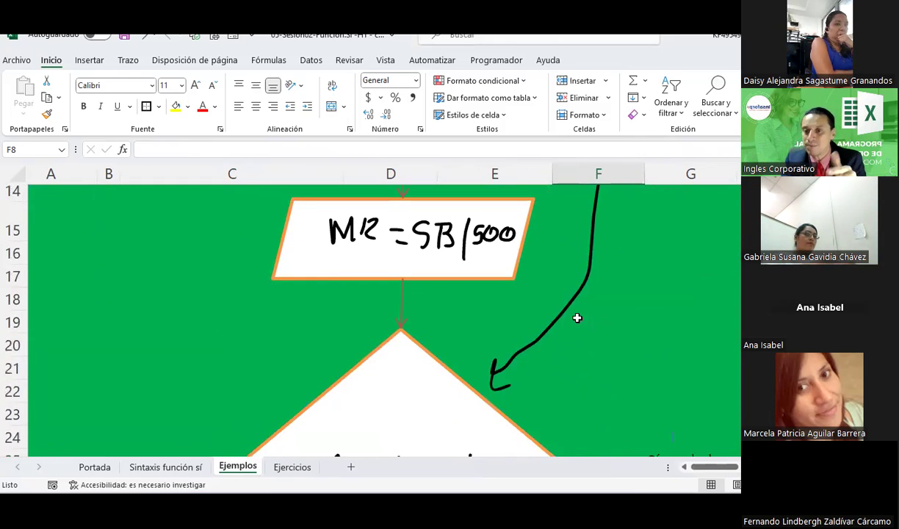
- Show the Ejercicios sheet's SI salary exercise and the blank Tabla N° 1 Cuadro de planilla
left_click(294, 468)
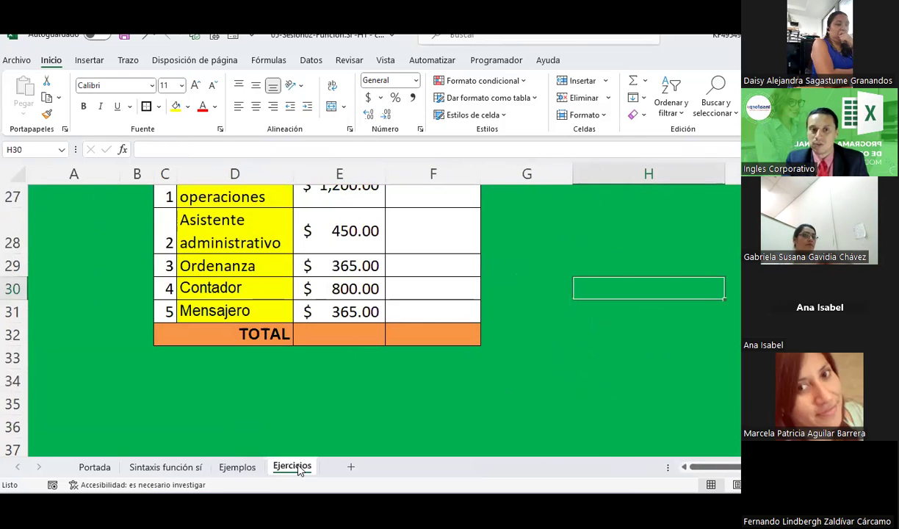
scroll(586, 302, "up", 3)
scroll(586, 302, "down", 2)
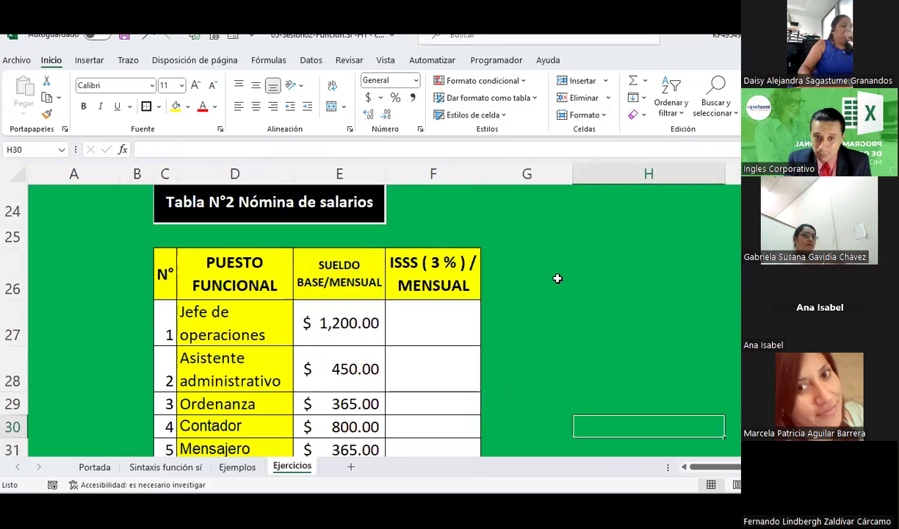
scroll(558, 277, "down", 1, "ctrl")
scroll(558, 277, "up", 1)
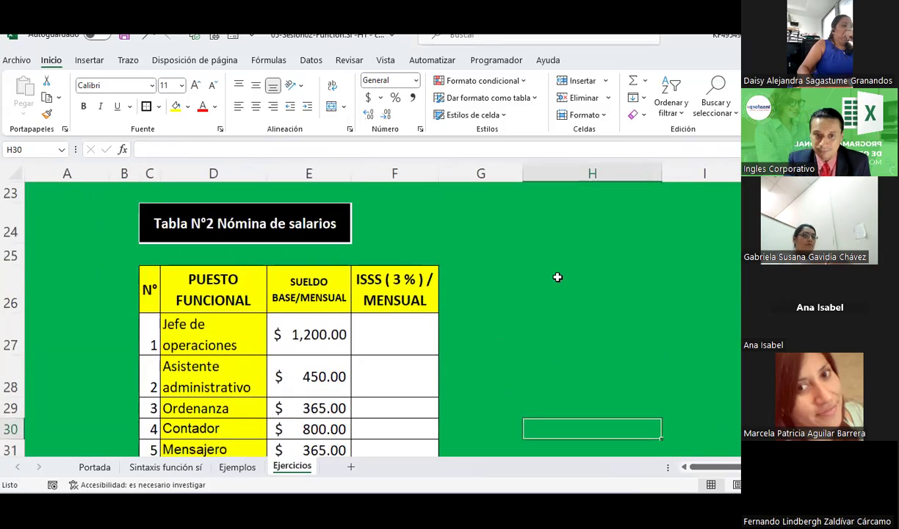
left_click(394, 327)
scroll(461, 311, "down", 2)
scroll(462, 311, "up", 2)
scroll(461, 310, "down", 1, "ctrl")
scroll(466, 311, "up", 1, "ctrl")
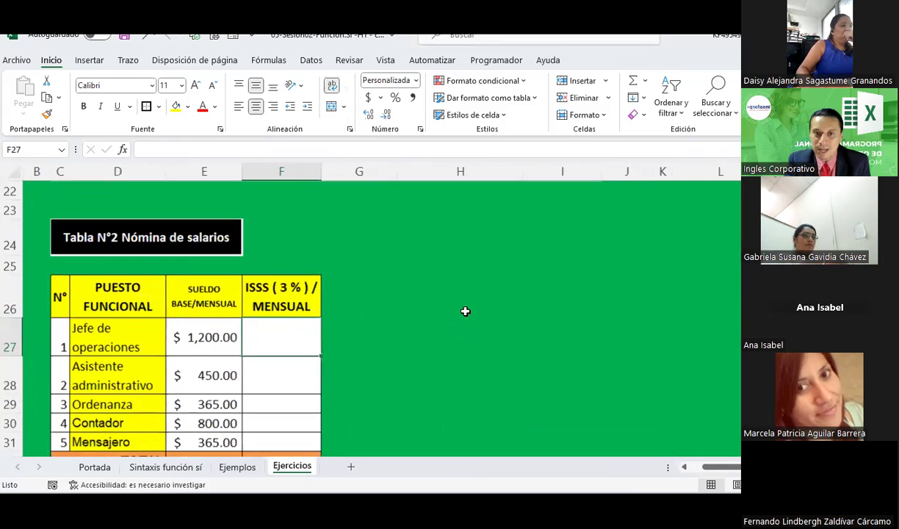
scroll(465, 312, "up", 2)
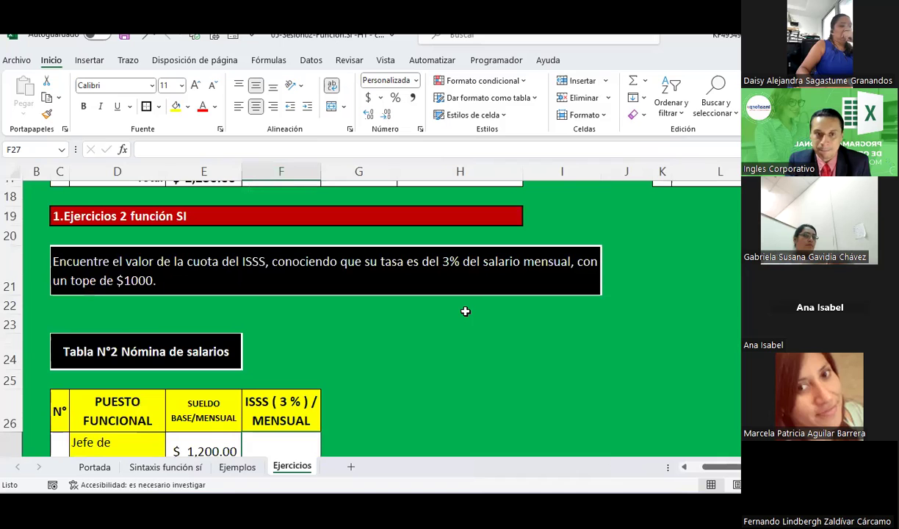
scroll(465, 312, "up", 2)
scroll(465, 311, "up", 1)
scroll(465, 312, "up", 1)
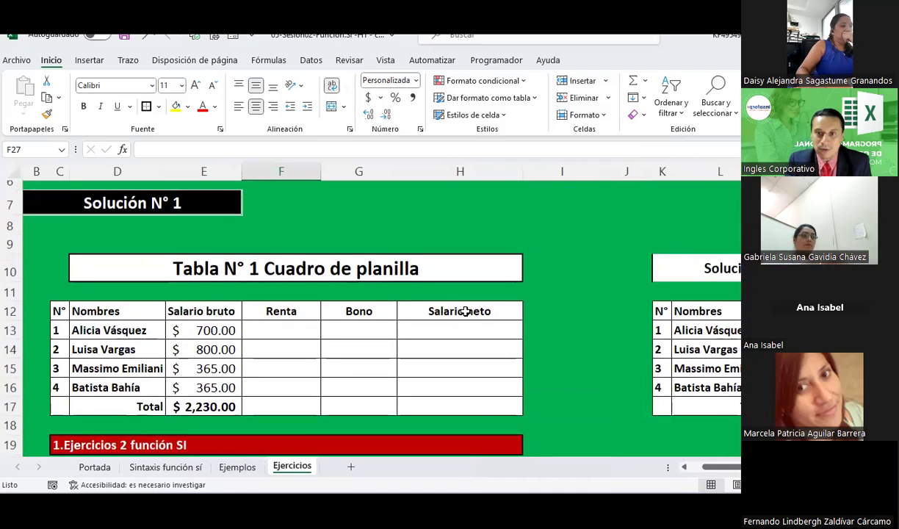
scroll(465, 311, "up", 1)
scroll(465, 311, "up", 2)
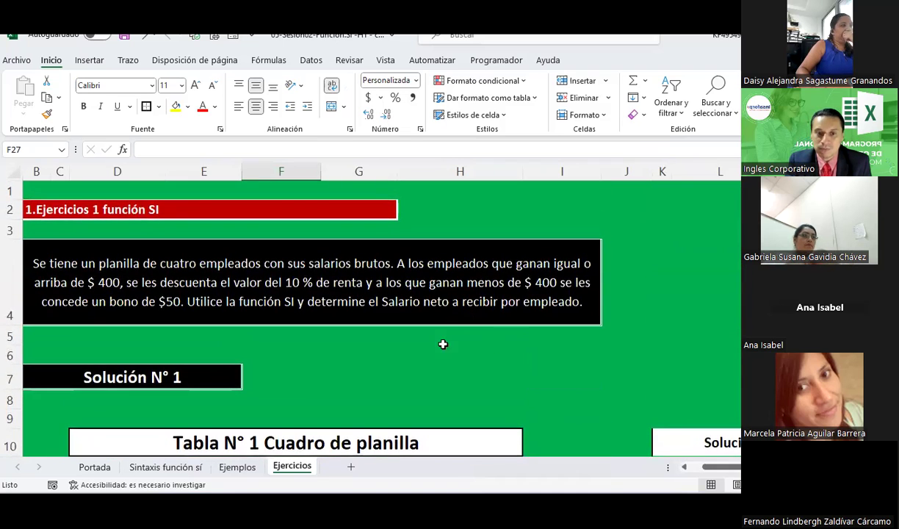
scroll(443, 344, "down", 4)
scroll(443, 344, "down", 2)
scroll(443, 344, "up", 5)
scroll(443, 344, "up", 1)
scroll(443, 344, "down", 2)
scroll(454, 350, "up", 1)
left_click_drag(716, 467, 707, 471)
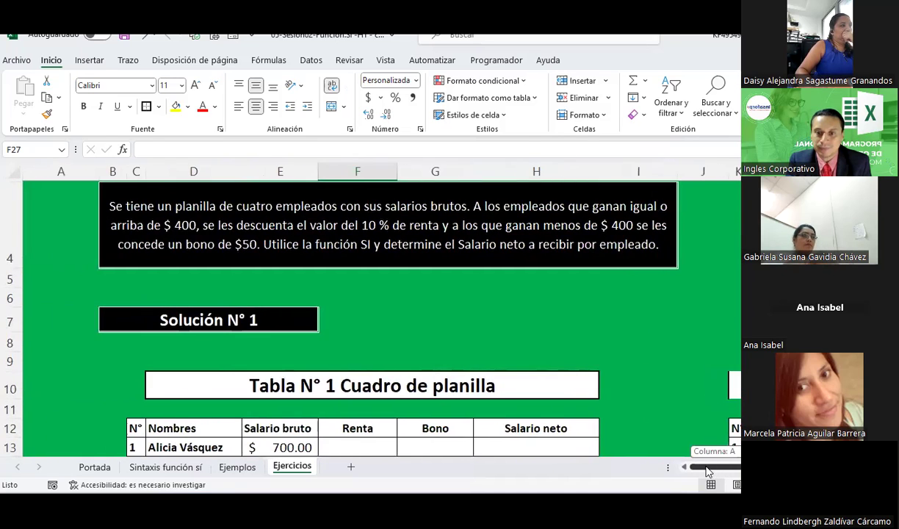
scroll(423, 325, "down", 5)
scroll(351, 305, "down", 2)
scroll(324, 324, "up", 2)
scroll(324, 324, "up", 2)
scroll(324, 324, "up", 1)
scroll(324, 324, "up", 1)
scroll(324, 324, "up", 1)
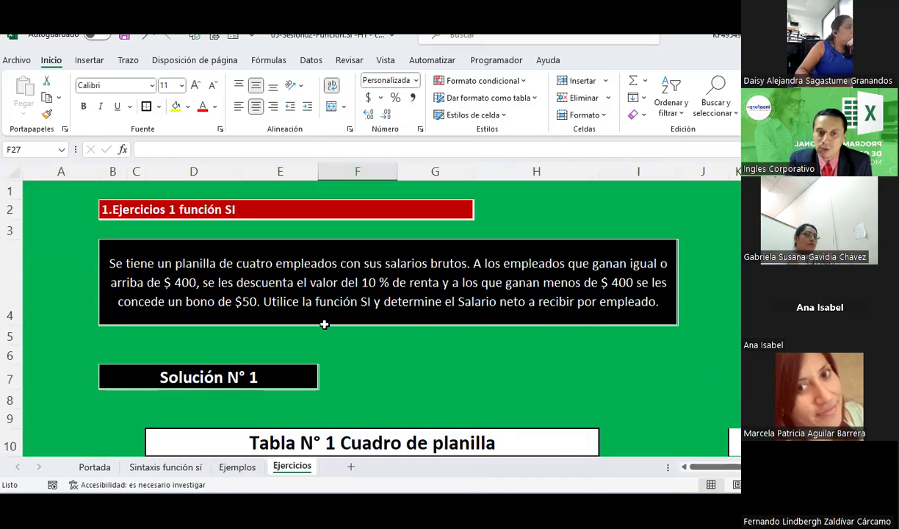
scroll(324, 324, "down", 1)
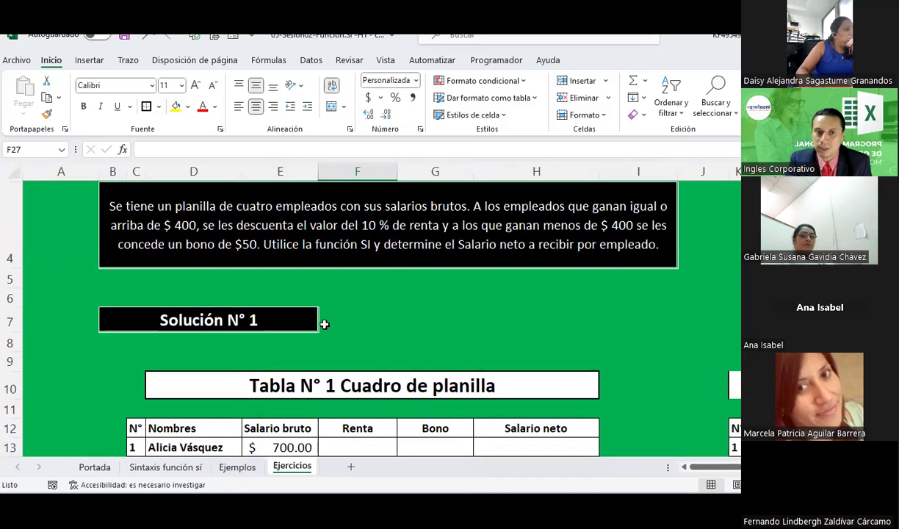
- Add a bold 'Datos' heading in cell H6
left_click(538, 293)
type("Datos")
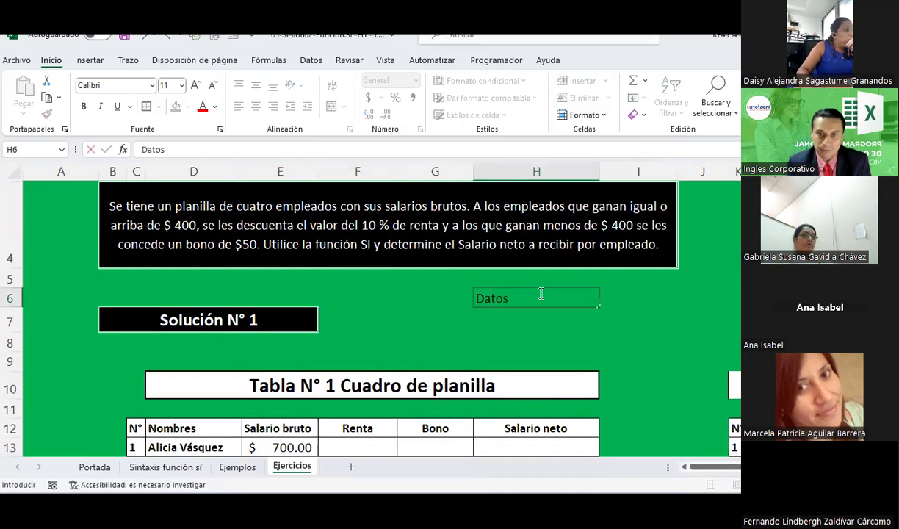
key("Return")
left_click(538, 293)
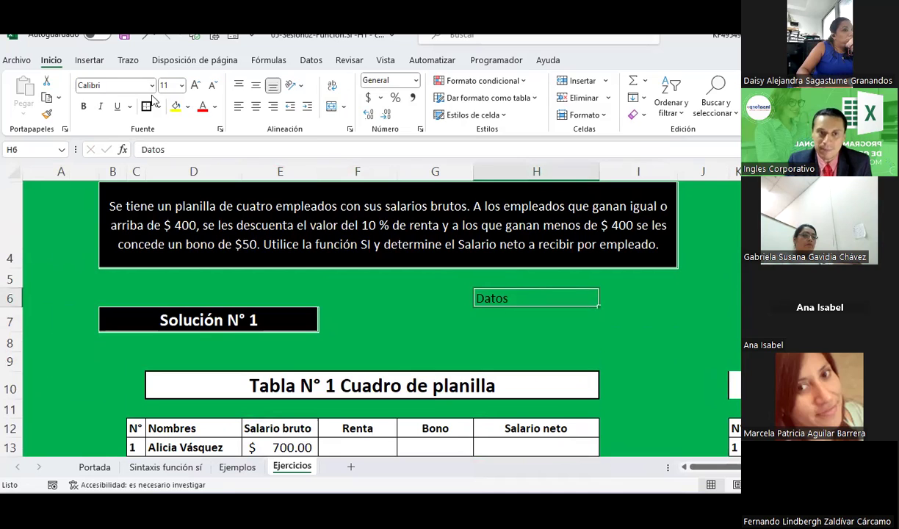
- Copy the SB>= $400 condition from the Ejemplos sheet into H7 on Ejercicios
left_click(237, 468)
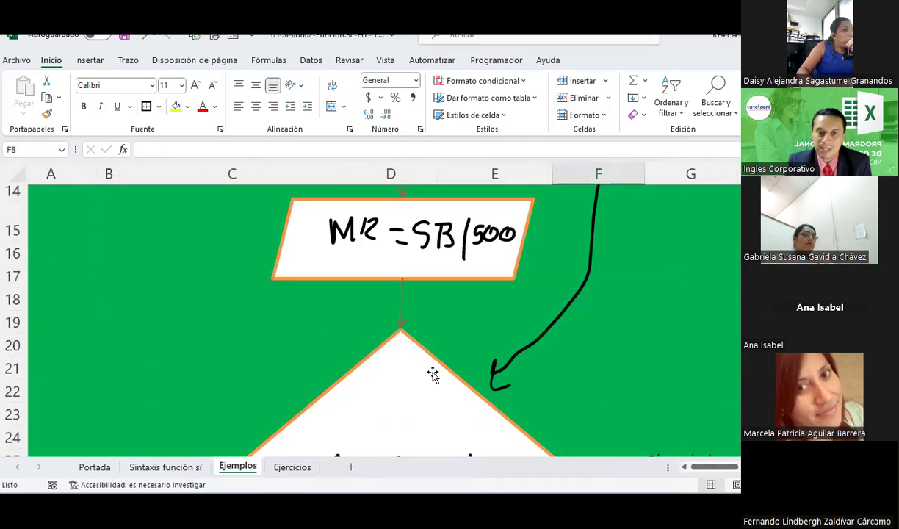
scroll(438, 367, "up", 5)
scroll(438, 368, "down", 1)
key("Right")
key("Right")
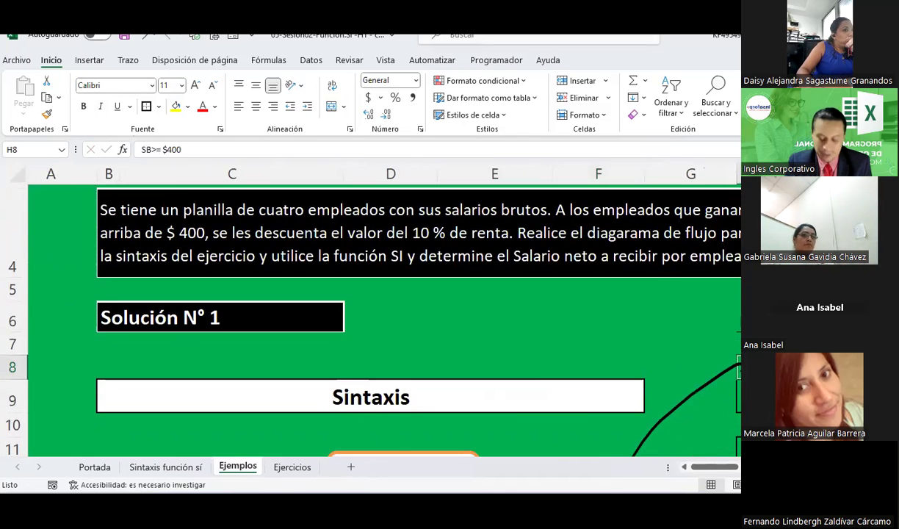
key("ctrl+c")
left_click_drag(705, 363, 764, 364)
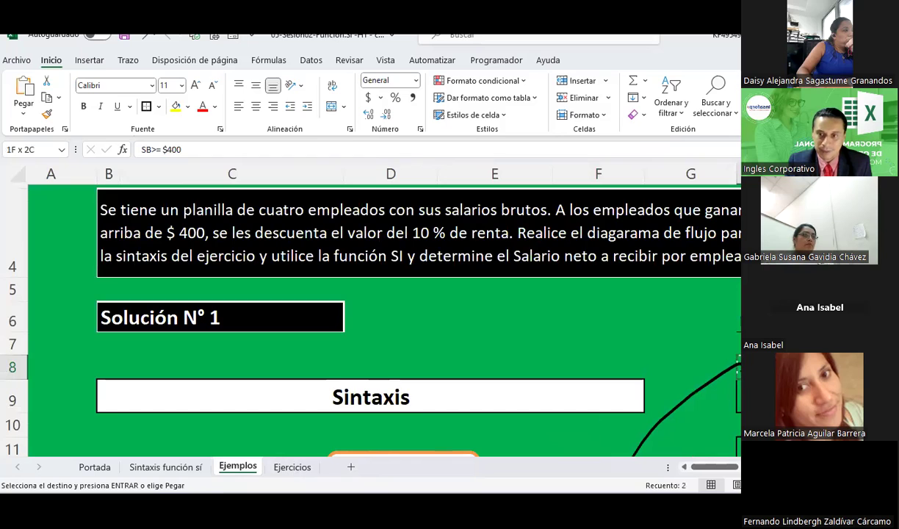
left_click(292, 467)
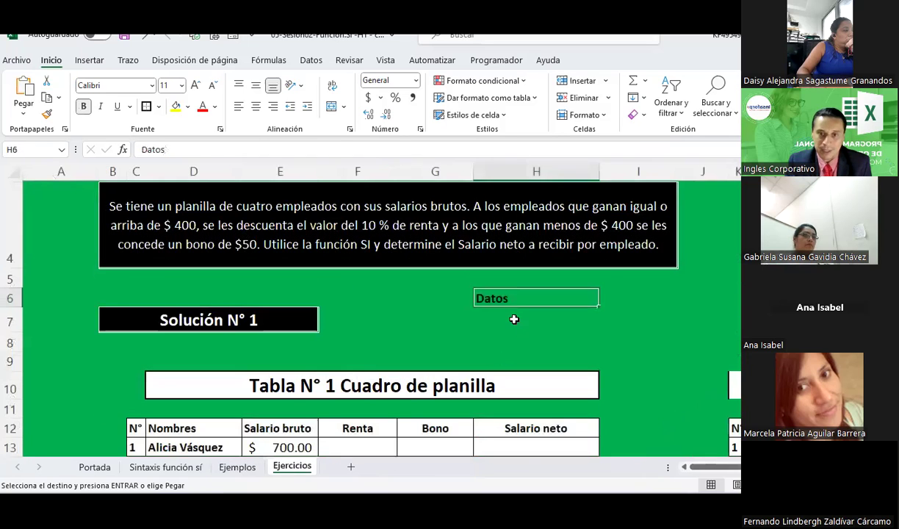
left_click(514, 321)
key("ctrl+v")
- Add a second condition 'SB< $400' in row 8 with the note 'Bono de 50$USD'
left_click(513, 341)
left_click_drag(506, 321, 631, 310)
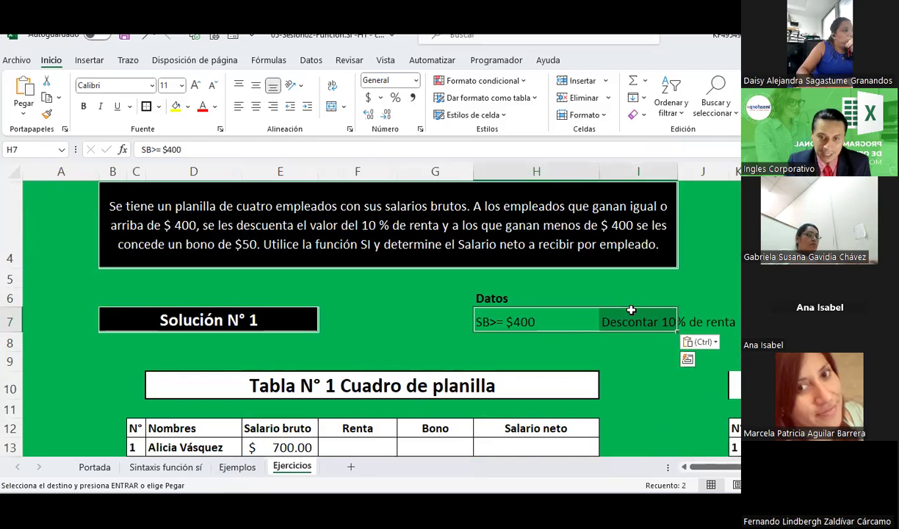
key("ctrl+c")
left_click(482, 343)
key("ctrl+v")
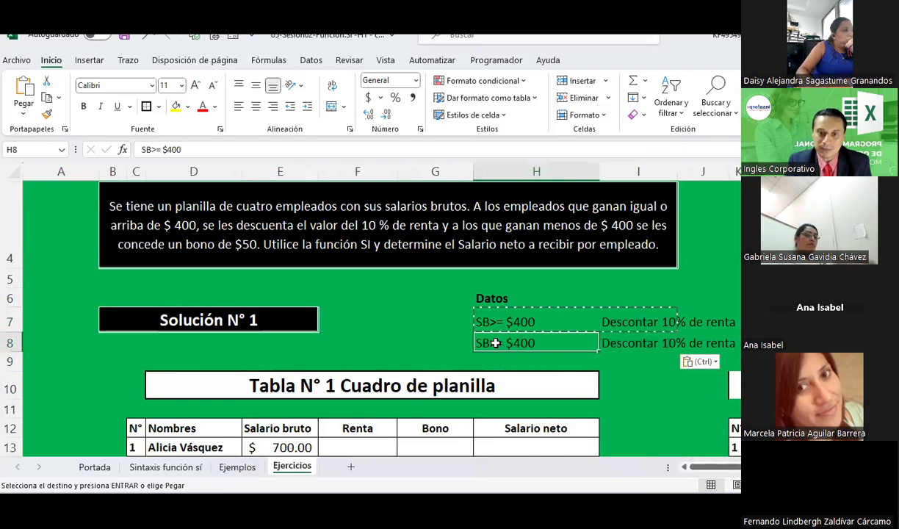
double_click(516, 354)
key("BackSpace")
key("BackSpace")
type("<")
key("Tab")
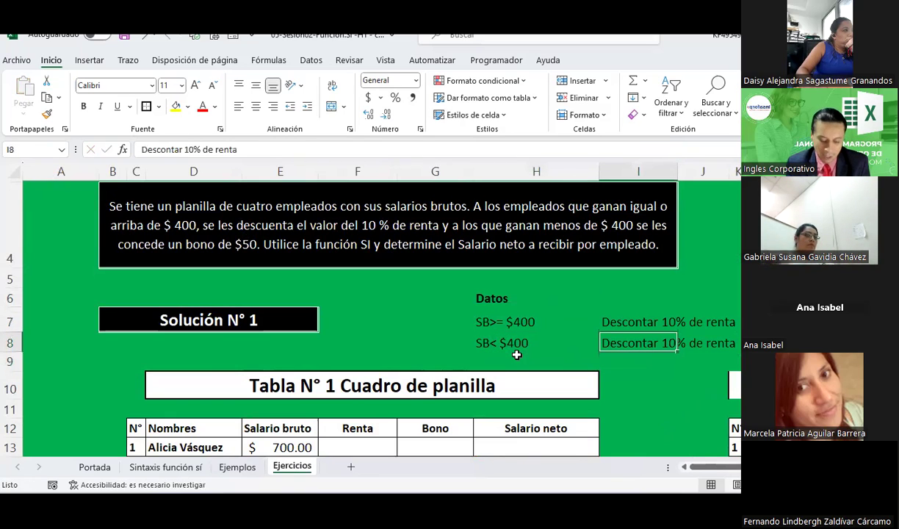
type("Bono d")
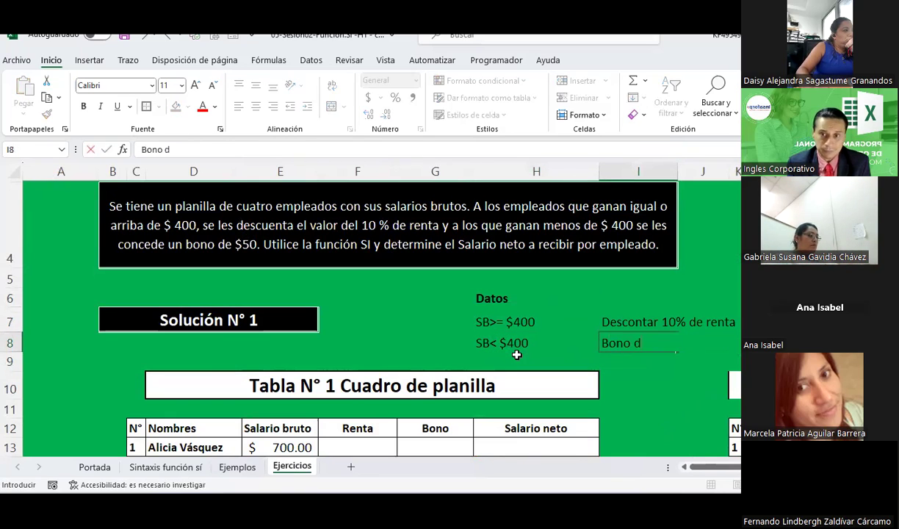
type("e 50$USD")
key("Return")
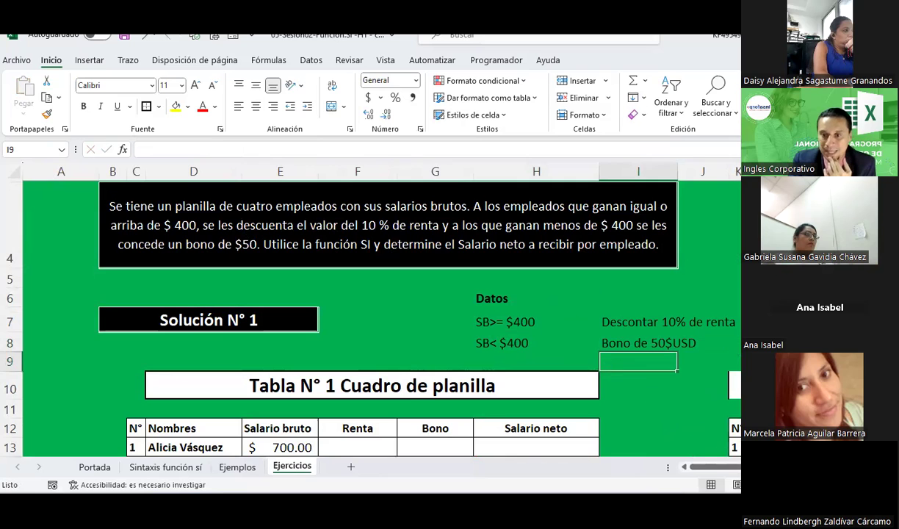
- Add the notes 'Renta =SB *10%' in L7 and 'Bon= 50' in L8
scroll(698, 434, "right", 2)
scroll(382, 316, "right", 1)
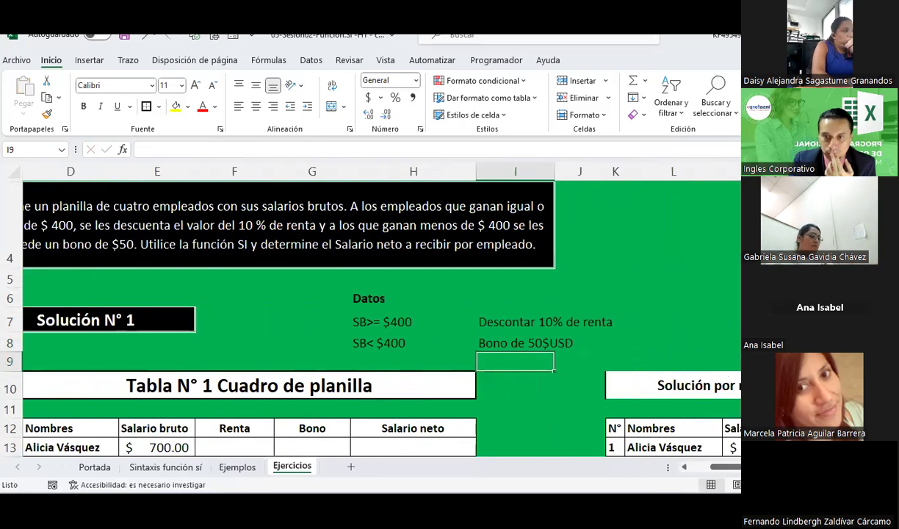
scroll(382, 316, "right", 2)
scroll(563, 326, "right", 1)
left_click(503, 311)
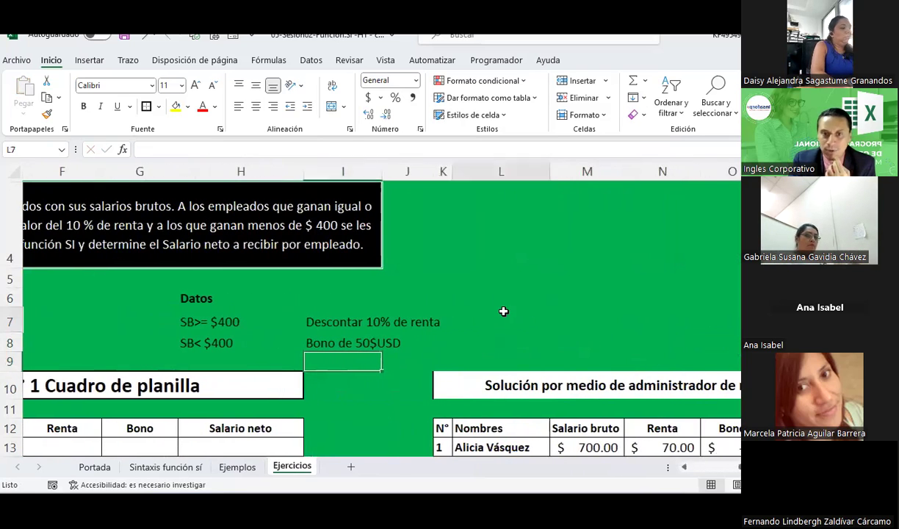
type("REnta")
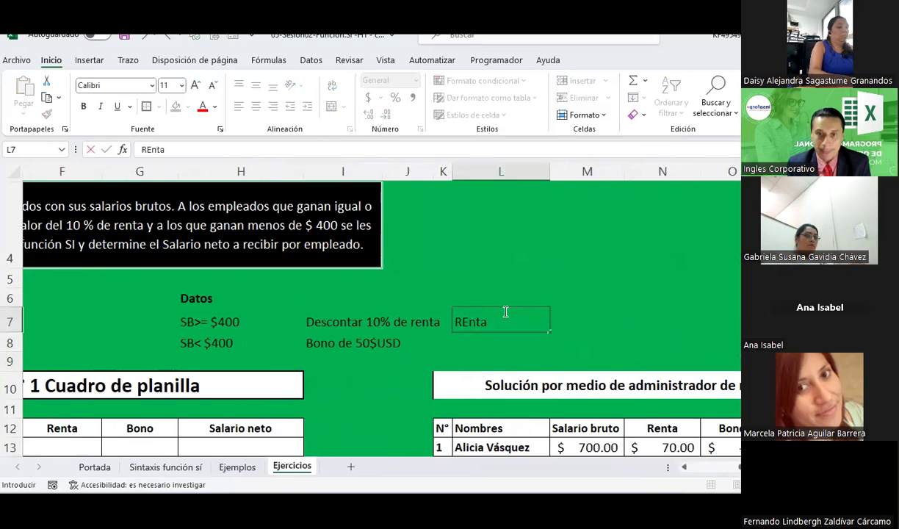
key("BackSpace")
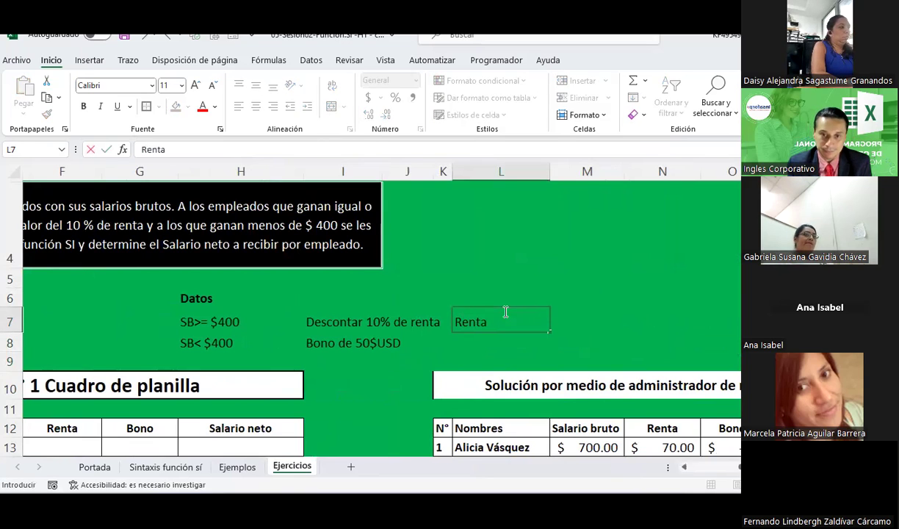
type(" =SB")
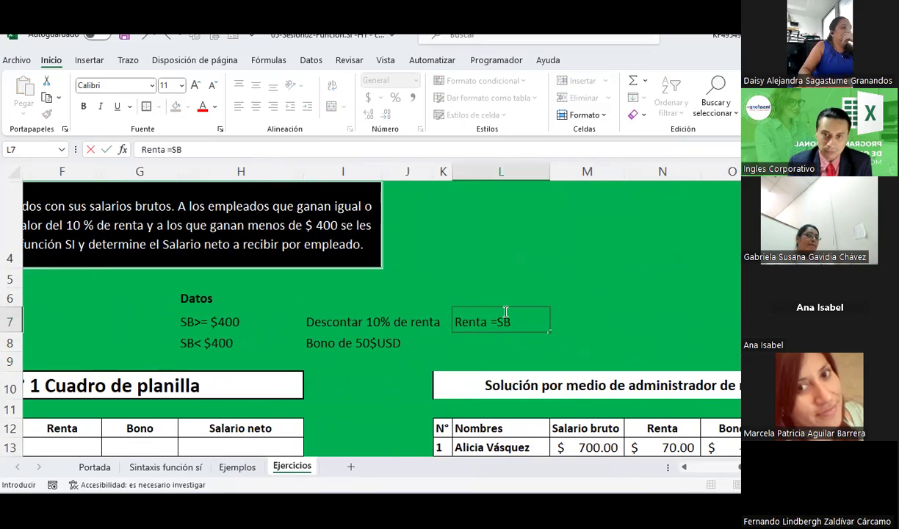
type(" *10%")
key("Return")
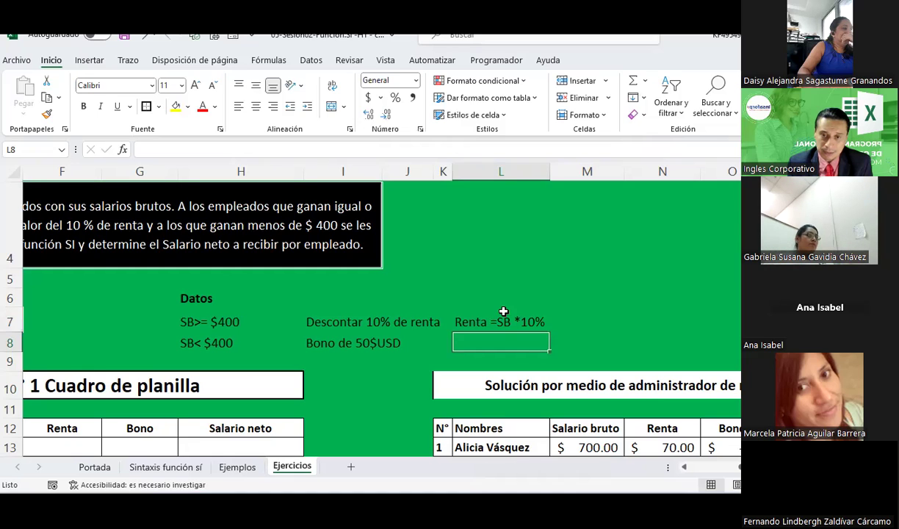
type("Bon")
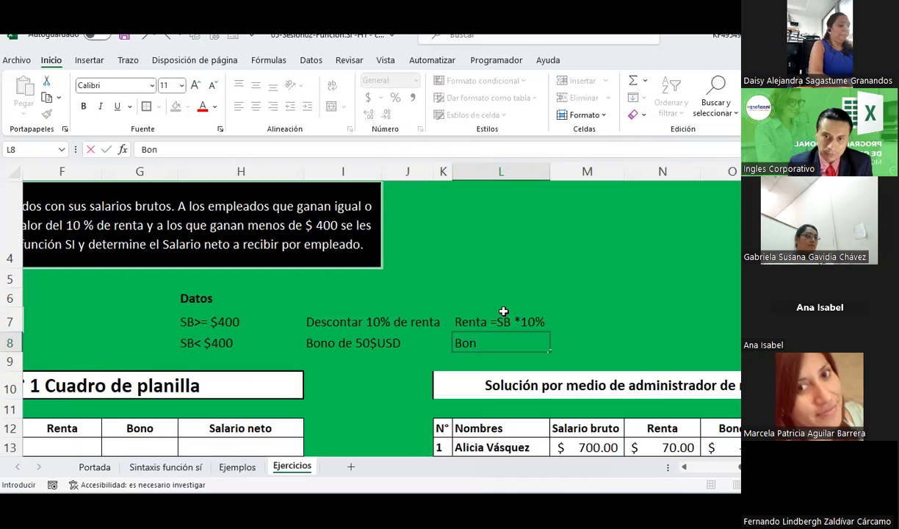
type("= 50")
key("Return")
- Write the net salary note 'SN=SB+BONO-RENTA' in cell L6
scroll(503, 312, "down", 2)
scroll(503, 311, "up", 2)
scroll(503, 311, "down", 2)
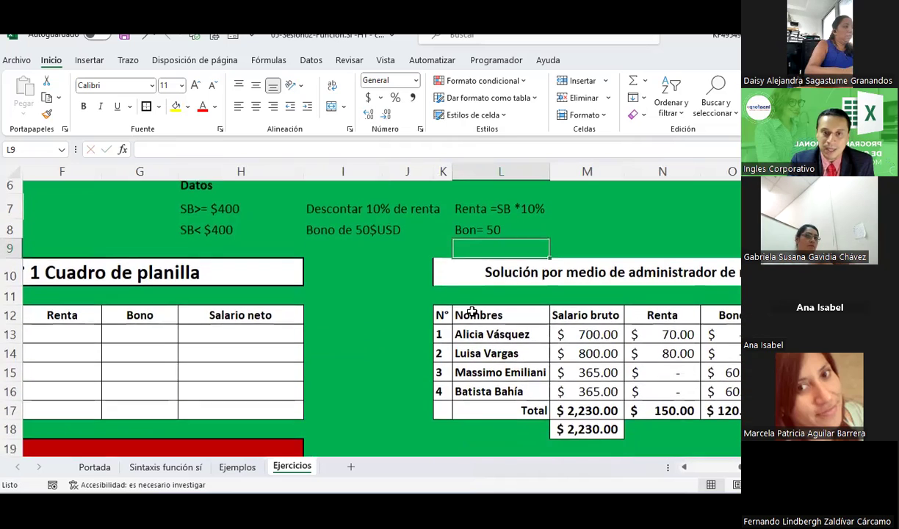
scroll(530, 261, "up", 2)
left_click(612, 309)
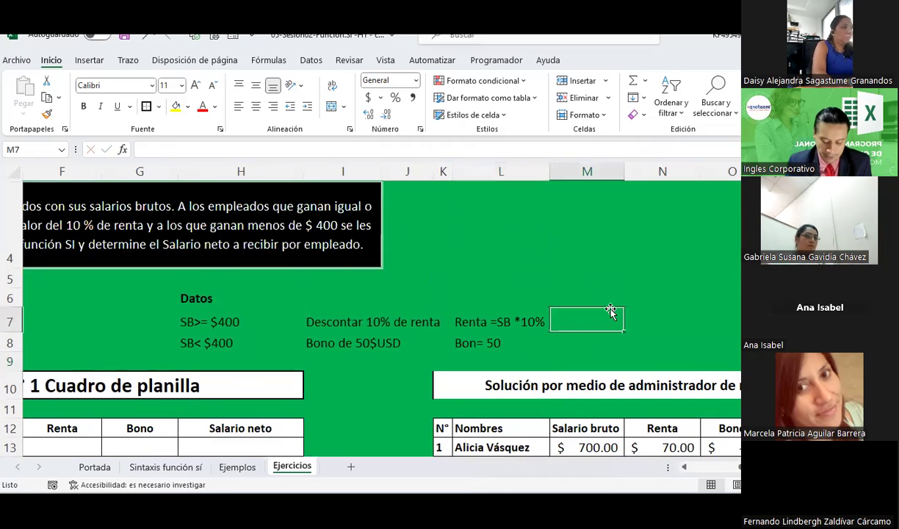
key("Up")
key("Left")
type("Sn")
key("BackSpace")
type("N")
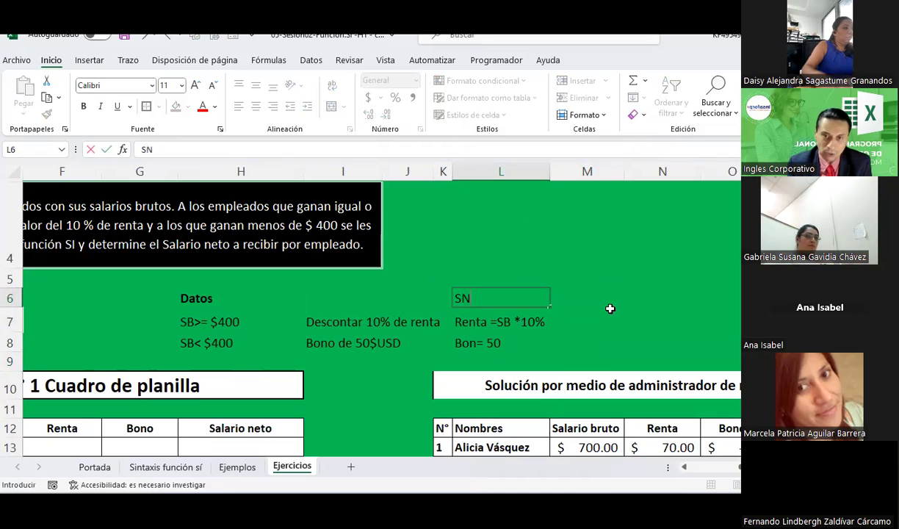
type("=SB+BONO +")
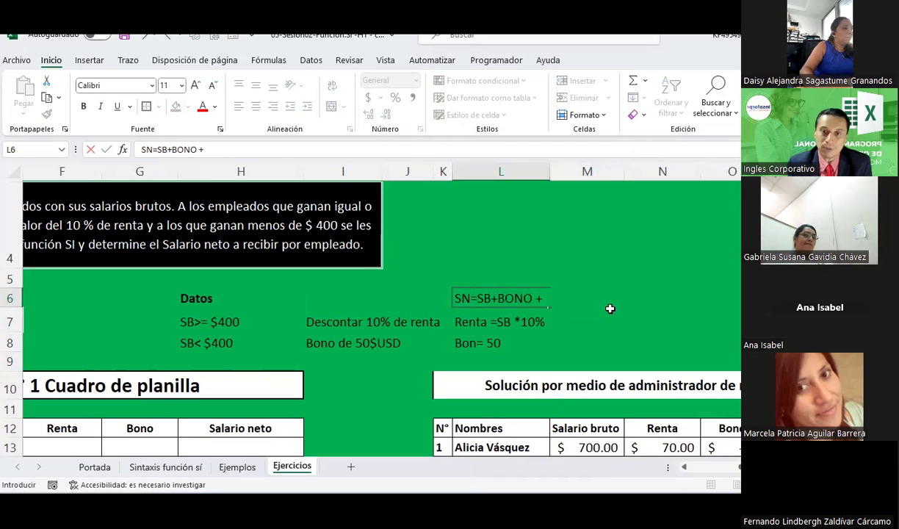
key("BackSpace")
key("BackSpace")
type("-RENTA")
key("Return")
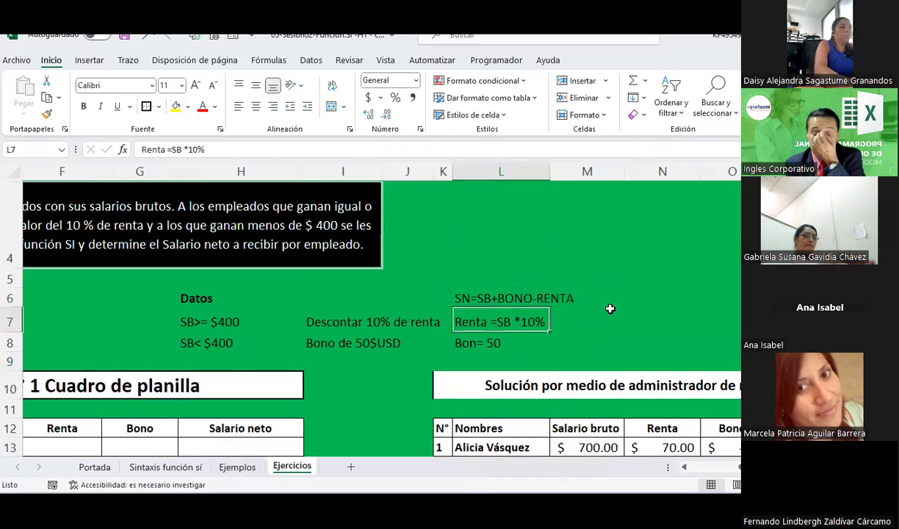
- Draw black-pen check marks beside the SB>= $400 and SB< $400 conditions
scroll(120, 88, "down", 1)
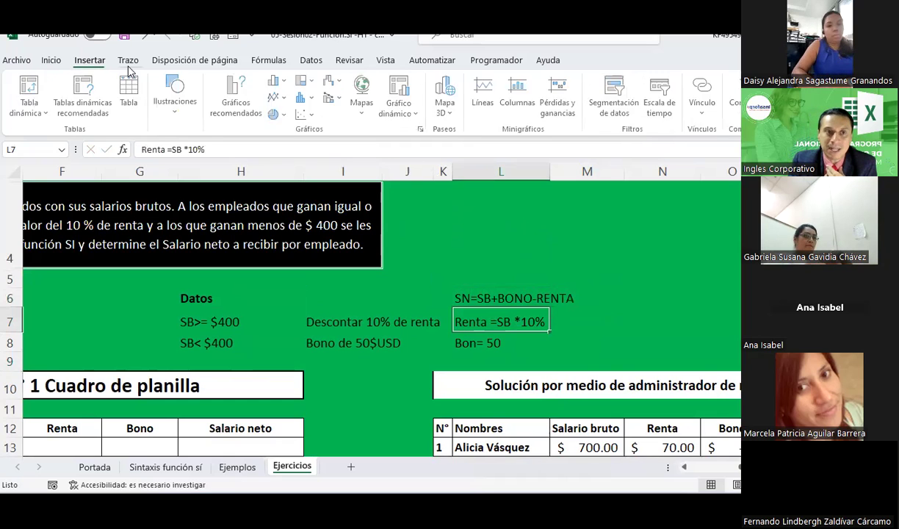
scroll(122, 95, "down", 1)
left_click(122, 99)
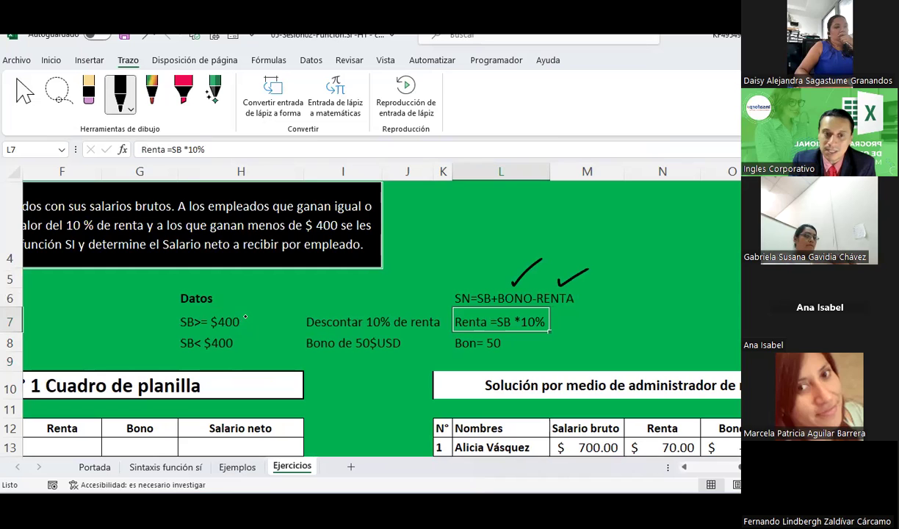
left_click_drag(246, 318, 275, 308)
left_click_drag(249, 341, 271, 335)
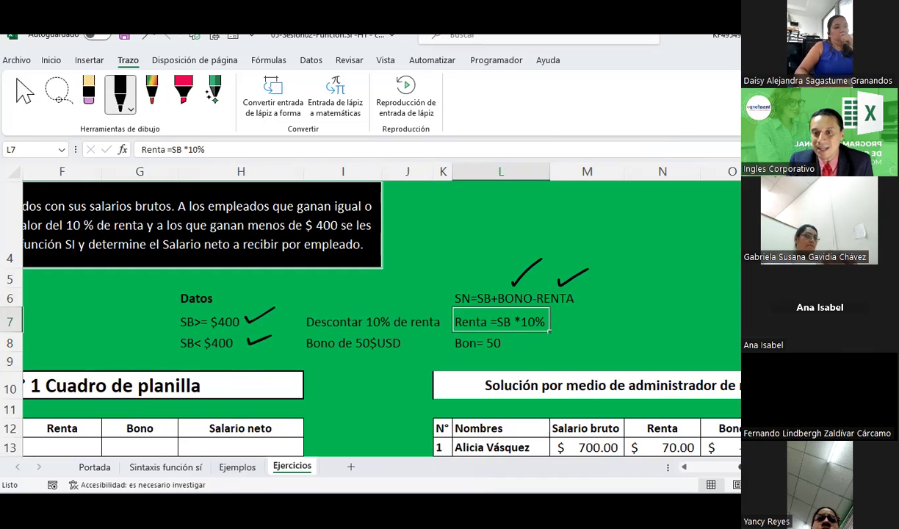
scroll(638, 410, "left", 3)
scroll(638, 410, "left", 2)
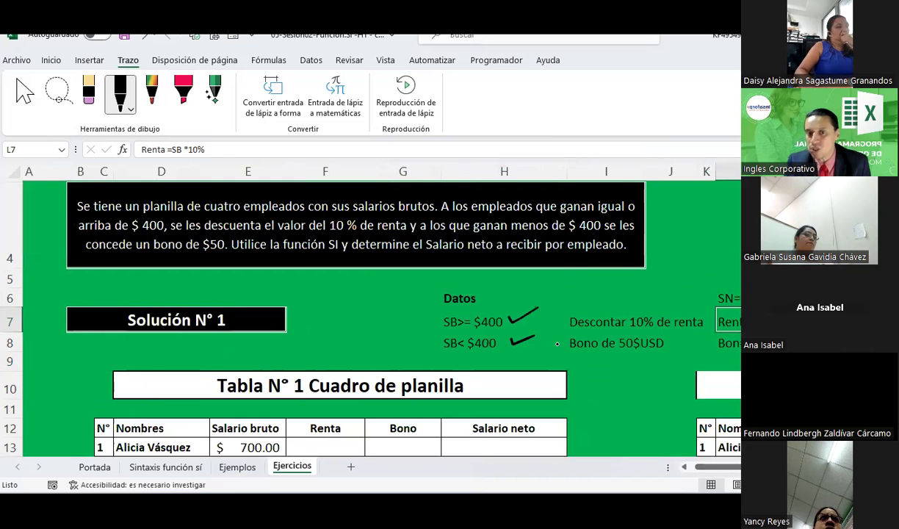
key("Escape")
- Review the reference SI Renta formula, then select the Renta, Bono and Salario neto cells
scroll(558, 343, "down", 3)
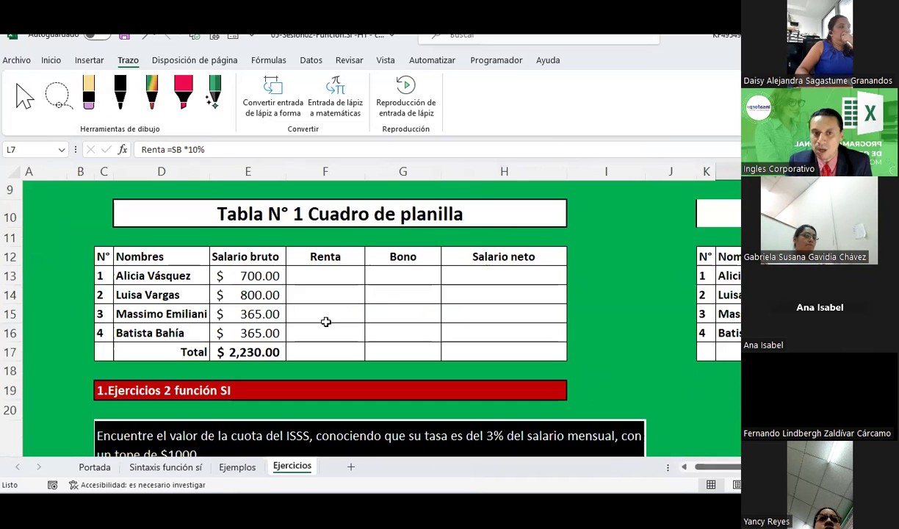
scroll(326, 322, "up", 2)
scroll(327, 322, "down", 1)
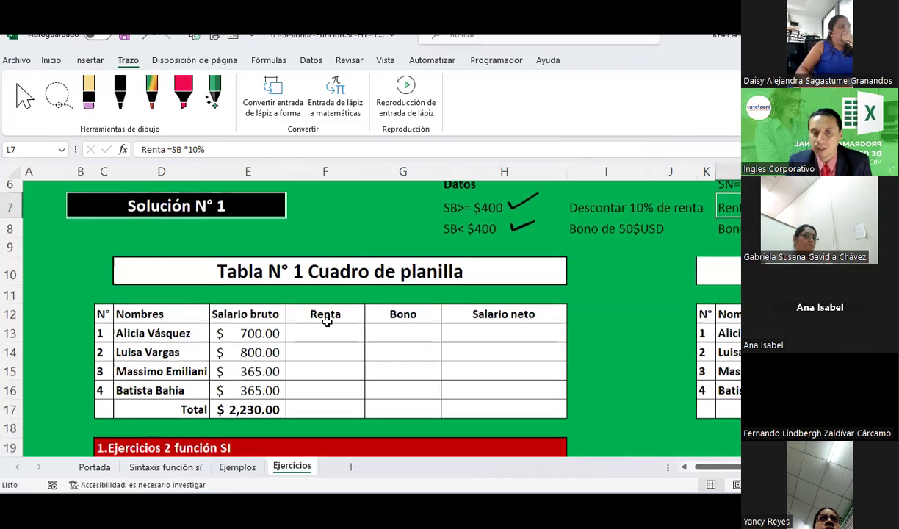
scroll(325, 323, "right", 3)
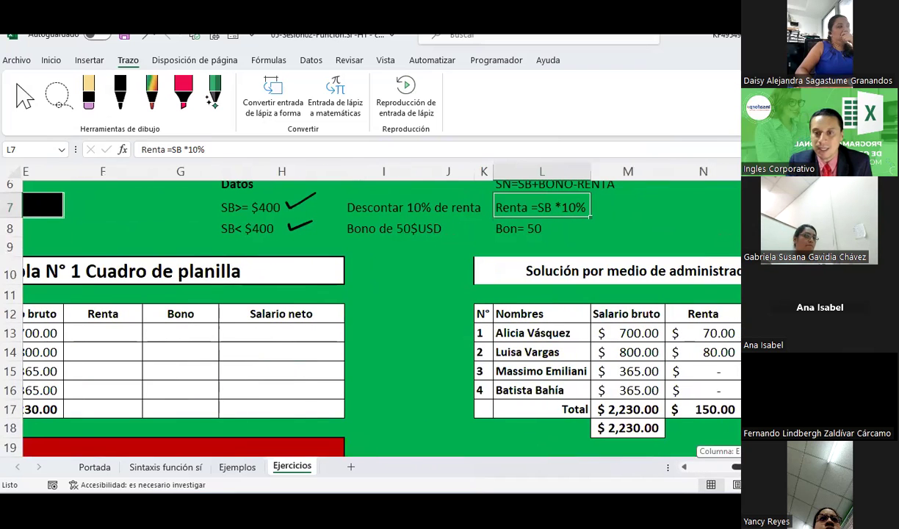
left_click(717, 338)
scroll(416, 378, "left", 3)
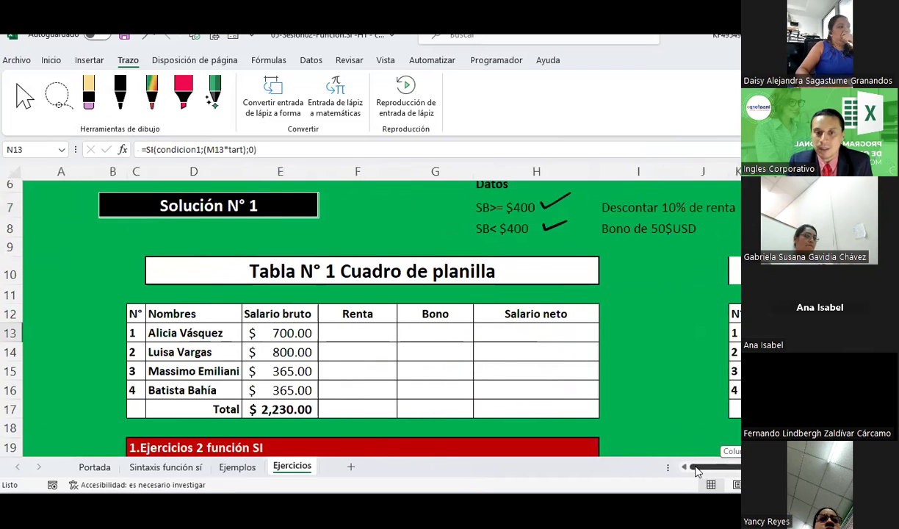
left_click(378, 335)
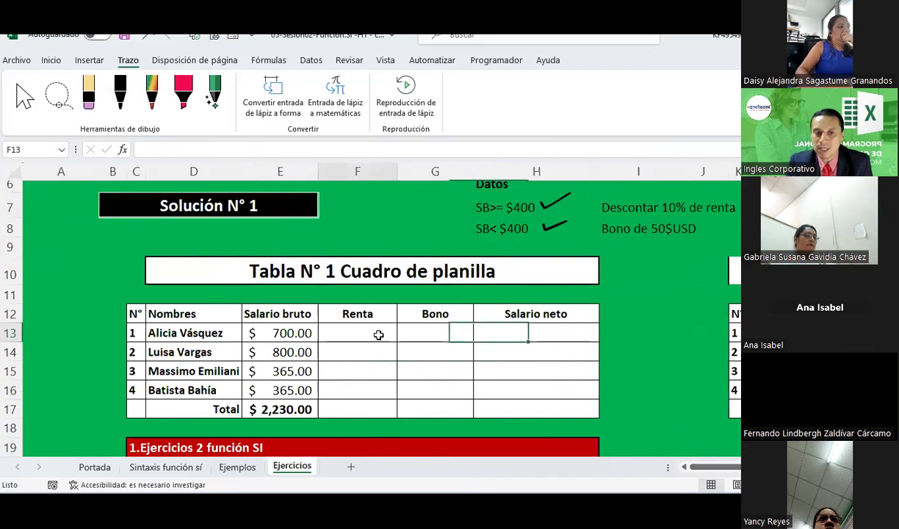
left_click(420, 335)
left_click(352, 335)
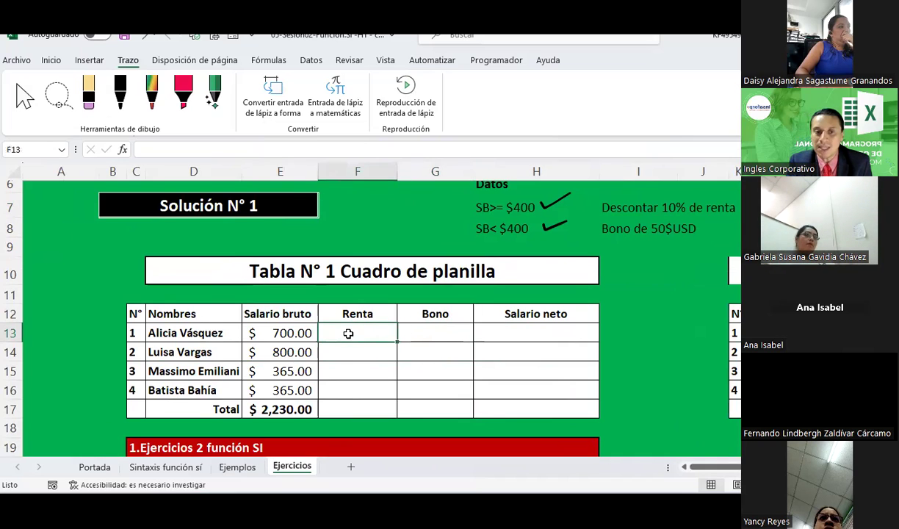
left_click_drag(366, 344, 371, 388)
left_click_drag(424, 336, 422, 380)
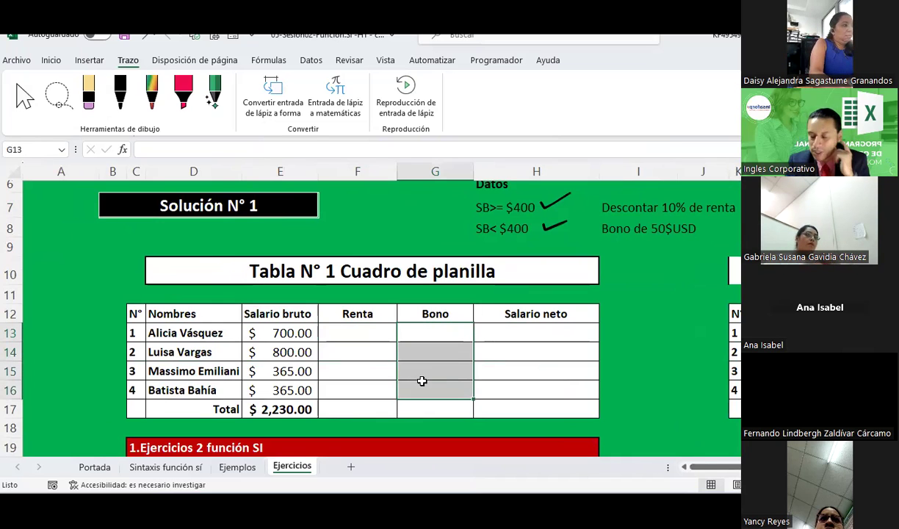
left_click(533, 333)
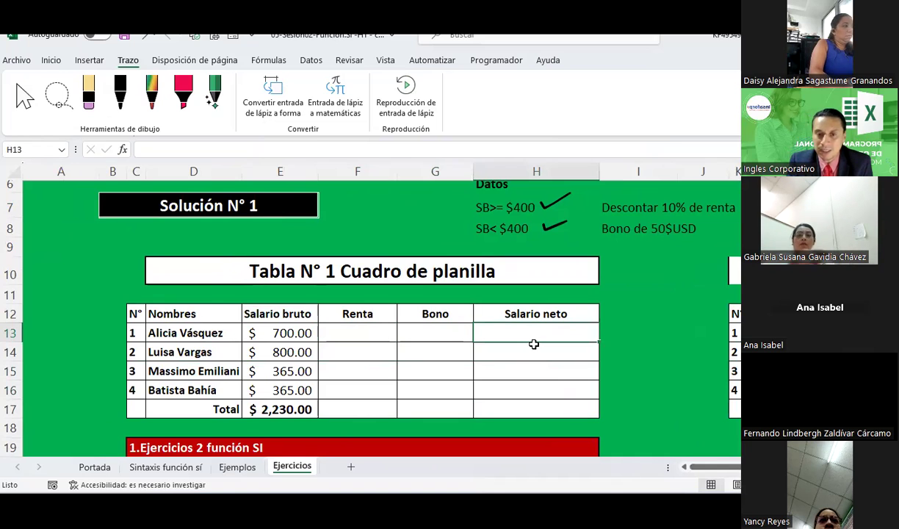
scroll(531, 350, "up", 1)
scroll(621, 351, "down", 1)
scroll(621, 350, "up", 1)
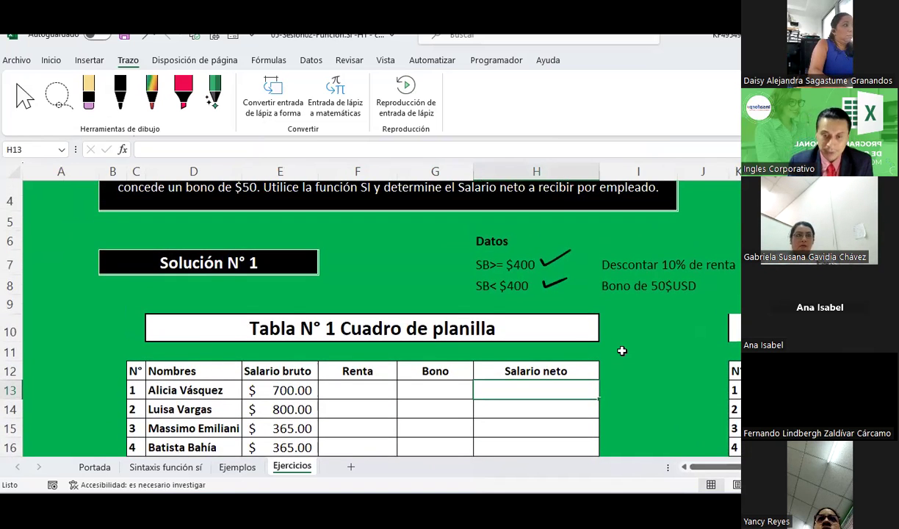
- Enter =E13-F13+G13 in H13, giving a net salary of $700.00
type("=")
key("Left")
key("Left")
key("Left")
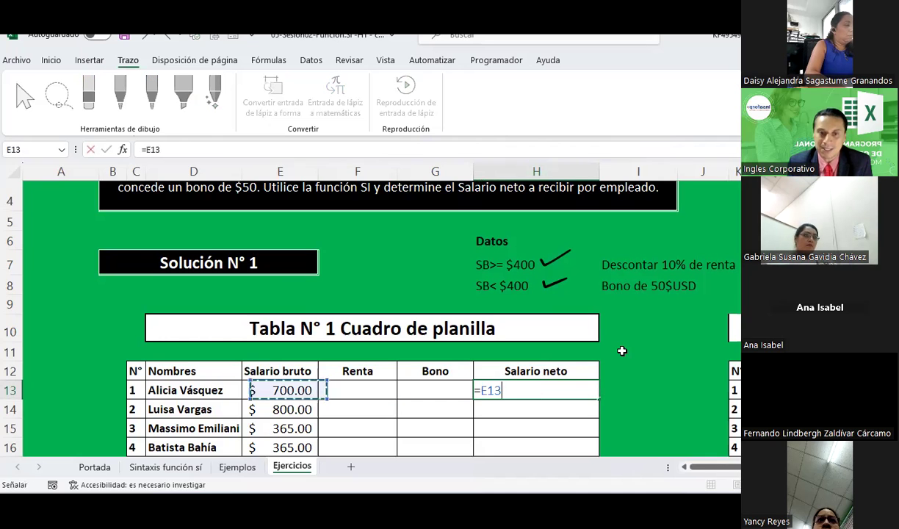
type("-")
key("Left")
key("Left")
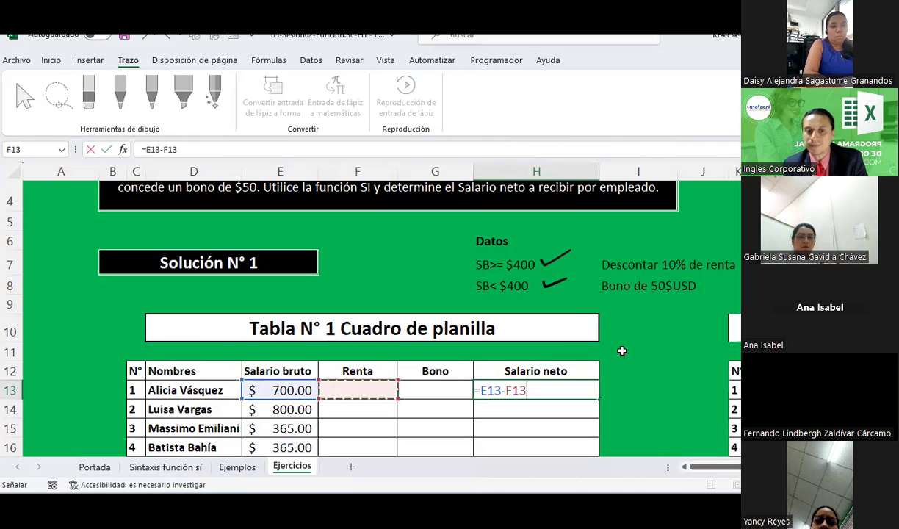
type("+")
key("Right")
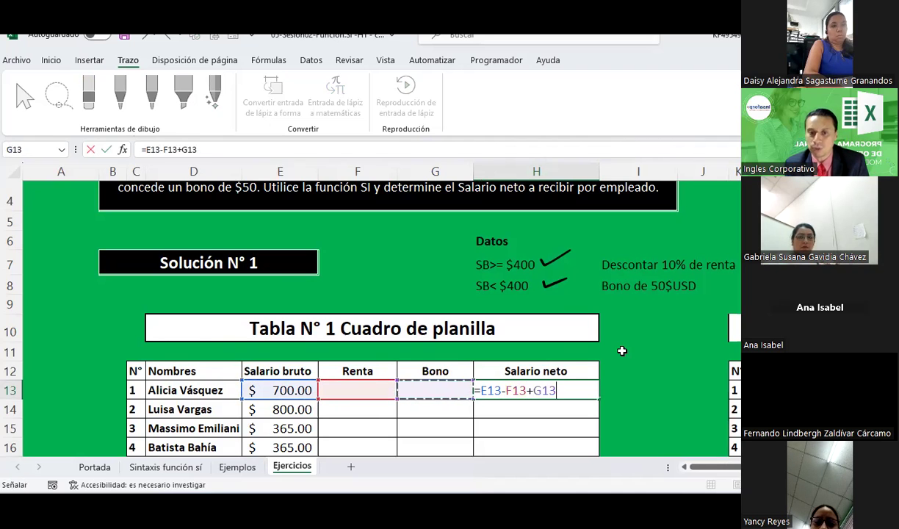
key("Return")
scroll(622, 350, "down", 3)
scroll(621, 350, "up", 1)
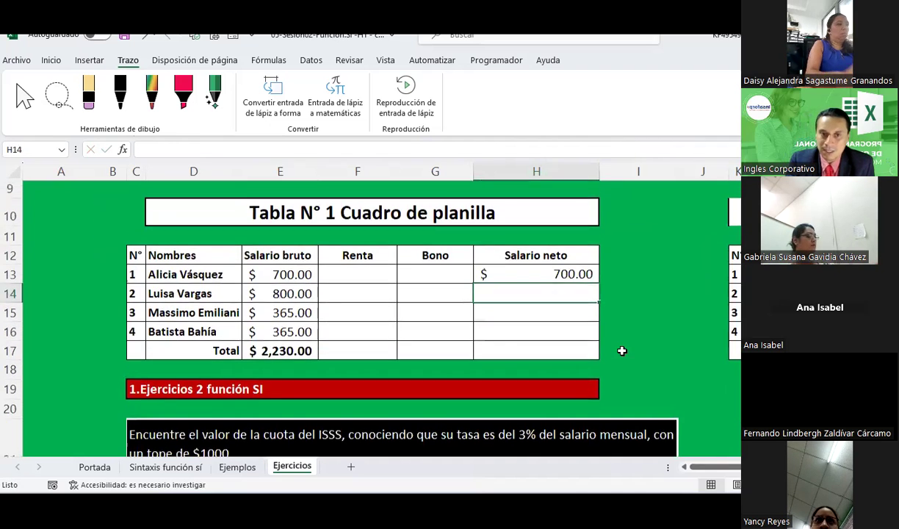
left_click(382, 279)
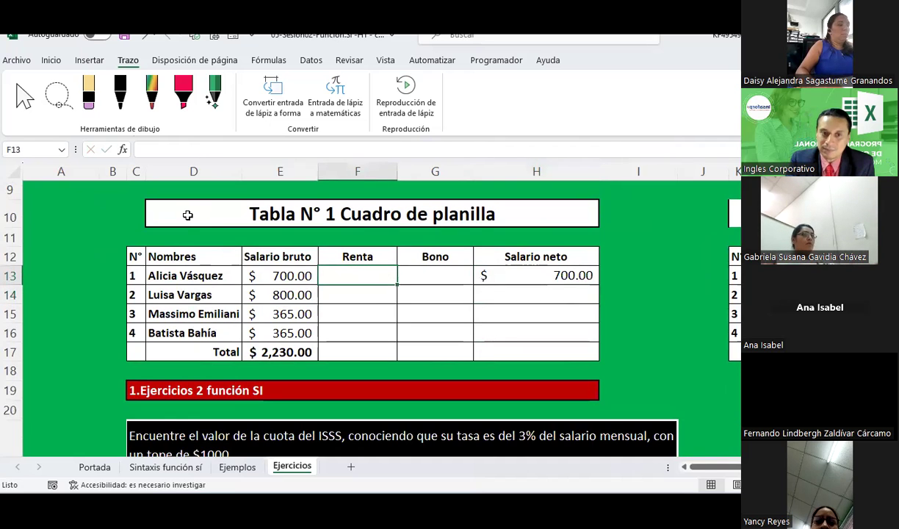
- Enter =SI(E13>=400;(E13*10%);0) in F13, returning a Renta of $70.00
type("=")
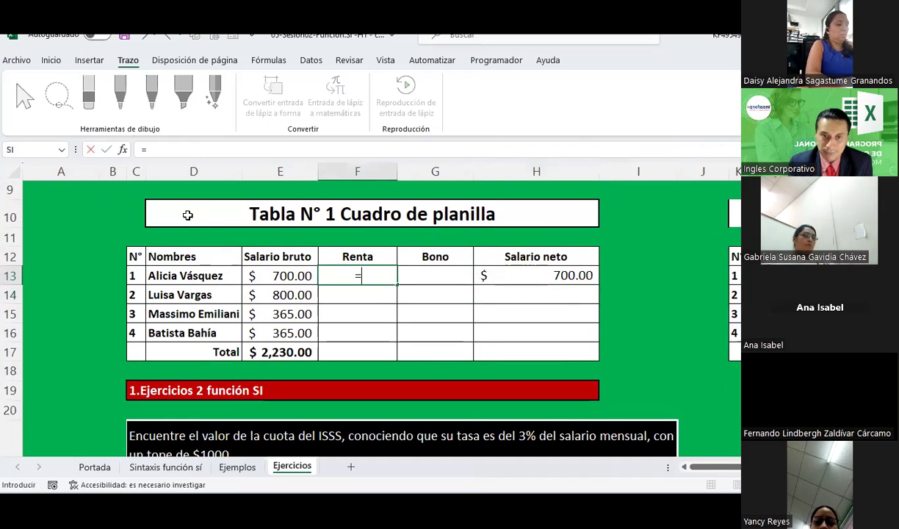
type("SI(")
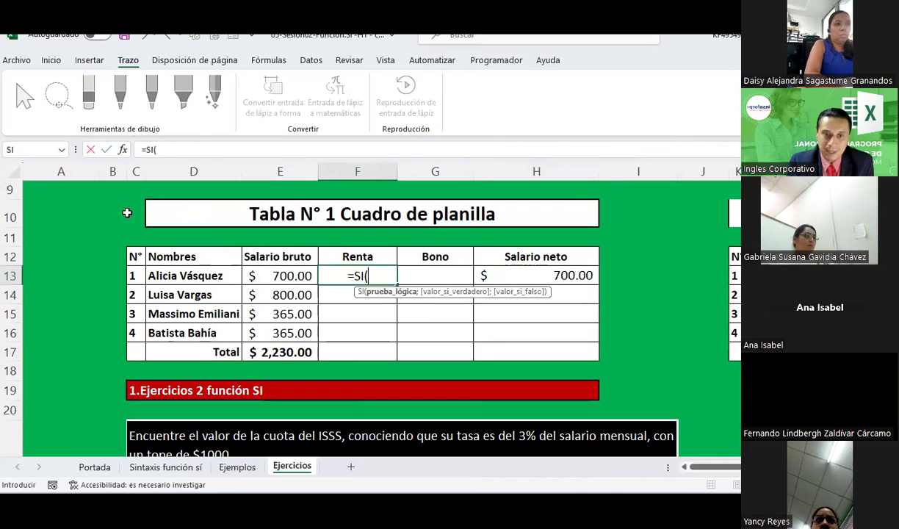
left_click(284, 279)
type(">=4")
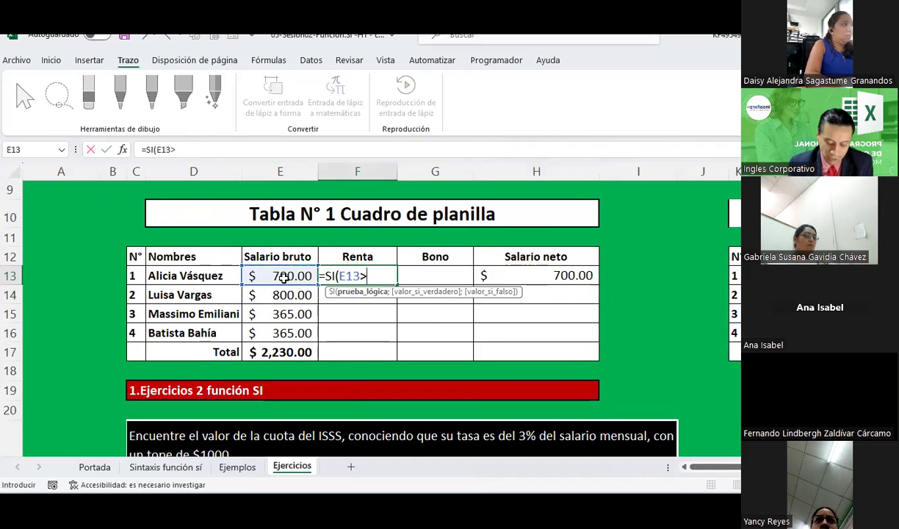
type("00")
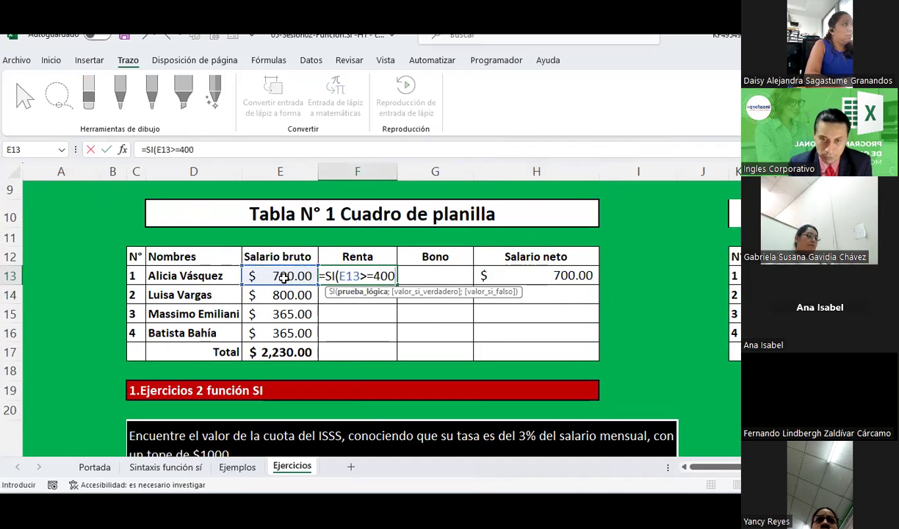
type(";")
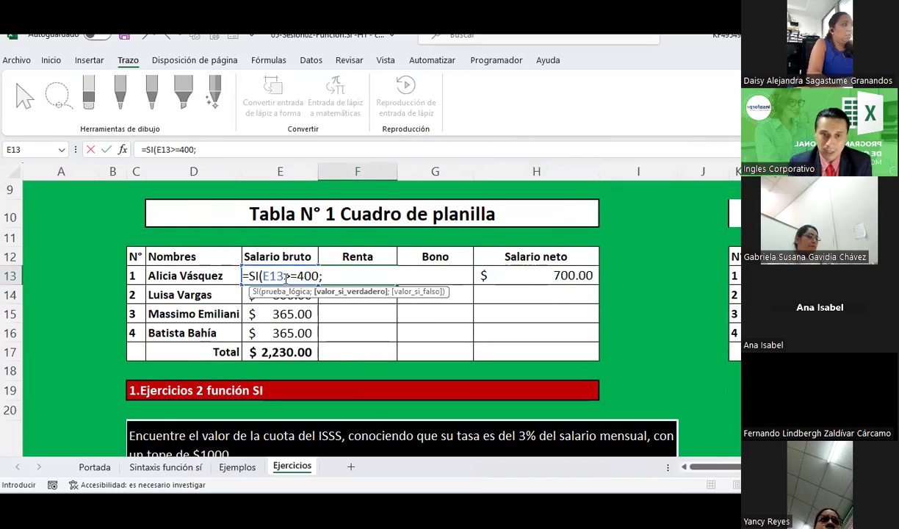
type("(E13*10%")
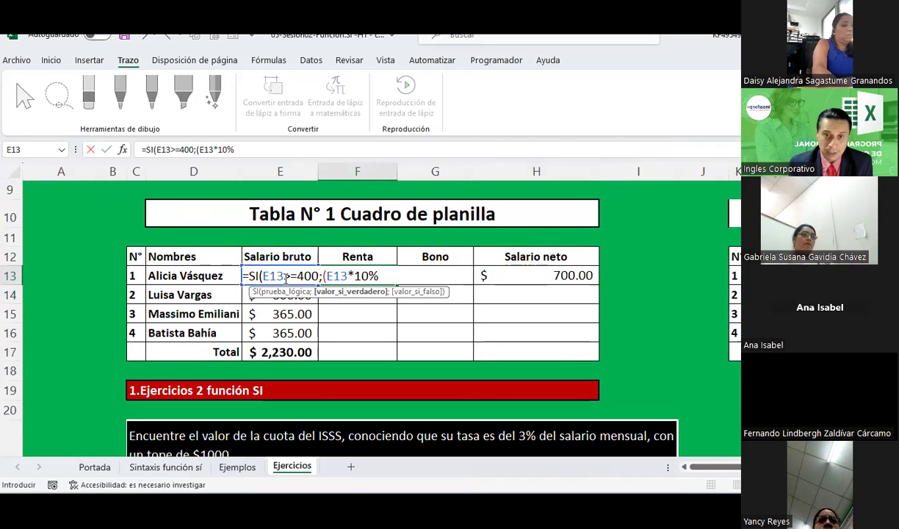
type(");0")
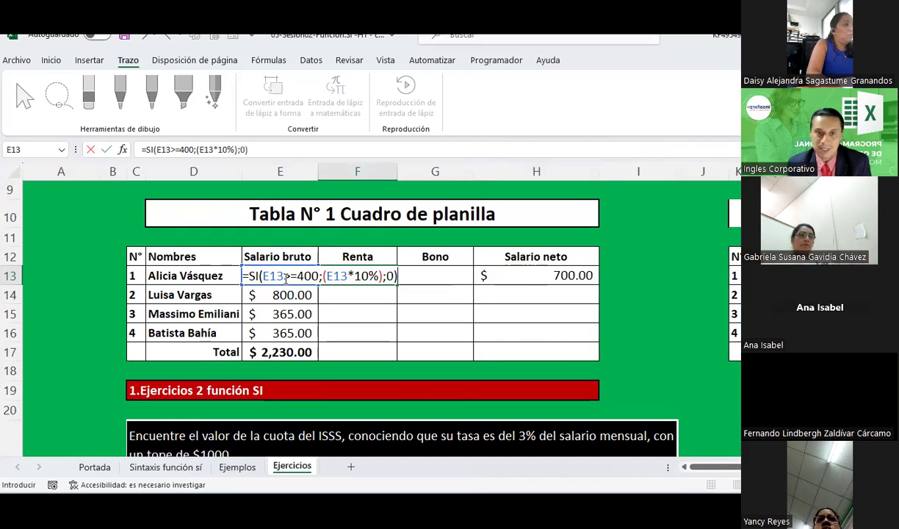
key("Return")
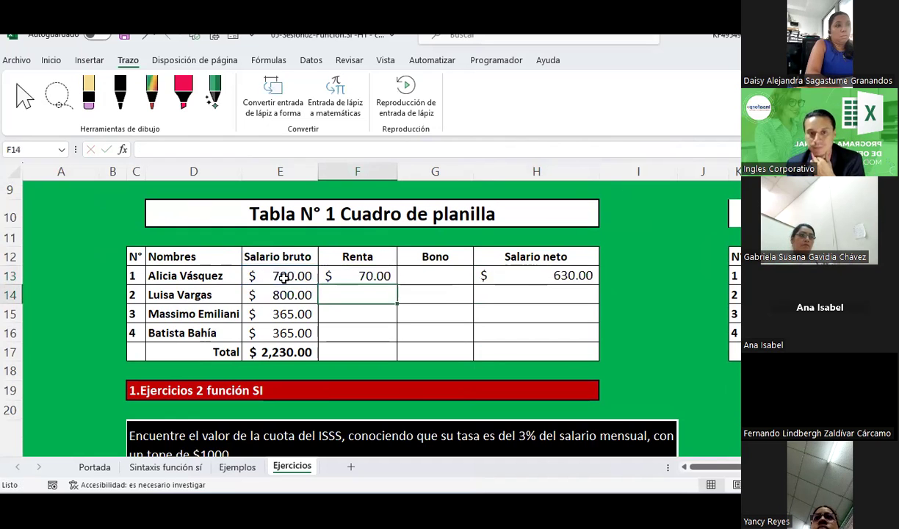
key("Up")
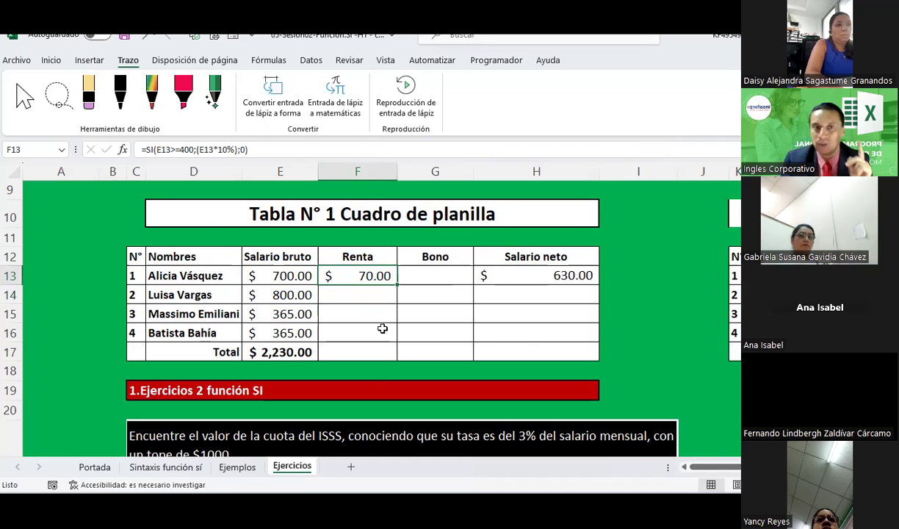
- Evaluate F13's formula step by step, confirming the condition is true and the result $70.00
left_click(271, 60)
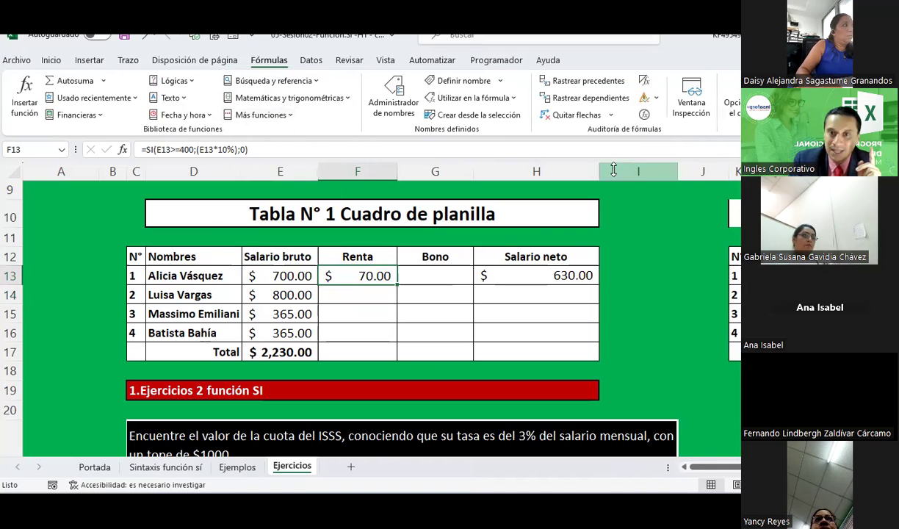
left_click(645, 117)
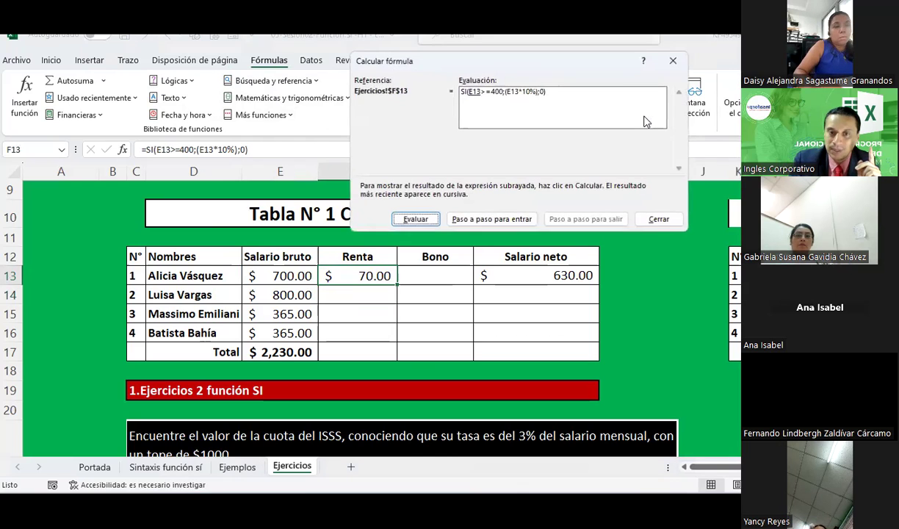
left_click_drag(472, 68, 330, 98)
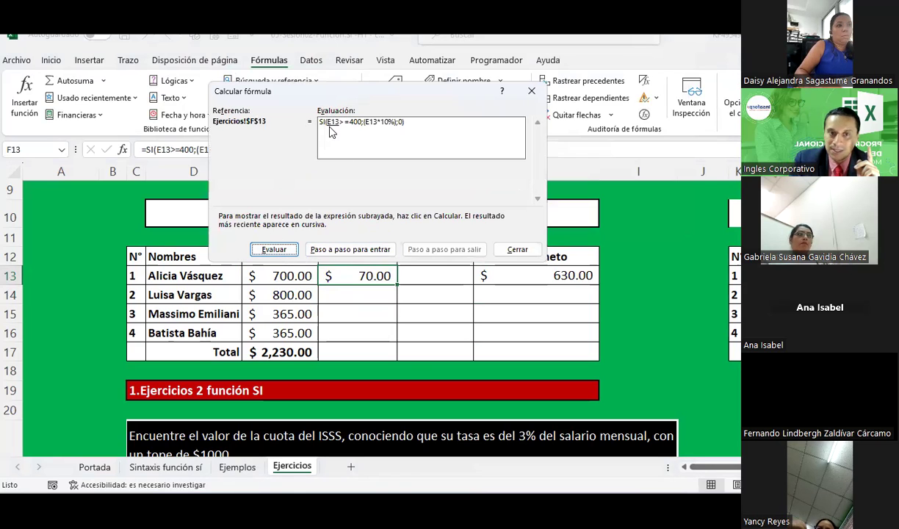
left_click(274, 250)
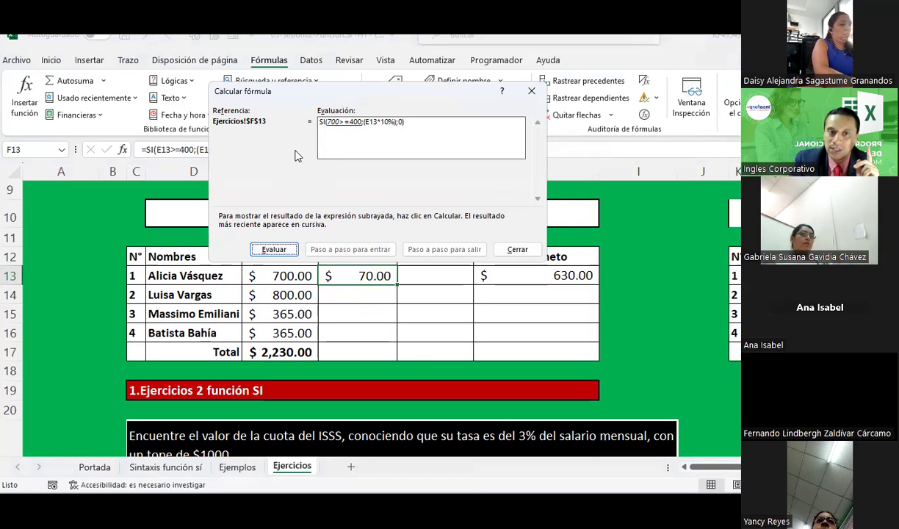
left_click(274, 250)
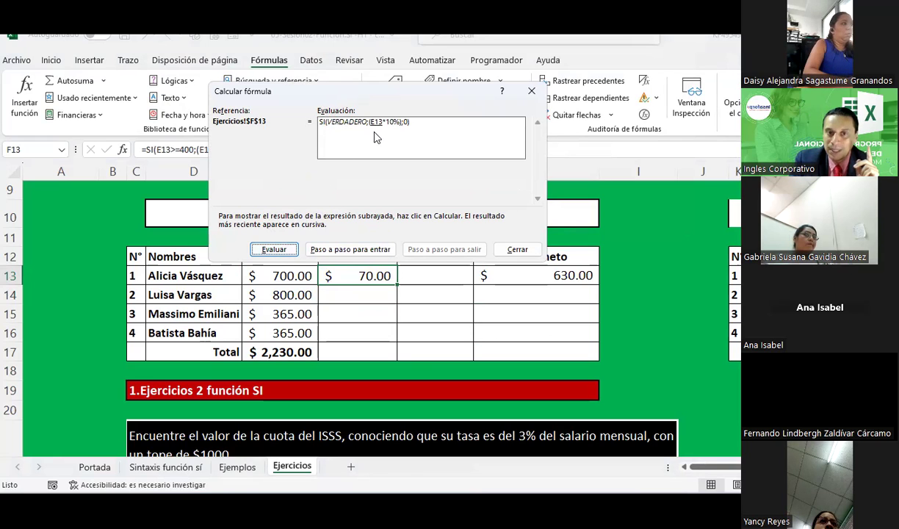
left_click(266, 249)
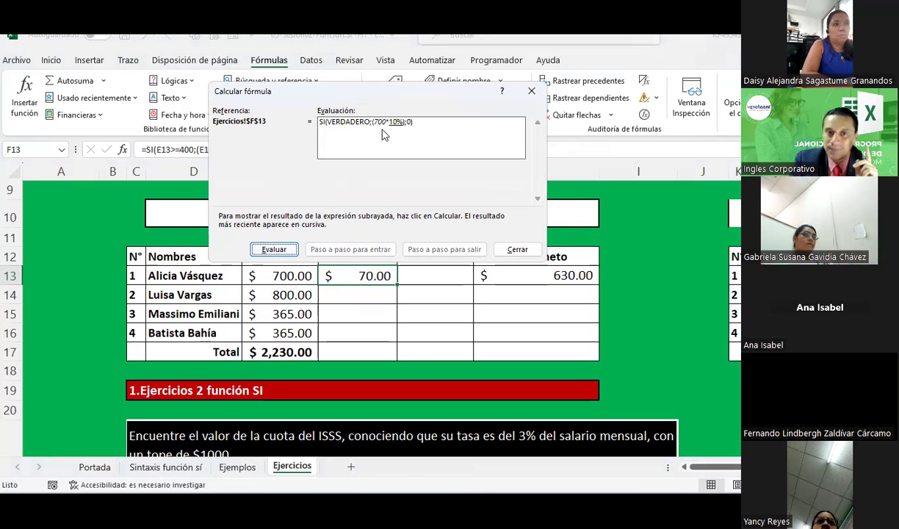
left_click(261, 249)
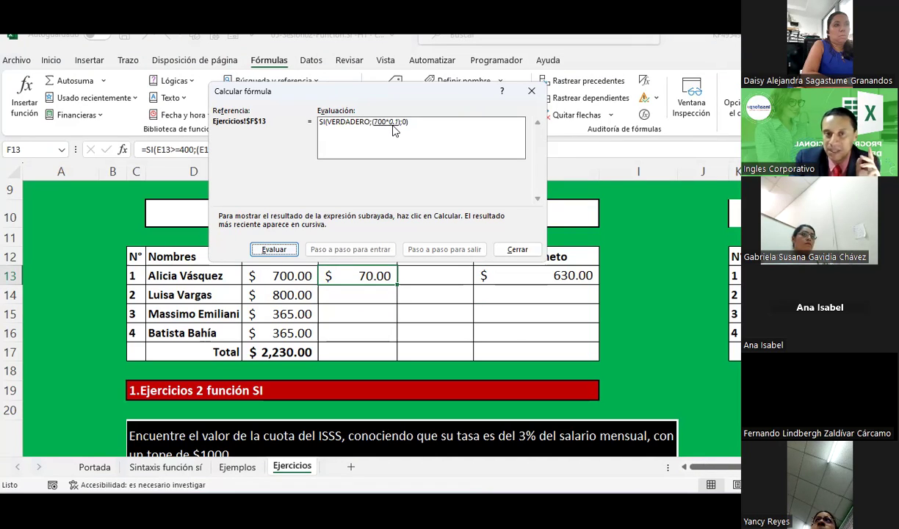
left_click(272, 249)
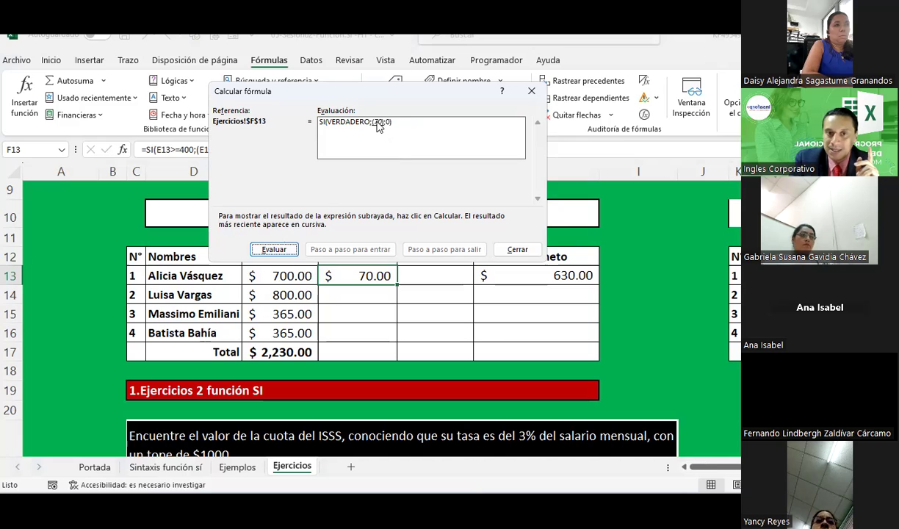
left_click(266, 248)
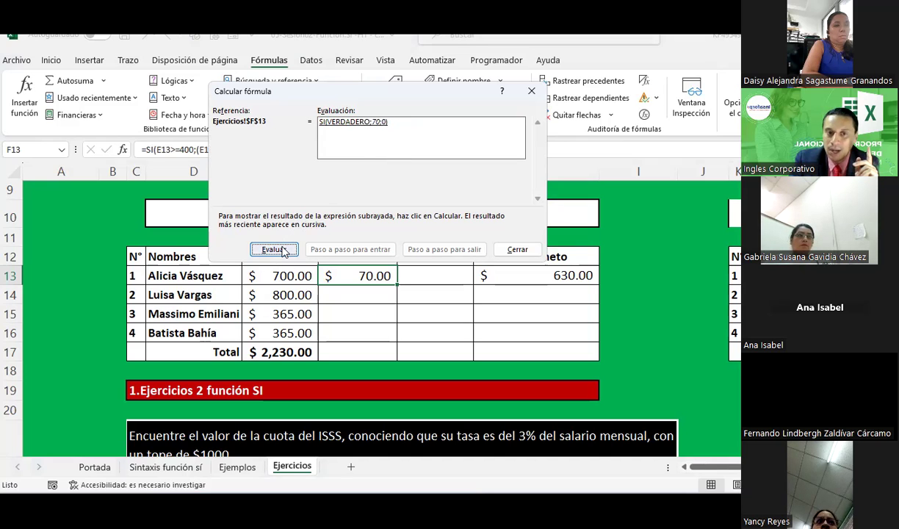
left_click(272, 249)
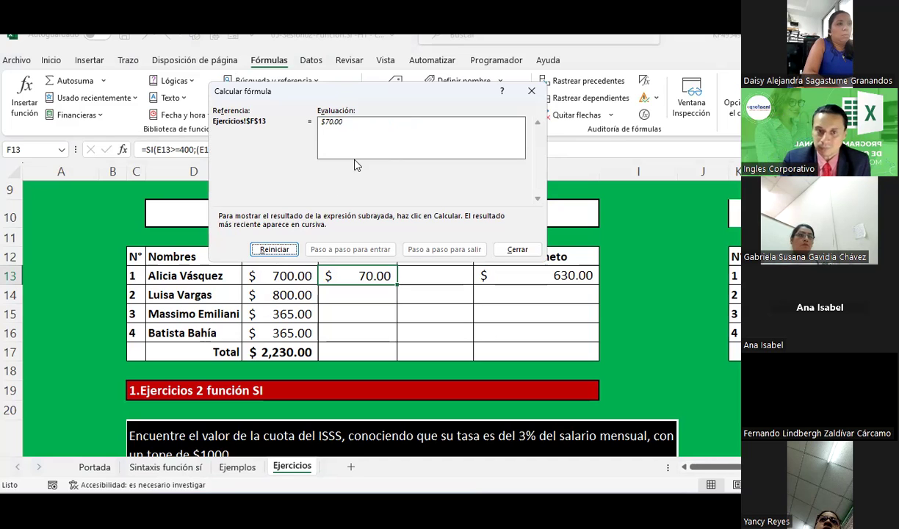
left_click(517, 248)
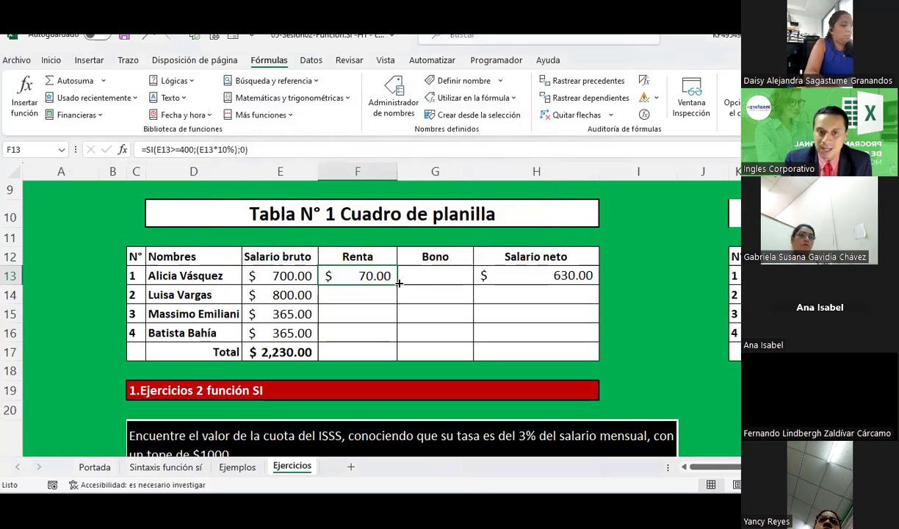
- Fill the Renta formula down to F16 and AutoSum the column in F17 to 150.00
left_click_drag(398, 283, 397, 340)
left_click(358, 352)
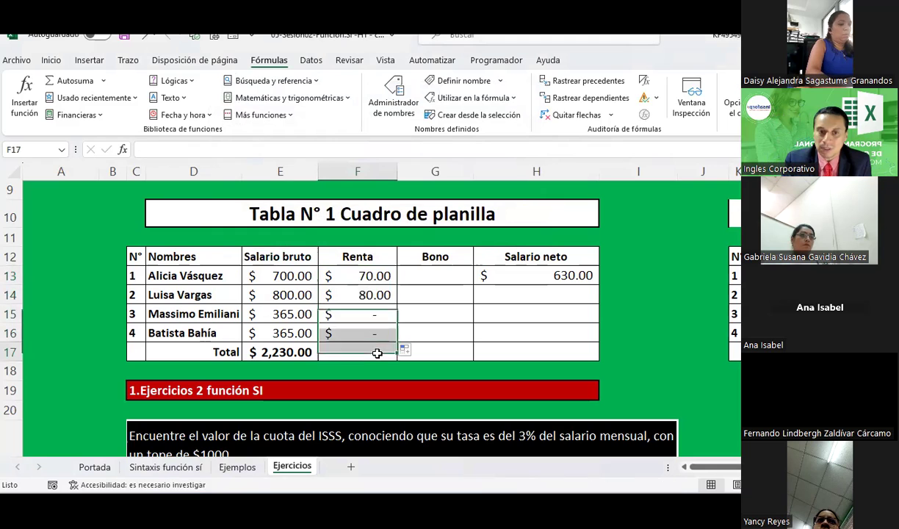
left_click(59, 63)
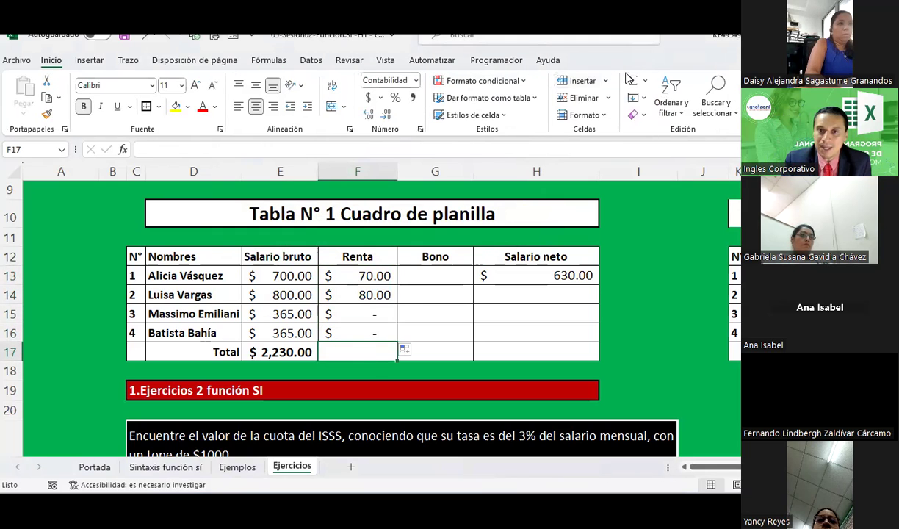
left_click(632, 78)
key("Return")
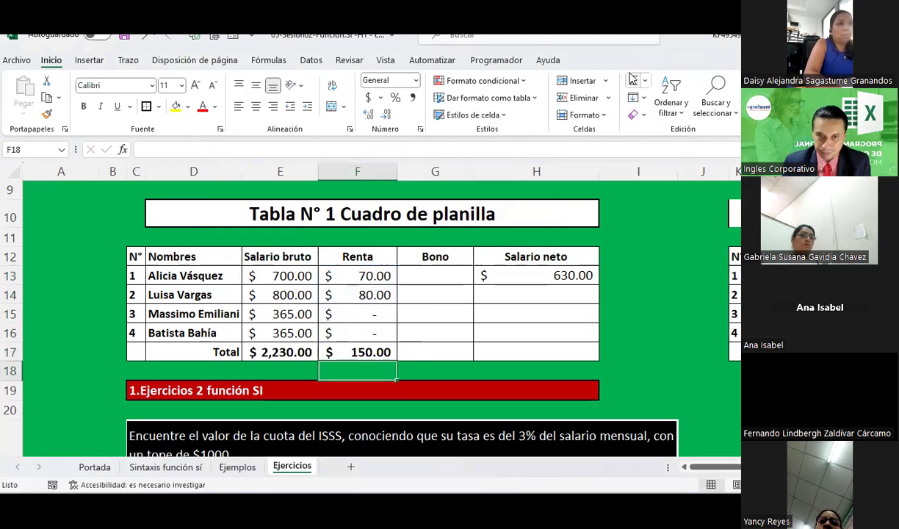
- Fill Salario neto down to H16 and copy the total across to H17, giving 2,080.00
left_click(584, 276)
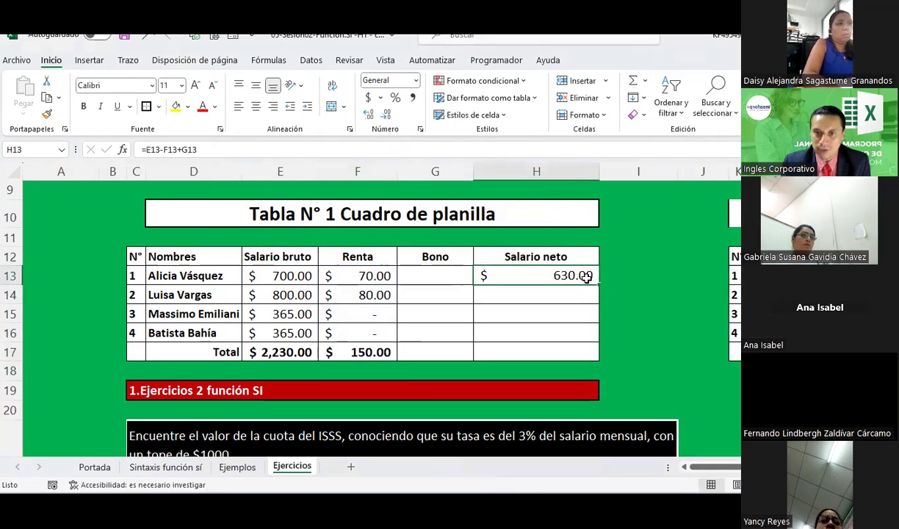
left_click_drag(599, 286, 595, 342)
left_click(384, 355)
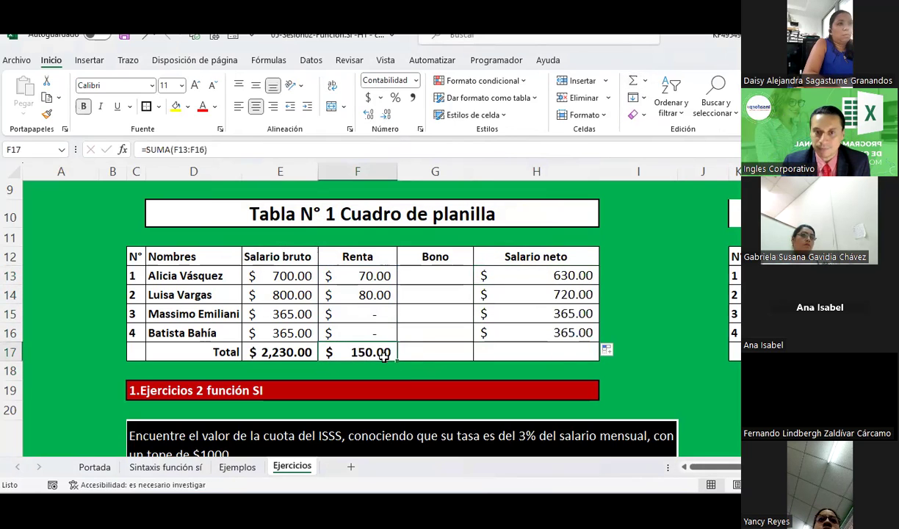
left_click_drag(398, 359, 569, 354)
left_click(641, 298)
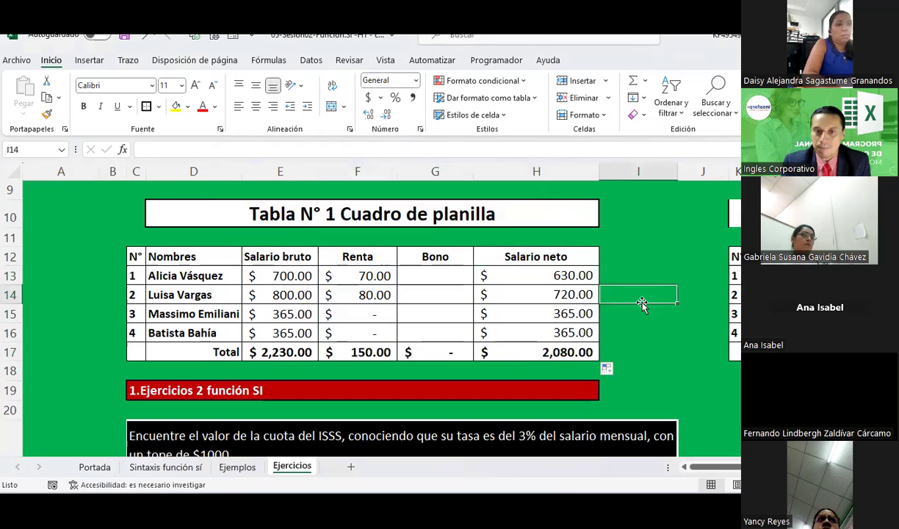
left_click(448, 317)
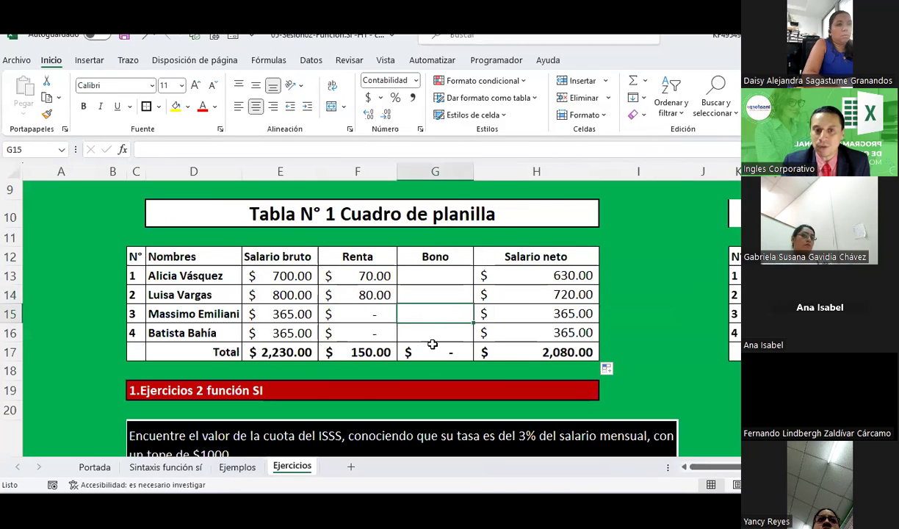
left_click_drag(377, 279, 375, 331)
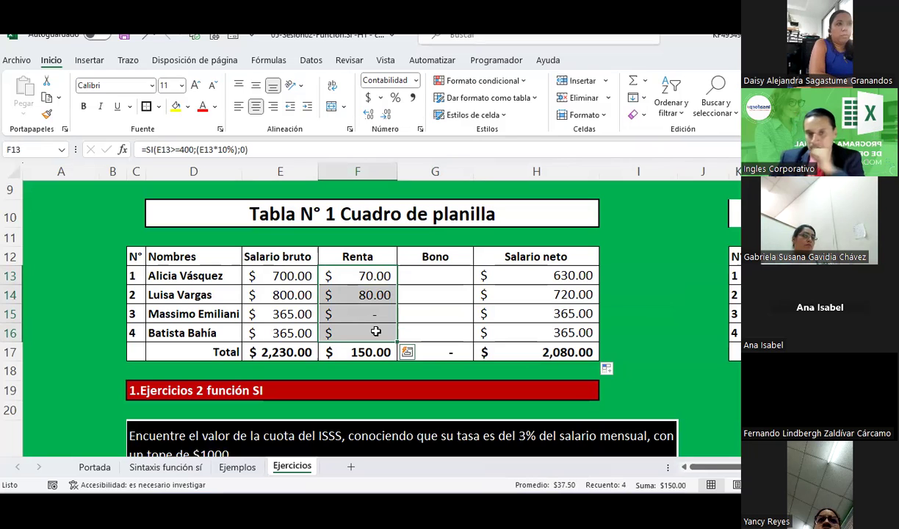
- Enter =SI(E13<400;50;0) in G13 and fill it down to G16, giving $50.00 to under-400 salaries
left_click(450, 277)
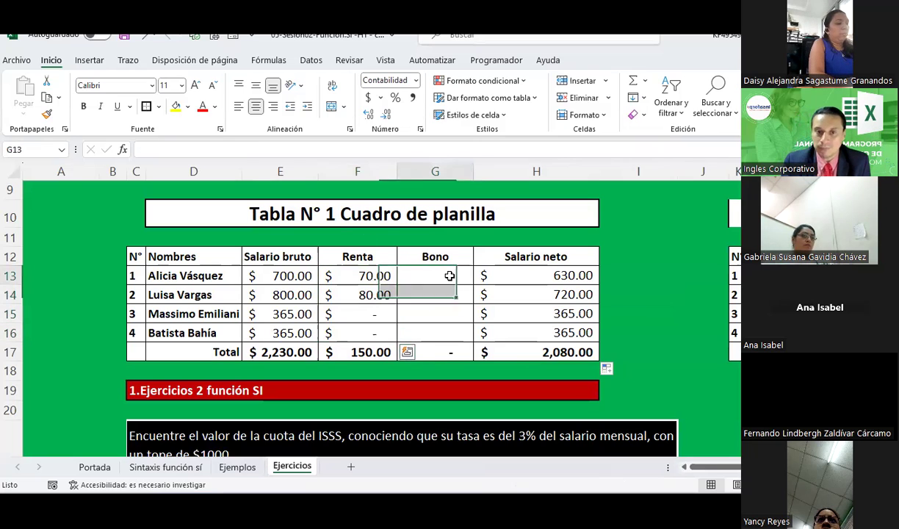
type("=")
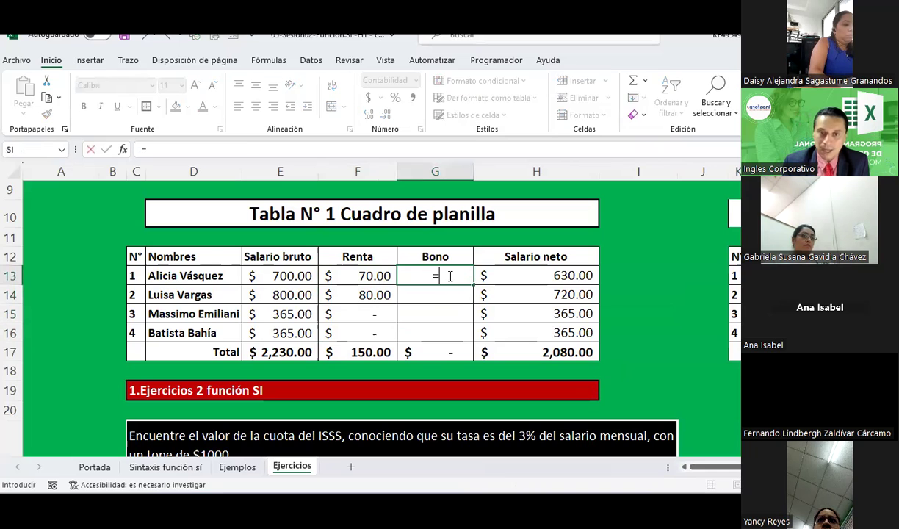
type("SI(")
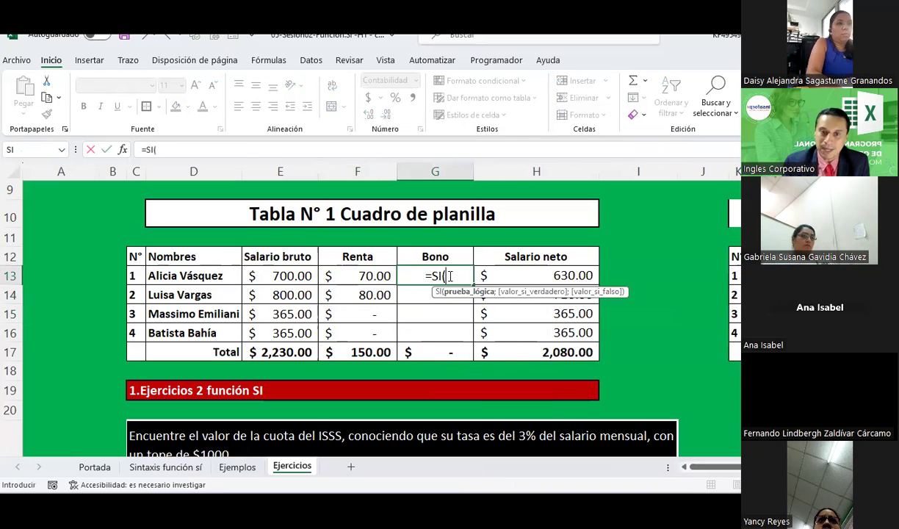
left_click(281, 274)
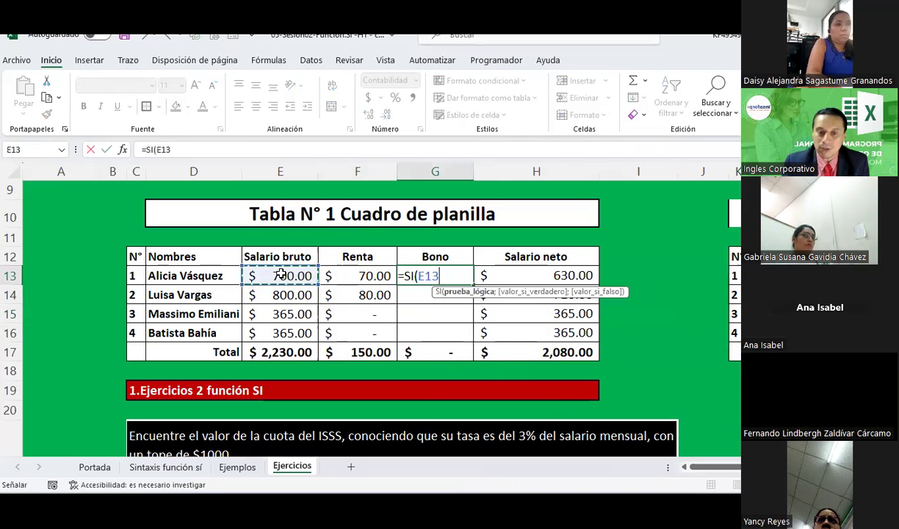
type("<400")
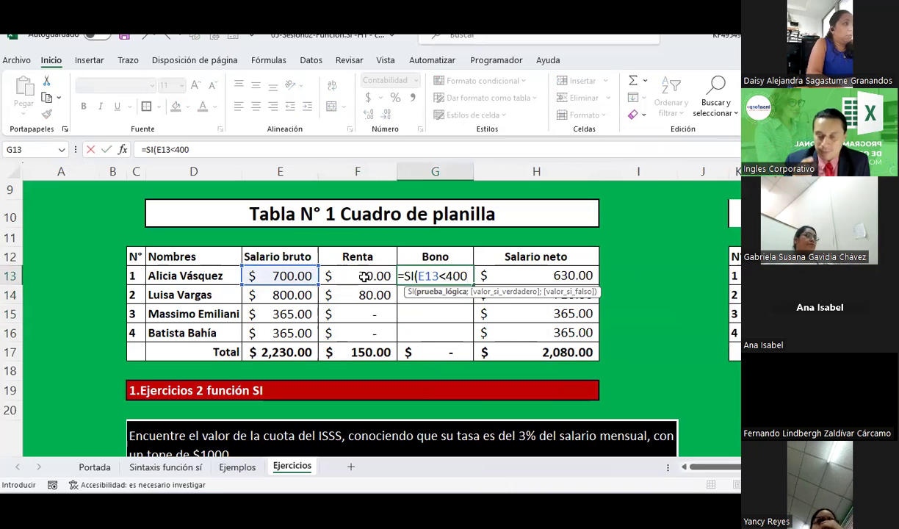
type(";")
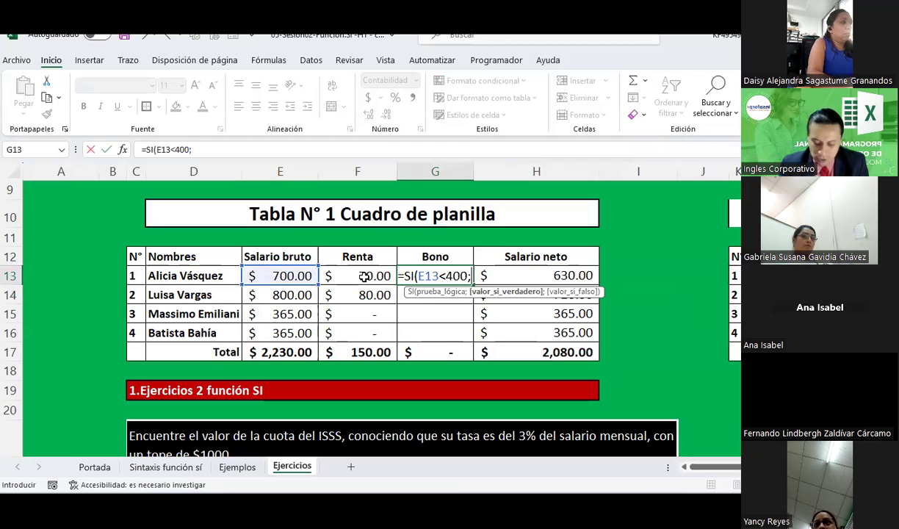
type("50")
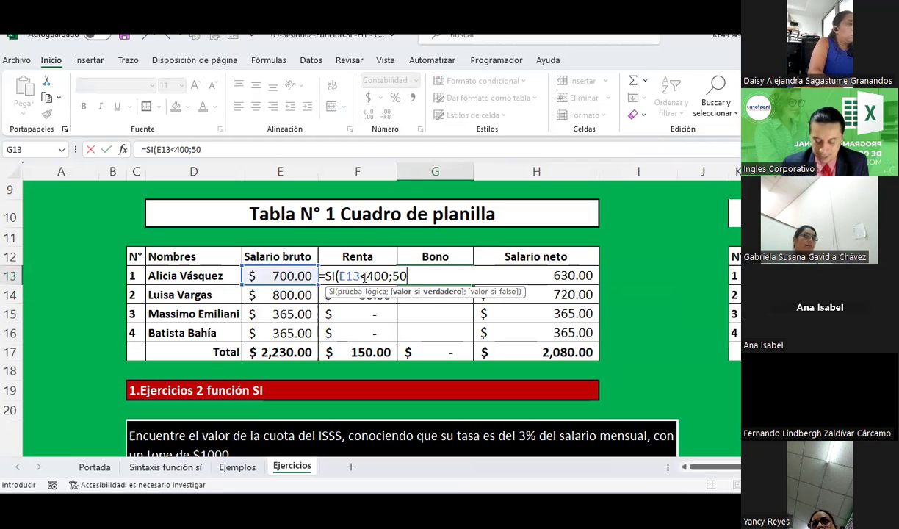
type(";0")
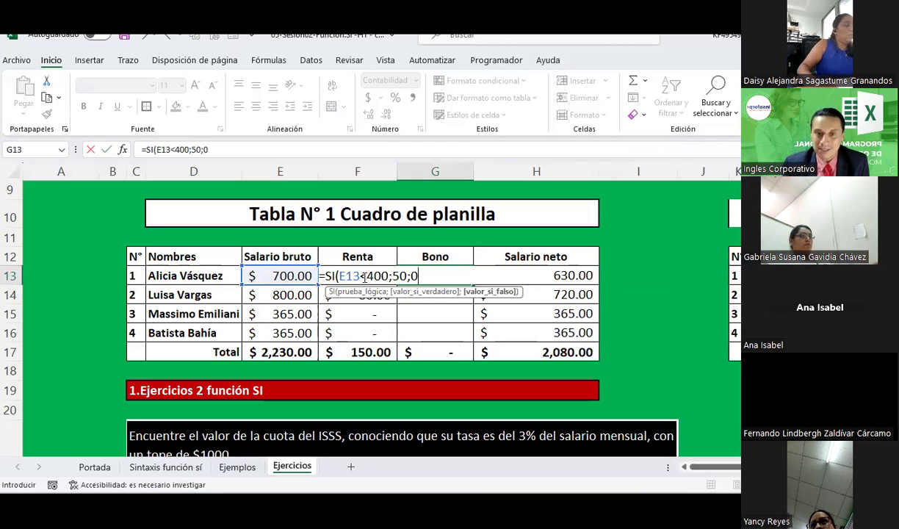
type(")")
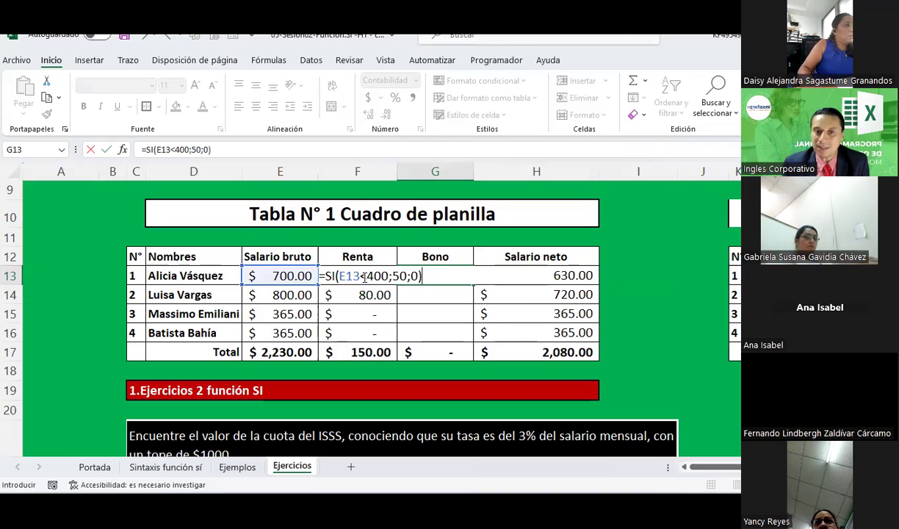
key("Return")
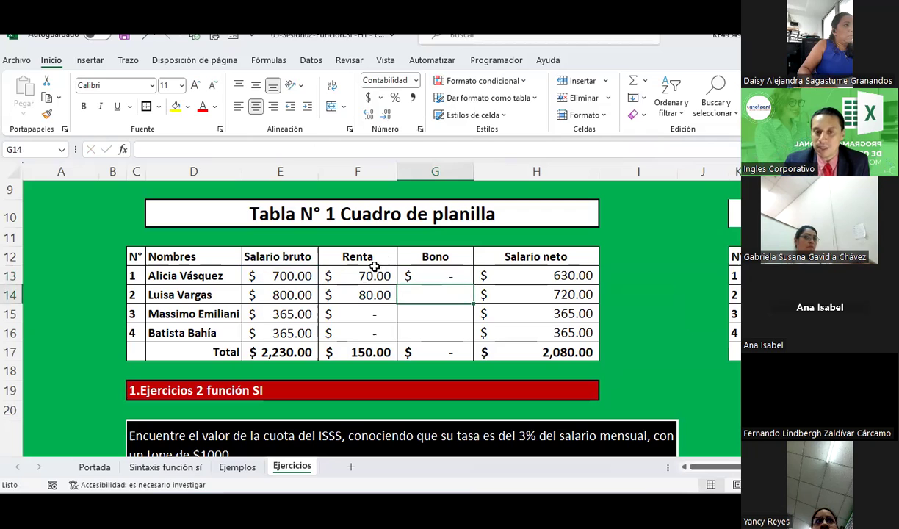
left_click(451, 275)
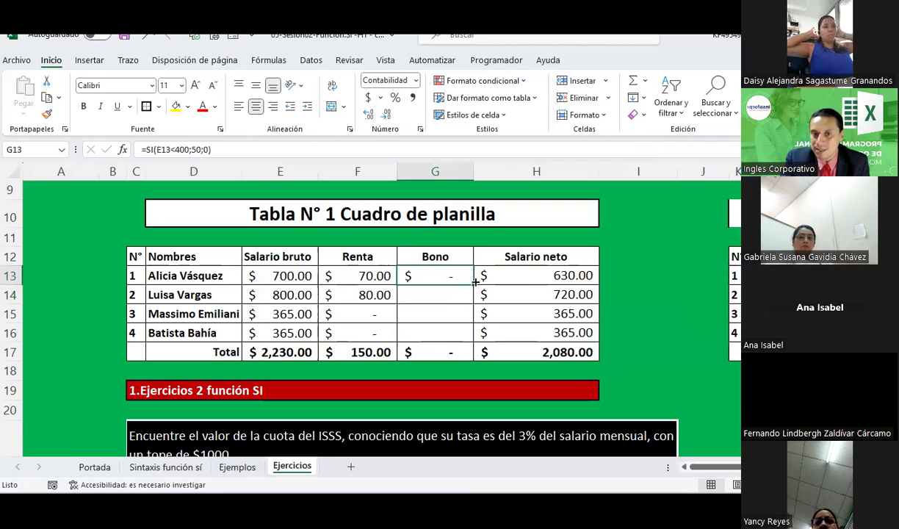
left_click_drag(472, 285, 471, 341)
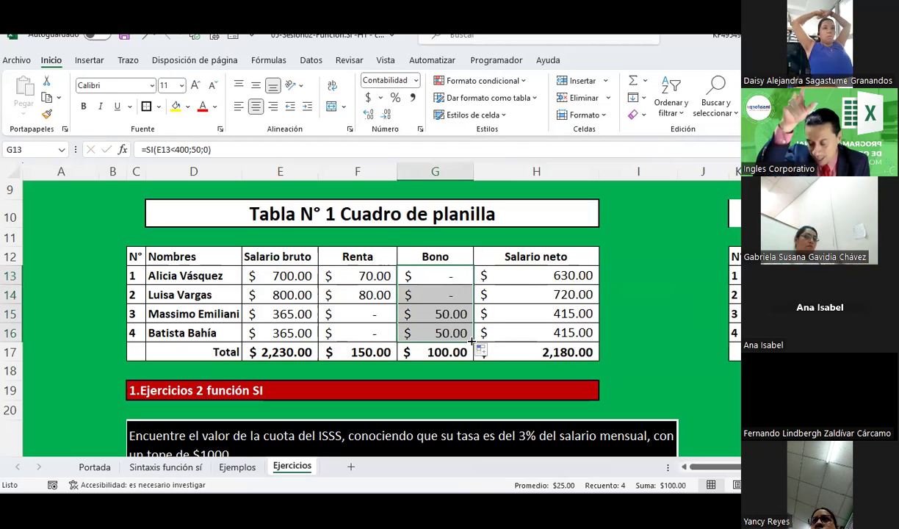
left_click(442, 276)
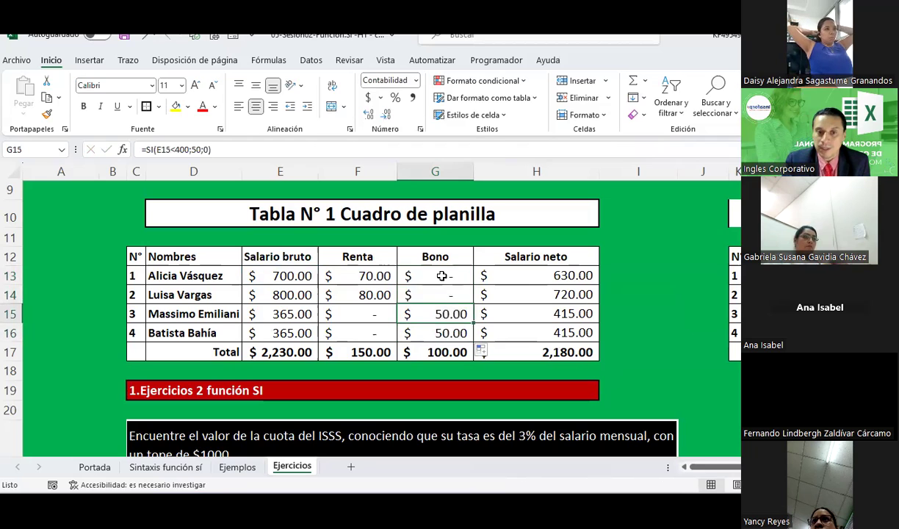
left_click(442, 313)
left_click(278, 316)
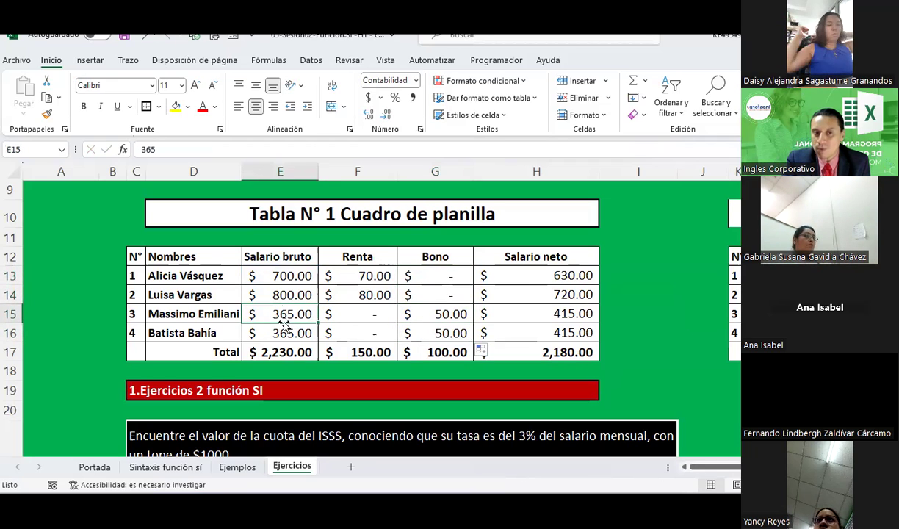
left_click(287, 334)
left_click(435, 316)
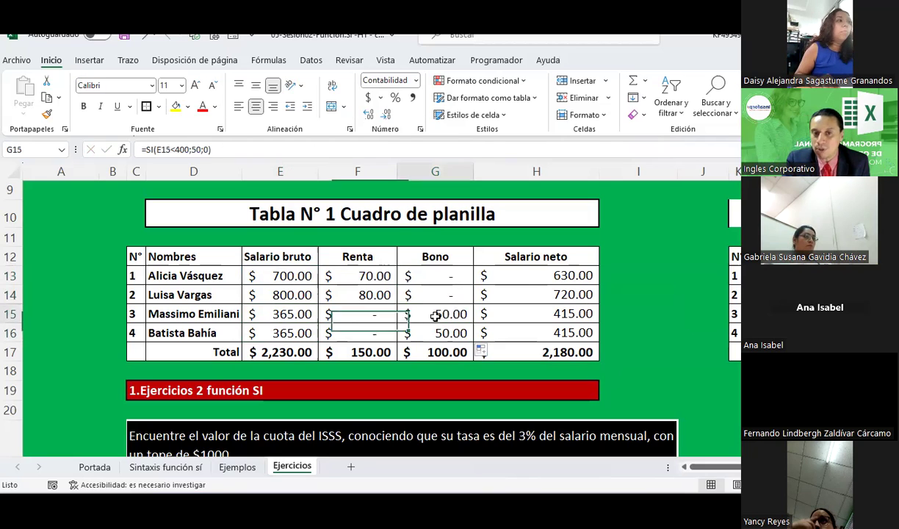
left_click(523, 272)
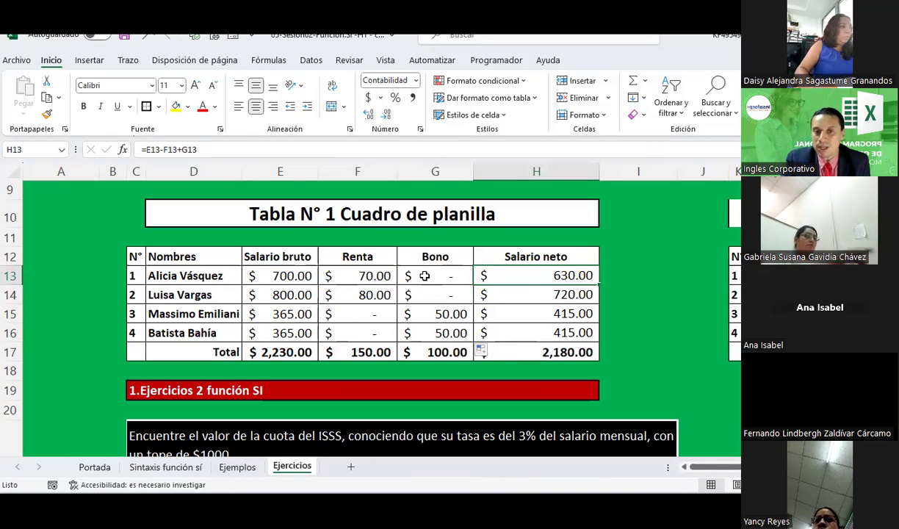
left_click(371, 276)
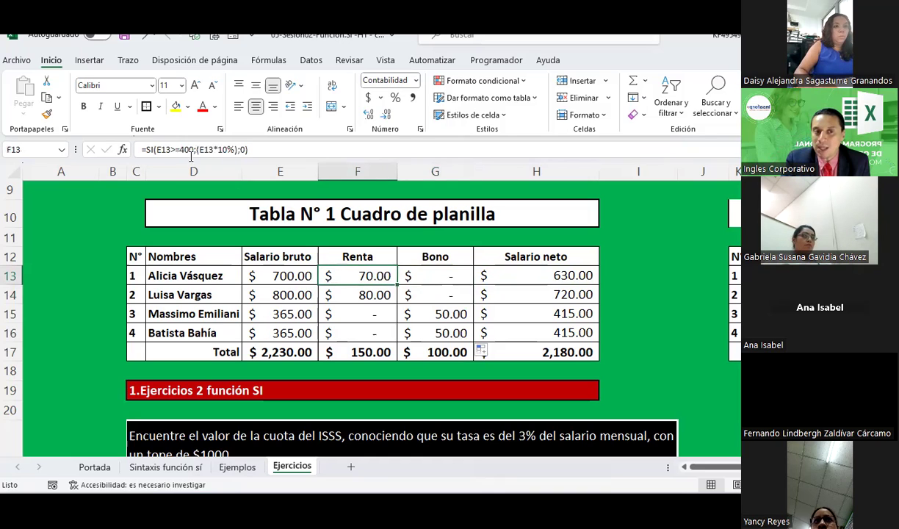
left_click(429, 268)
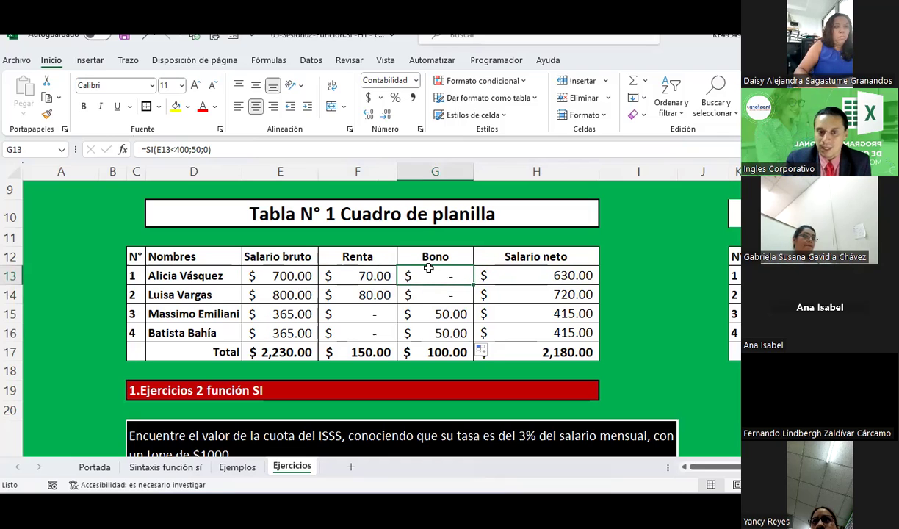
left_click(374, 276)
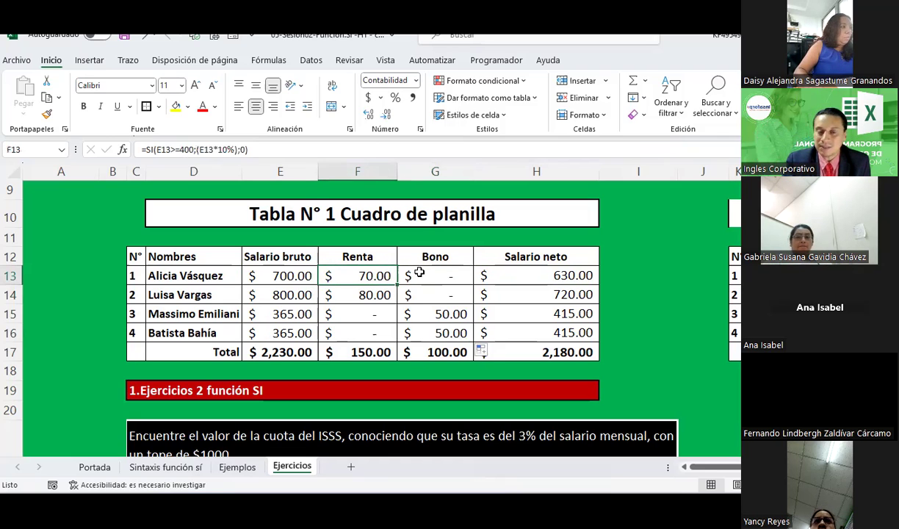
left_click(293, 276)
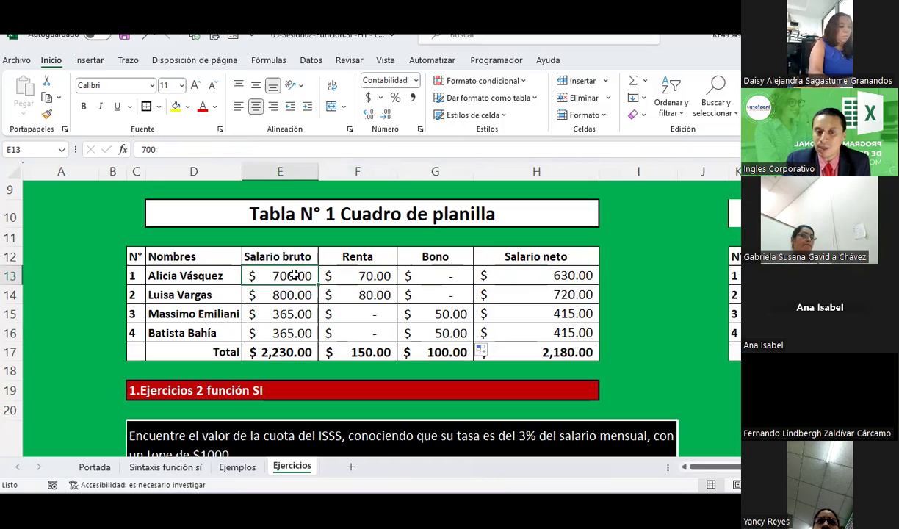
left_click(371, 277)
left_click(434, 271)
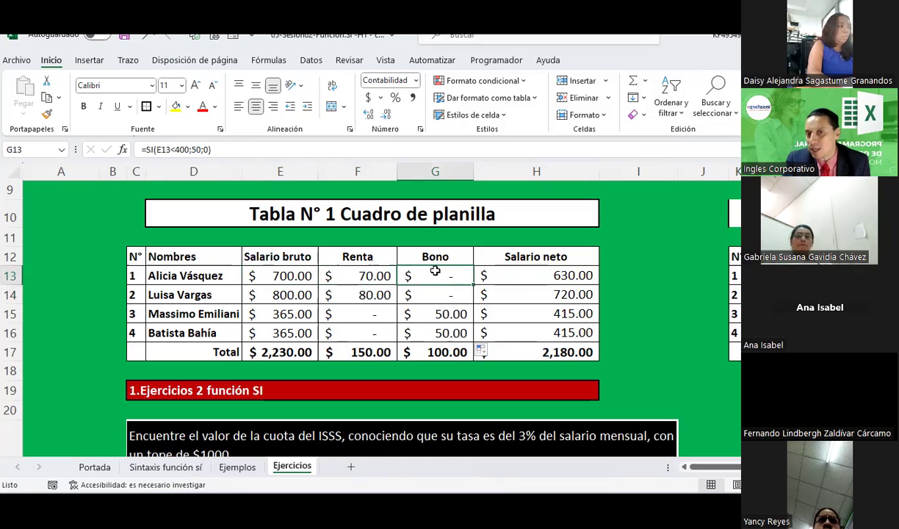
left_click(293, 314)
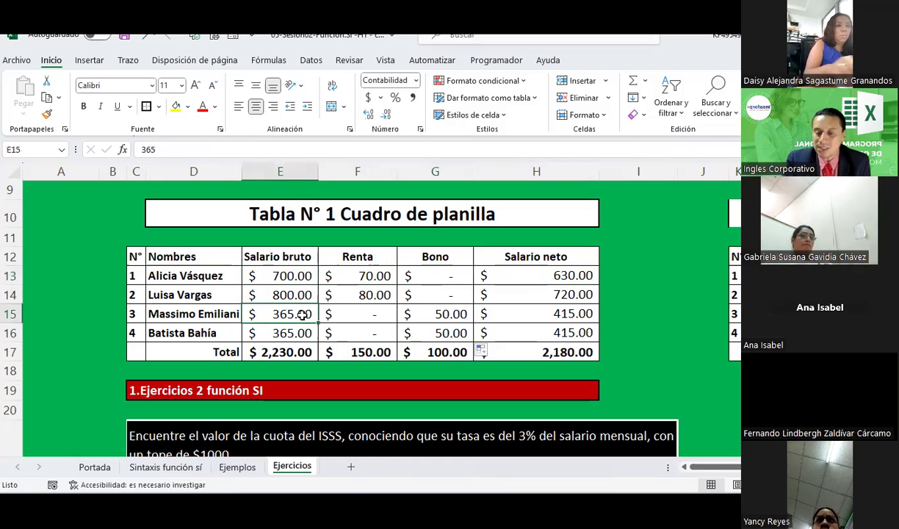
left_click(378, 315)
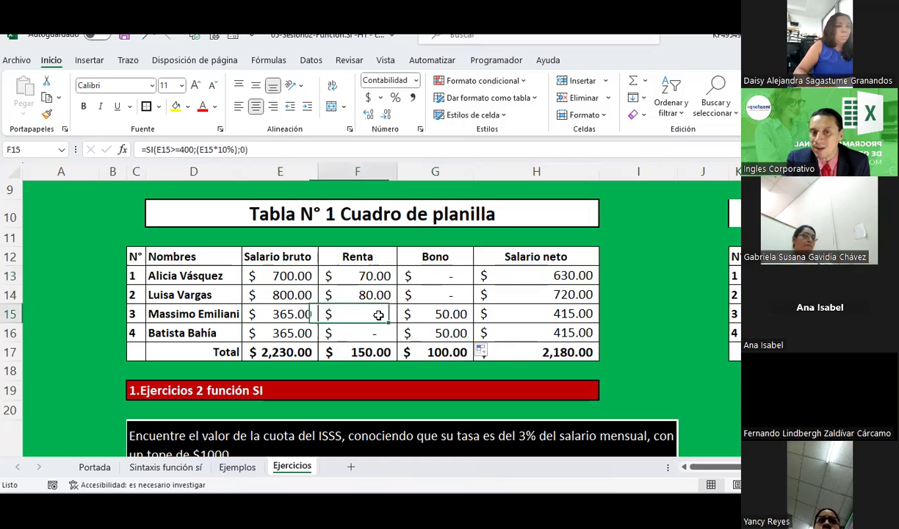
left_click(445, 315)
left_click_drag(568, 276, 548, 333)
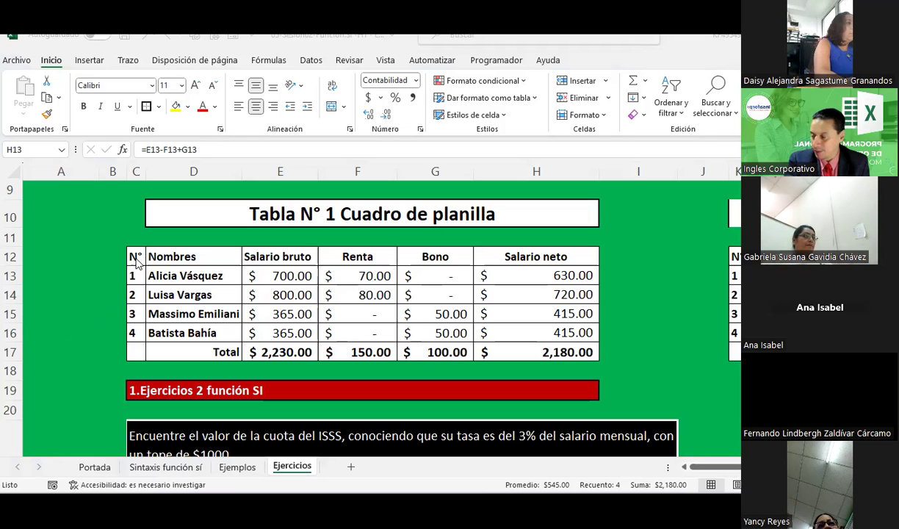
- Open cell F13 in edit mode to show its =SI(E13>=400;(E13*10%);0) Renta formula
left_click(348, 271)
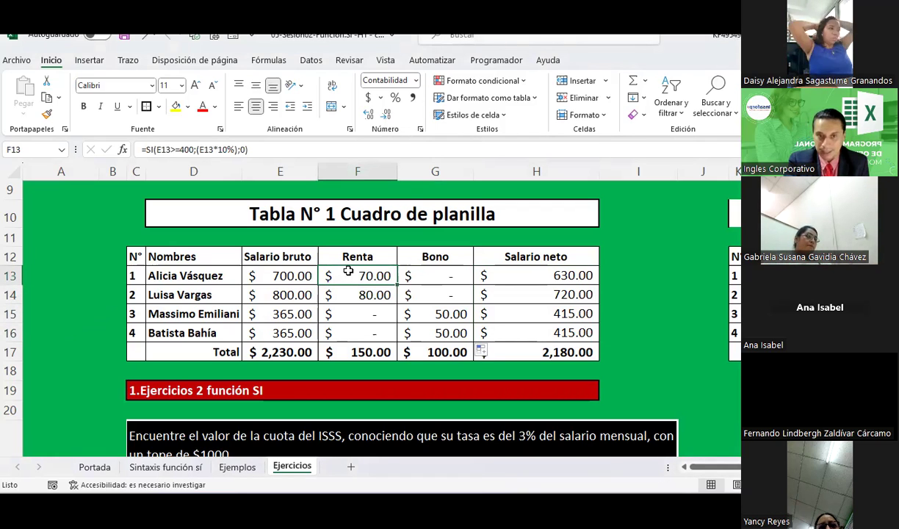
double_click(348, 271)
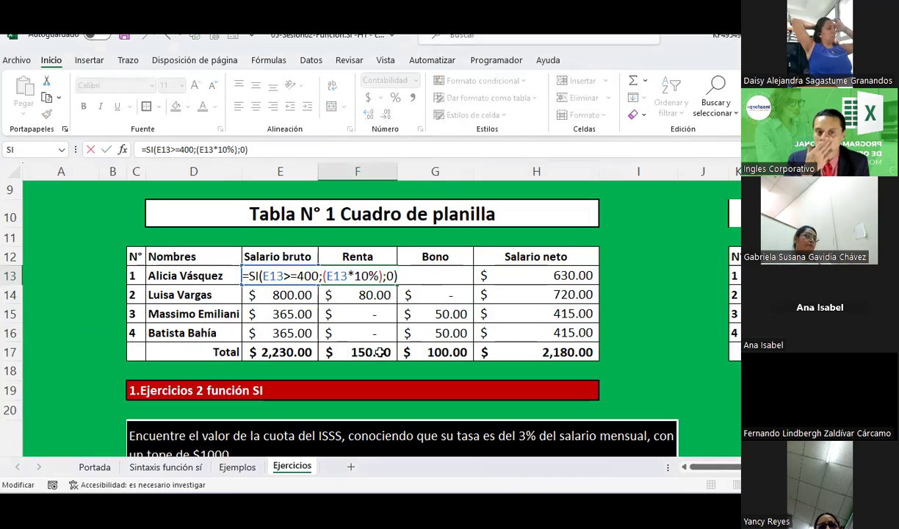
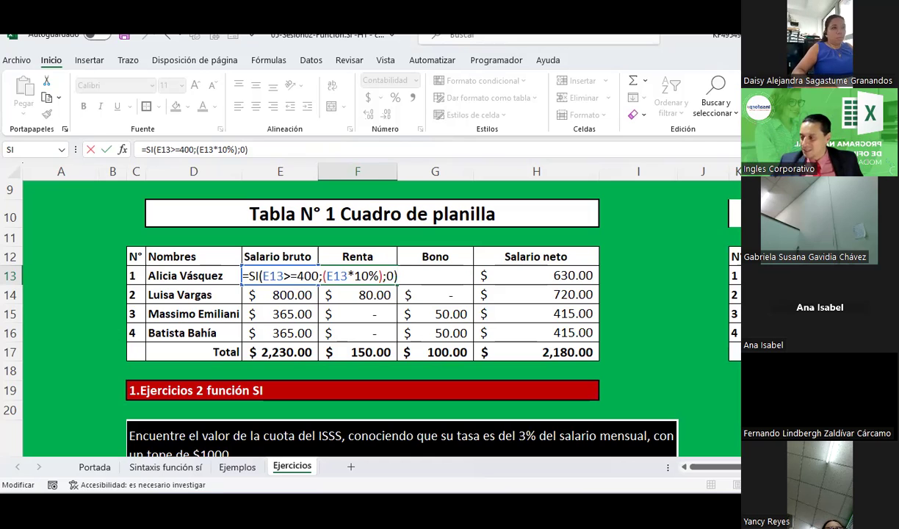
- Confirm =SI(E13>=400;(E13*10%);0) in F13 so the renta shows $70.00
key("Return")
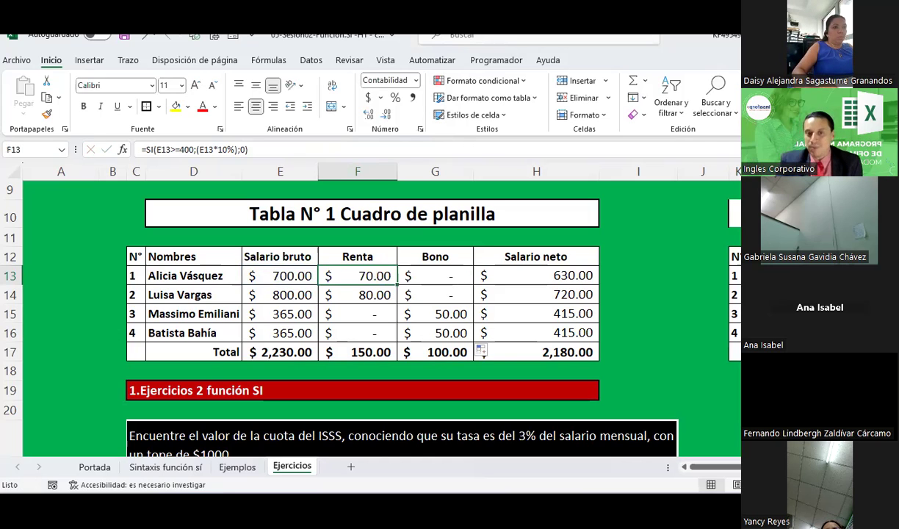
- Scroll down to Tabla N°2 and select the empty ISSS (3 %) cells F27:F31
left_click(486, 238)
scroll(488, 243, "down", 5)
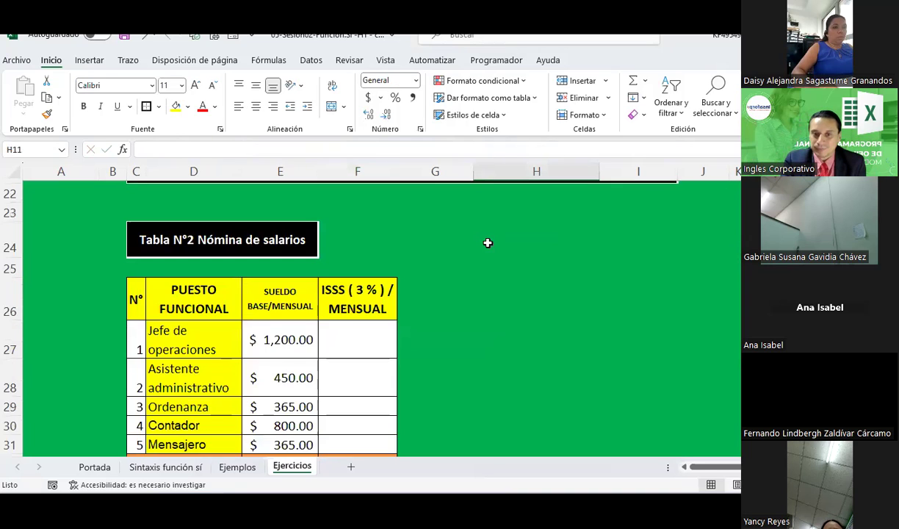
left_click_drag(356, 289, 352, 381)
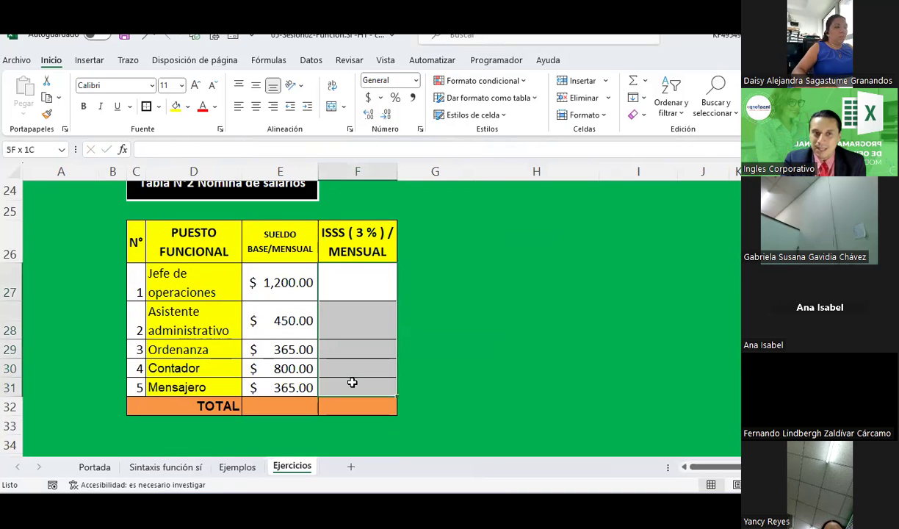
left_click(358, 279)
scroll(353, 294, "up", 3)
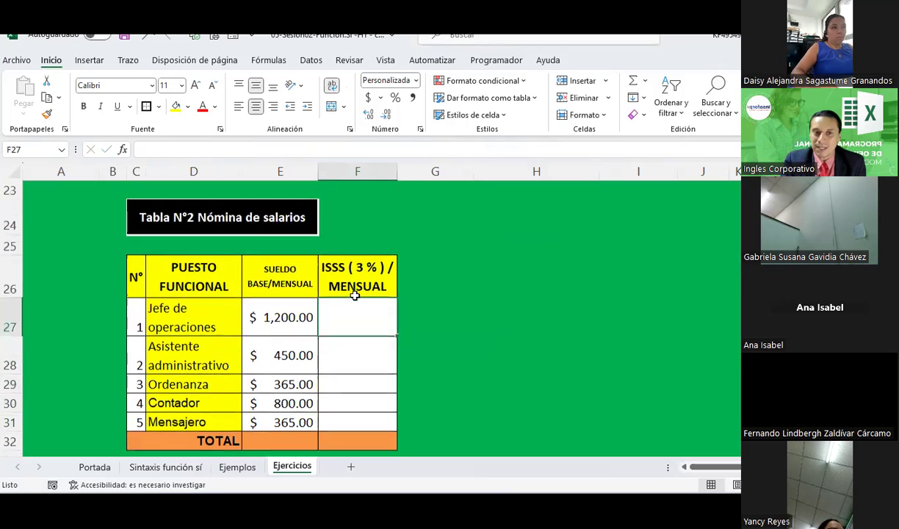
scroll(354, 296, "down", 2)
scroll(354, 295, "up", 2)
scroll(354, 296, "down", 2)
scroll(355, 295, "up", 2)
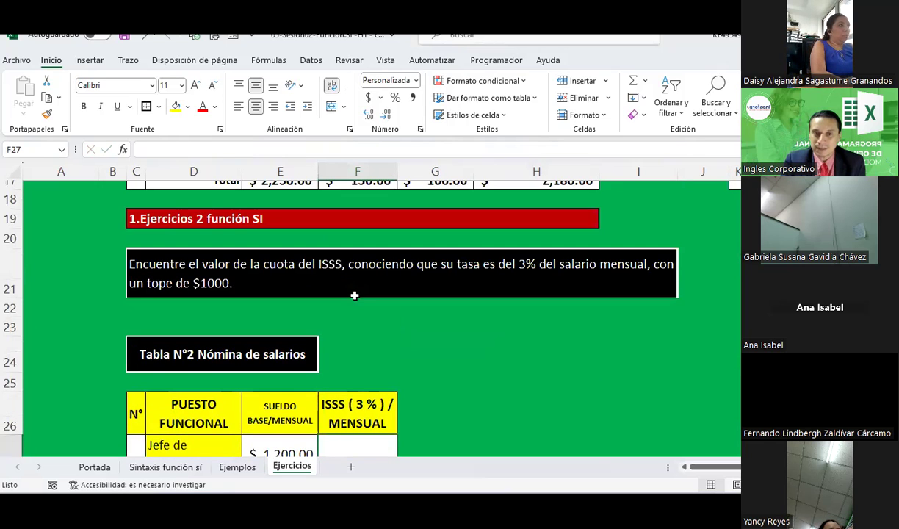
scroll(354, 295, "down", 2)
scroll(354, 294, "down", 1)
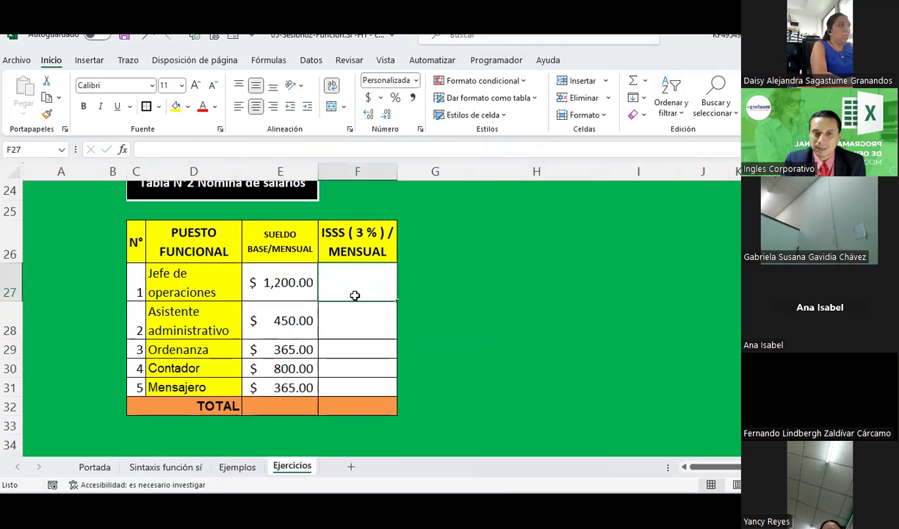
scroll(355, 295, "up", 1)
scroll(354, 295, "up", 2)
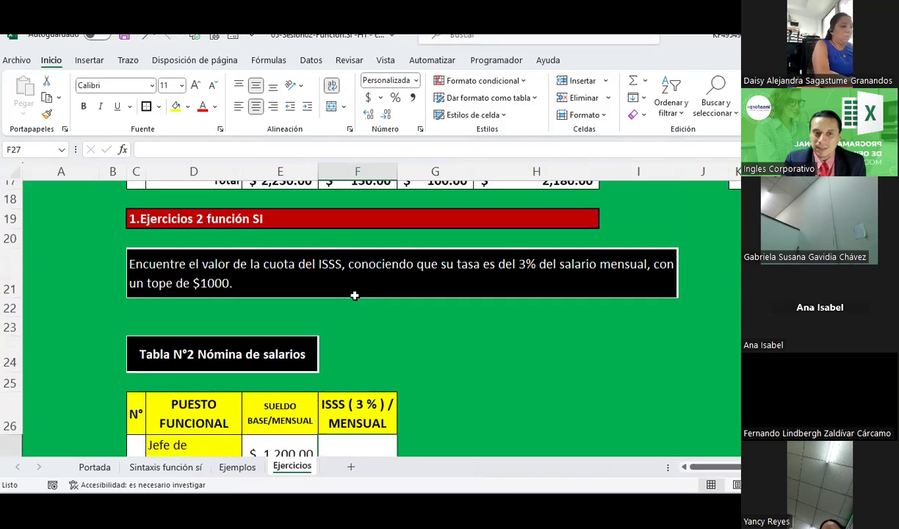
scroll(354, 295, "down", 1)
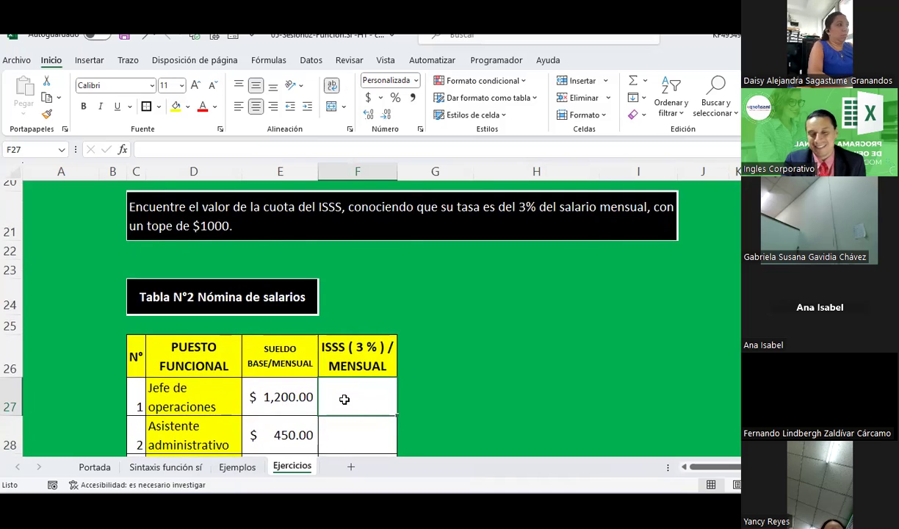
scroll(345, 399, "down", 1)
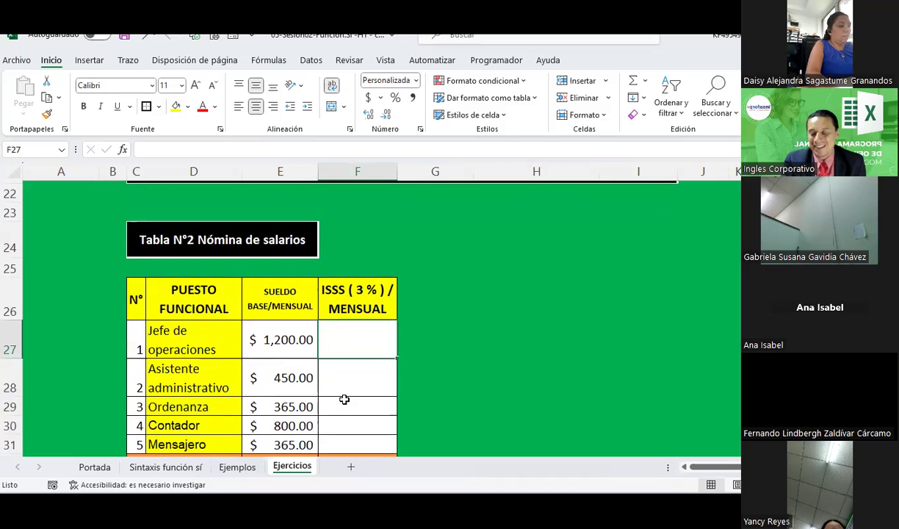
- Point out the remaining blank ISSS cells F28, F29, F30 and F31 one by one
left_click(346, 376)
left_click(349, 403)
left_click(351, 426)
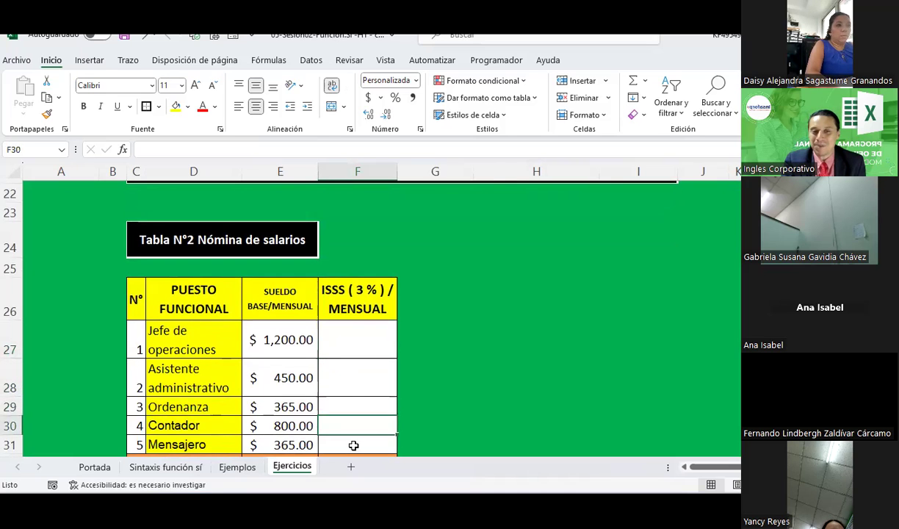
left_click(353, 446)
scroll(351, 355, "up", 1)
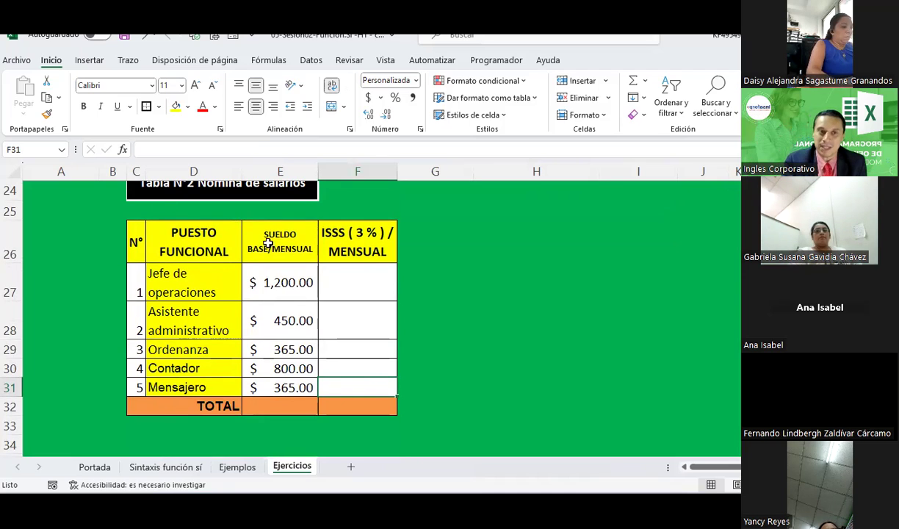
- With the Draw pen, handwrite E27>=1000 beside the table with an arrow toward the result
left_click(128, 60)
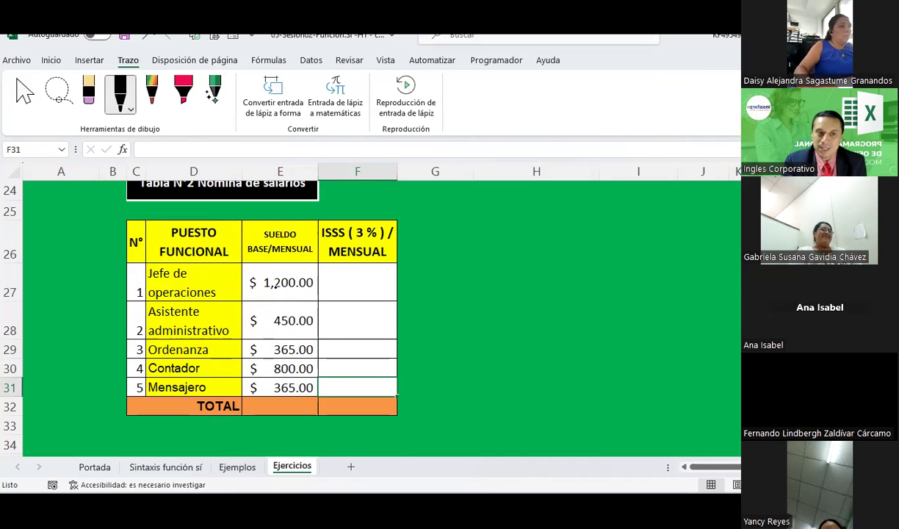
left_click_drag(497, 265, 503, 290)
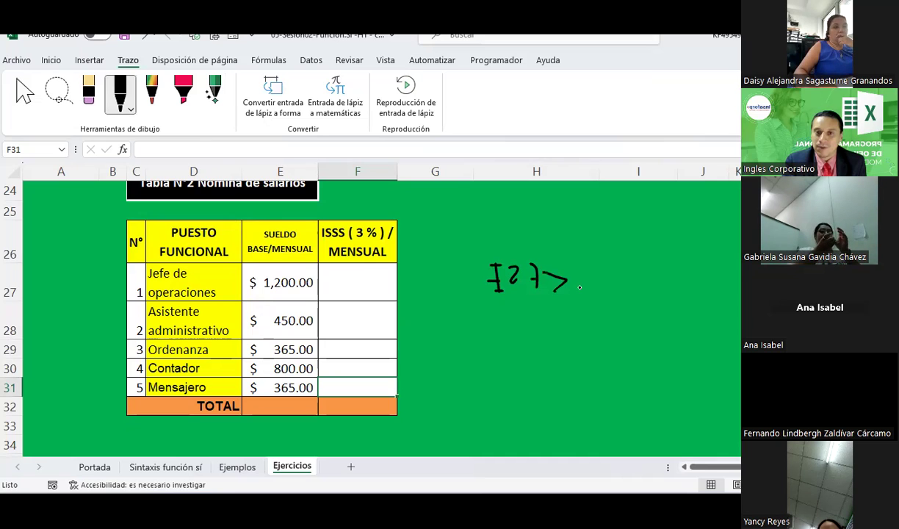
left_click_drag(579, 282, 618, 299)
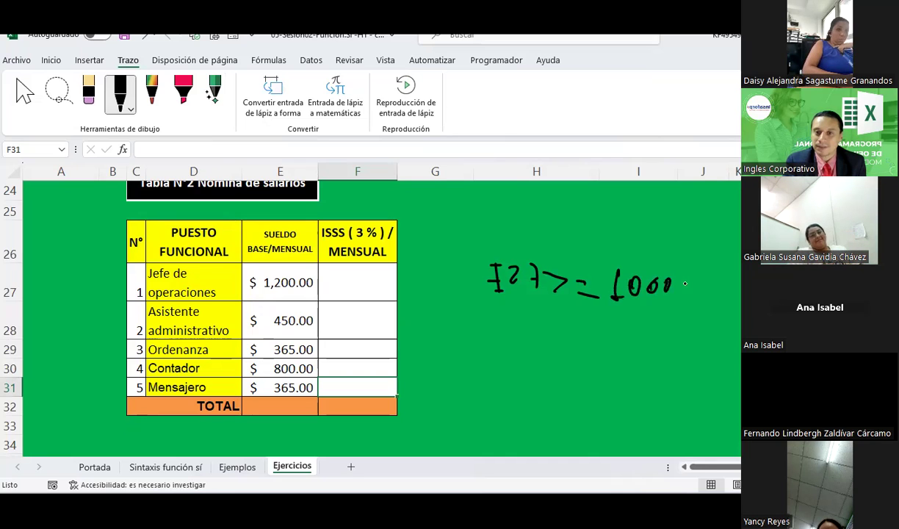
mouse_move(673, 353)
left_mouse_down()
mouse_move(674, 364)
mouse_move(683, 362)
left_mouse_up()
left_click(685, 352)
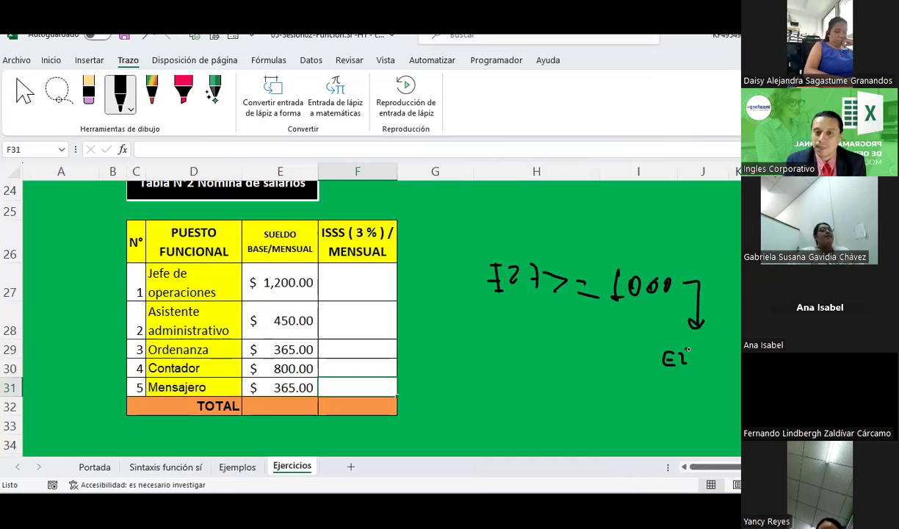
- Erase the mistaken letters under the arrow and write 1000 there in black ink
left_click(89, 94)
left_click_drag(661, 358, 679, 357)
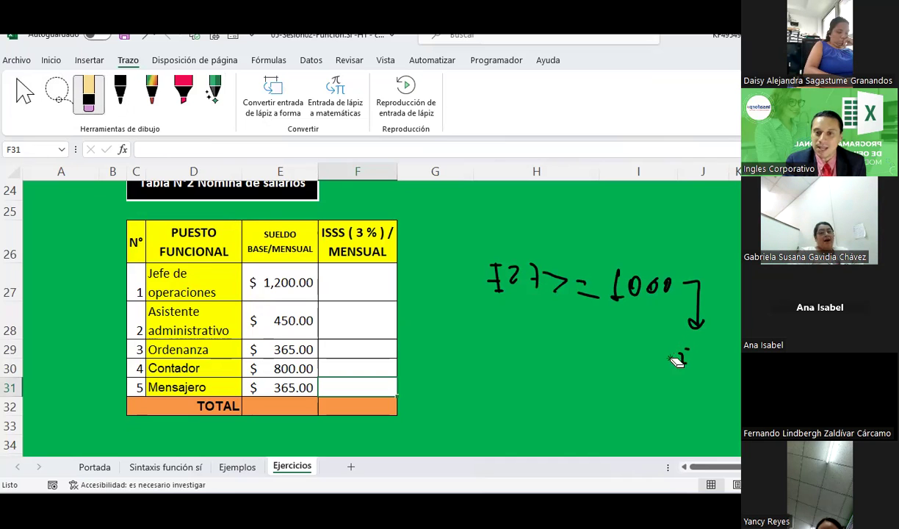
left_click(120, 92)
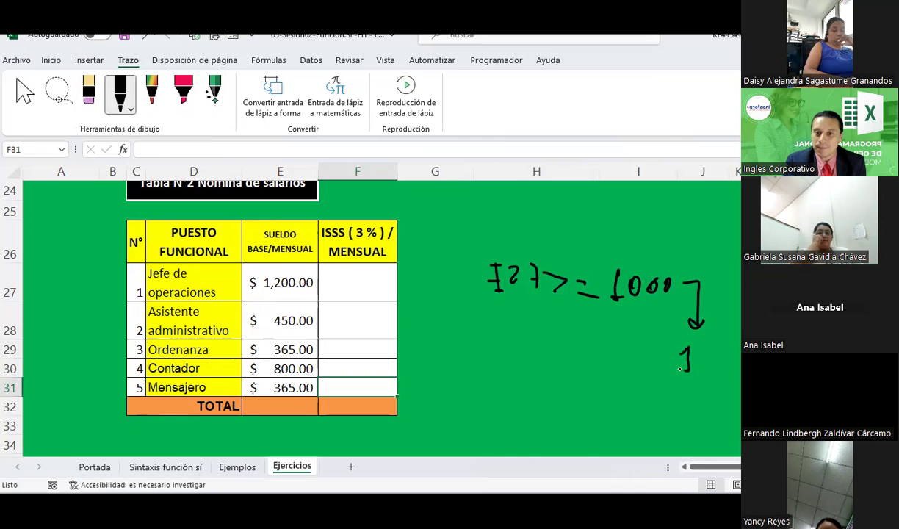
left_click_drag(695, 351, 710, 352)
- Finish the 1000 result, draw a down arrow to E27*3%, and add a bracket joining both outcomes
left_click(712, 352)
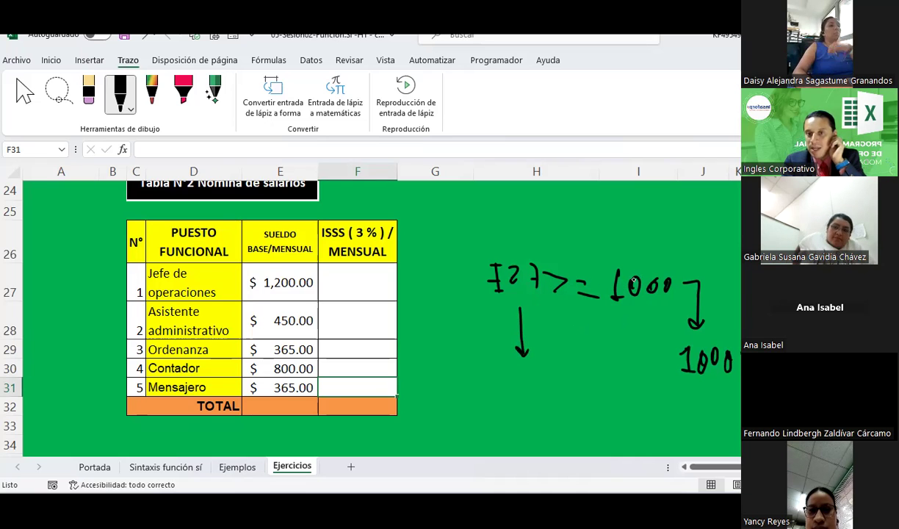
mouse_move(484, 378)
left_mouse_down()
mouse_move(487, 397)
mouse_move(518, 400)
left_mouse_up()
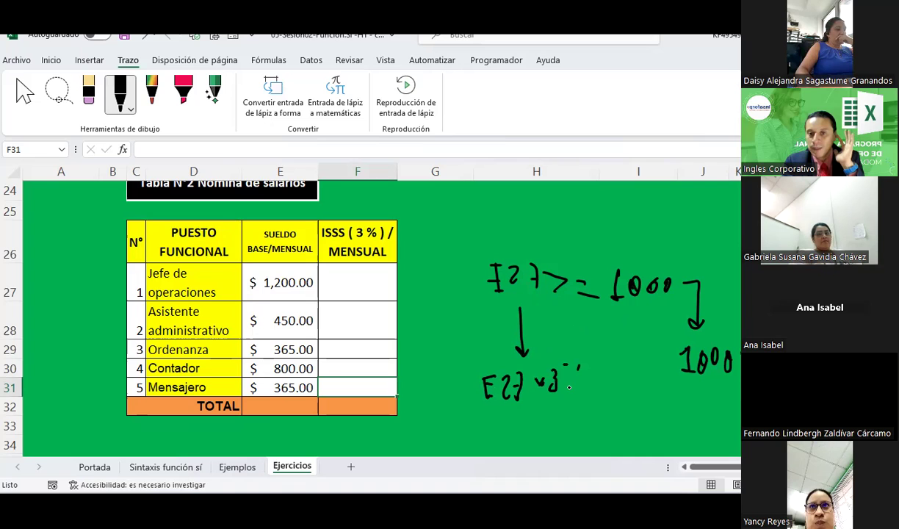
mouse_move(529, 404)
left_mouse_down()
mouse_move(683, 414)
mouse_move(723, 396)
left_mouse_up()
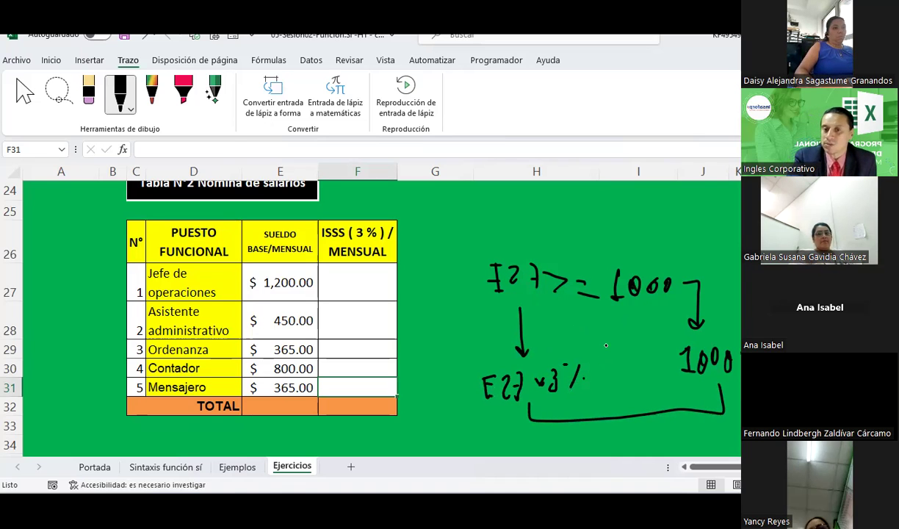